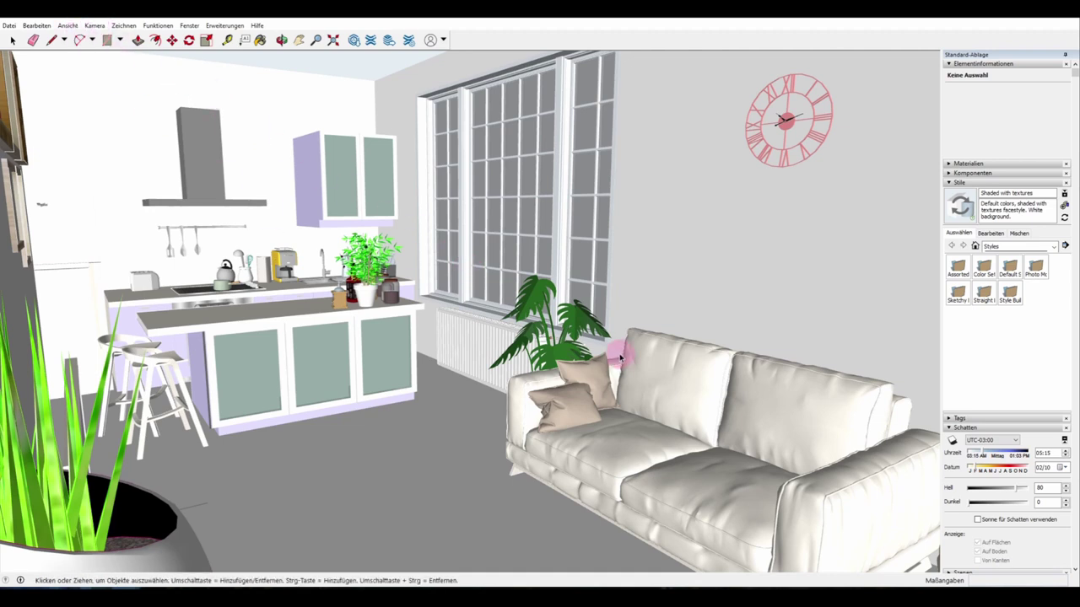
{"action": "left_click", "coordinate": [66, 26]}
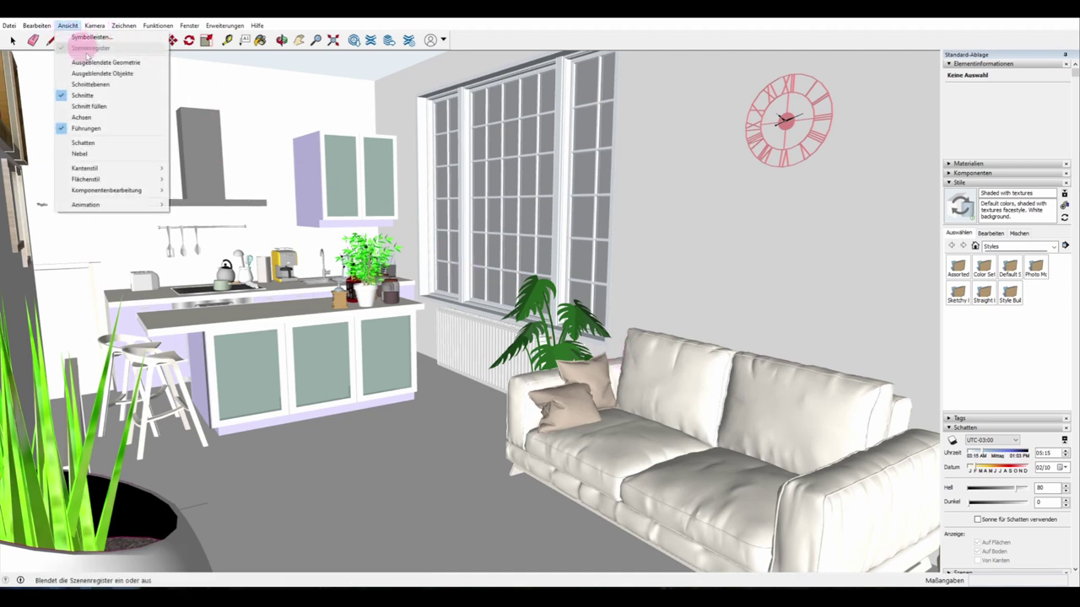
{"action": "mouse_move", "coordinate": [118, 179]}
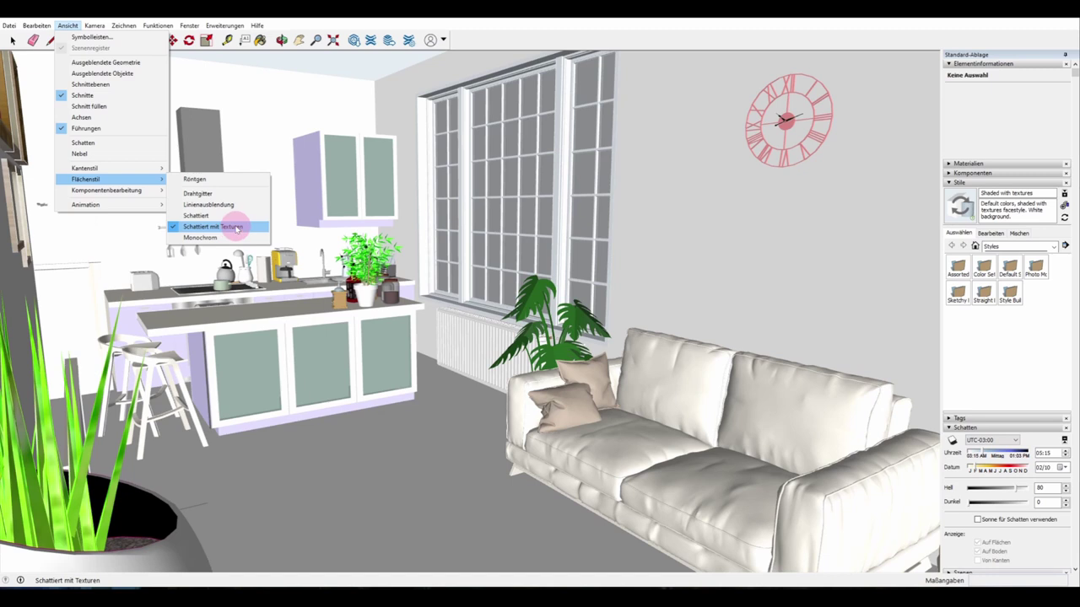
{"action": "left_click", "coordinate": [437, 29]}
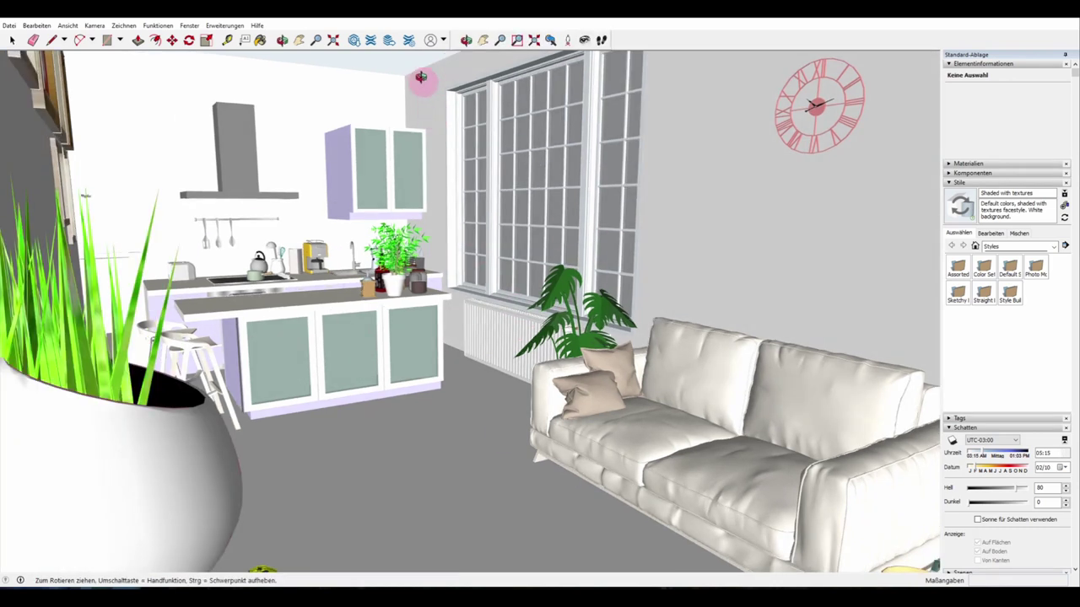
Step: Orbit the camera around the living room towards a higher view of the kitchen island, sofa and plant pot
{"action": "left_click", "coordinate": [466, 40]}
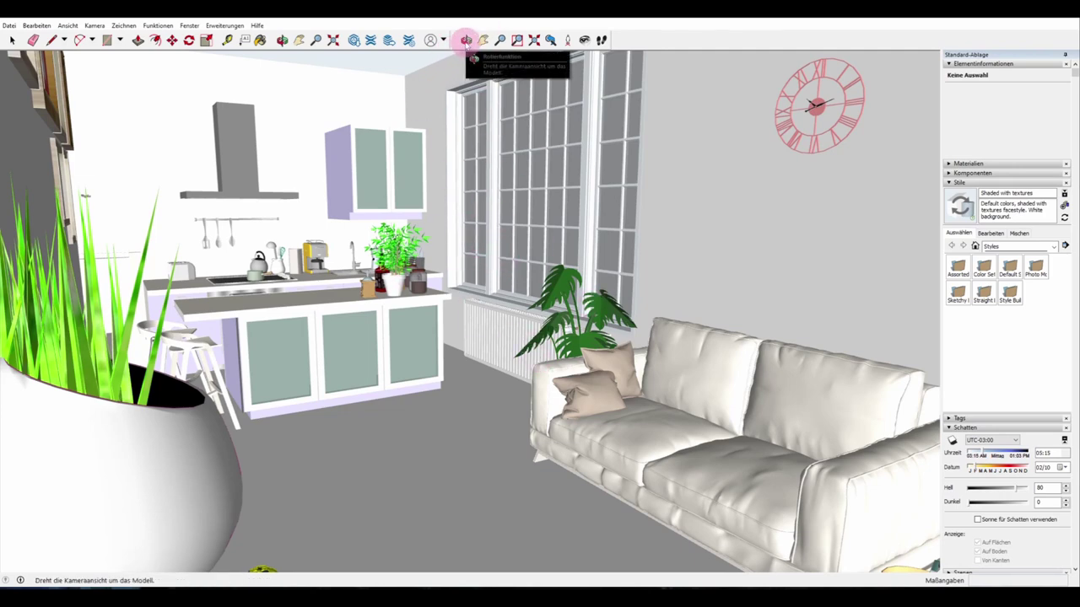
{"action": "left_click_drag", "start_coordinate": [447, 287], "coordinate": [426, 301]}
{"action": "left_click_drag", "start_coordinate": [687, 410], "coordinate": [686, 410]}
{"action": "left_click_drag", "start_coordinate": [204, 354], "coordinate": [133, 413]}
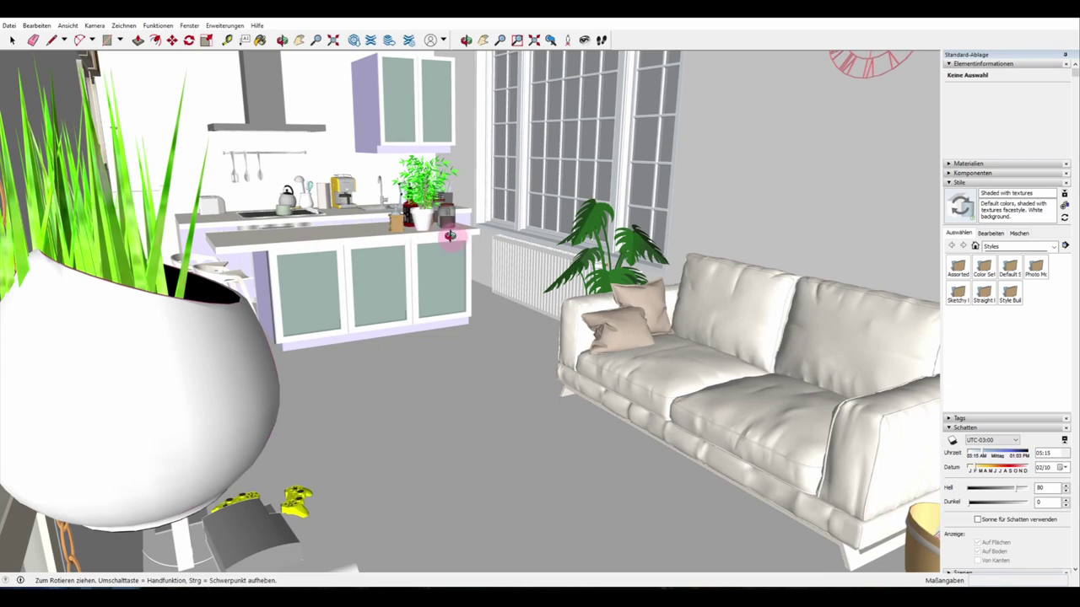
{"action": "left_click_drag", "start_coordinate": [449, 236], "coordinate": [360, 253]}
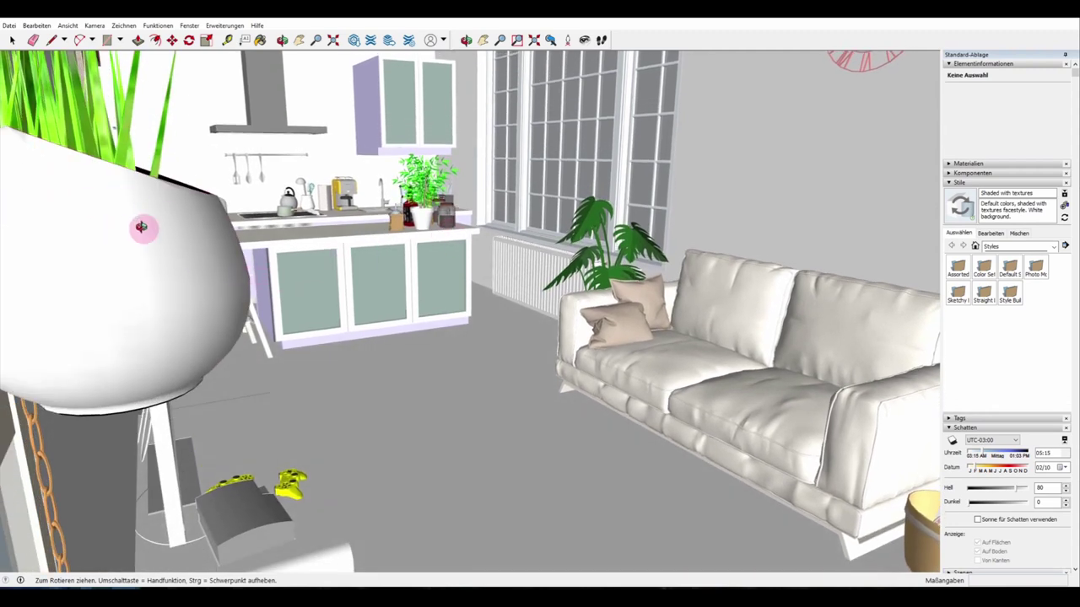
{"action": "mouse_move", "coordinate": [174, 229]}
{"action": "left_mouse_down"}
{"action": "mouse_move", "coordinate": [210, 262]}
{"action": "mouse_move", "coordinate": [73, 234]}
{"action": "mouse_move", "coordinate": [117, 195]}
{"action": "mouse_move", "coordinate": [203, 220]}
{"action": "mouse_move", "coordinate": [142, 270]}
{"action": "left_mouse_up"}
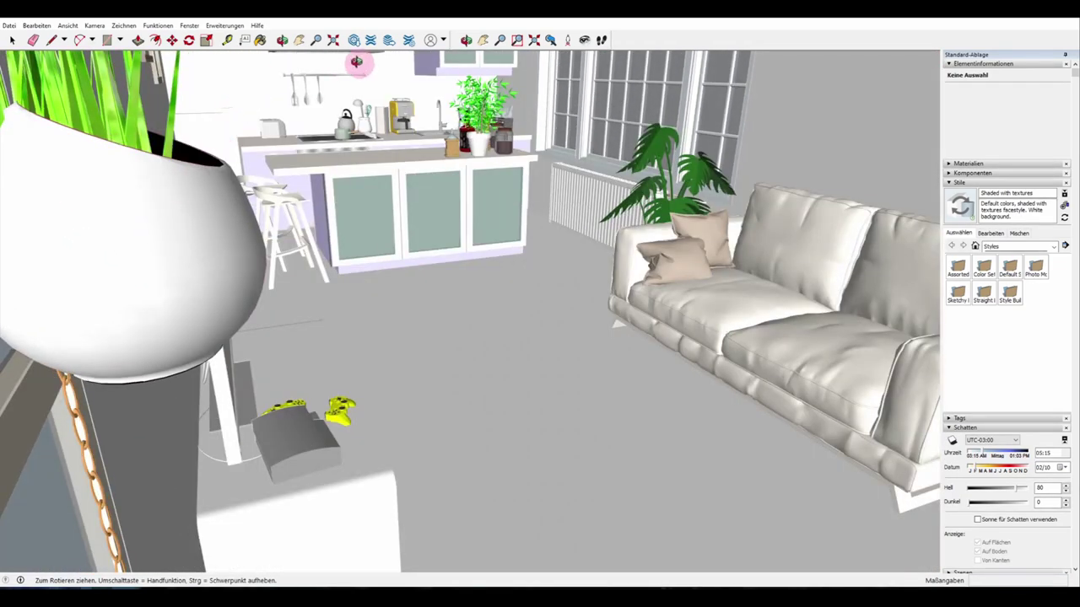
{"action": "mouse_move", "coordinate": [889, 393]}
{"action": "left_mouse_down"}
{"action": "mouse_move", "coordinate": [843, 405]}
{"action": "mouse_move", "coordinate": [899, 381]}
{"action": "left_mouse_up"}
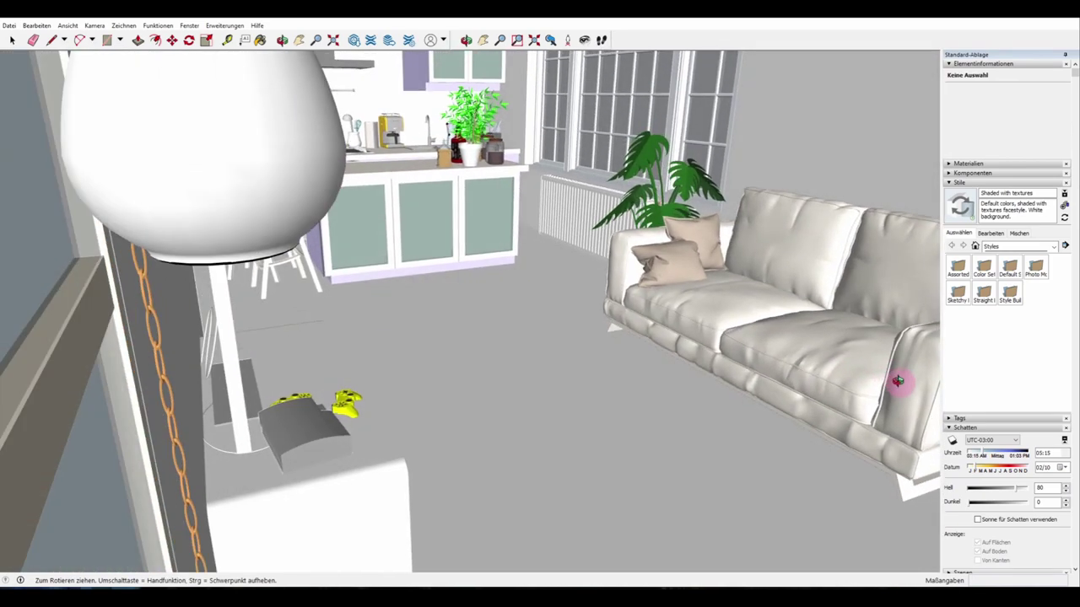
Step: Pan the view down the room and zoom slightly to adjust the framing of the kitchen and sofa
{"action": "left_click", "coordinate": [481, 39]}
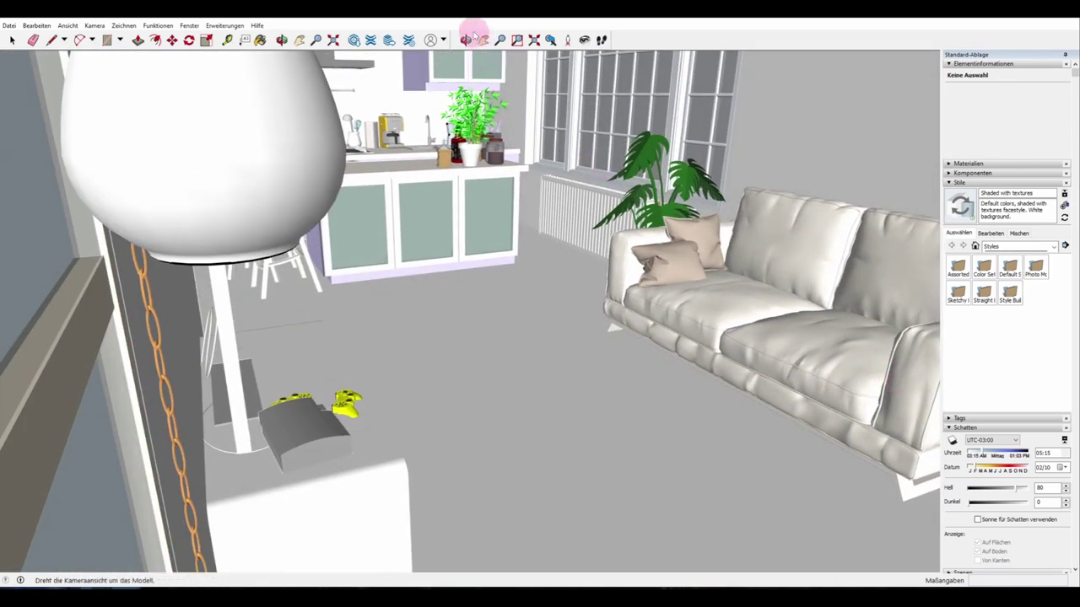
{"action": "left_click_drag", "start_coordinate": [573, 210], "coordinate": [581, 284]}
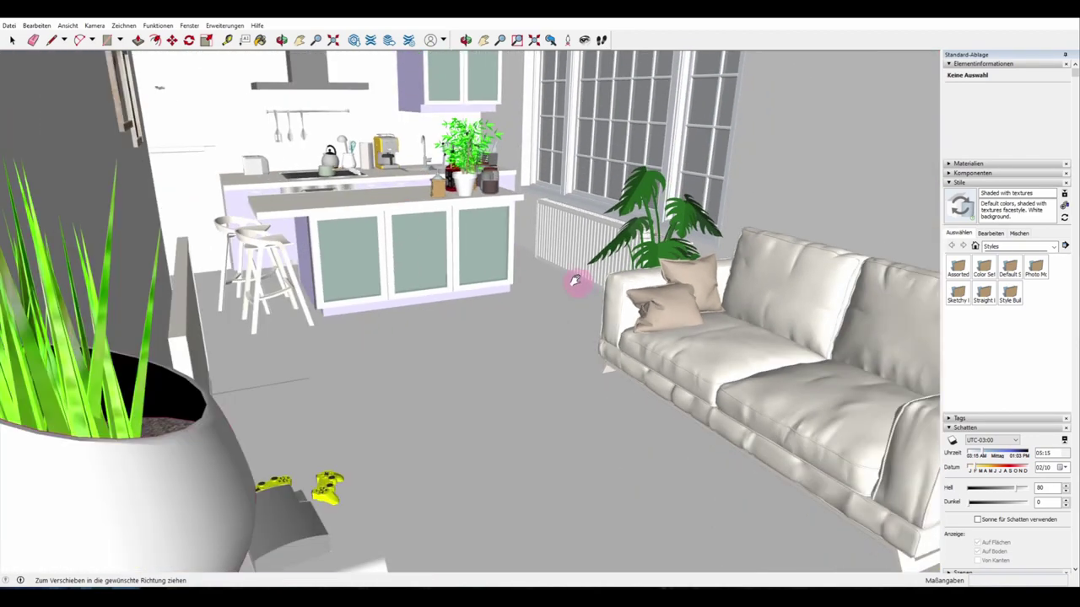
{"action": "left_click", "coordinate": [499, 40]}
{"action": "left_click_drag", "start_coordinate": [535, 221], "coordinate": [521, 248]}
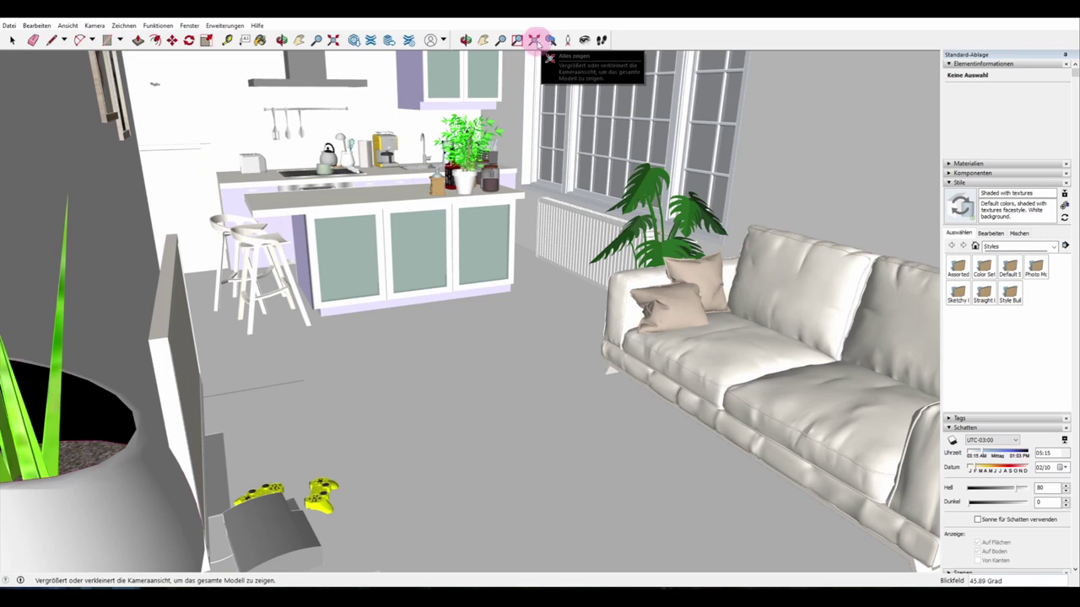
Step: Turn the camera from its fixed standpoint to look level across the kitchen, the window and the wall clock
{"action": "left_click", "coordinate": [584, 39]}
{"action": "left_click_drag", "start_coordinate": [723, 424], "coordinate": [396, 349]}
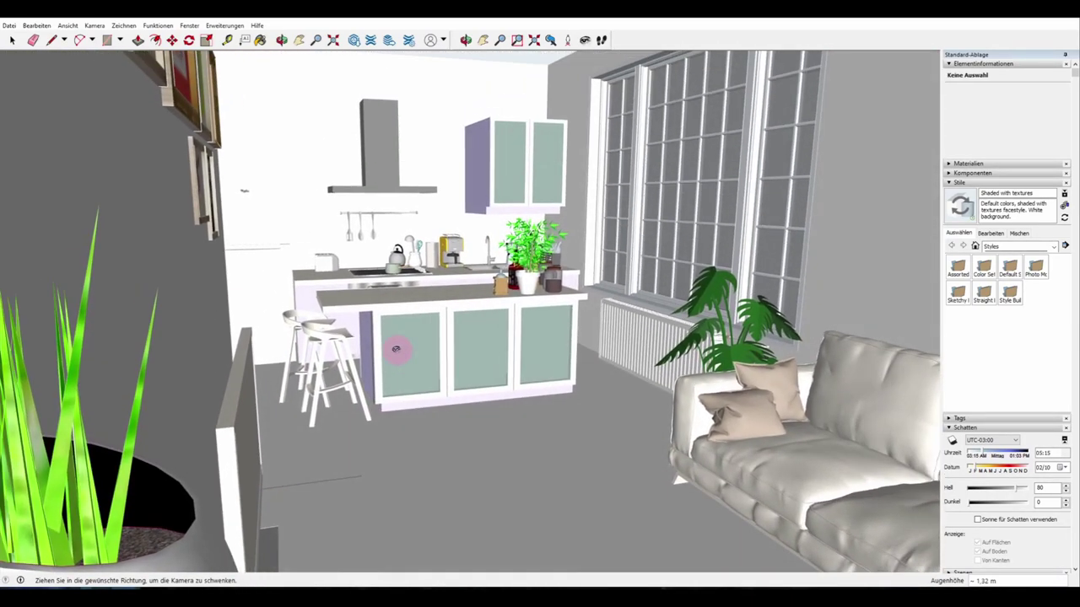
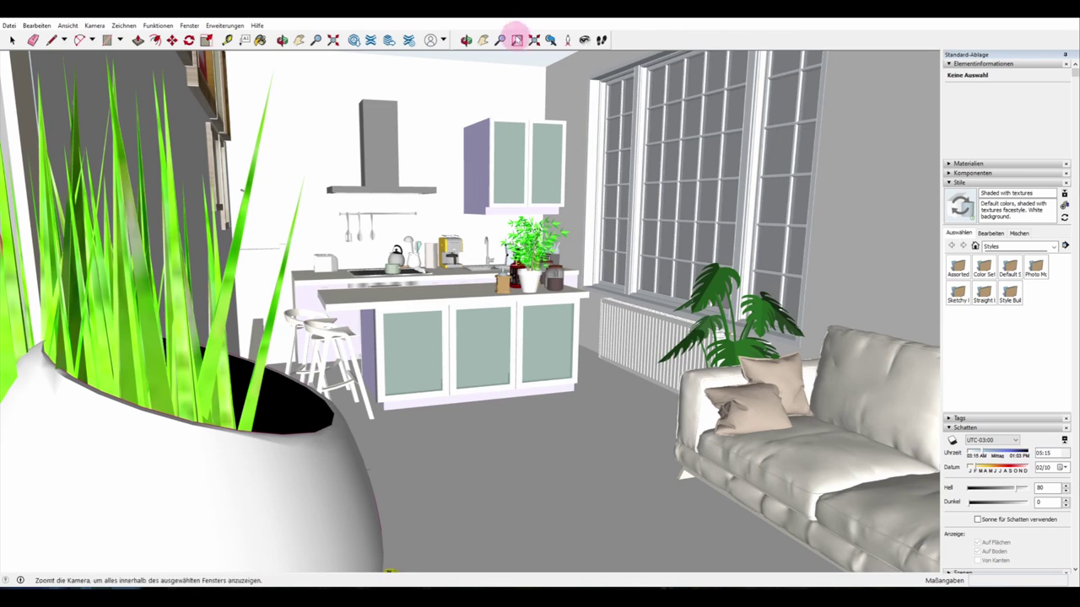
{"action": "left_click", "coordinate": [583, 40]}
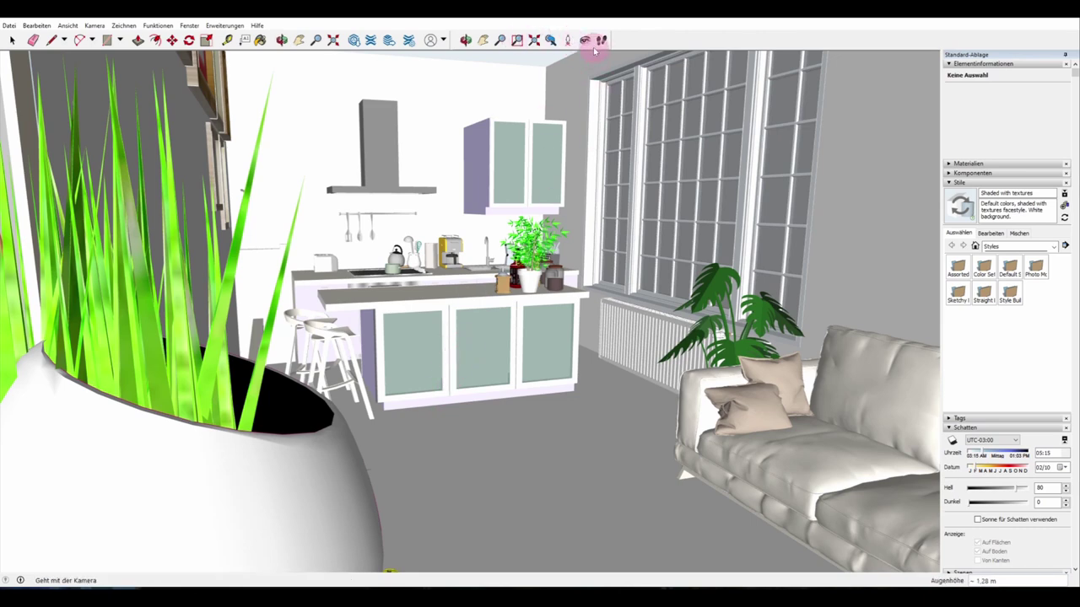
{"action": "left_click_drag", "start_coordinate": [380, 375], "coordinate": [497, 352]}
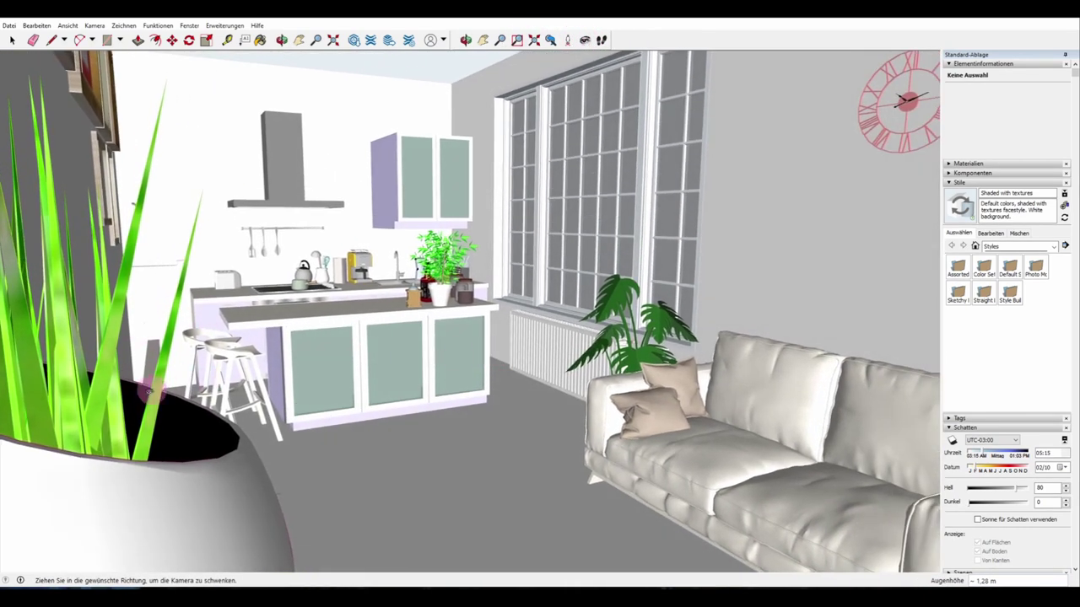
Step: Pan and turn the camera to frame the grass pot, kitchen, window, wall clock and sofa for the export
{"action": "left_click", "coordinate": [482, 40]}
{"action": "left_click_drag", "start_coordinate": [470, 289], "coordinate": [474, 289]}
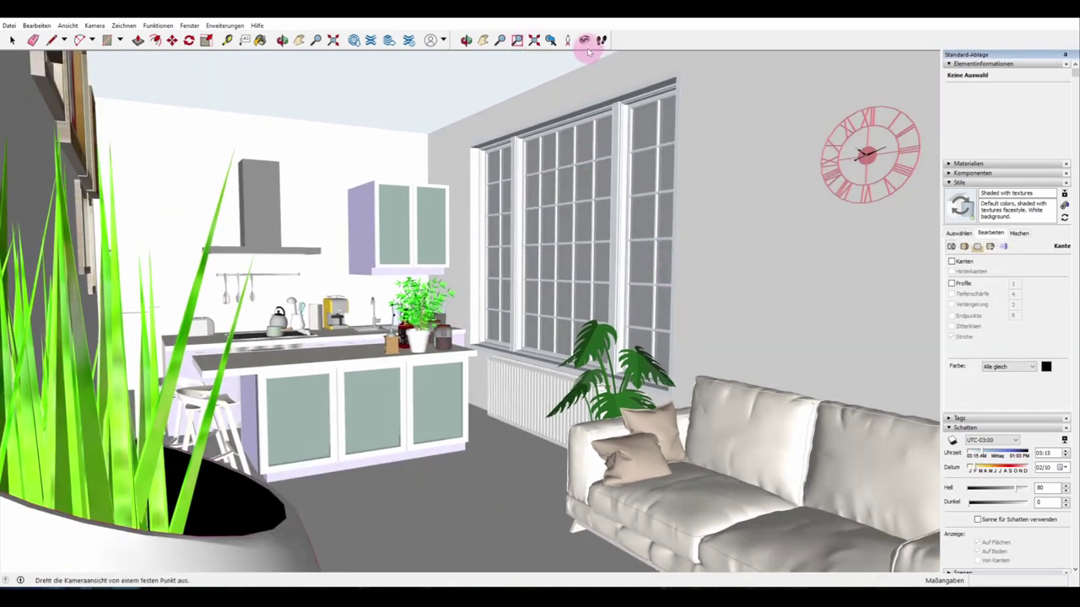
{"action": "left_click", "coordinate": [585, 40]}
{"action": "mouse_move", "coordinate": [713, 168]}
{"action": "left_mouse_down"}
{"action": "mouse_move", "coordinate": [710, 196]}
{"action": "mouse_move", "coordinate": [715, 186]}
{"action": "left_mouse_up"}
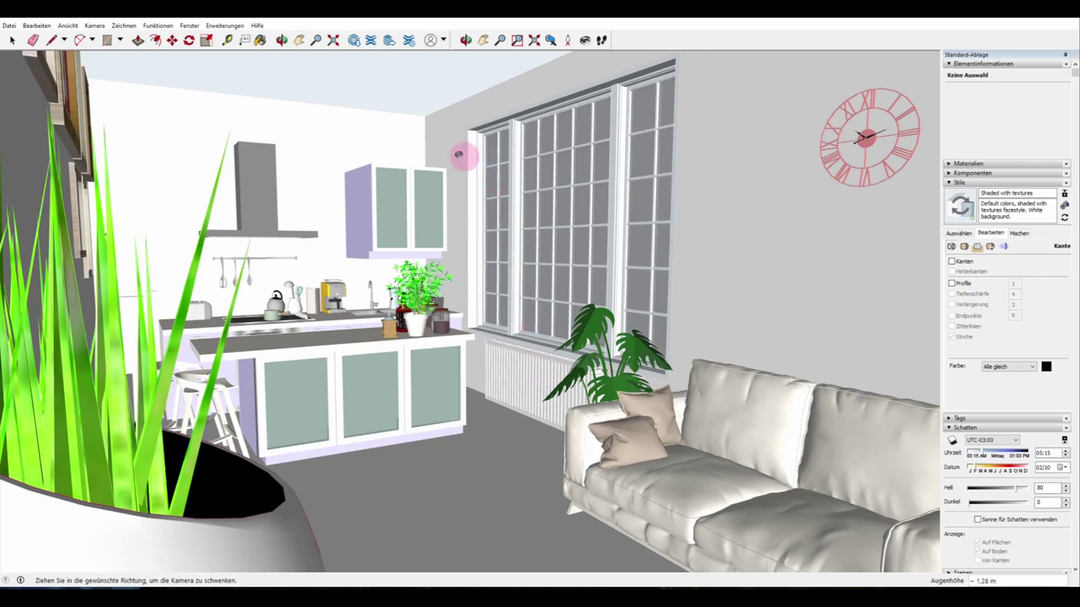
Step: Set up a 2D graphic export as PNG in the temphg folder with the file name temp_texture
{"action": "left_click", "coordinate": [9, 26]}
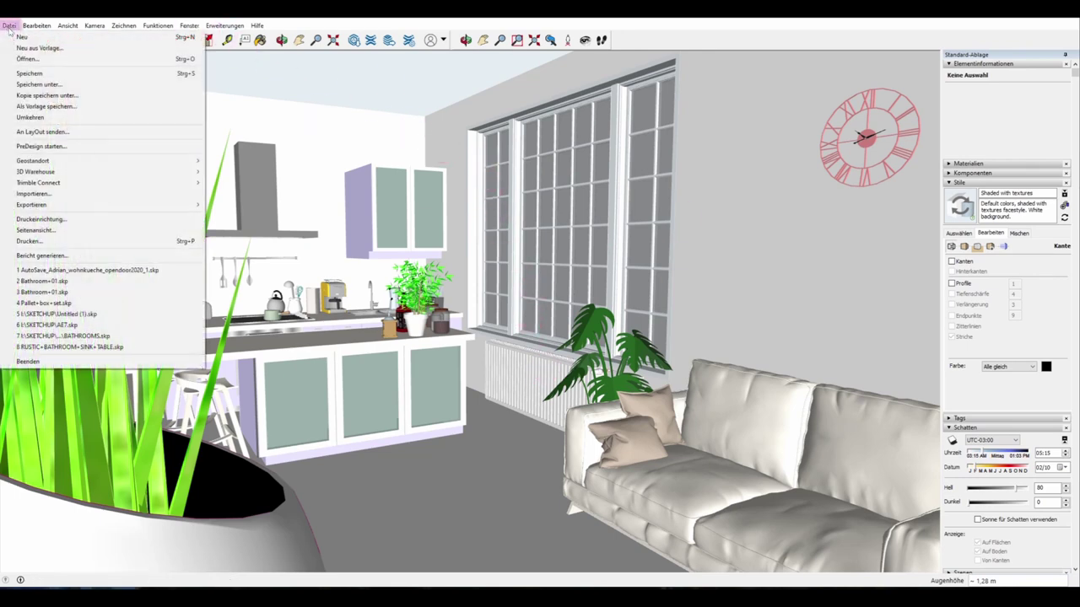
{"action": "mouse_move", "coordinate": [73, 205]}
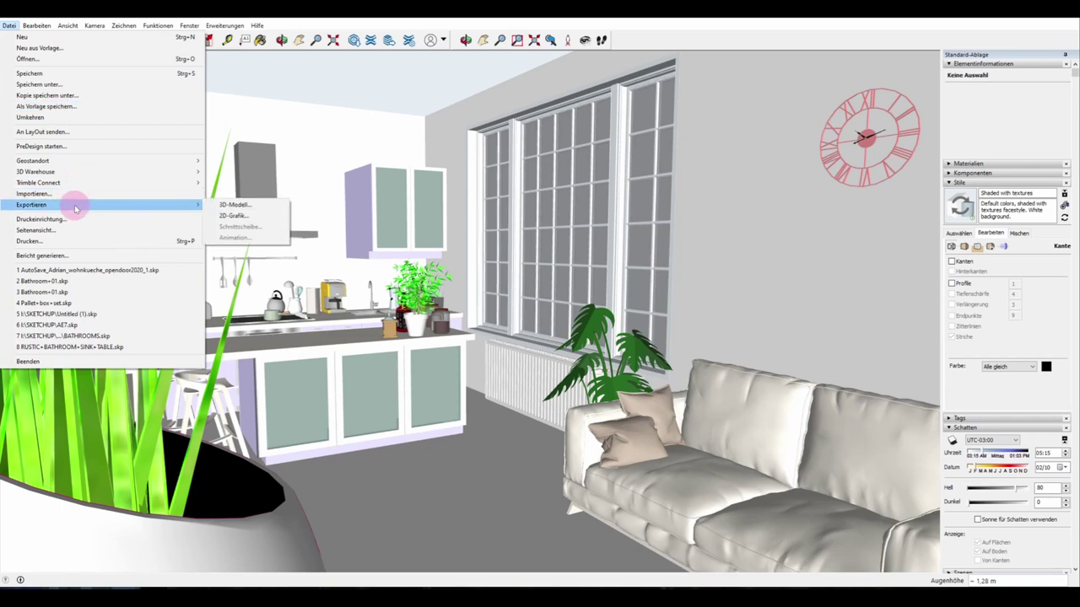
{"action": "left_click", "coordinate": [240, 216]}
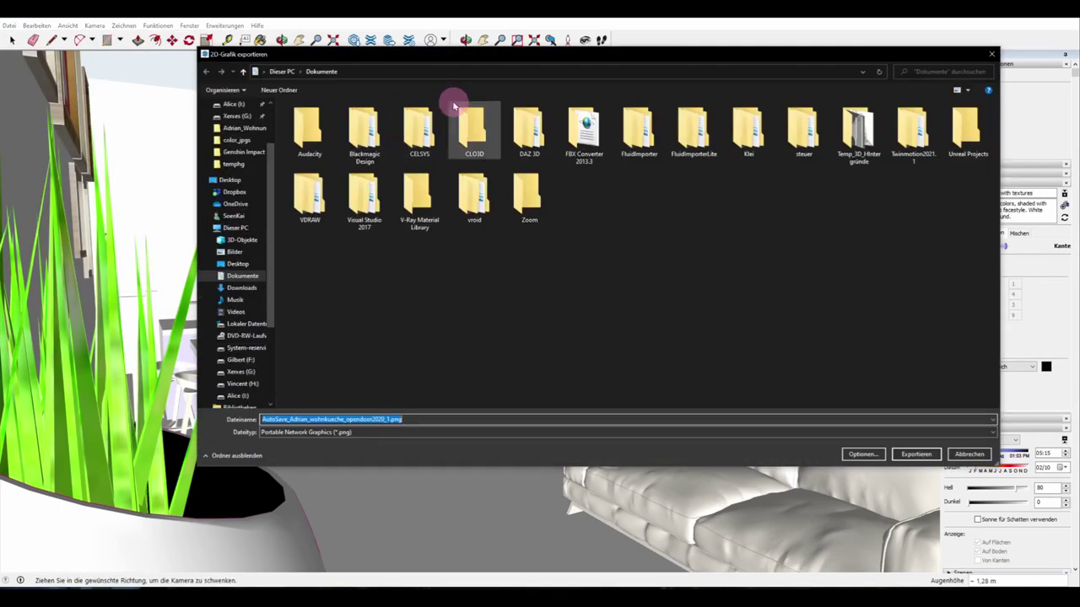
{"action": "left_click", "coordinate": [230, 163]}
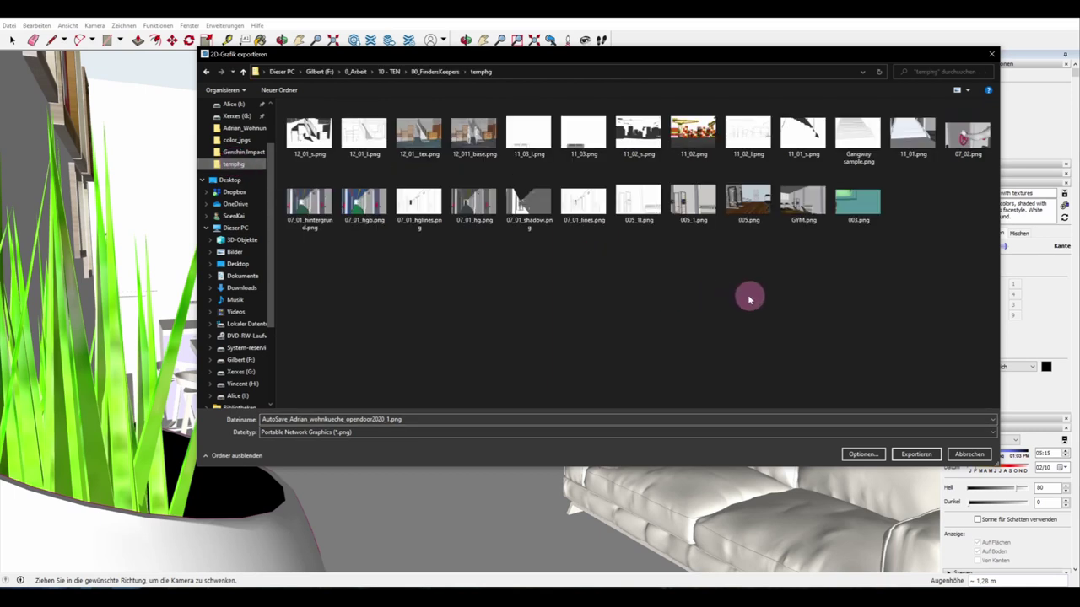
{"action": "double_click", "coordinate": [361, 419]}
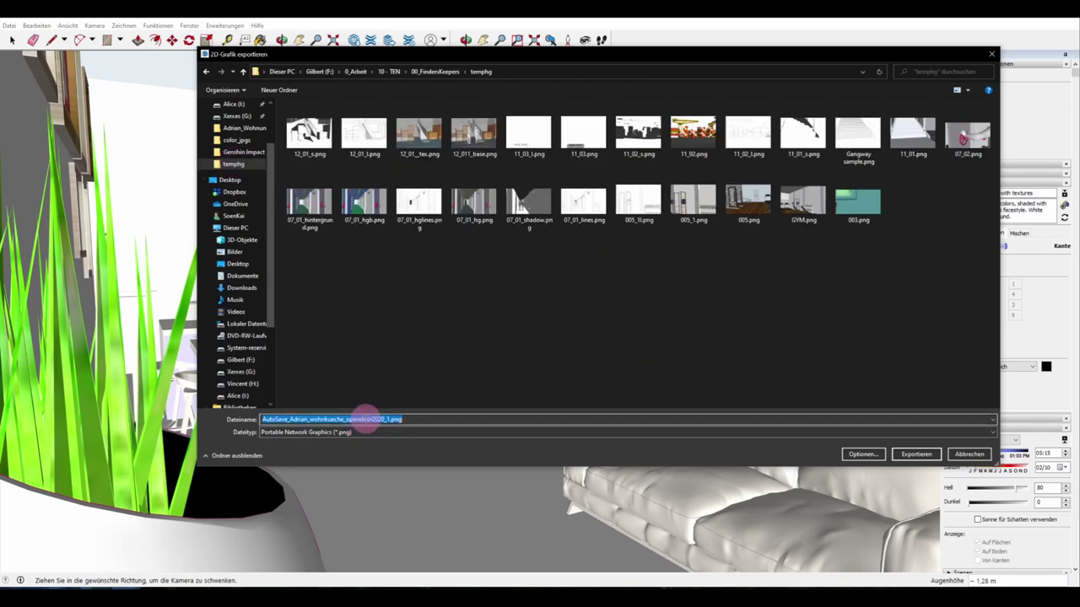
{"action": "type", "text": "temp_texture"}
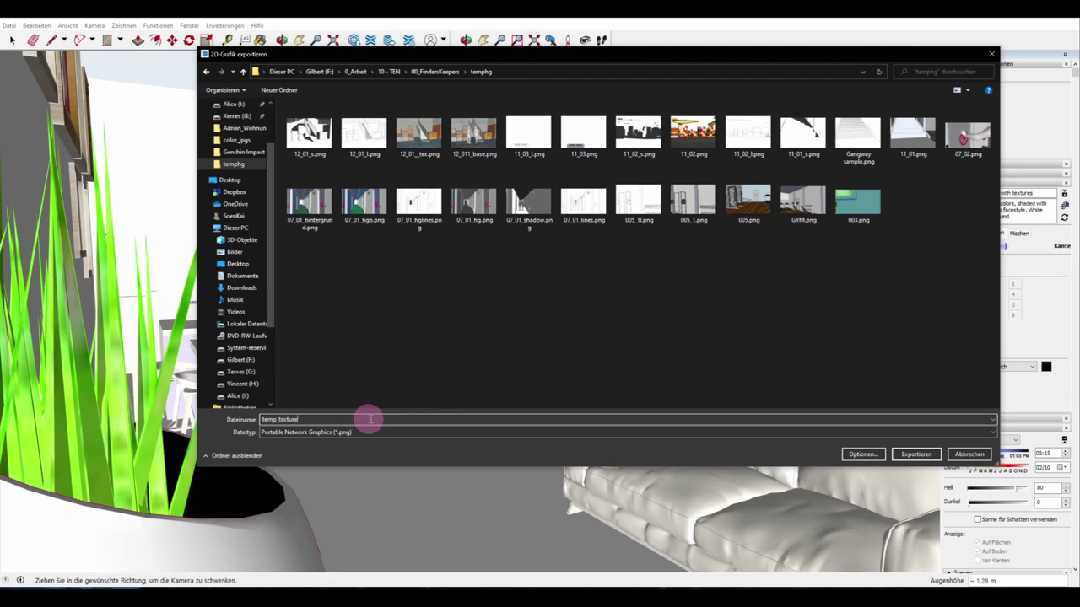
{"action": "left_click", "coordinate": [916, 456]}
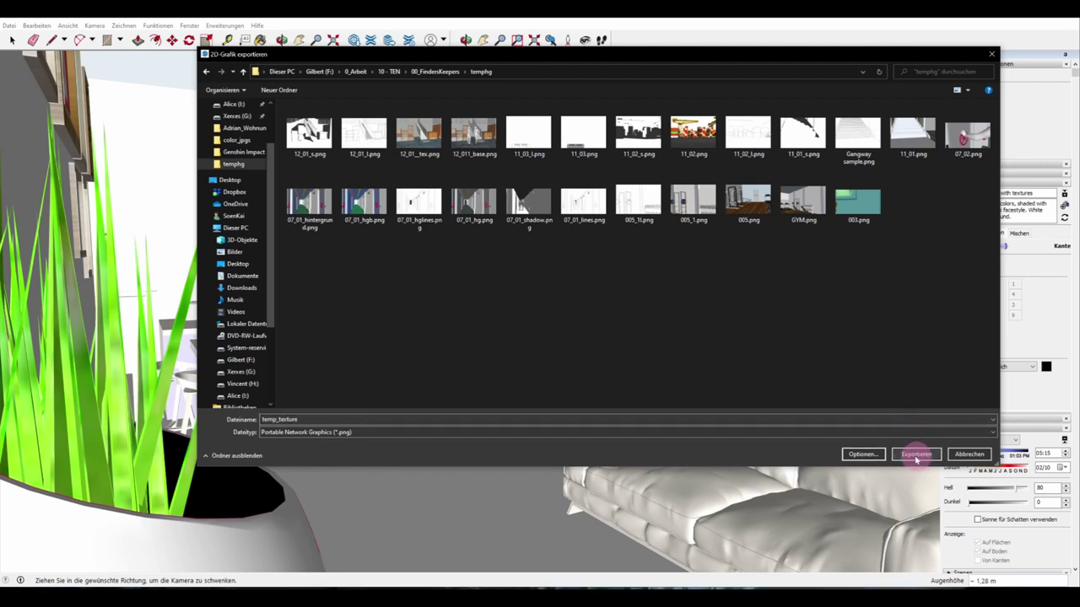
Step: Export the image with view size off, a width of 6000 pixels and a transparent background
{"action": "left_click", "coordinate": [860, 453]}
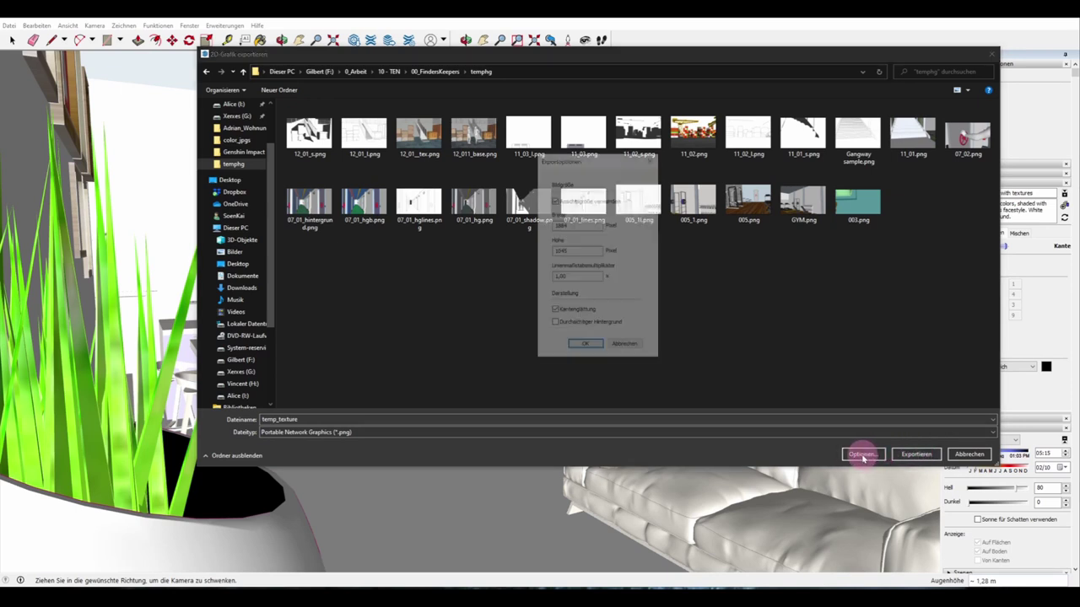
{"action": "mouse_move", "coordinate": [595, 159]}
{"action": "left_mouse_down"}
{"action": "mouse_move", "coordinate": [650, 169]}
{"action": "mouse_move", "coordinate": [603, 176]}
{"action": "left_mouse_up"}
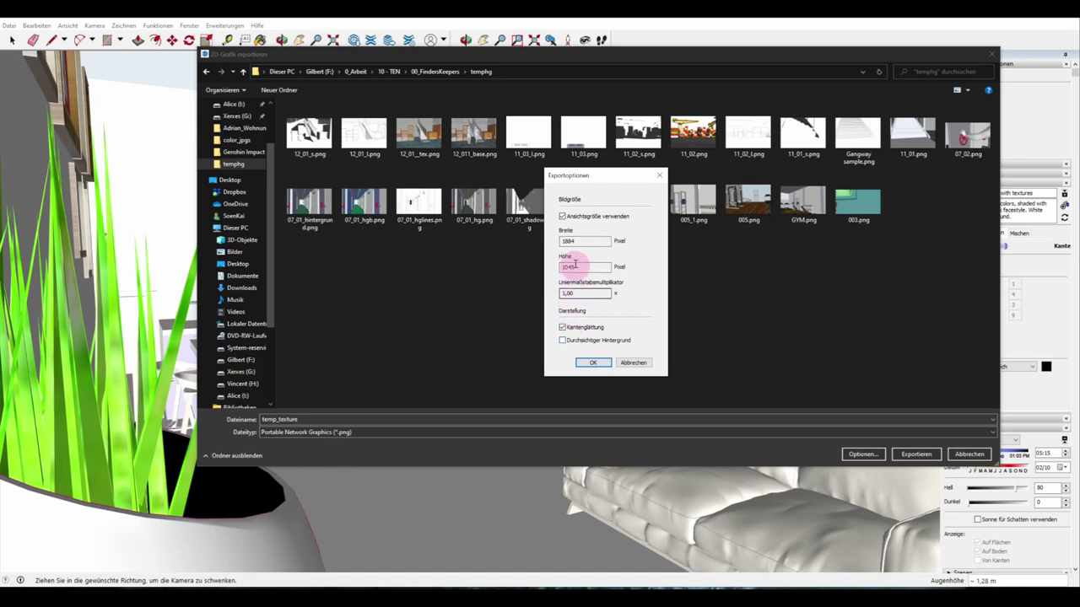
{"action": "left_click", "coordinate": [562, 217]}
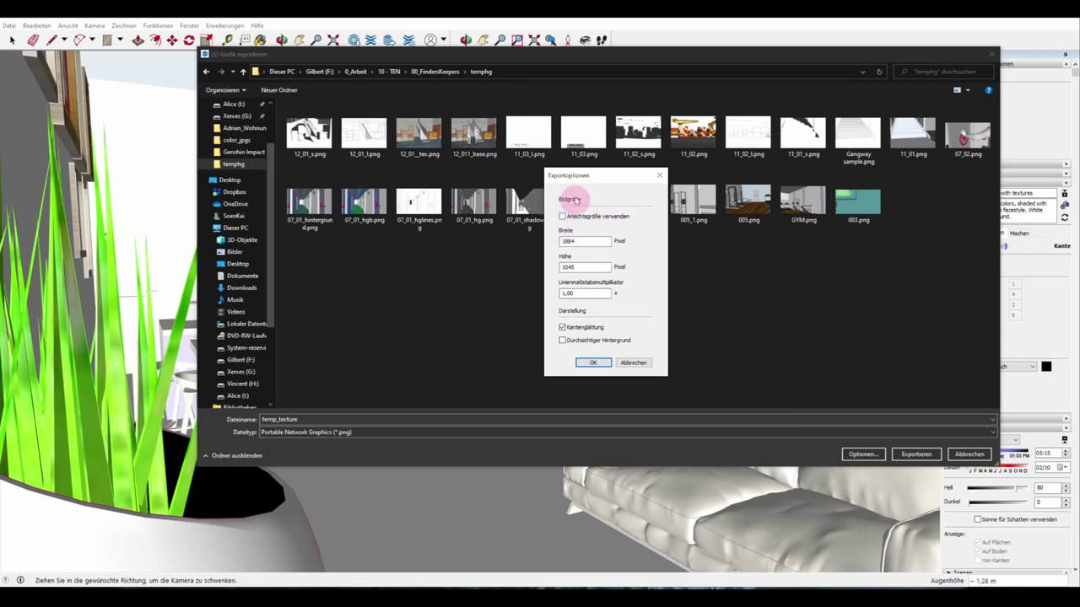
{"action": "left_click_drag", "start_coordinate": [585, 174], "coordinate": [592, 166]}
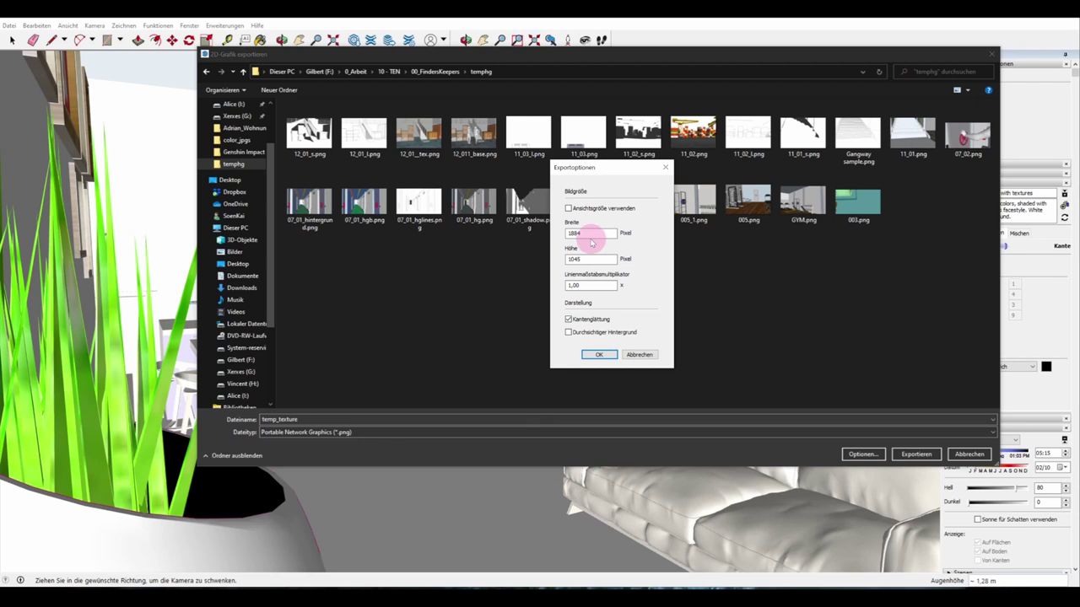
{"action": "left_click_drag", "start_coordinate": [593, 233], "coordinate": [535, 236]}
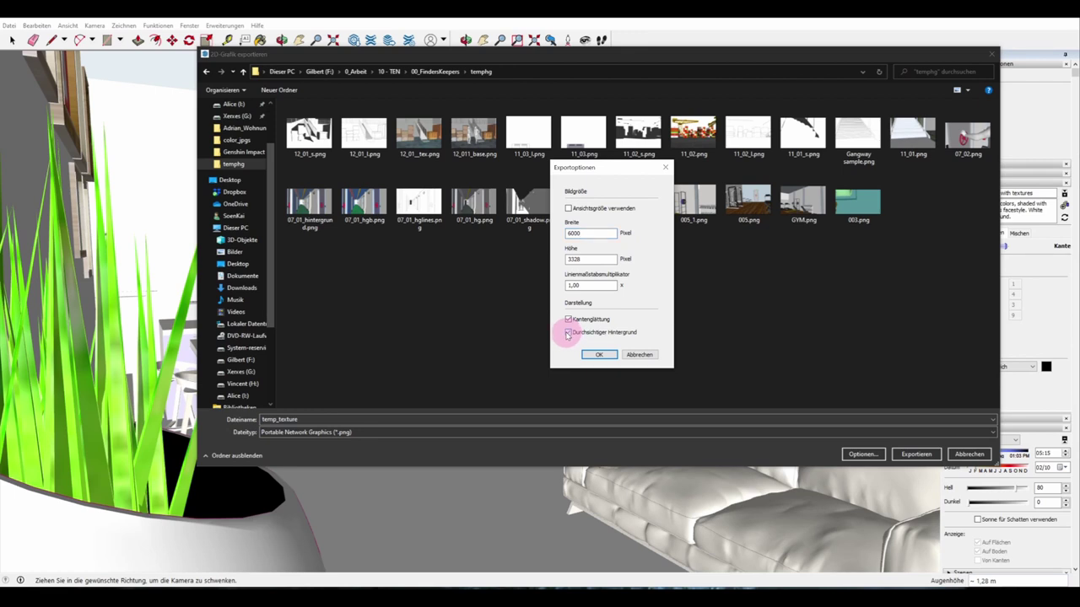
{"action": "left_click", "coordinate": [567, 333]}
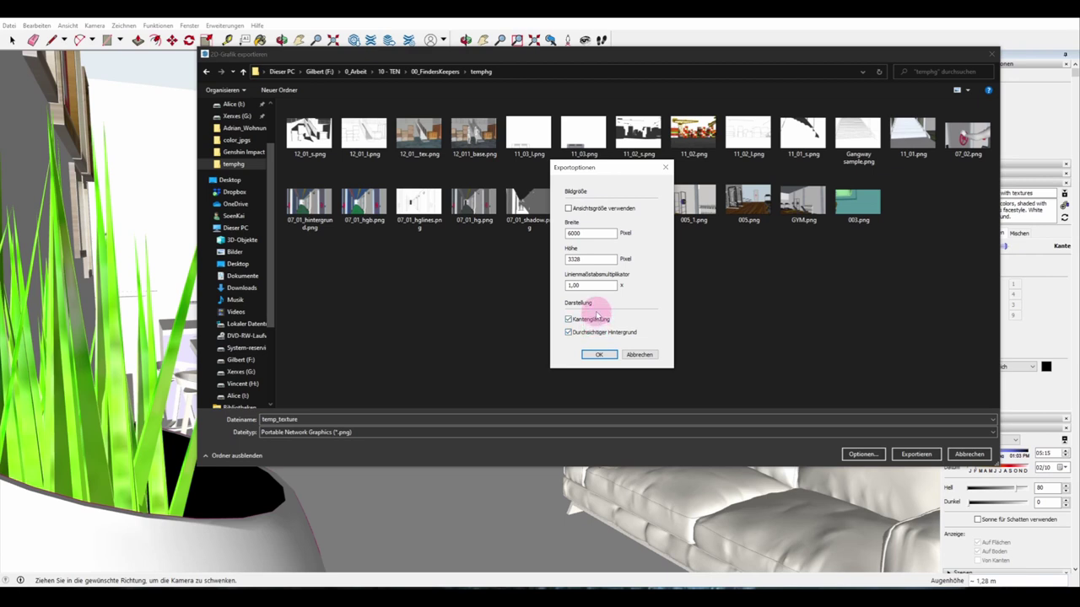
{"action": "left_click", "coordinate": [595, 355]}
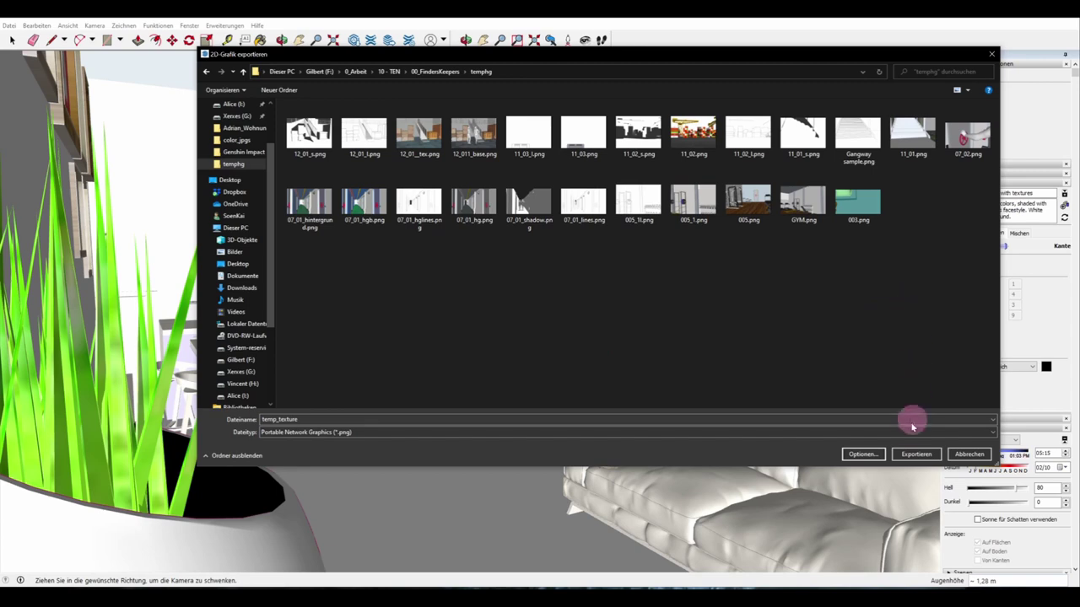
{"action": "left_click", "coordinate": [916, 453]}
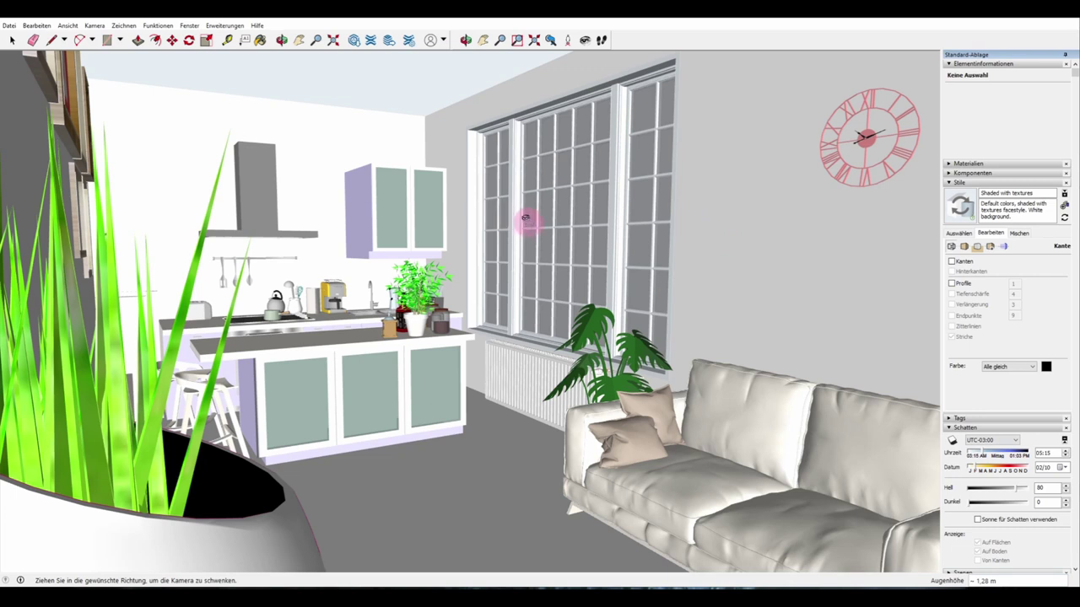
Step: Switch the face style to Linienausblendung and enable Kanten so the scene is drawn as line art
{"action": "left_click", "coordinate": [68, 26]}
{"action": "mouse_move", "coordinate": [123, 179]}
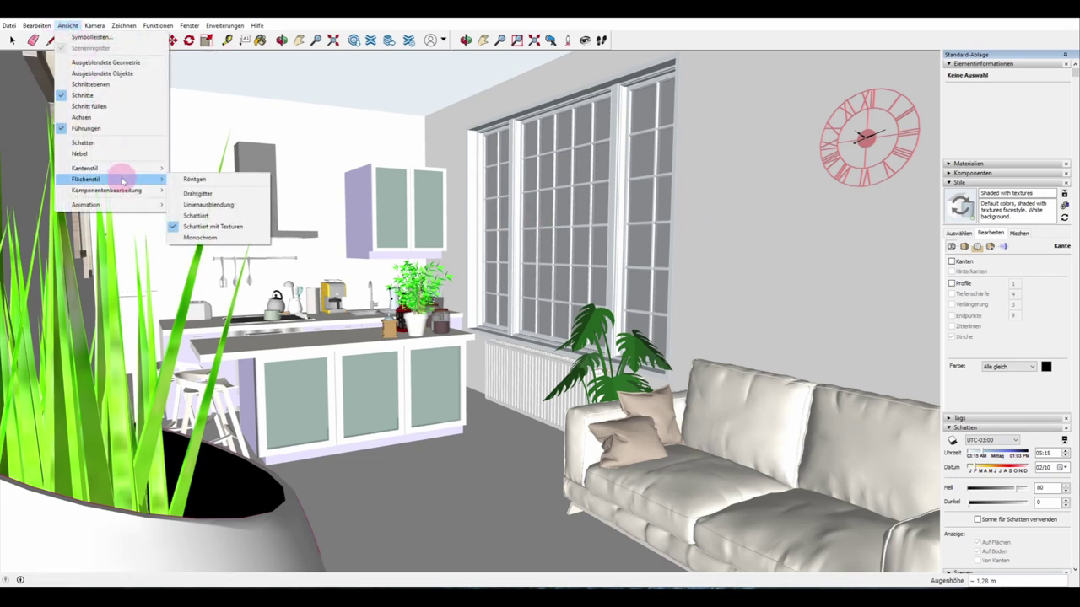
{"action": "left_click", "coordinate": [238, 206]}
{"action": "middle_click_drag", "start_coordinate": [236, 205], "coordinate": [771, 319], "text": "shift"}
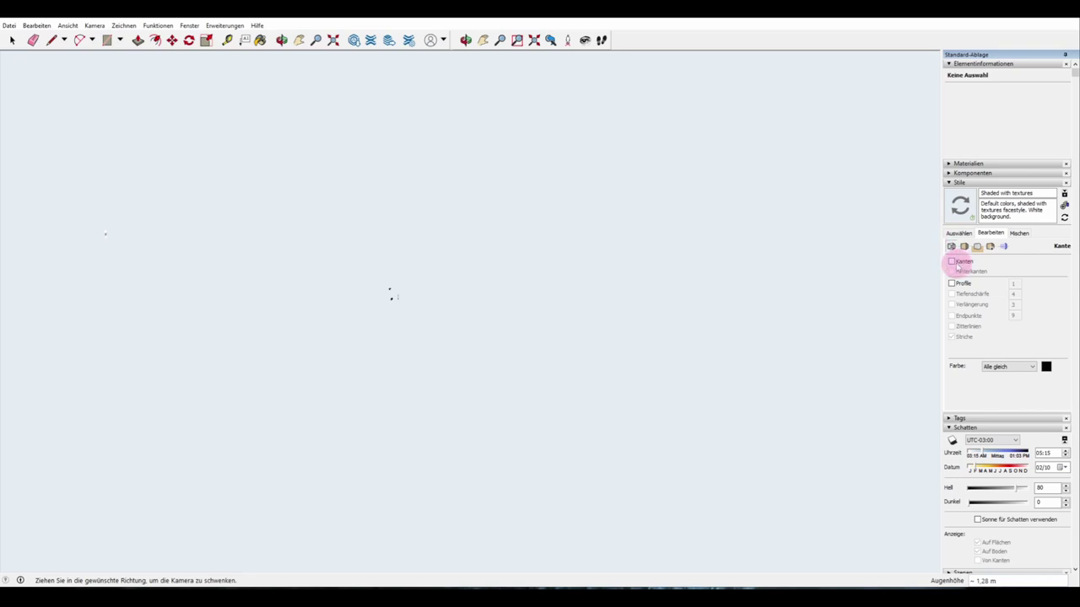
{"action": "left_click", "coordinate": [951, 262]}
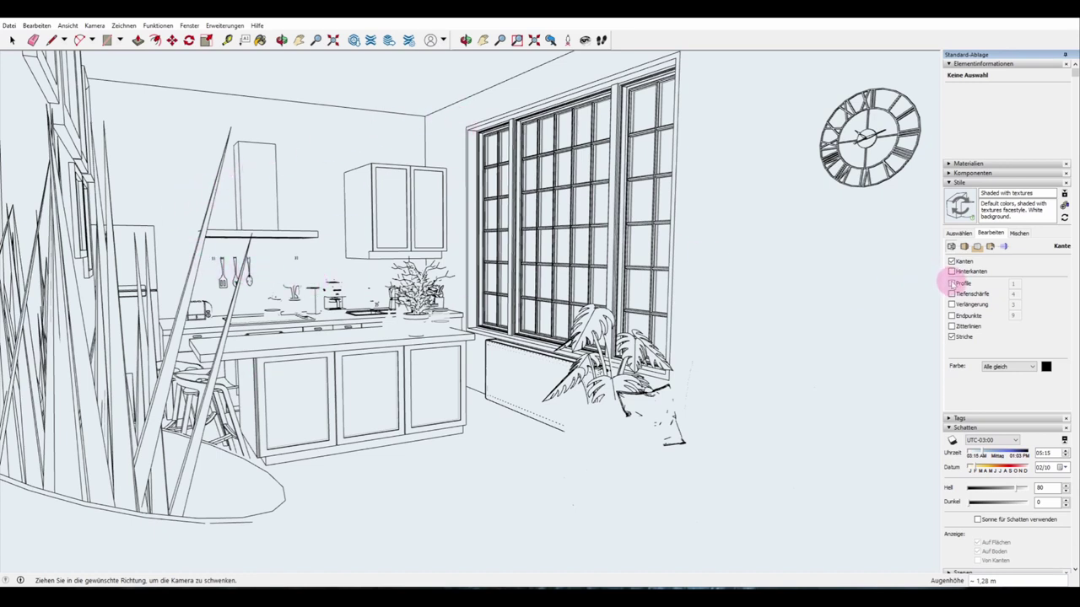
Step: Enable Profile edges and set the style's background colour to white with HLS values 0, 0 and 100
{"action": "left_click", "coordinate": [952, 284]}
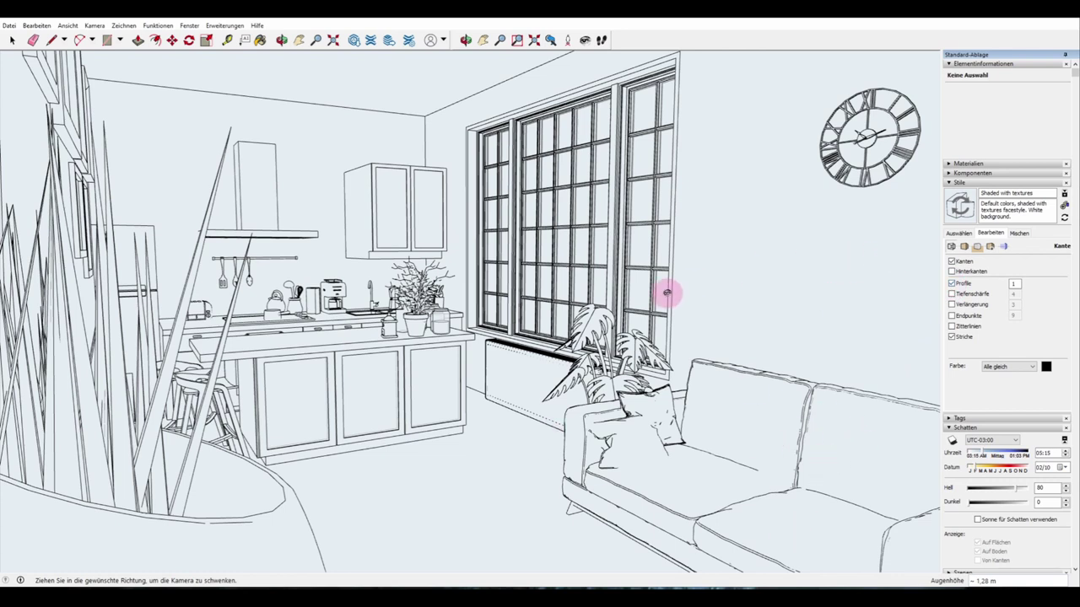
{"action": "left_click", "coordinate": [977, 248]}
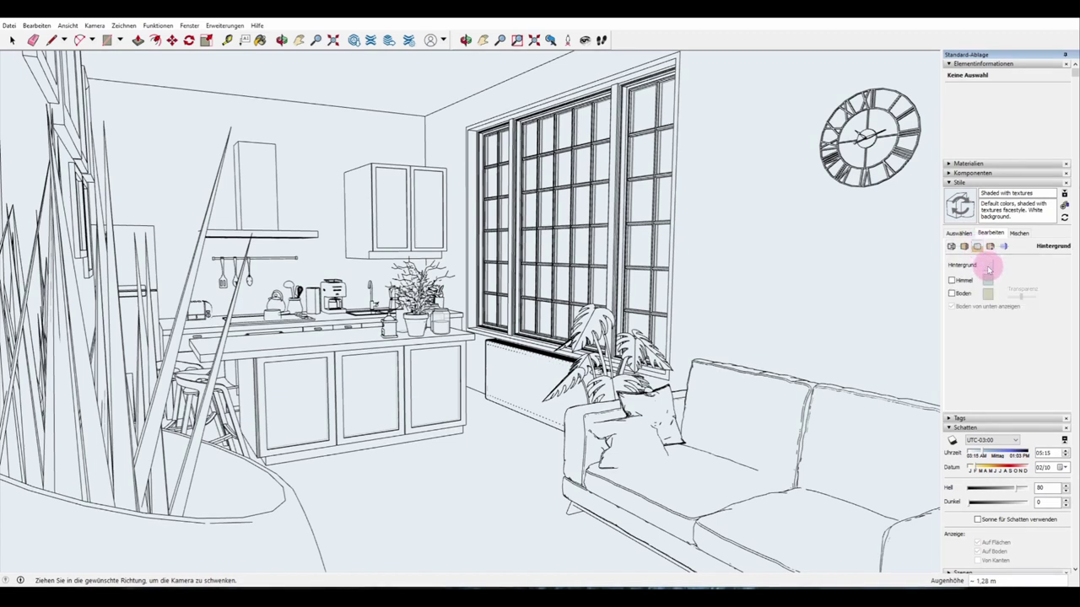
{"action": "left_click", "coordinate": [988, 267]}
{"action": "left_click_drag", "start_coordinate": [1060, 450], "coordinate": [780, 235]}
{"action": "left_click_drag", "start_coordinate": [824, 267], "coordinate": [840, 293]}
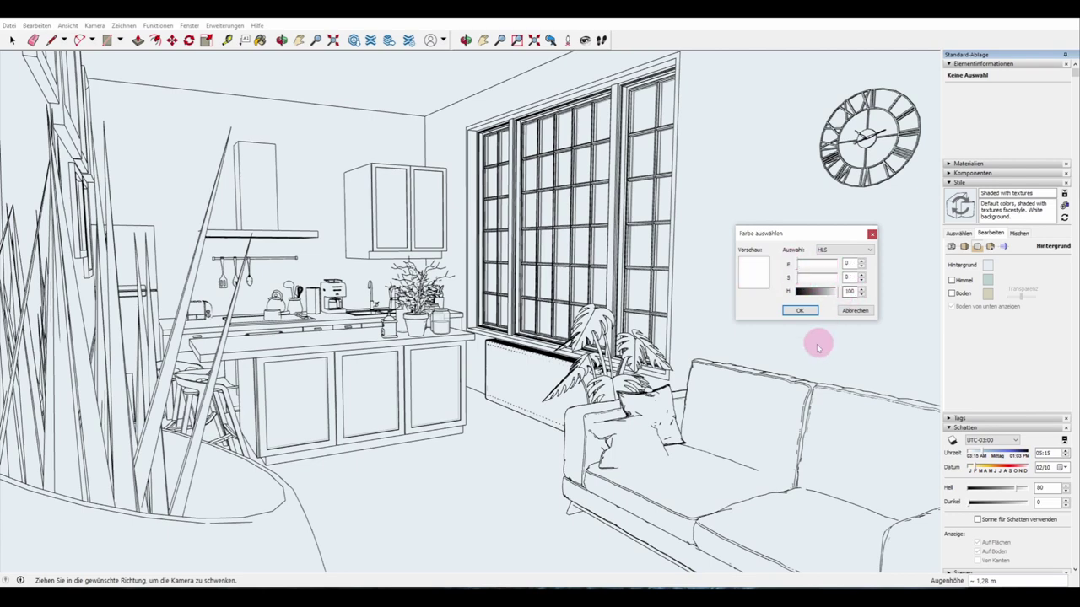
{"action": "left_click", "coordinate": [810, 314]}
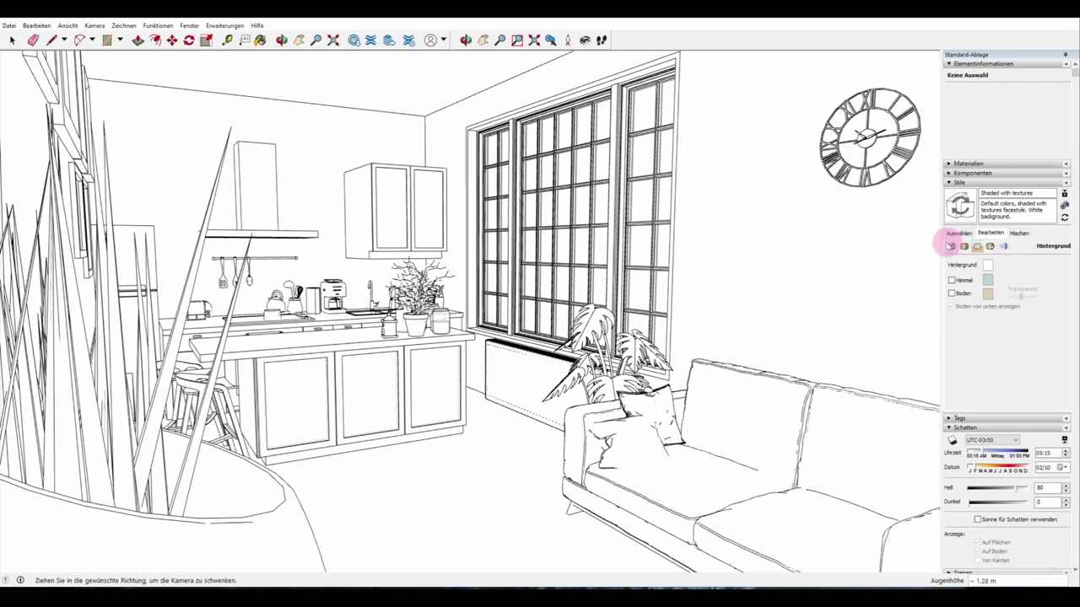
Step: Enable Tiefenschärfe in the edge settings with a value of 8 so nearer lines are drawn thicker
{"action": "left_click", "coordinate": [951, 246]}
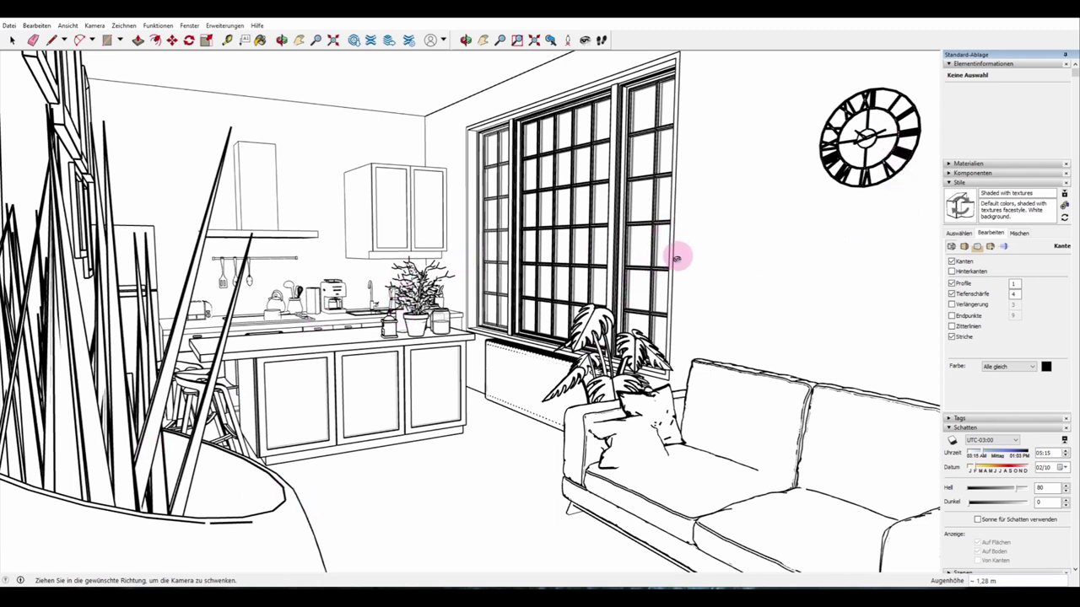
{"action": "left_click", "coordinate": [1014, 294]}
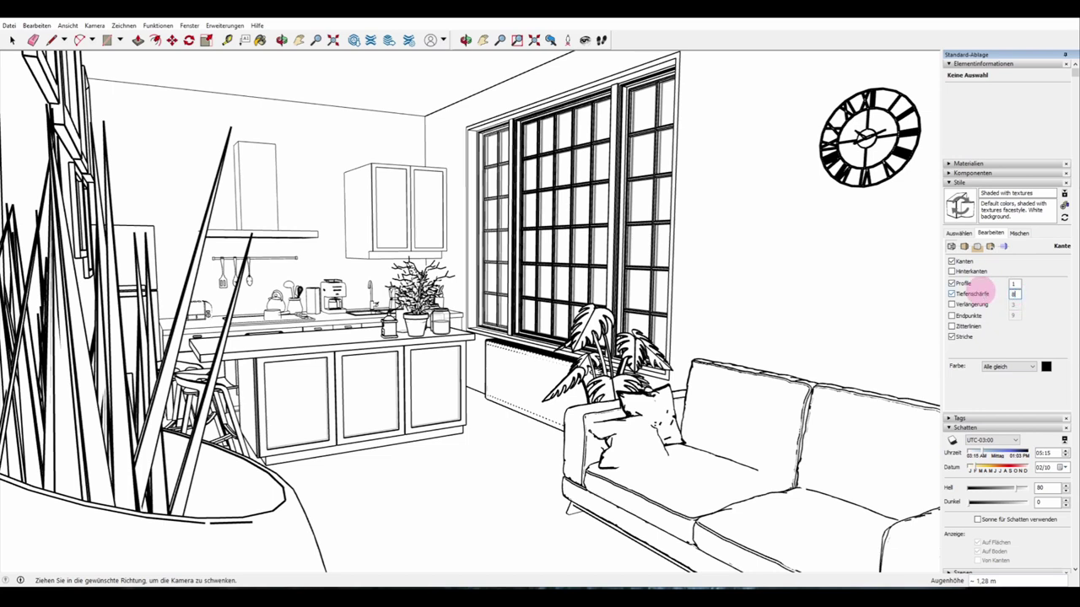
{"action": "left_click", "coordinate": [1013, 284]}
{"action": "type", "text": "4"}
{"action": "key", "text": "Return"}
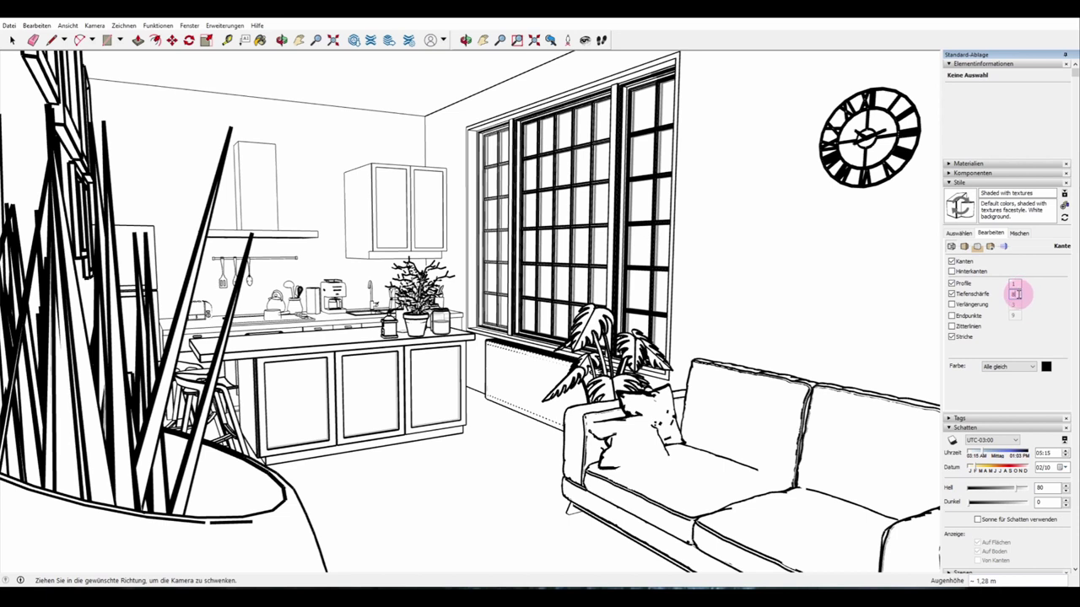
{"action": "left_click", "coordinate": [1018, 294]}
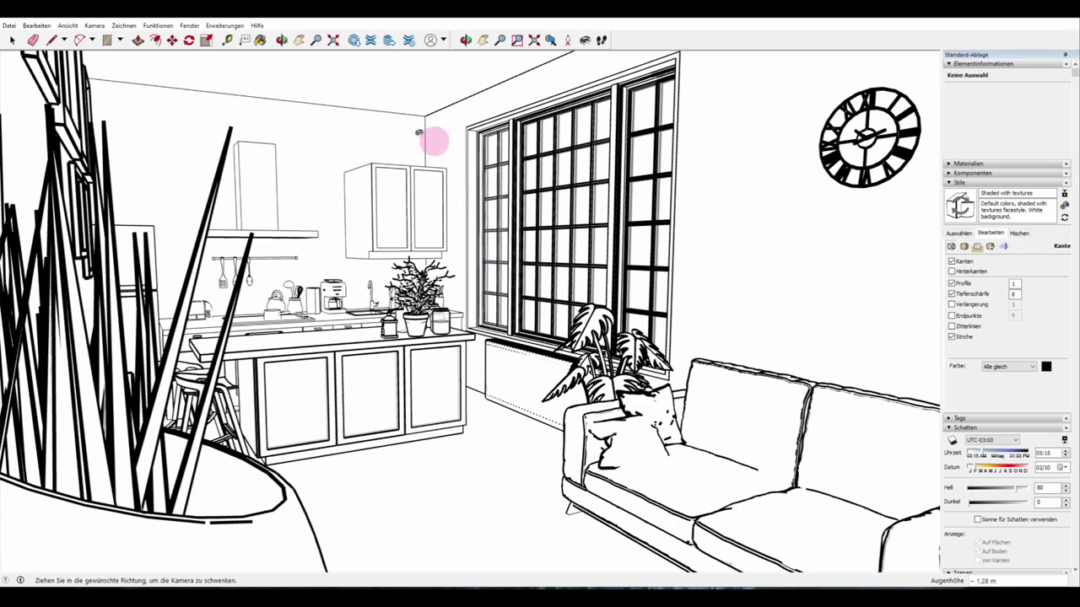
Step: Start a 2D graphic export of the line art and accept its export options
{"action": "left_click", "coordinate": [8, 25]}
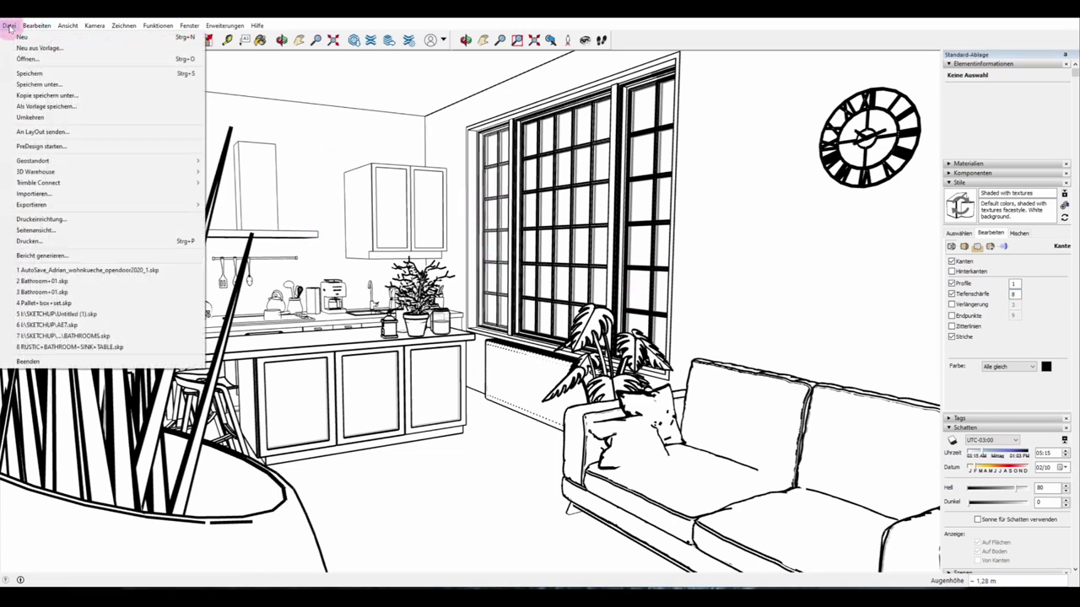
{"action": "mouse_move", "coordinate": [72, 204]}
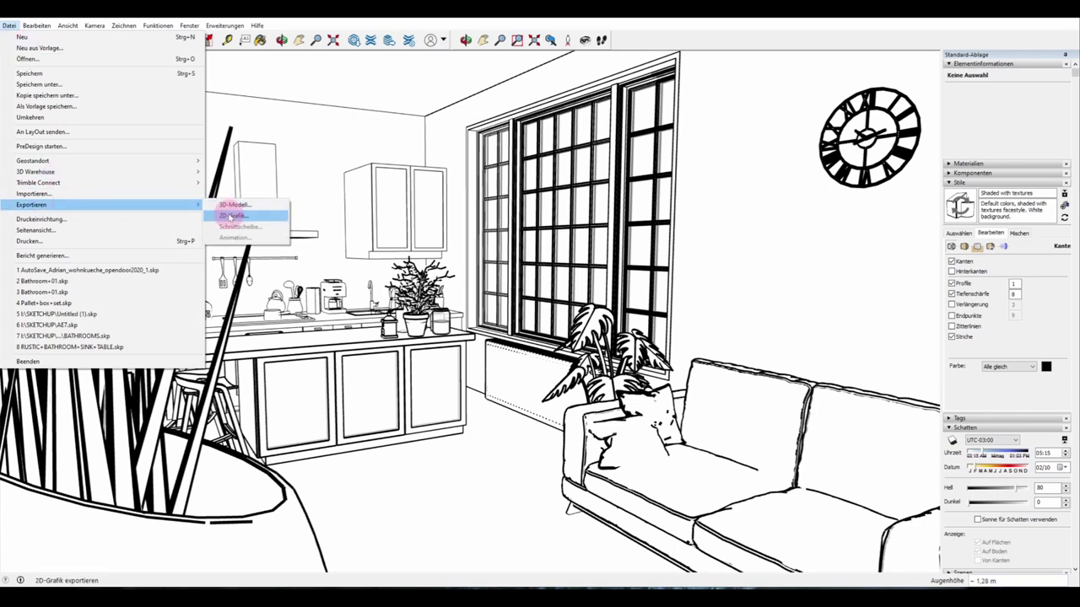
{"action": "left_click", "coordinate": [232, 215]}
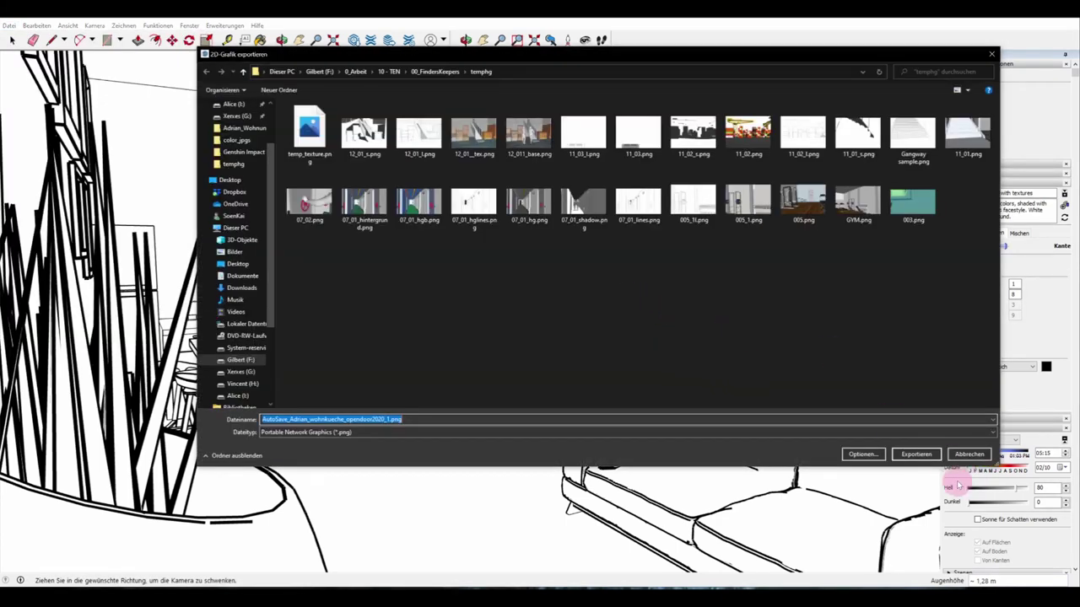
{"action": "left_click", "coordinate": [860, 454]}
{"action": "left_click", "coordinate": [559, 224]}
{"action": "left_click", "coordinate": [616, 349]}
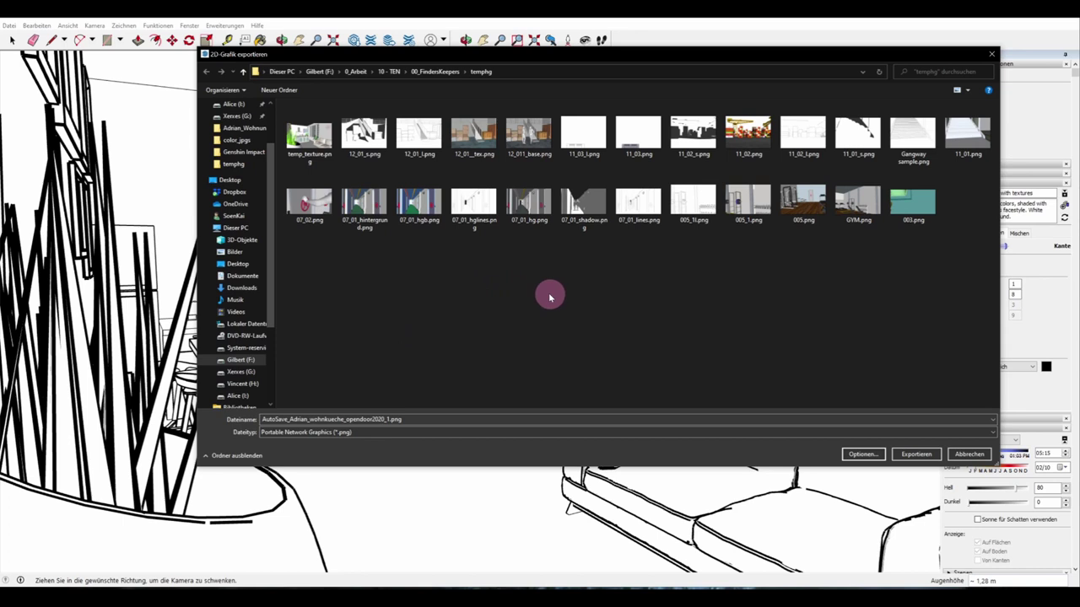
Step: Base the file name on temp_texture.png, change it to temp_lines.png and export the line art to the temphg folder
{"action": "left_click", "coordinate": [304, 135]}
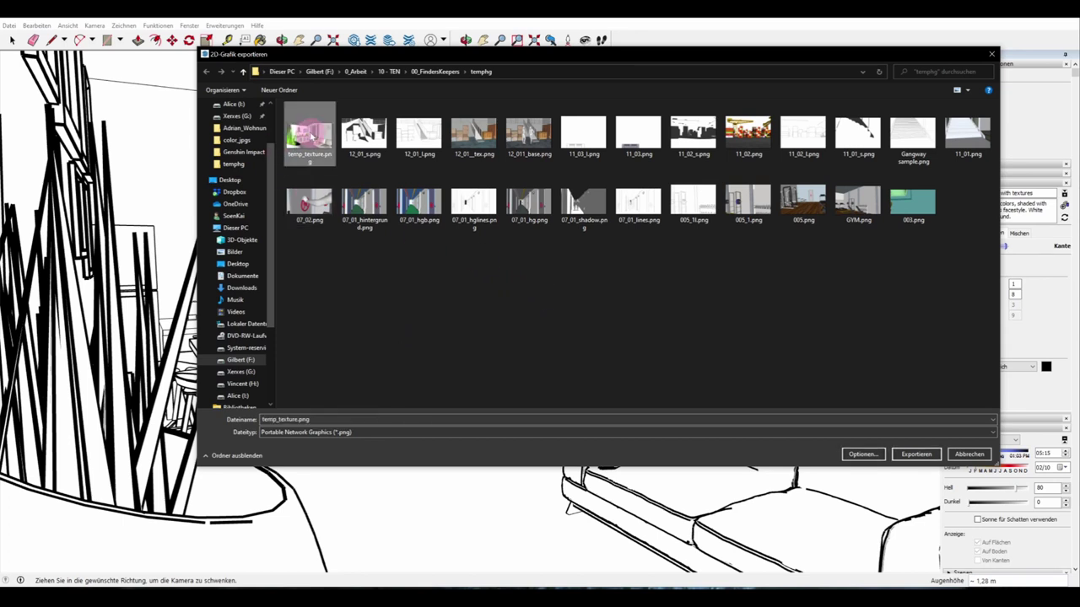
{"action": "left_click", "coordinate": [285, 418]}
{"action": "left_click", "coordinate": [285, 420]}
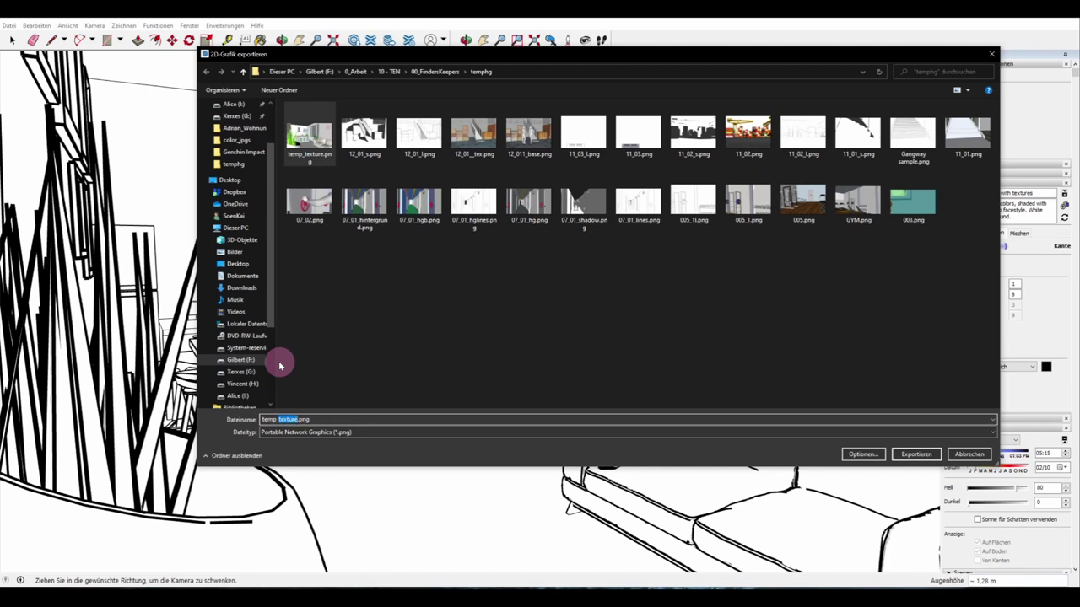
{"action": "type", "text": "lines"}
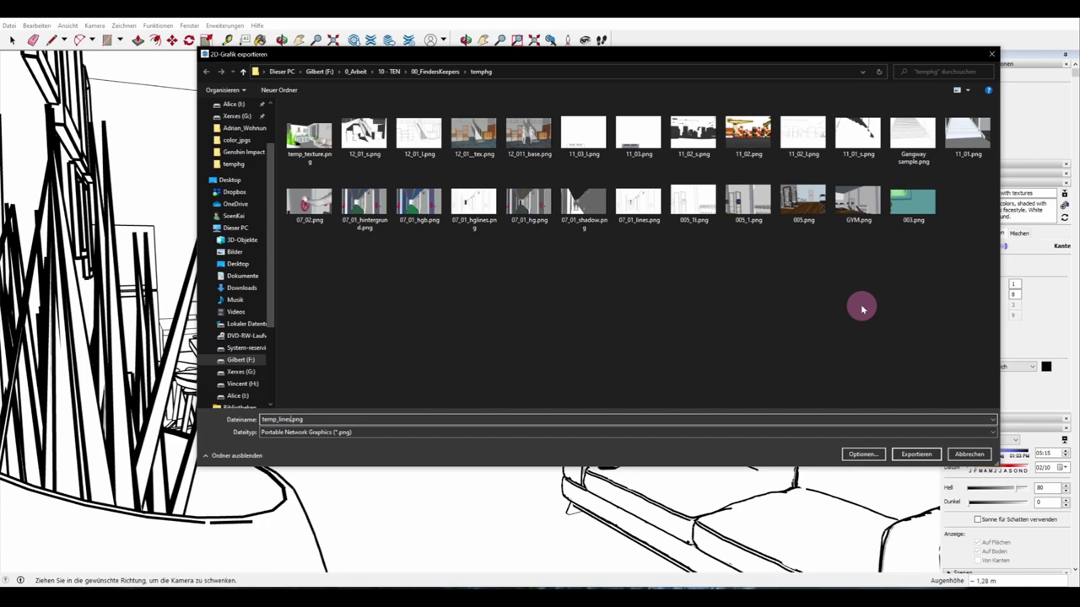
{"action": "left_click", "coordinate": [917, 455]}
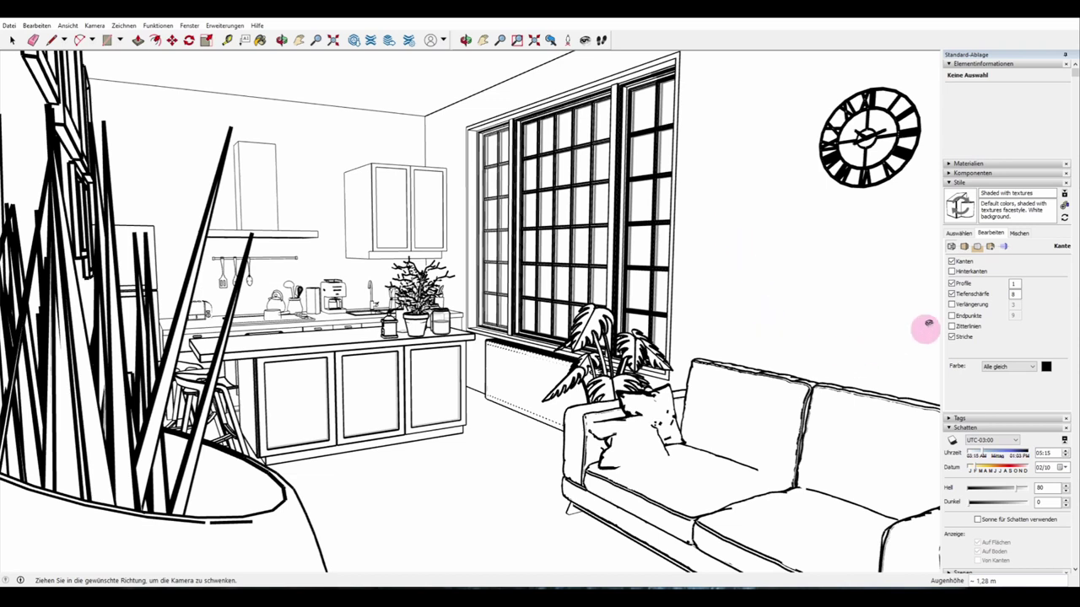
Step: Turn off the Profile, Tiefenschärfe, Striche and Kanten edge settings to hide the line work
{"action": "left_click", "coordinate": [952, 284]}
{"action": "left_click", "coordinate": [951, 294]}
{"action": "left_click", "coordinate": [952, 337]}
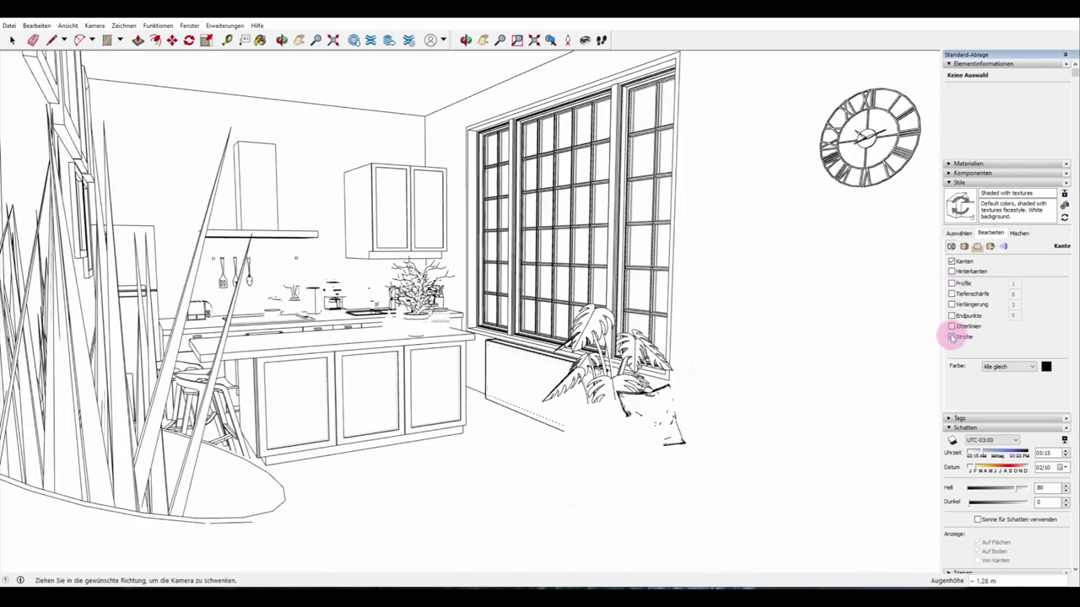
{"action": "left_click", "coordinate": [952, 261]}
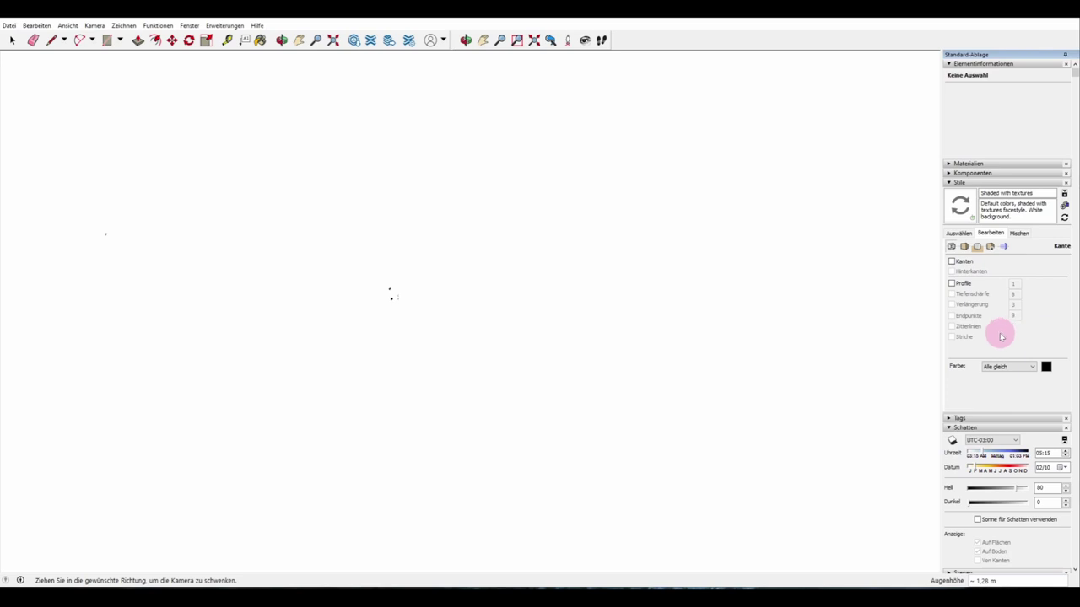
Step: Turn on the shadow display and make the decke tag visible so the ceiling blocks the sunlight
{"action": "left_click", "coordinate": [949, 183]}
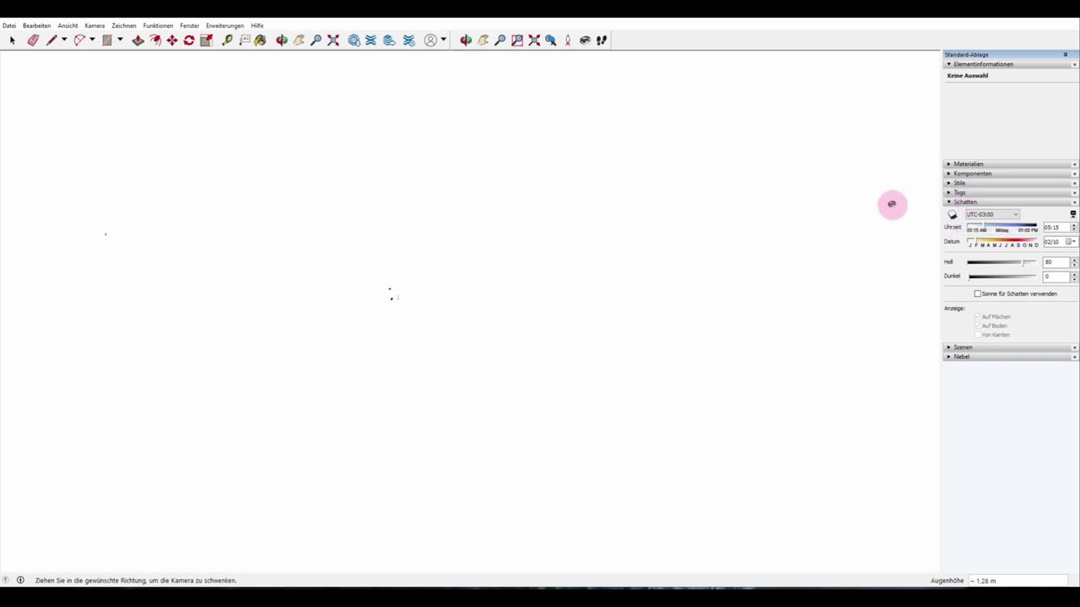
{"action": "left_click_drag", "start_coordinate": [556, 281], "coordinate": [699, 201]}
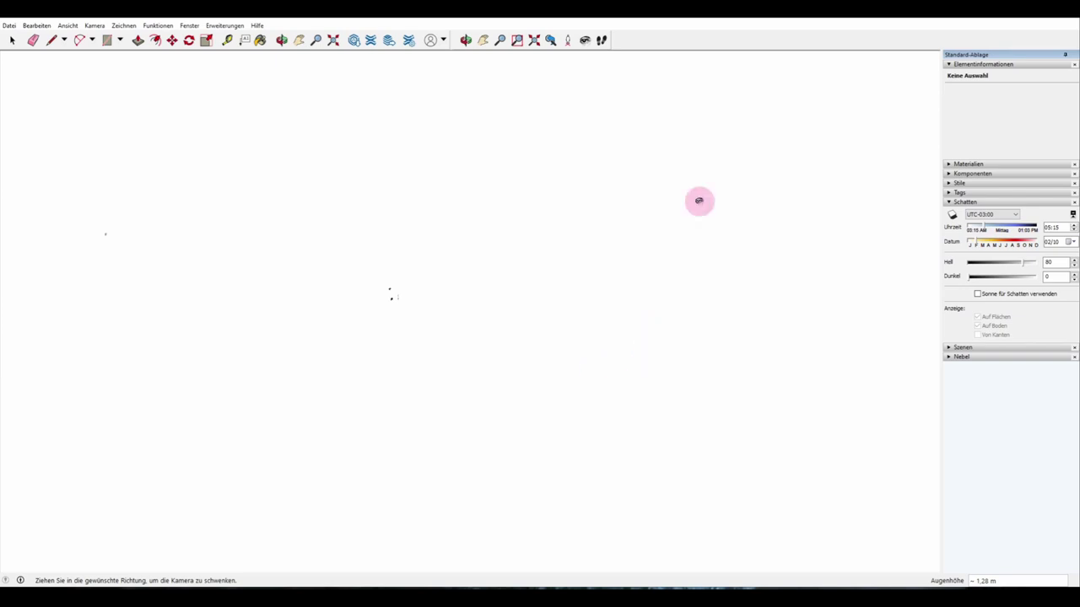
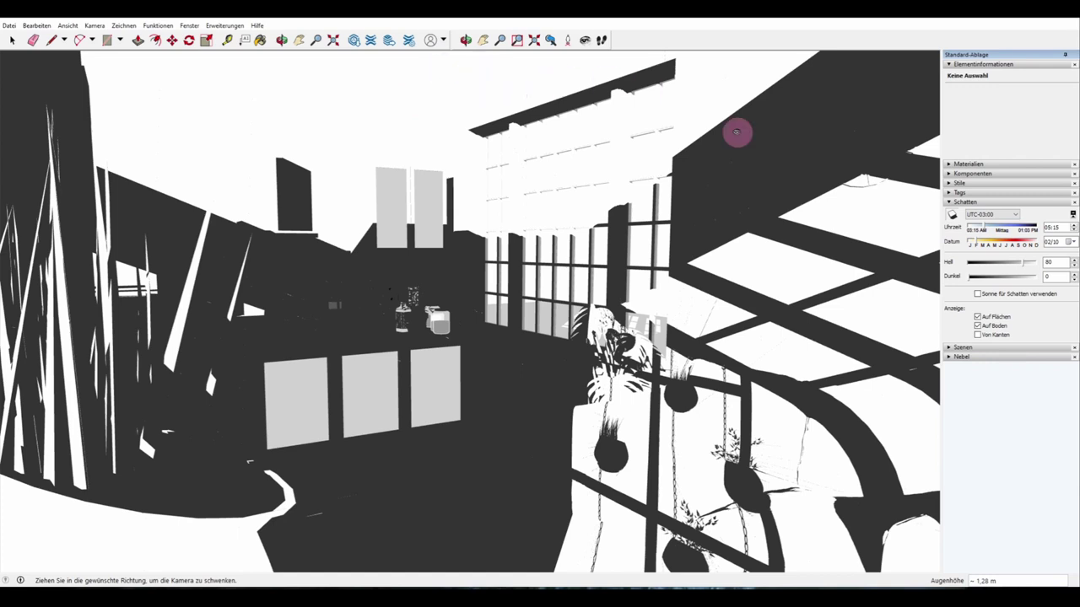
{"action": "left_click", "coordinate": [948, 192]}
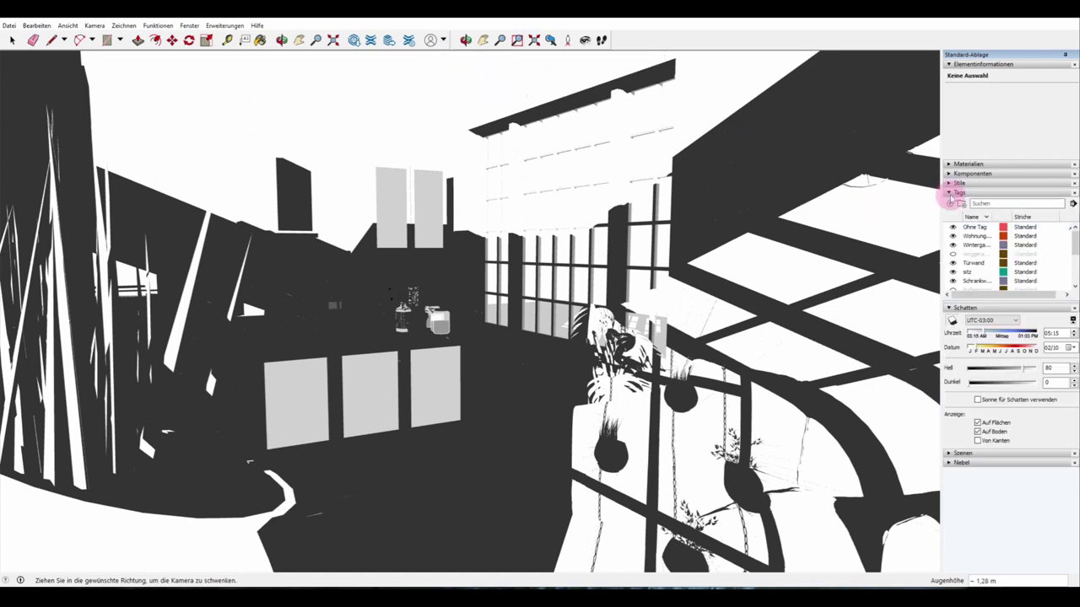
{"action": "scroll", "coordinate": [1075, 249], "scroll_direction": "down", "scroll_amount": 2}
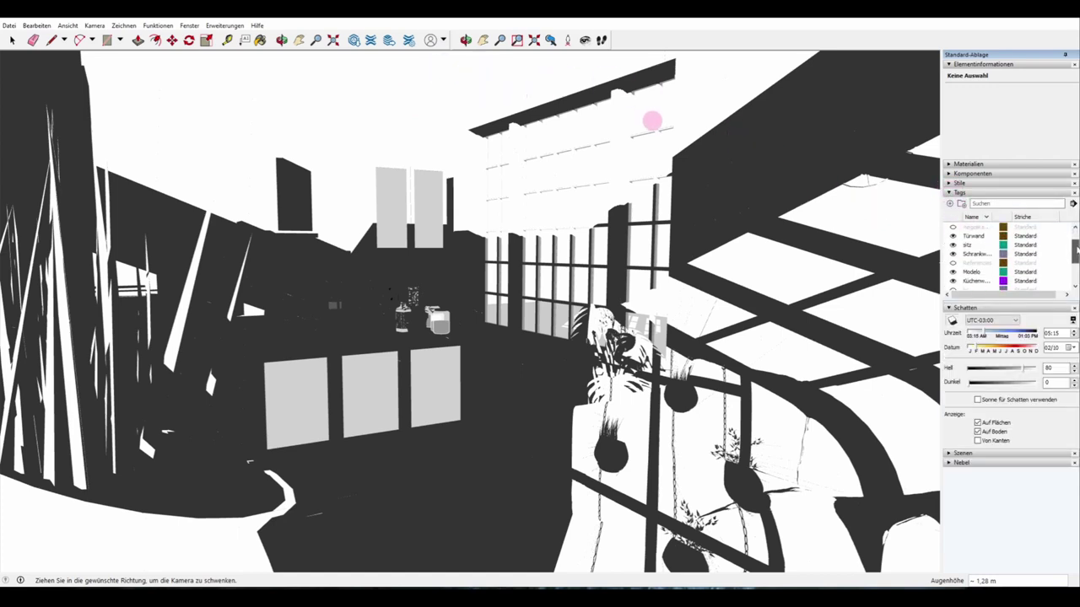
{"action": "scroll", "coordinate": [1072, 251], "scroll_direction": "down", "scroll_amount": 1}
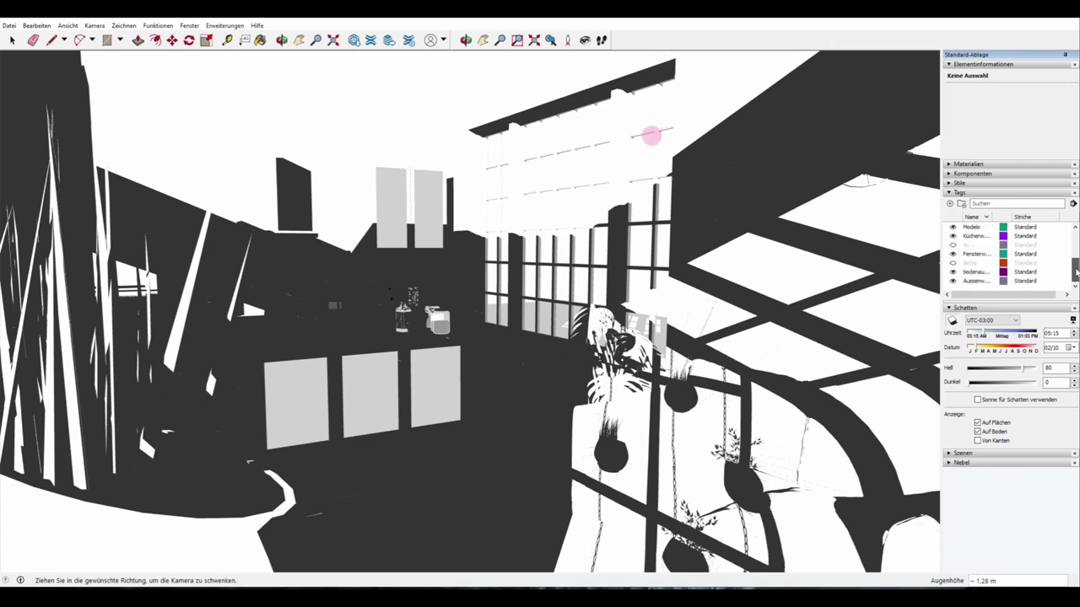
{"action": "scroll", "coordinate": [1069, 253], "scroll_direction": "down", "scroll_amount": 2}
{"action": "left_click", "coordinate": [953, 272]}
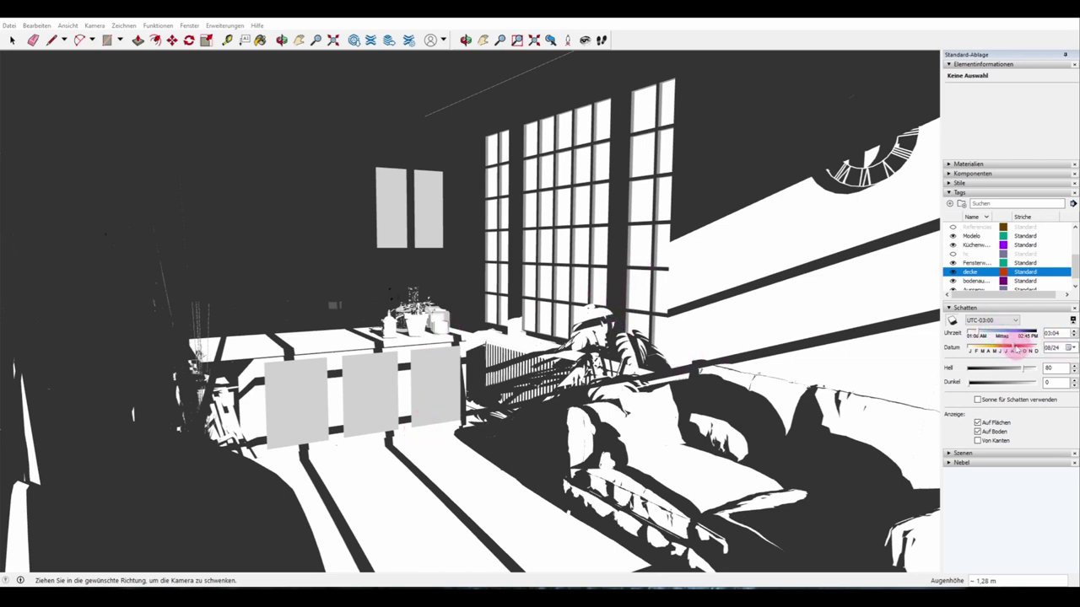
Step: Set the shadow time to 02:35, the date to 07/19 and the Hell value to 100
{"action": "left_click", "coordinate": [1022, 349]}
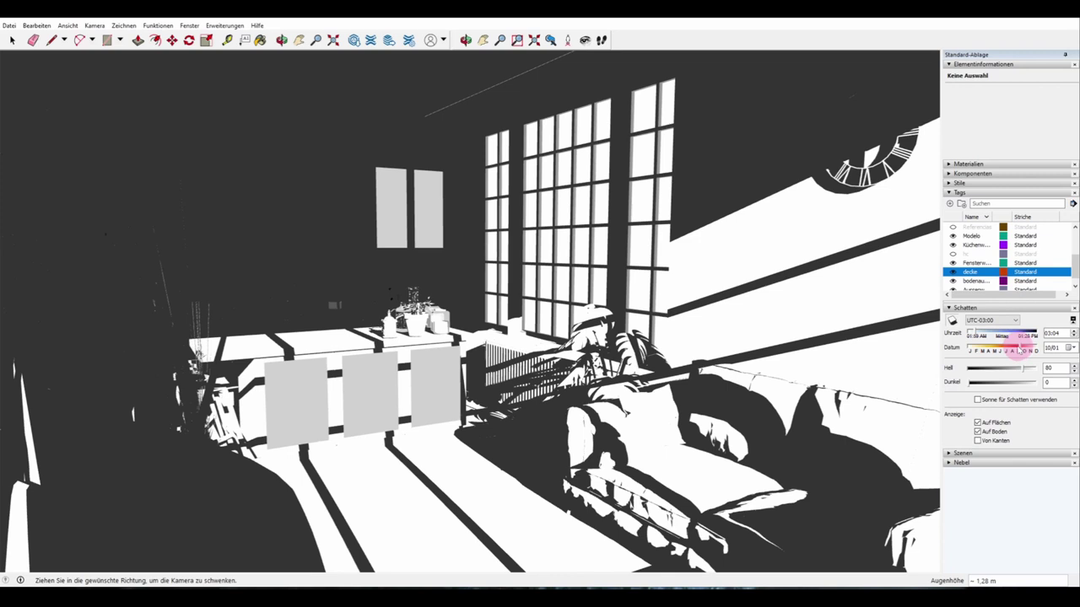
{"action": "left_click_drag", "start_coordinate": [1022, 349], "coordinate": [1017, 352]}
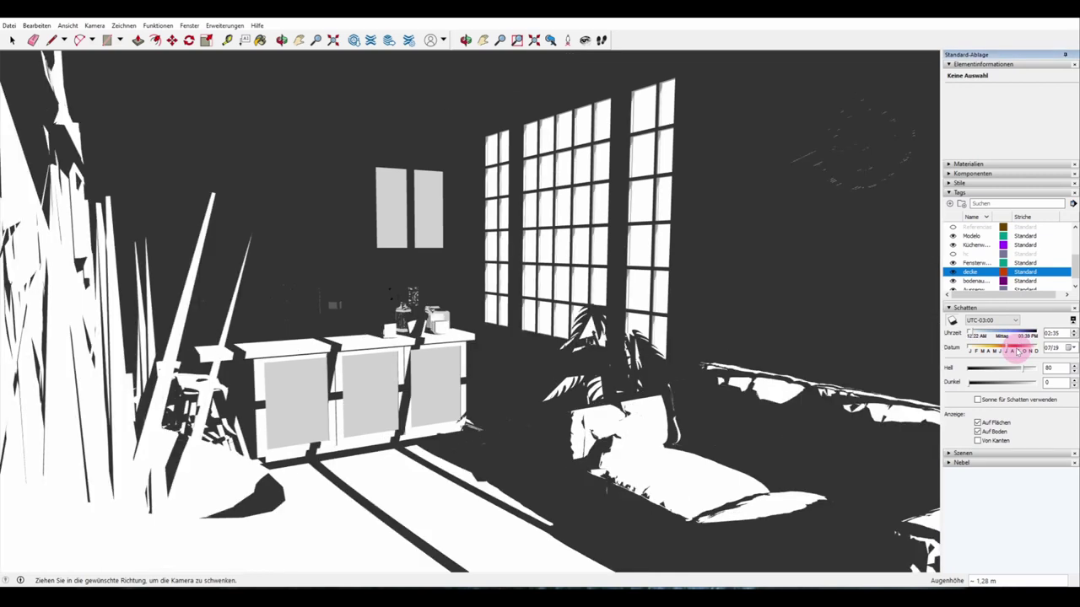
{"action": "left_click", "coordinate": [737, 269]}
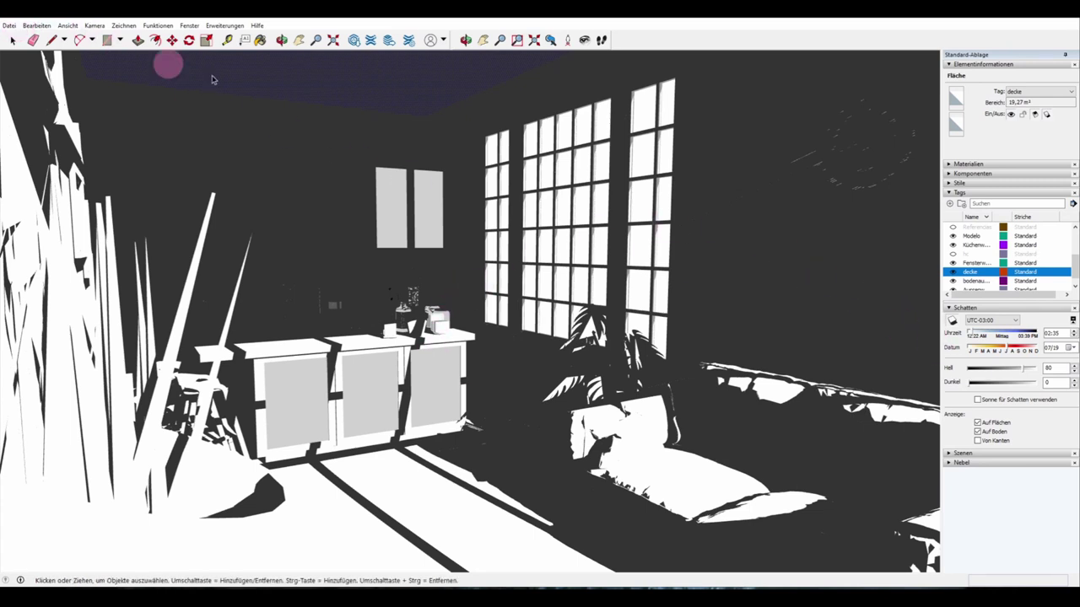
{"action": "left_click_drag", "start_coordinate": [1026, 371], "coordinate": [1054, 369]}
Step: Export the shadow view as a 2D PNG named temp_shadow.png in the temphg folder and clear the ceiling selection
{"action": "left_click", "coordinate": [10, 27]}
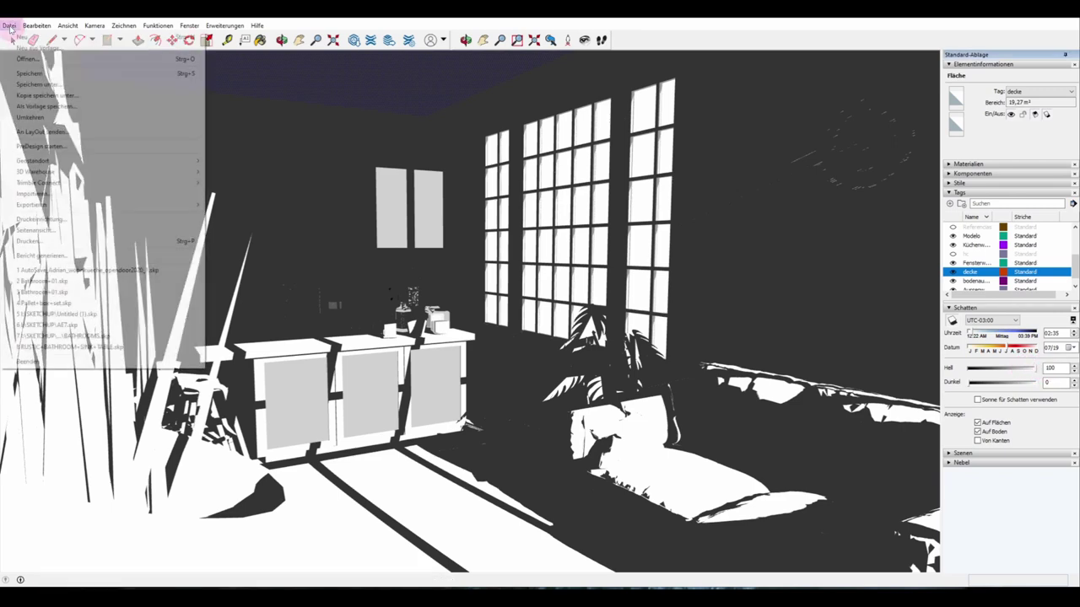
{"action": "mouse_move", "coordinate": [65, 205]}
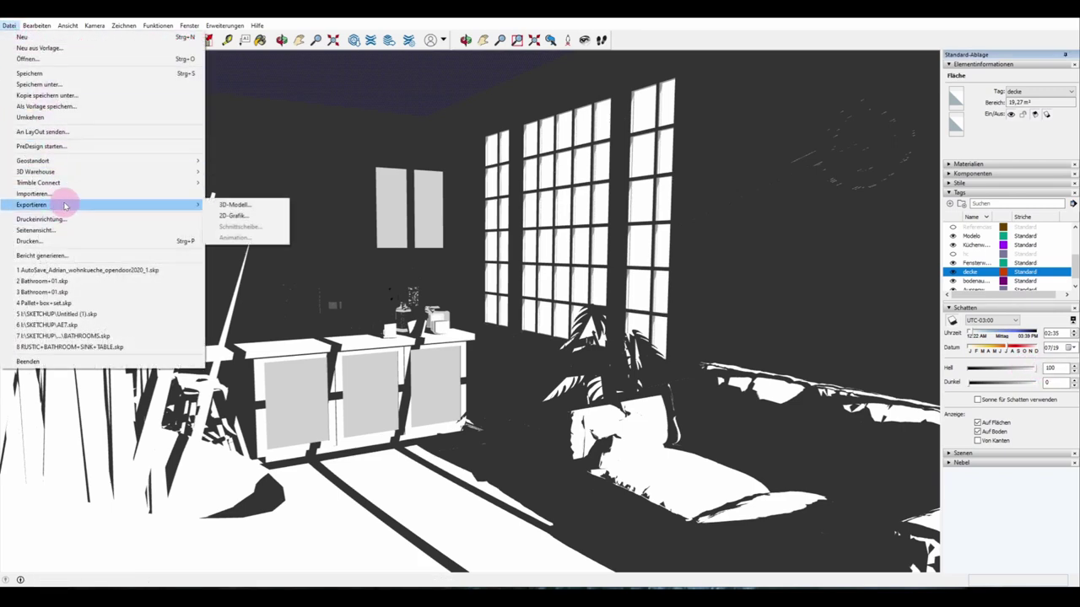
{"action": "left_click", "coordinate": [236, 215]}
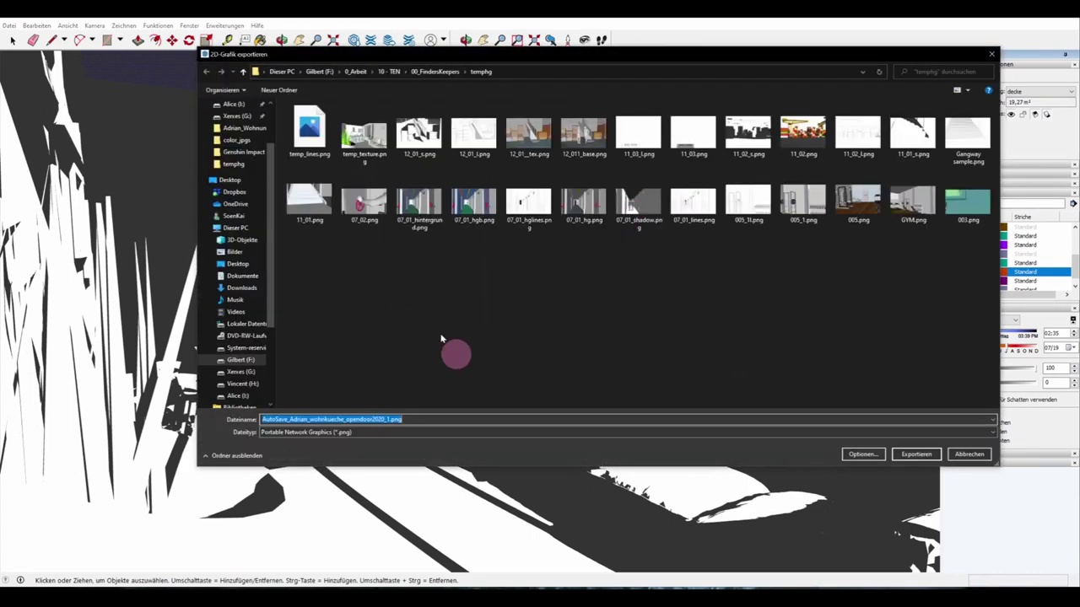
{"action": "left_click", "coordinate": [310, 133]}
{"action": "left_click", "coordinate": [282, 419]}
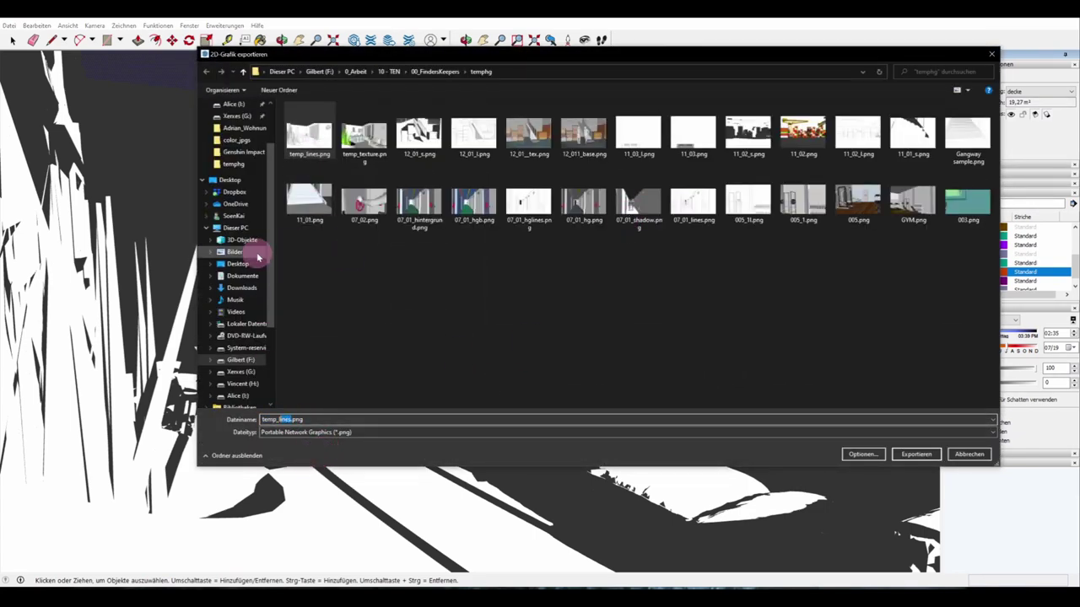
{"action": "type", "text": "shadow"}
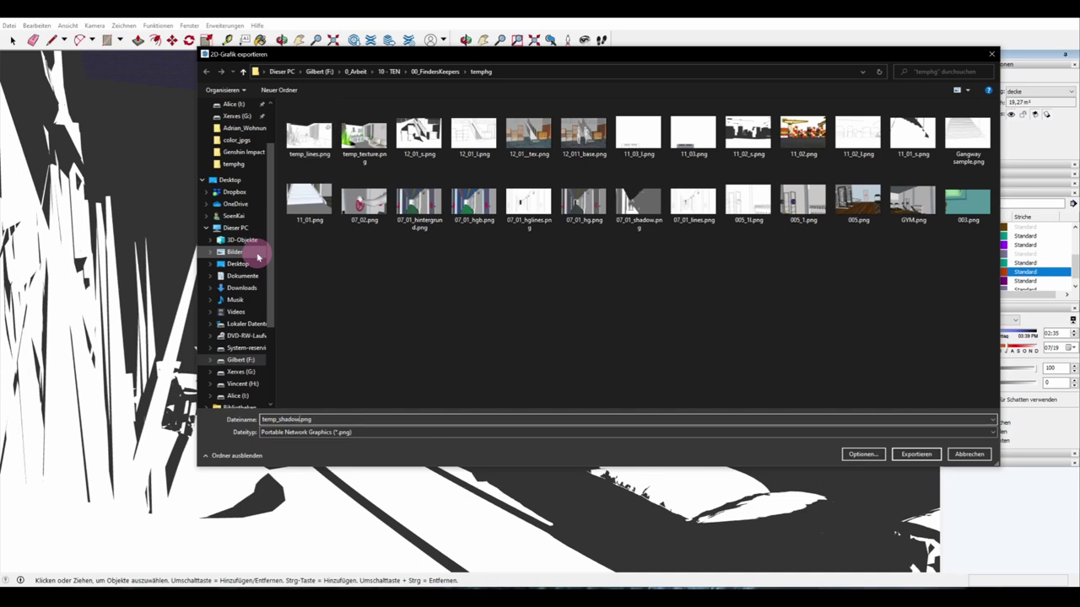
{"action": "left_click", "coordinate": [920, 454]}
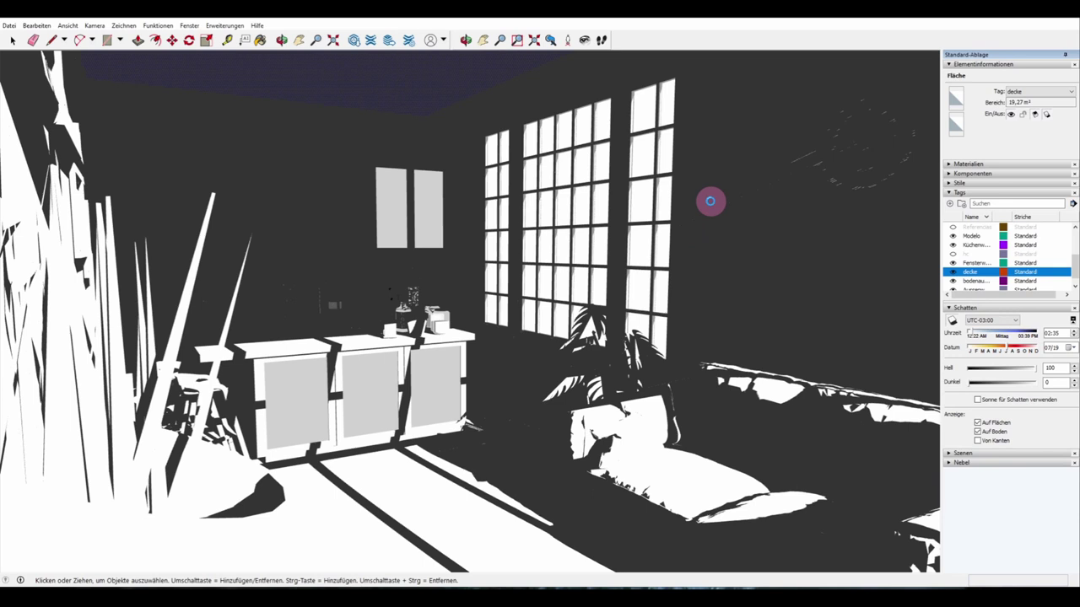
{"action": "left_click", "coordinate": [561, 228]}
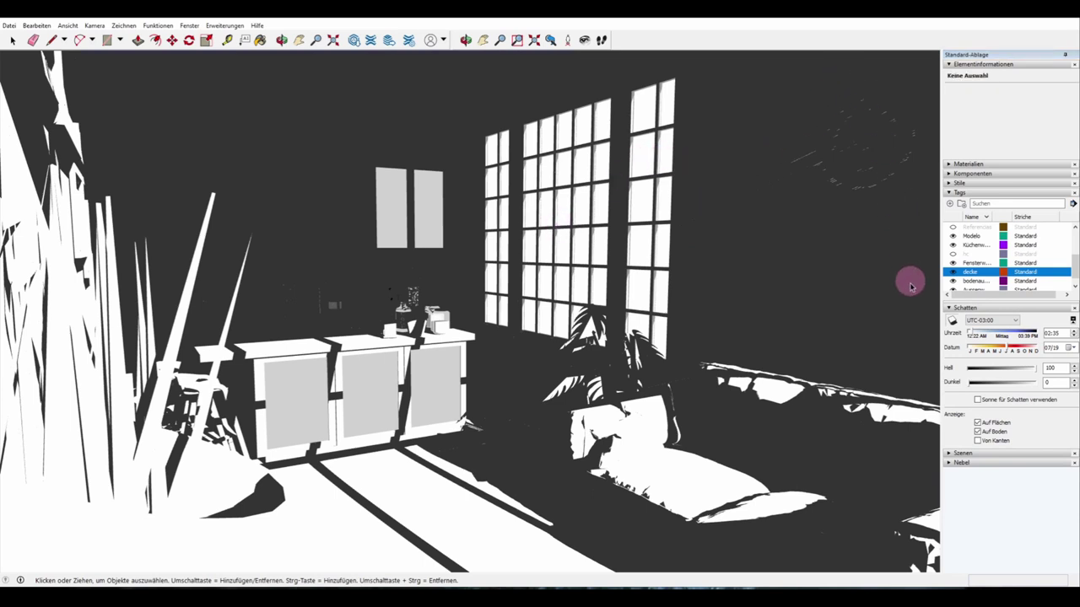
Step: Turn off the shadow display and set the face style back to Schattiert mit Texturen
{"action": "left_click", "coordinate": [953, 320]}
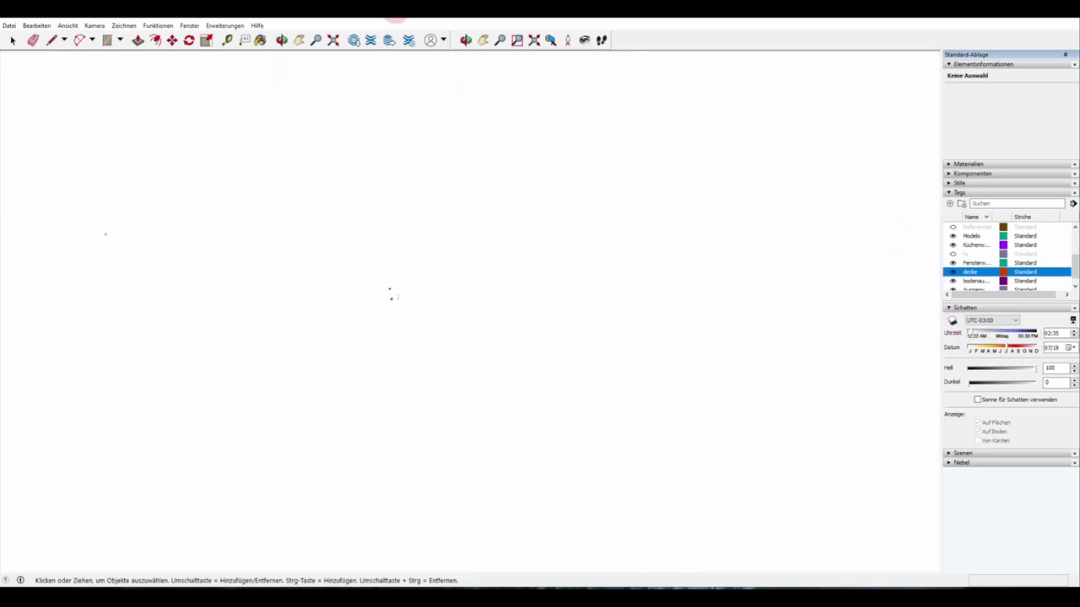
{"action": "left_click", "coordinate": [68, 25]}
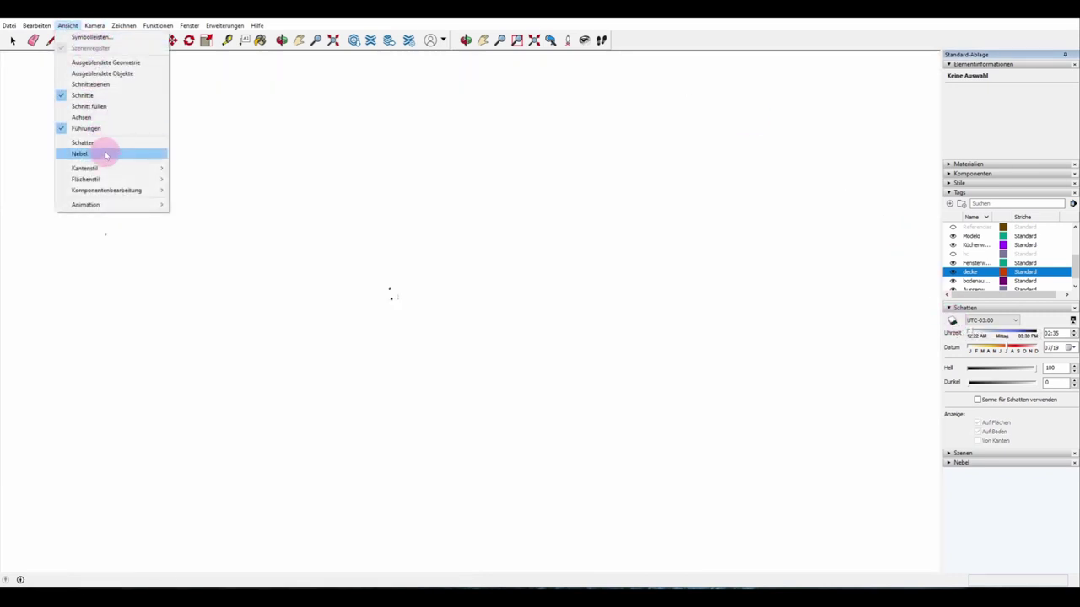
{"action": "mouse_move", "coordinate": [110, 178]}
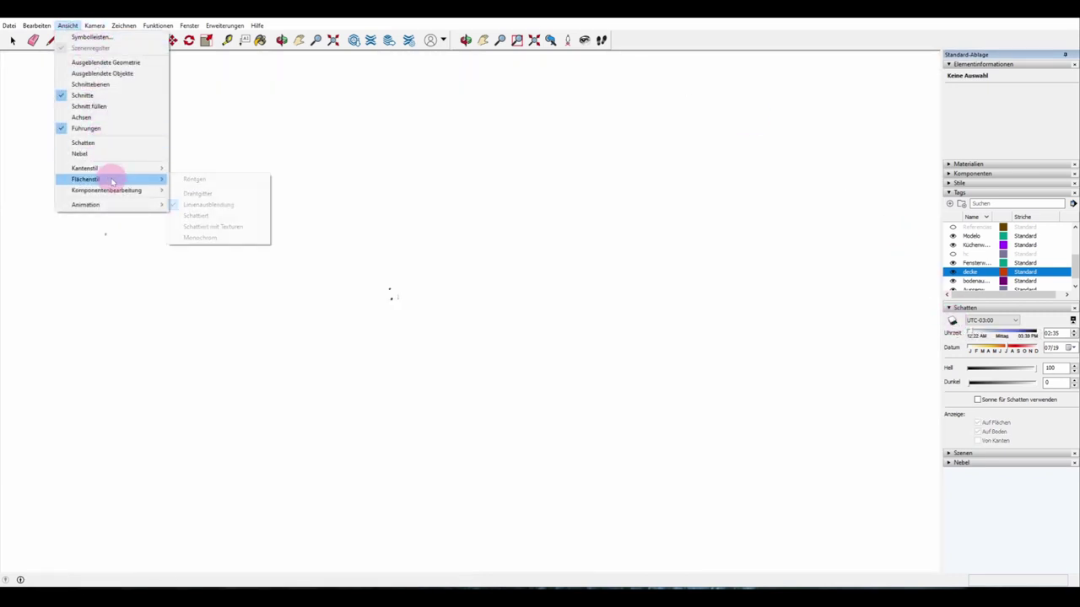
{"action": "left_click", "coordinate": [223, 229]}
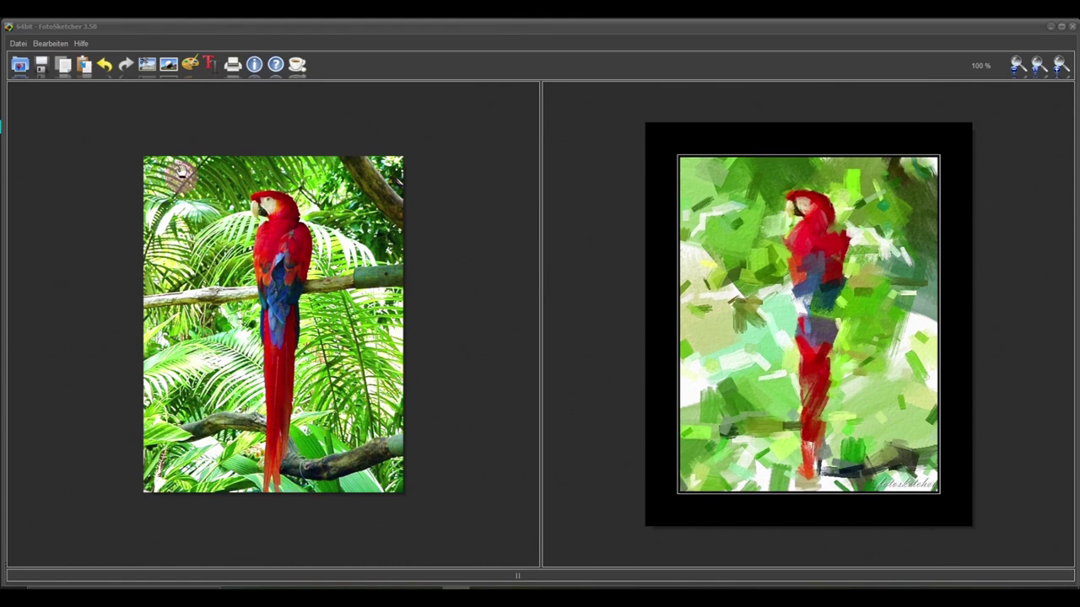
Step: Switch to FotoSketcher, open temp_texture.png from the temphg folder and move the settings dialog away from the result image
{"action": "left_click", "coordinate": [19, 65]}
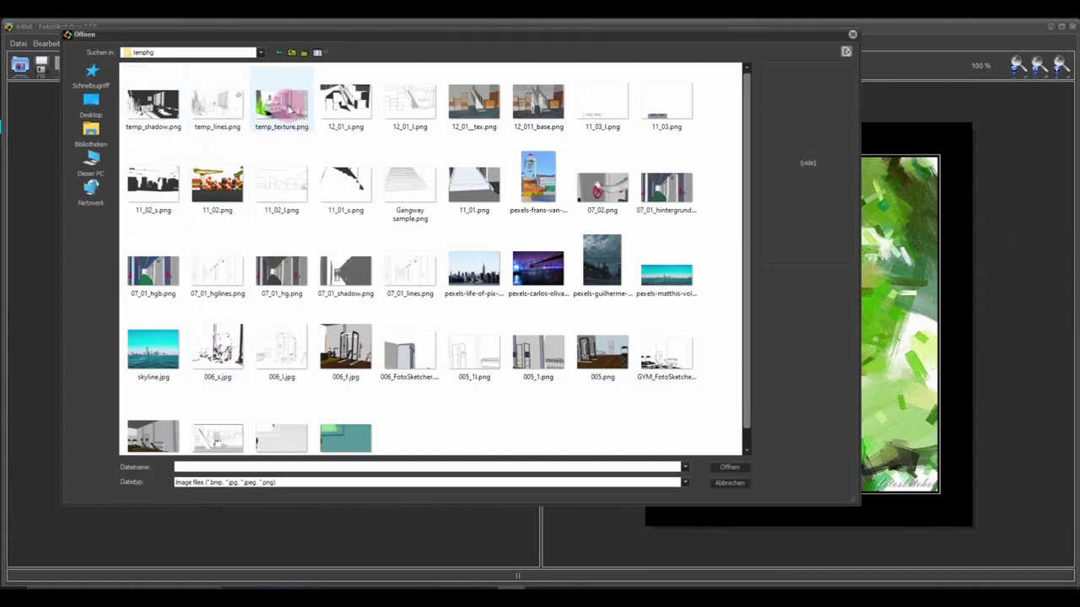
{"action": "left_click", "coordinate": [284, 104]}
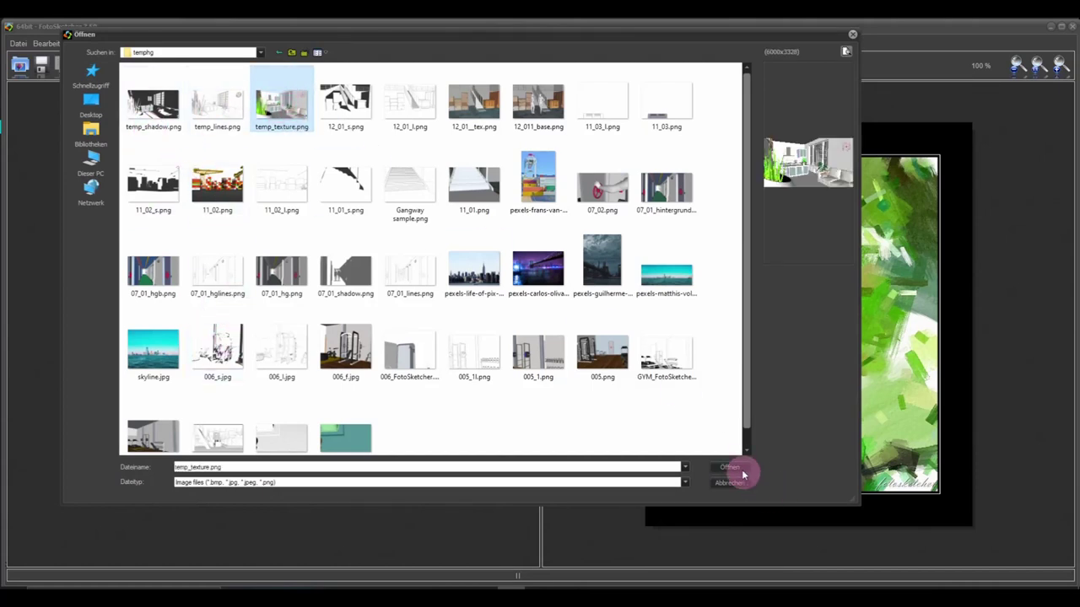
{"action": "left_click", "coordinate": [732, 466]}
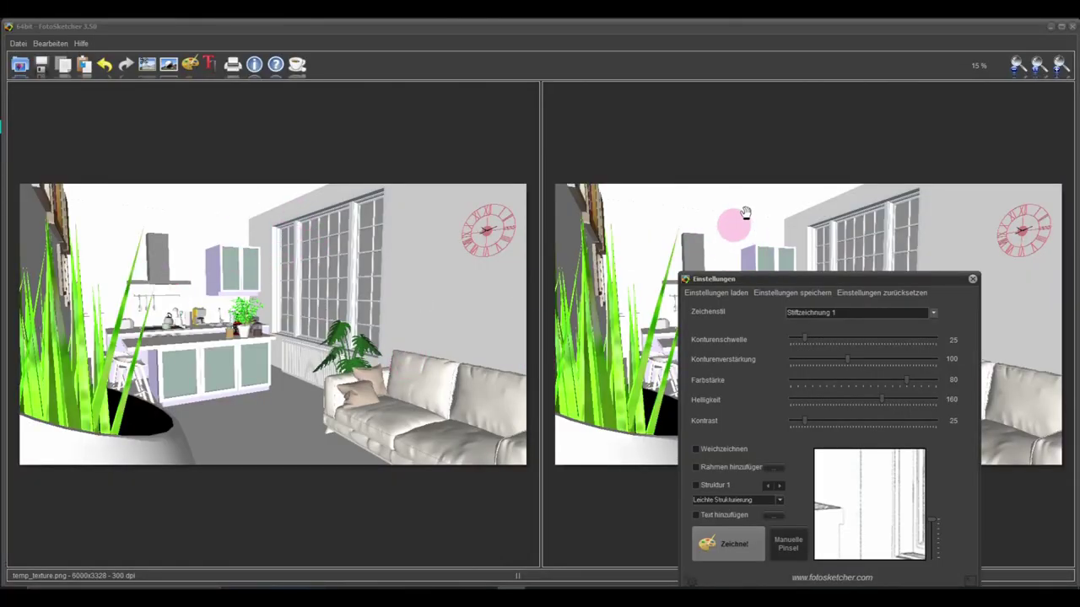
{"action": "left_click_drag", "start_coordinate": [800, 277], "coordinate": [359, 177]}
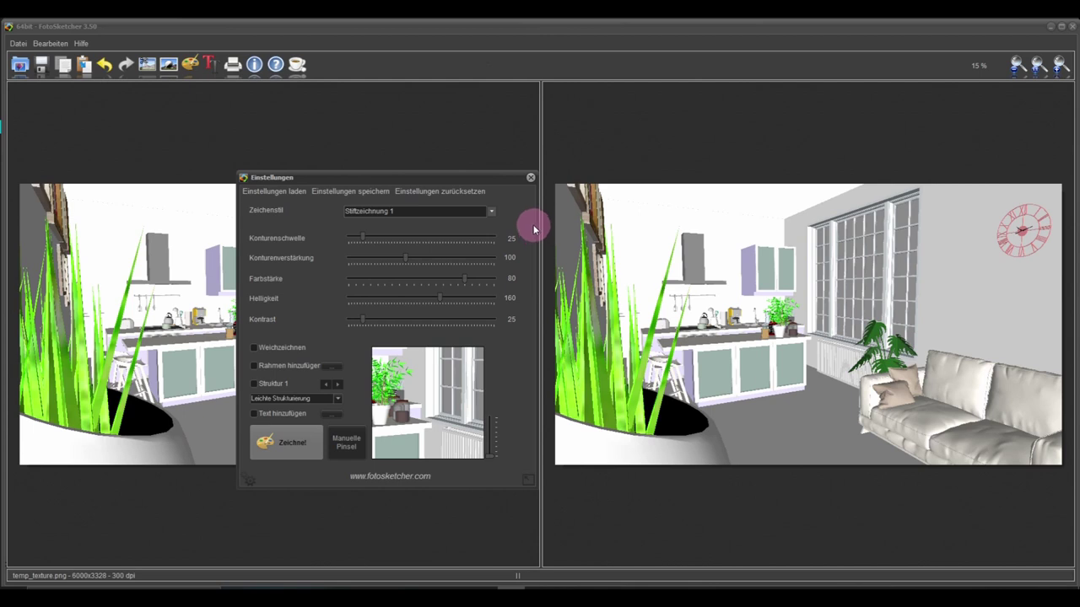
{"action": "left_click_drag", "start_coordinate": [499, 181], "coordinate": [511, 176]}
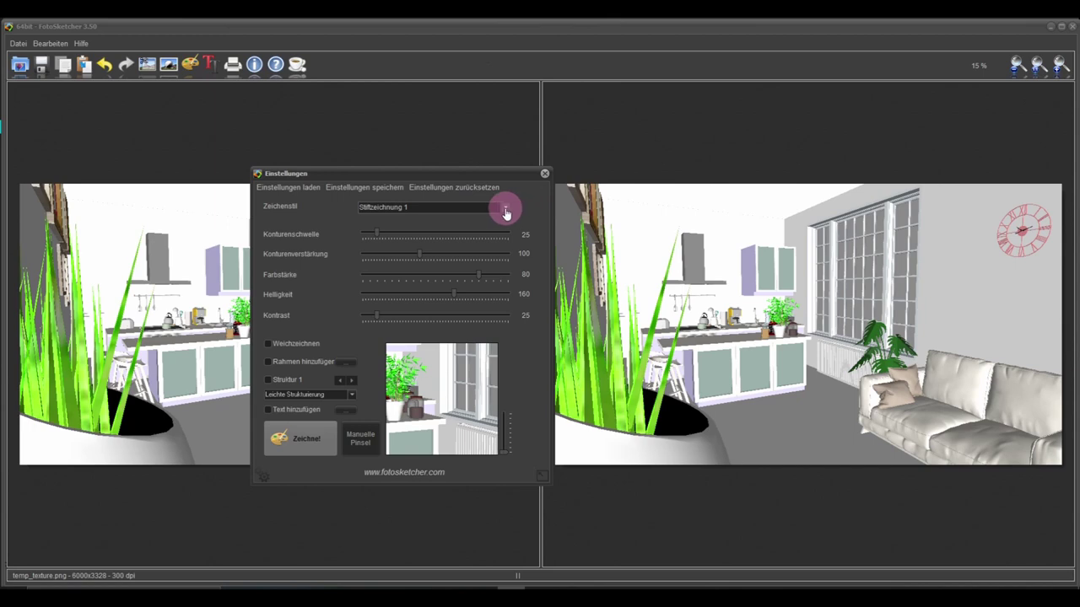
{"action": "left_click", "coordinate": [506, 210]}
{"action": "left_click", "coordinate": [502, 174]}
{"action": "mouse_move", "coordinate": [501, 174]}
{"action": "left_mouse_down"}
{"action": "mouse_move", "coordinate": [690, 226]}
{"action": "mouse_move", "coordinate": [512, 168]}
{"action": "mouse_move", "coordinate": [479, 175]}
{"action": "mouse_move", "coordinate": [489, 180]}
{"action": "left_mouse_up"}
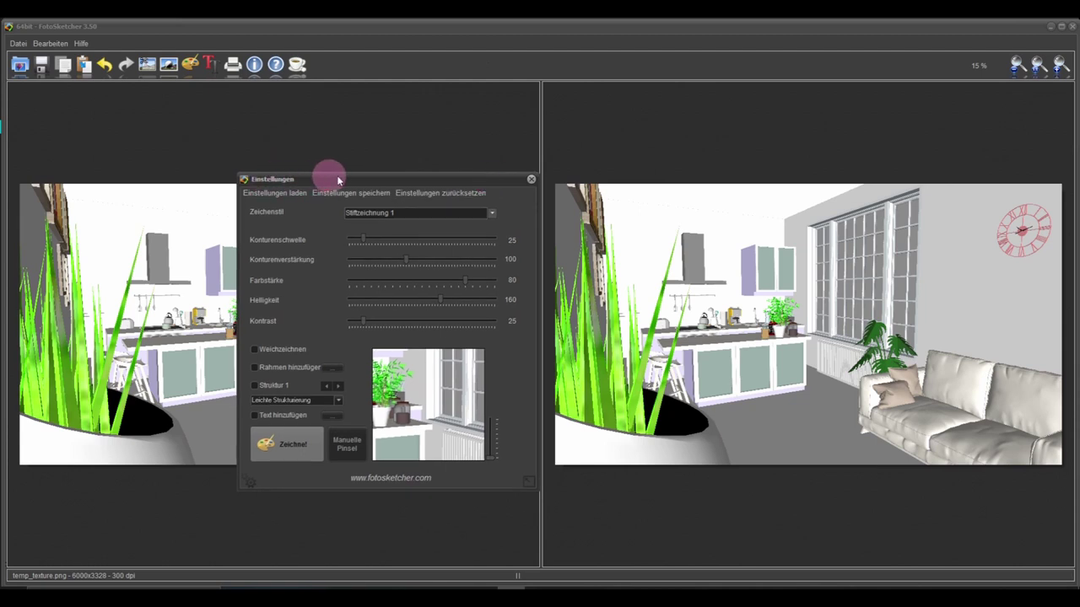
{"action": "left_click_drag", "start_coordinate": [437, 179], "coordinate": [472, 177]}
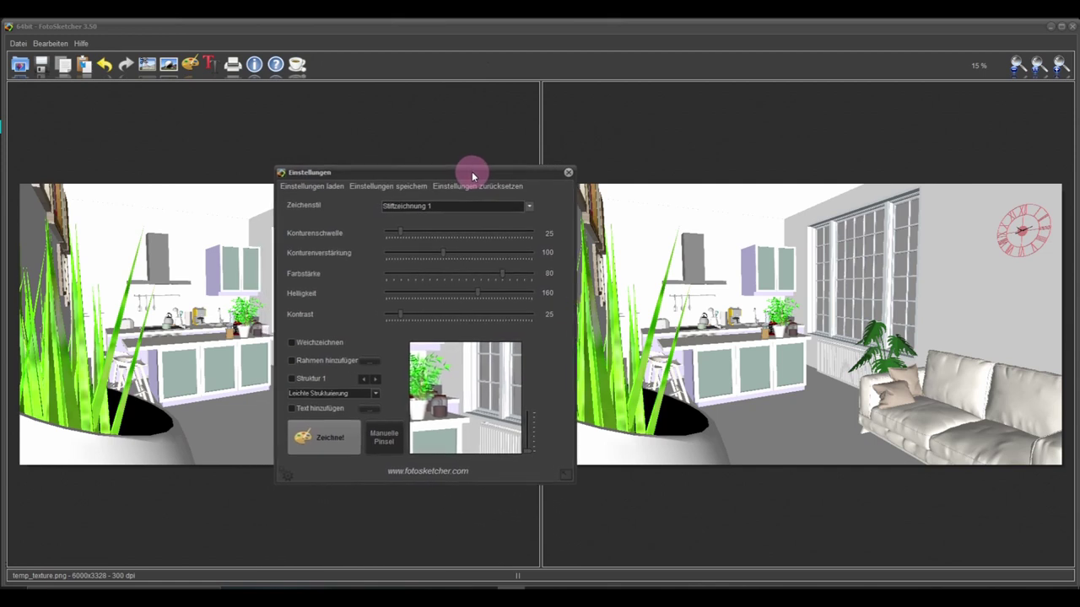
Step: Try the Gemälde 6 (Ölgemälde) drawing style and check its effect on the kitchen counter in the preview
{"action": "left_click", "coordinate": [516, 204]}
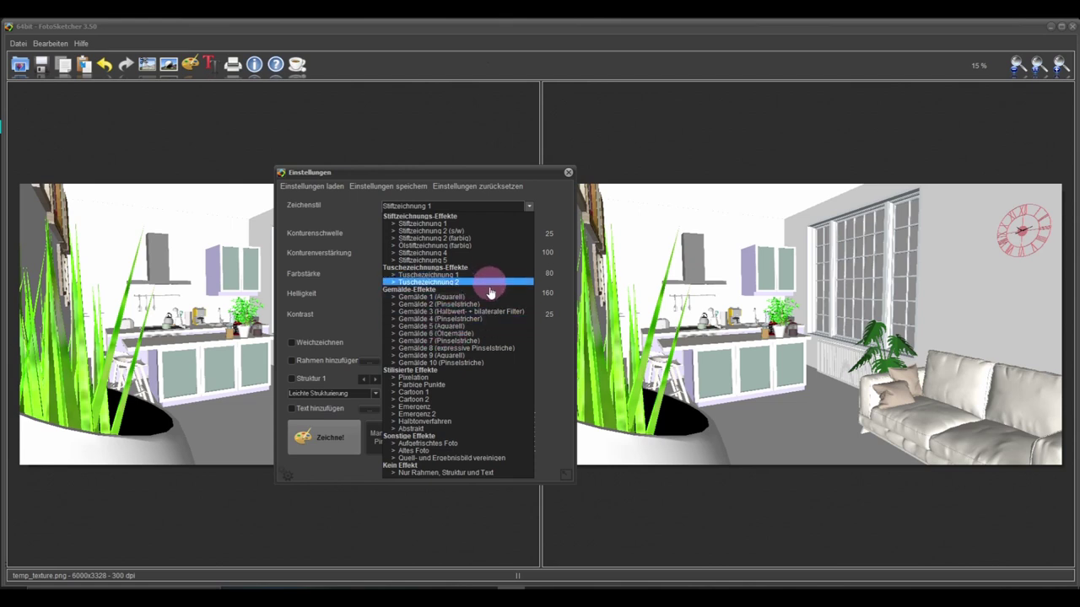
{"action": "left_click", "coordinate": [460, 334]}
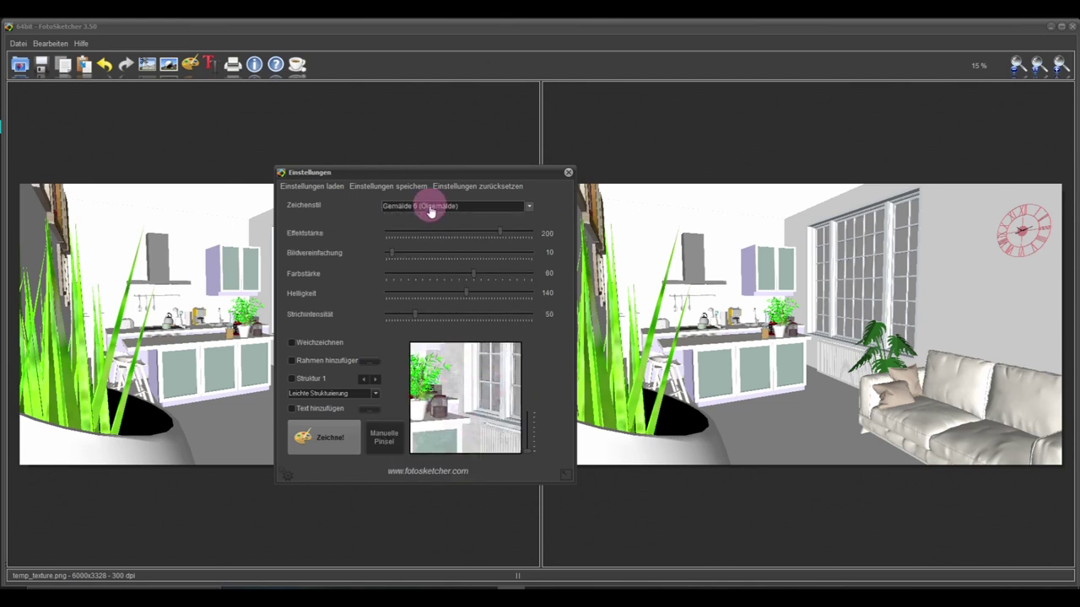
{"action": "mouse_move", "coordinate": [472, 391]}
{"action": "left_mouse_down"}
{"action": "mouse_move", "coordinate": [520, 374]}
{"action": "mouse_move", "coordinate": [463, 410]}
{"action": "mouse_move", "coordinate": [459, 393]}
{"action": "mouse_move", "coordinate": [489, 442]}
{"action": "mouse_move", "coordinate": [526, 436]}
{"action": "mouse_move", "coordinate": [535, 410]}
{"action": "mouse_move", "coordinate": [489, 413]}
{"action": "mouse_move", "coordinate": [477, 393]}
{"action": "mouse_move", "coordinate": [482, 433]}
{"action": "mouse_move", "coordinate": [468, 396]}
{"action": "mouse_move", "coordinate": [451, 441]}
{"action": "mouse_move", "coordinate": [455, 396]}
{"action": "mouse_move", "coordinate": [441, 415]}
{"action": "mouse_move", "coordinate": [454, 421]}
{"action": "mouse_move", "coordinate": [439, 428]}
{"action": "mouse_move", "coordinate": [458, 396]}
{"action": "mouse_move", "coordinate": [469, 413]}
{"action": "mouse_move", "coordinate": [456, 422]}
{"action": "mouse_move", "coordinate": [475, 383]}
{"action": "mouse_move", "coordinate": [462, 411]}
{"action": "mouse_move", "coordinate": [436, 409]}
{"action": "mouse_move", "coordinate": [448, 425]}
{"action": "mouse_move", "coordinate": [455, 386]}
{"action": "mouse_move", "coordinate": [473, 408]}
{"action": "mouse_move", "coordinate": [446, 414]}
{"action": "mouse_move", "coordinate": [458, 398]}
{"action": "left_mouse_up"}
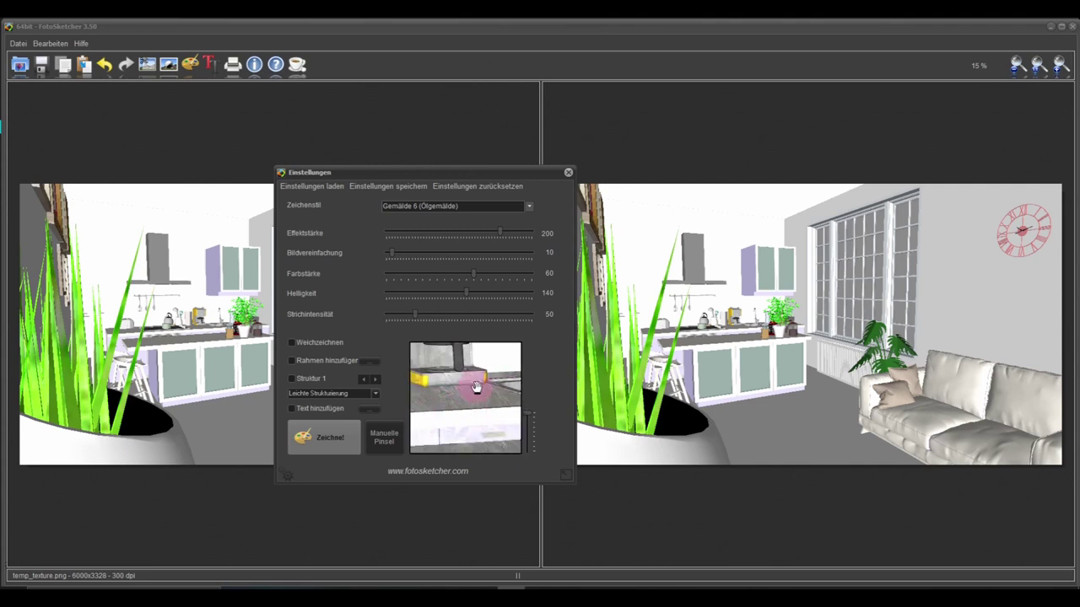
Step: Choose the Gemälde 1 (Aquarell) style and set Konturenverstärkung to 25, Effektstärke to 15 and Strichintensität to 25
{"action": "left_click", "coordinate": [447, 207]}
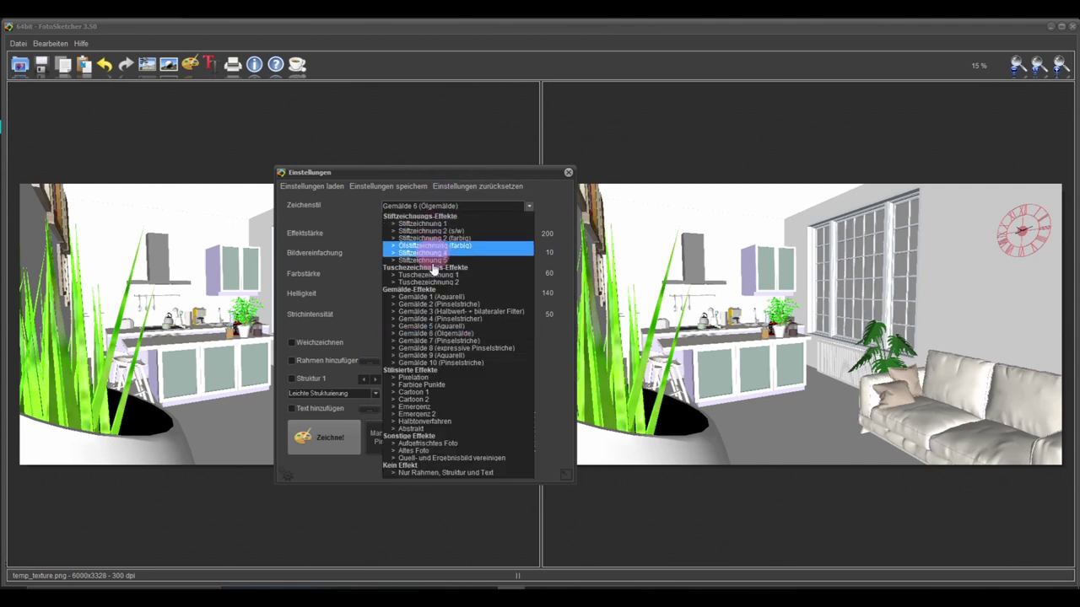
{"action": "left_click", "coordinate": [438, 300]}
{"action": "mouse_move", "coordinate": [465, 422]}
{"action": "left_mouse_down"}
{"action": "mouse_move", "coordinate": [470, 453]}
{"action": "mouse_move", "coordinate": [475, 441]}
{"action": "mouse_move", "coordinate": [447, 470]}
{"action": "mouse_move", "coordinate": [419, 410]}
{"action": "mouse_move", "coordinate": [477, 405]}
{"action": "mouse_move", "coordinate": [410, 435]}
{"action": "mouse_move", "coordinate": [405, 425]}
{"action": "mouse_move", "coordinate": [481, 416]}
{"action": "mouse_move", "coordinate": [474, 427]}
{"action": "left_mouse_up"}
{"action": "left_click_drag", "start_coordinate": [448, 243], "coordinate": [412, 238]}
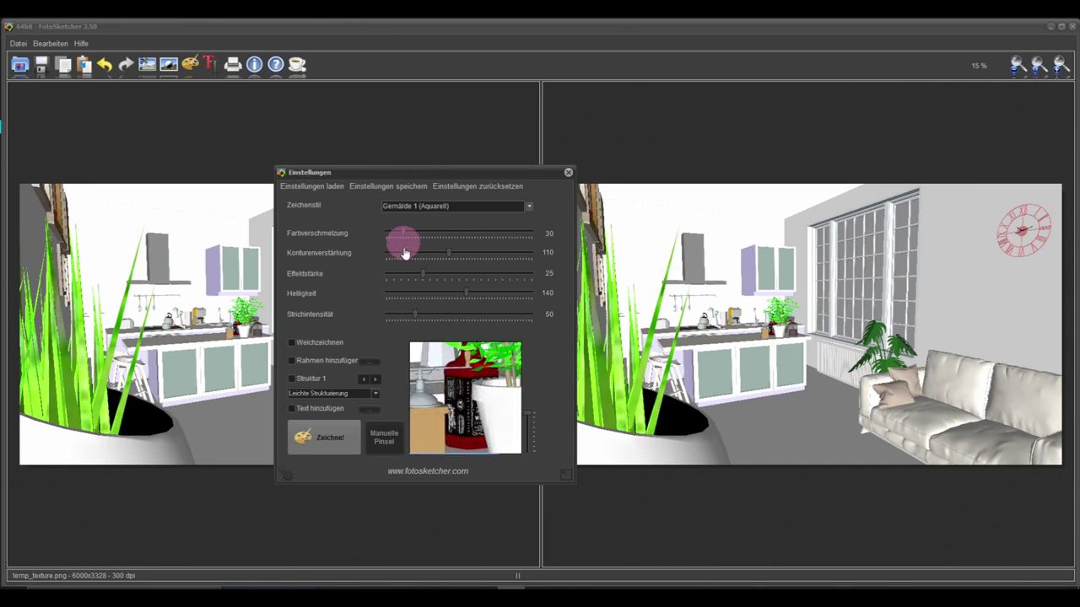
{"action": "left_click_drag", "start_coordinate": [471, 418], "coordinate": [555, 364]}
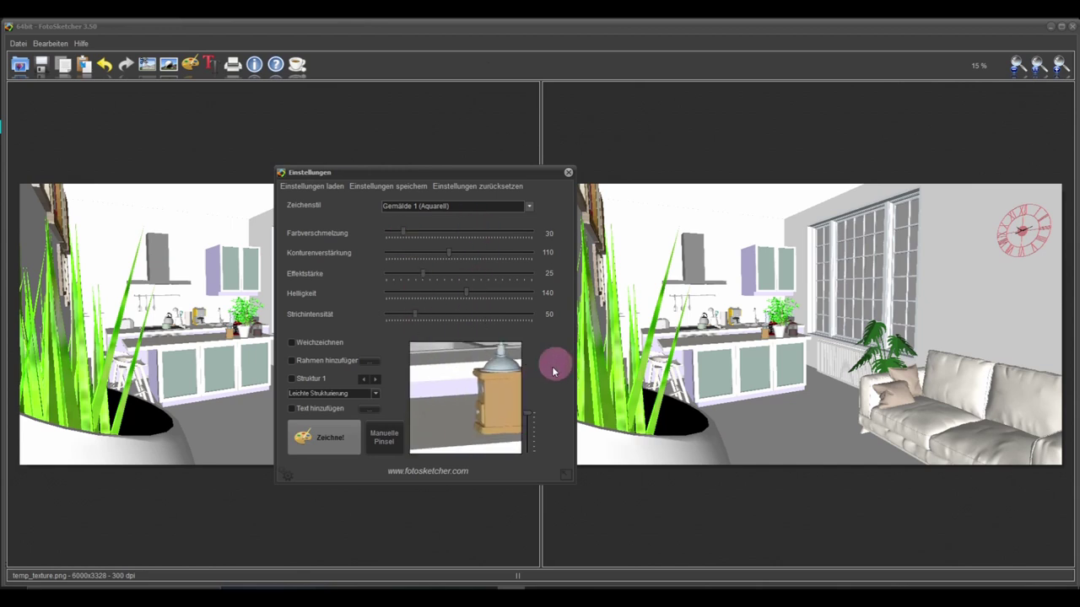
{"action": "left_click_drag", "start_coordinate": [422, 278], "coordinate": [413, 278]}
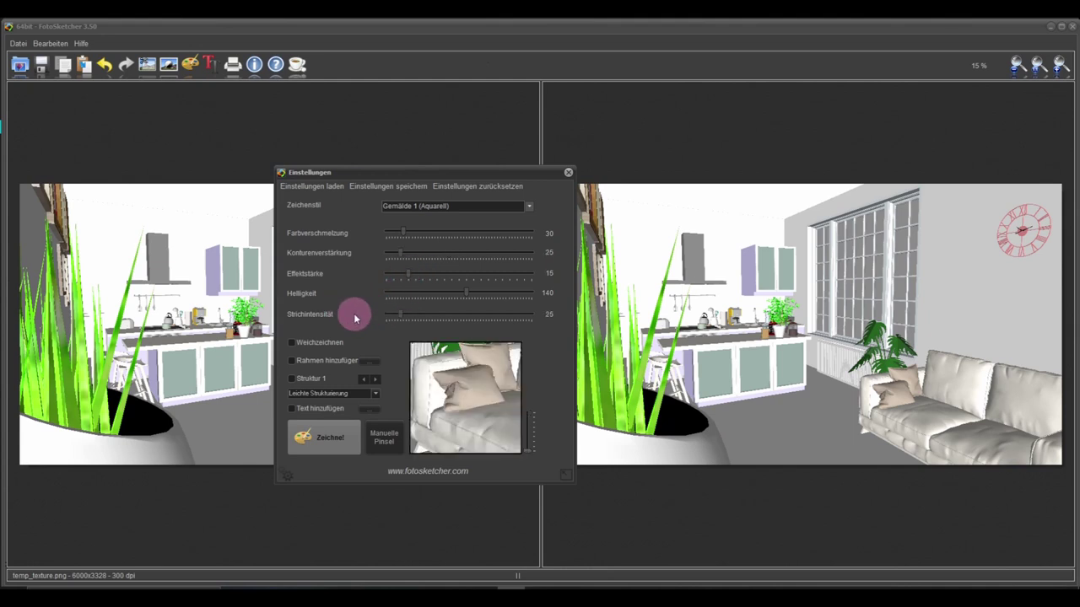
{"action": "left_click_drag", "start_coordinate": [445, 380], "coordinate": [453, 429]}
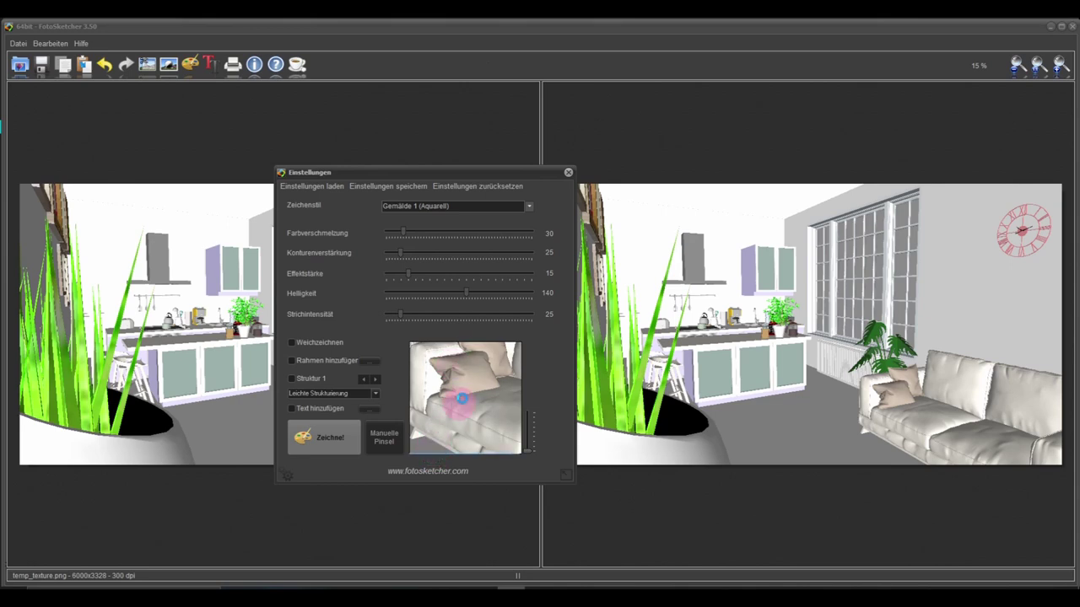
Step: Render the watercolour effect on the texture image, close the settings and compare the result with the original
{"action": "left_click", "coordinate": [323, 440]}
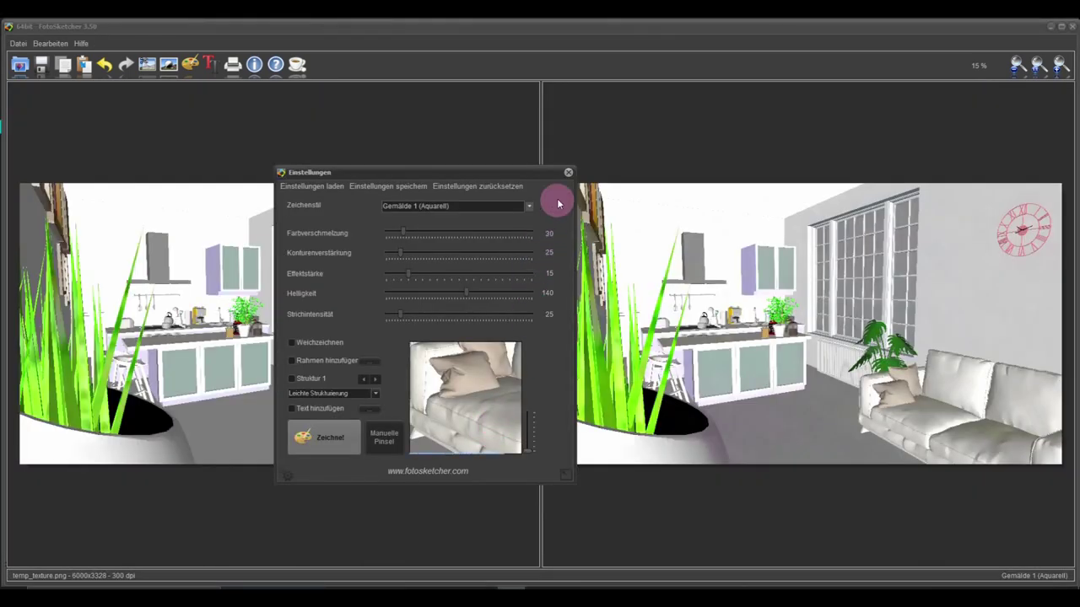
{"action": "left_click", "coordinate": [567, 173]}
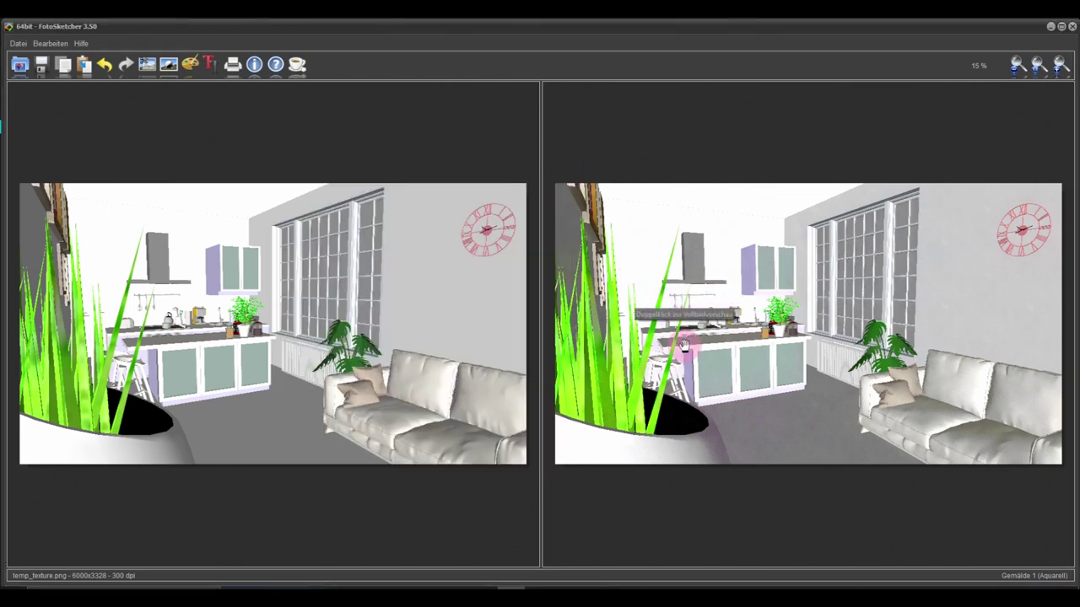
{"action": "left_click_drag", "start_coordinate": [805, 376], "coordinate": [801, 380]}
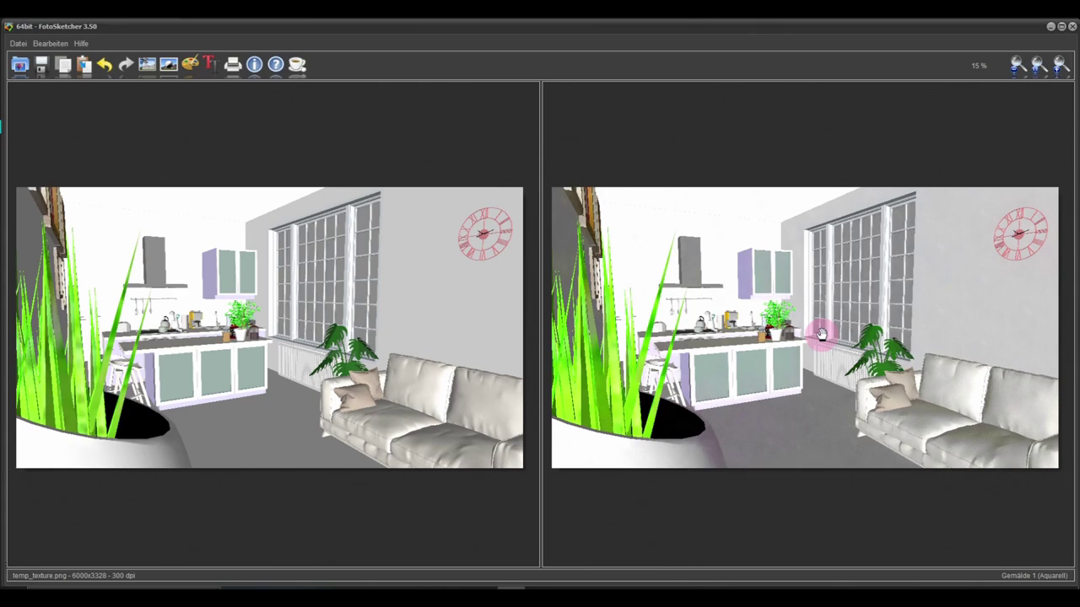
{"action": "scroll", "coordinate": [821, 335], "scroll_direction": "up", "scroll_amount": 5}
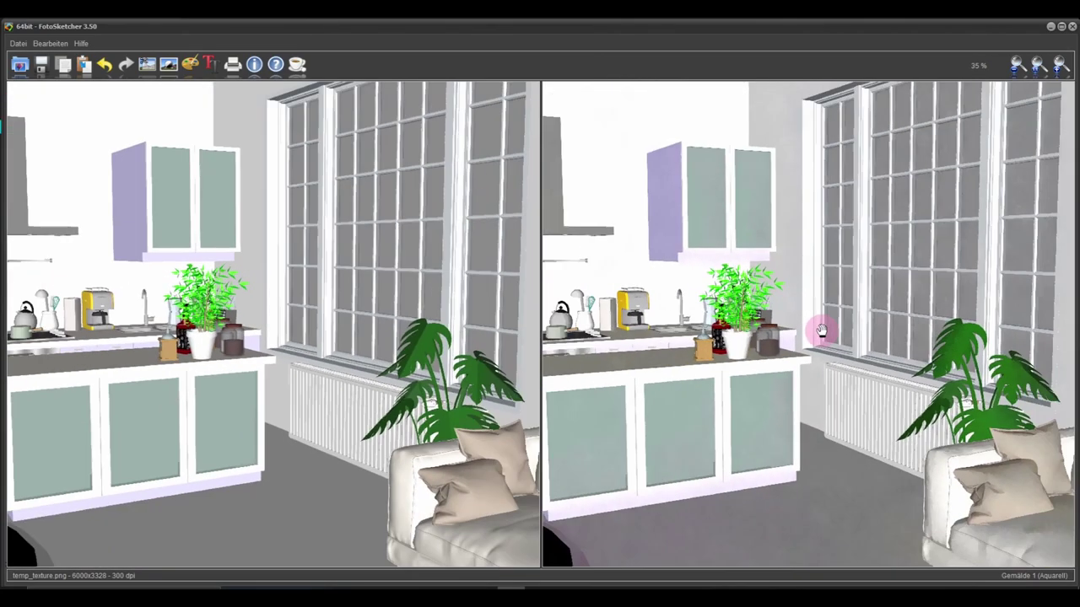
{"action": "scroll", "coordinate": [820, 331], "scroll_direction": "down", "scroll_amount": 5}
{"action": "scroll", "coordinate": [820, 331], "scroll_direction": "up", "scroll_amount": 4}
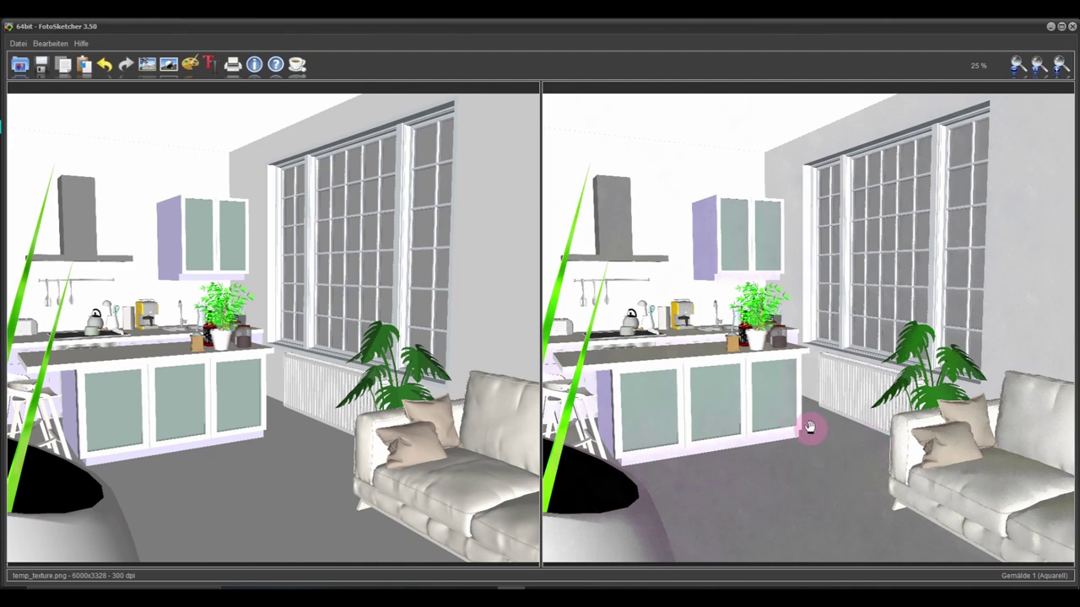
{"action": "left_click_drag", "start_coordinate": [812, 379], "coordinate": [720, 282]}
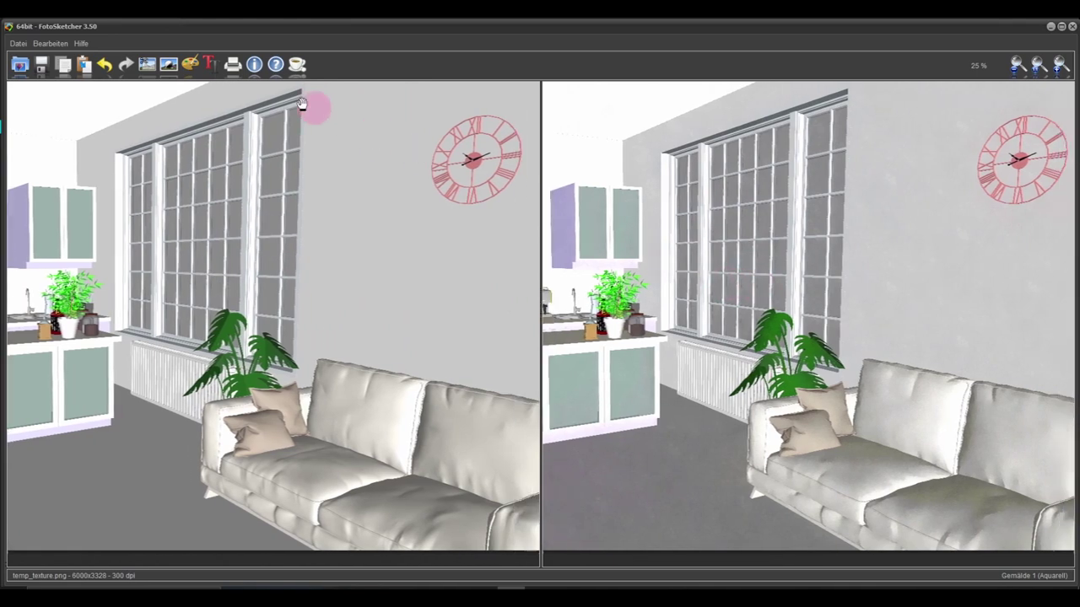
Step: Save the watercolour result as a PNG in the temphg folder, overwriting temp_texture.png
{"action": "left_click", "coordinate": [42, 67]}
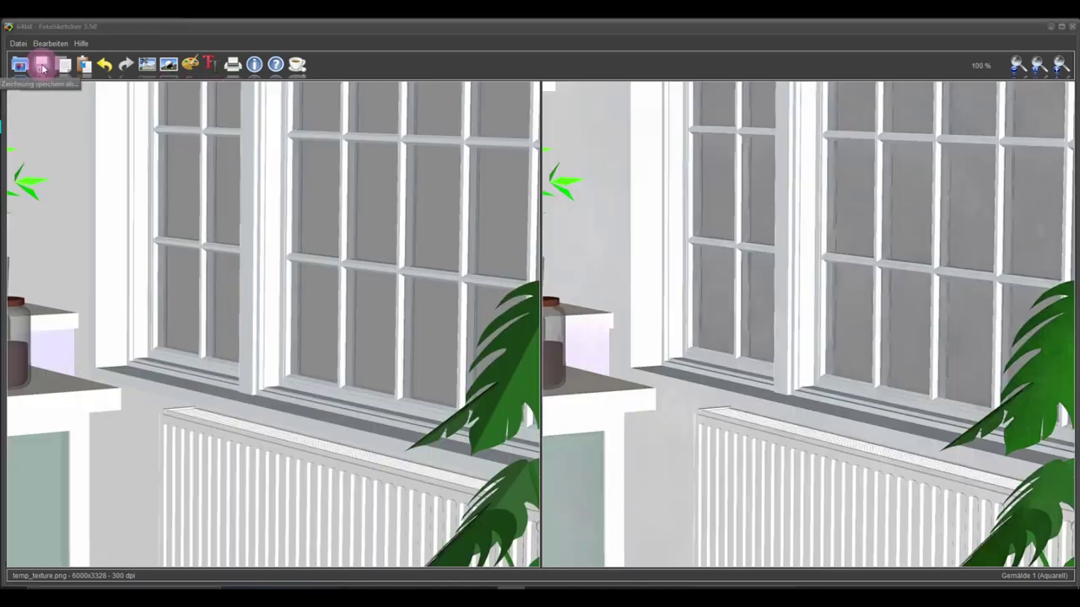
{"action": "left_click_drag", "start_coordinate": [337, 44], "coordinate": [423, 67]}
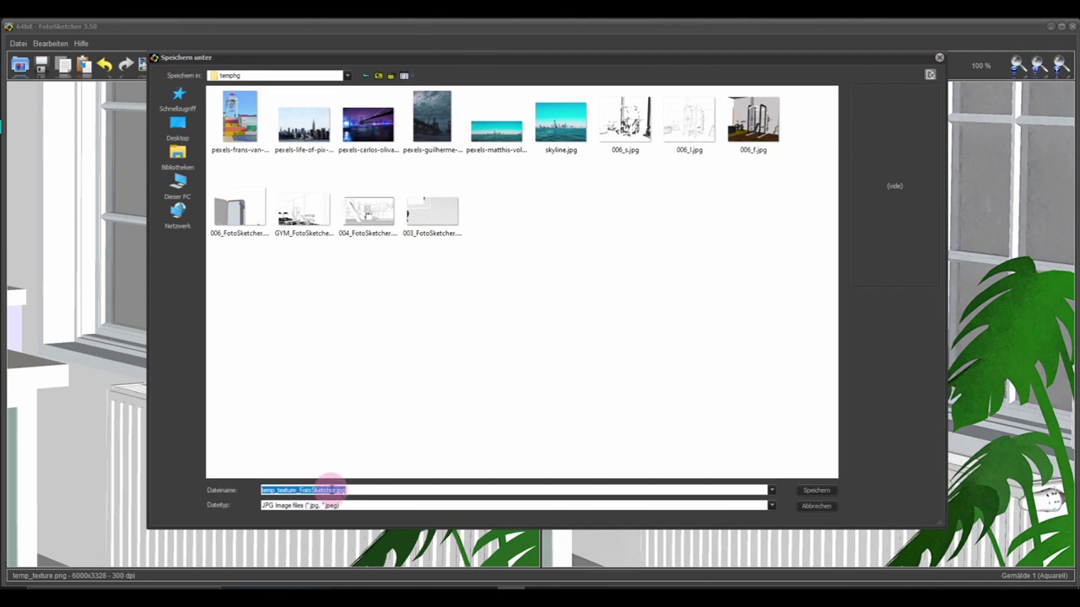
{"action": "left_click", "coordinate": [313, 506]}
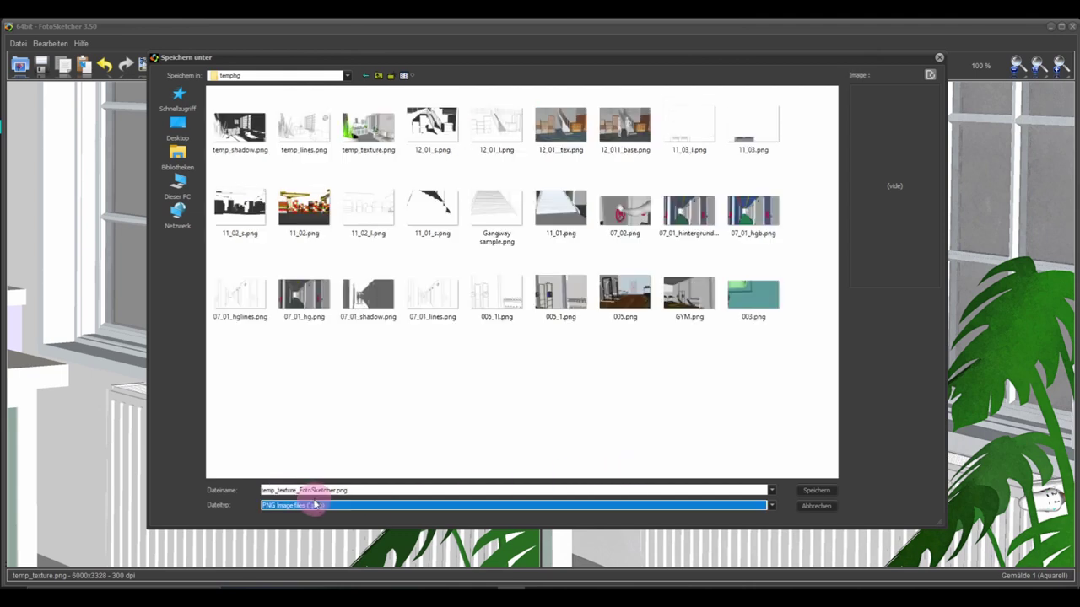
{"action": "double_click", "coordinate": [371, 127]}
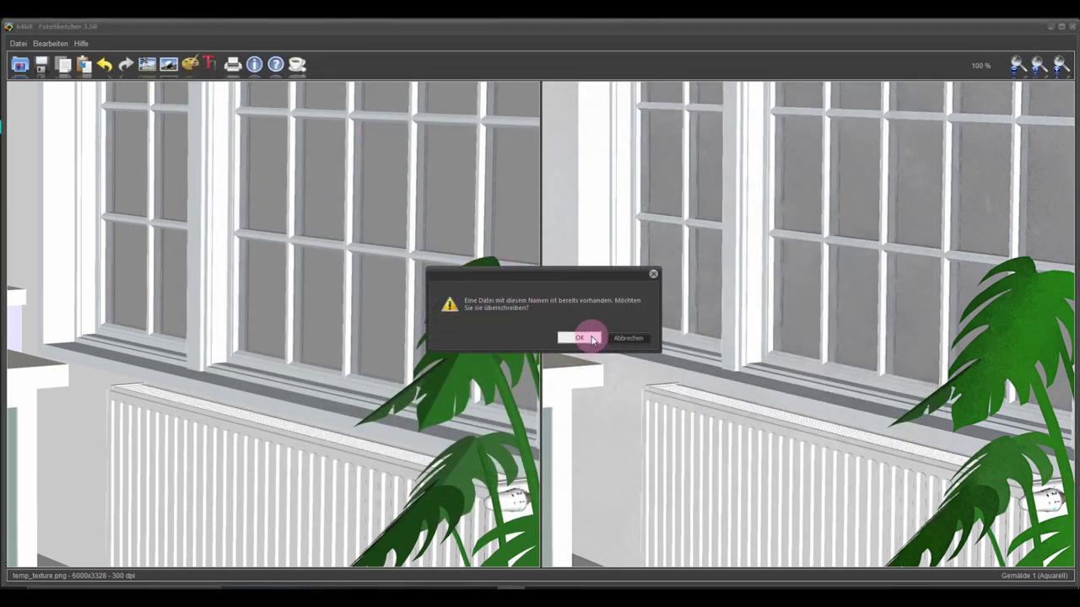
{"action": "left_click", "coordinate": [581, 338]}
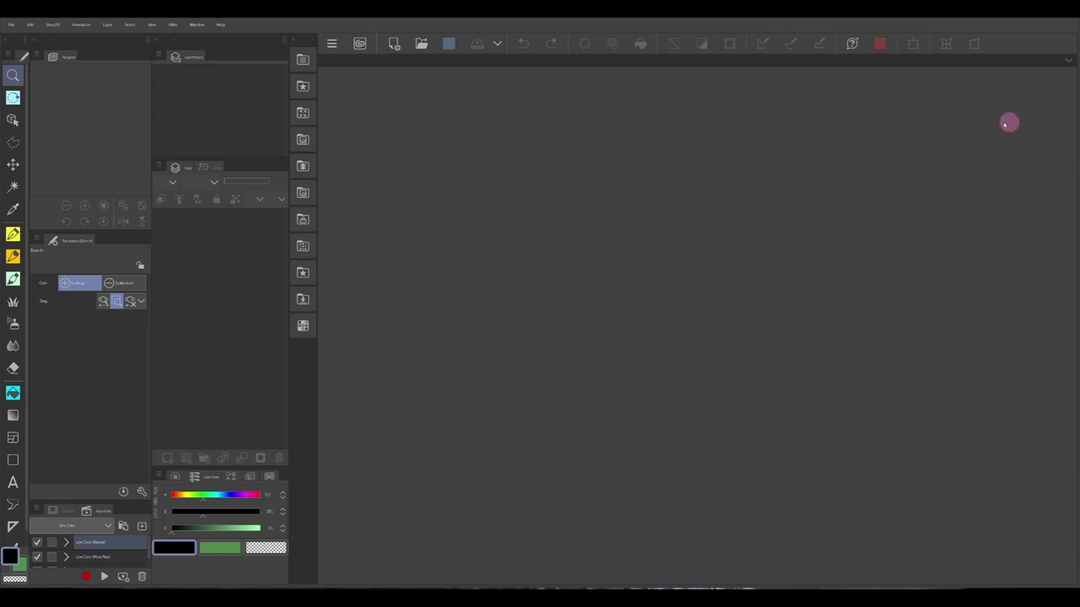
Step: Switch to Clip Studio Paint and open the temp_shadow, temp_lines and temp_texture PNG images
{"action": "left_click", "coordinate": [421, 43]}
{"action": "left_click", "coordinate": [129, 59]}
{"action": "double_click", "coordinate": [201, 59]}
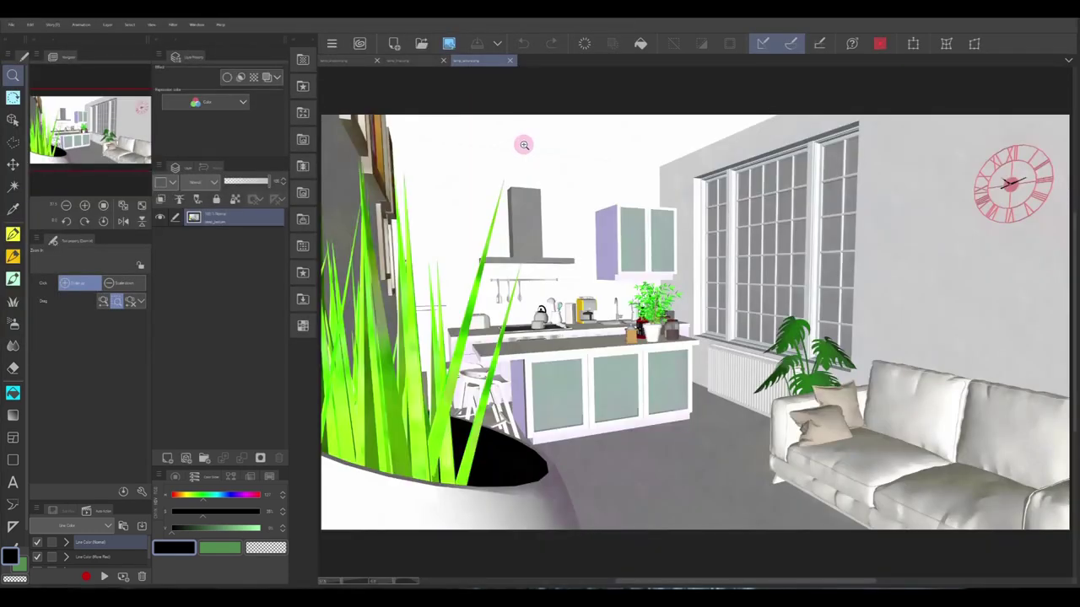
Step: Copy the temp_lines and temp_shadow images into the temp_texture document as new layers above the texture, with the shadow on top
{"action": "left_click", "coordinate": [415, 62]}
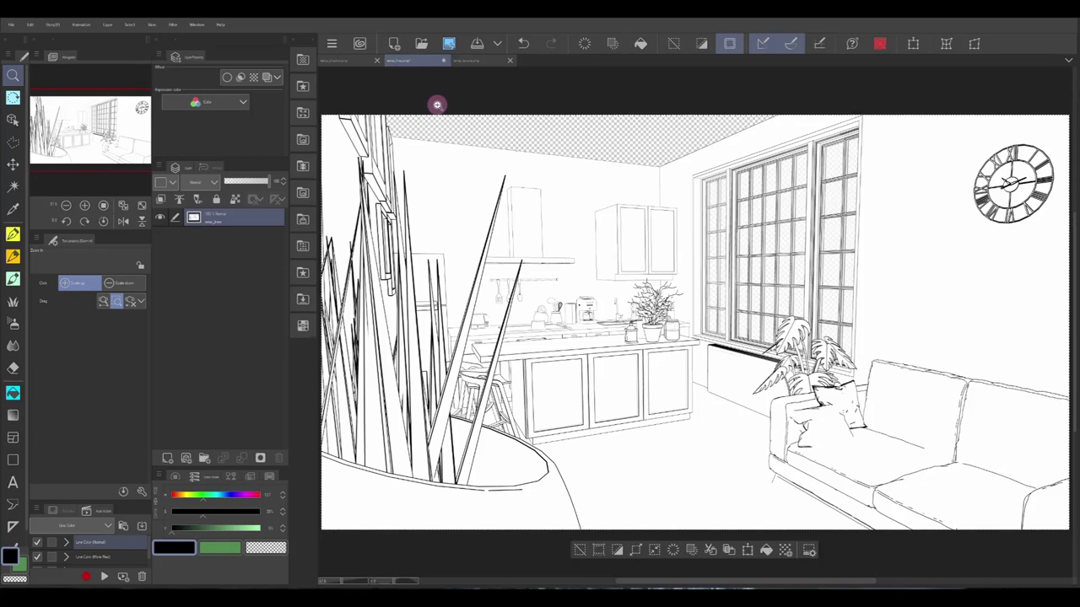
{"action": "left_click", "coordinate": [468, 62]}
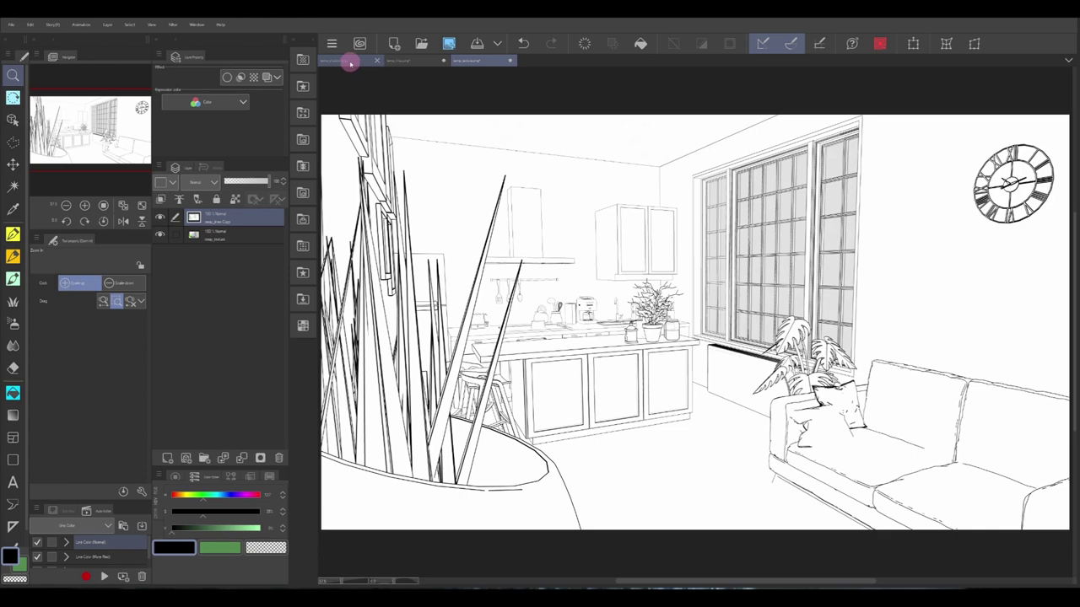
{"action": "left_click", "coordinate": [351, 62]}
{"action": "key", "text": "ctrl+a"}
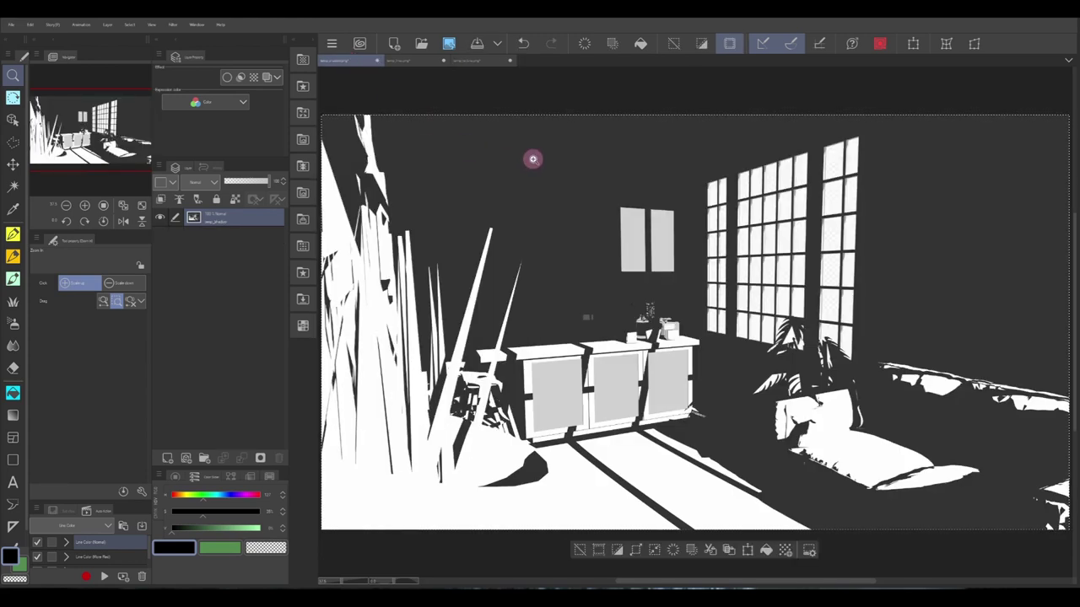
{"action": "left_click", "coordinate": [483, 62]}
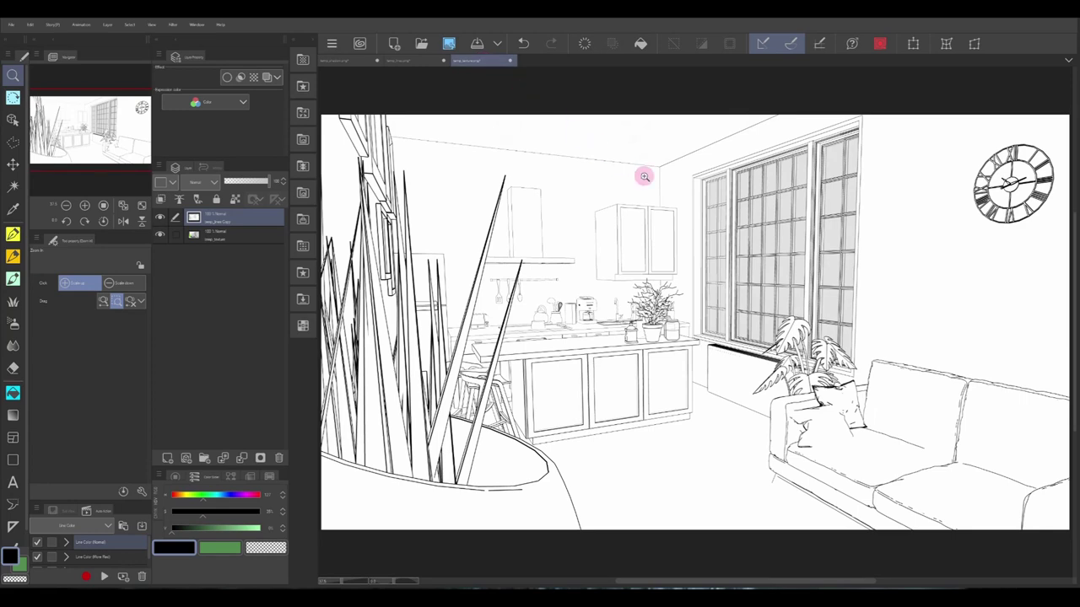
{"action": "key", "text": "ctrl+v"}
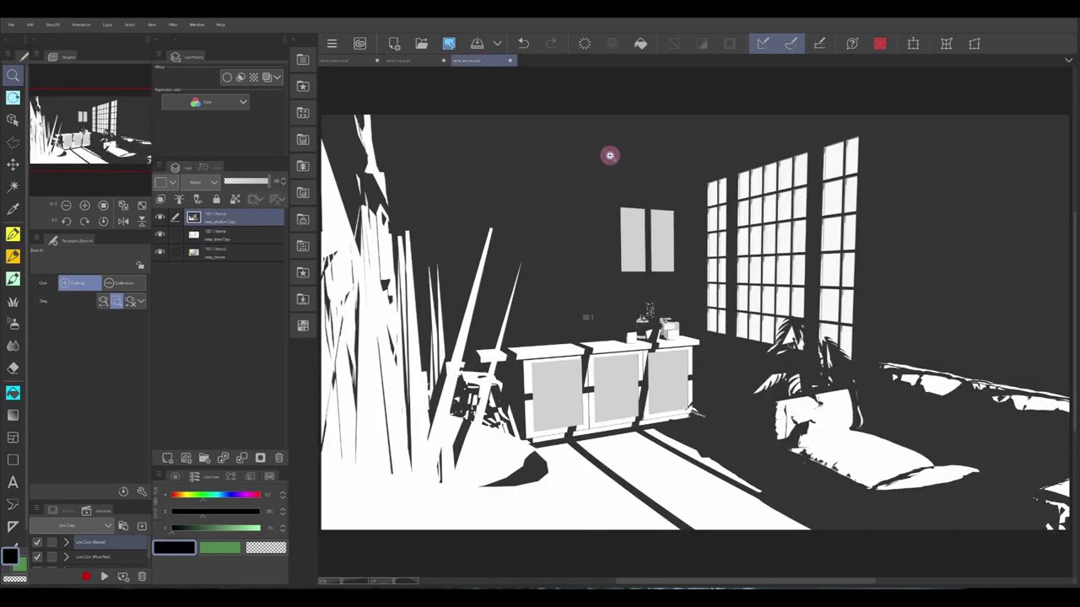
Step: Close the temp_lines and temp_shadow documents without saving their changes
{"action": "left_click", "coordinate": [443, 61]}
{"action": "left_click", "coordinate": [447, 142]}
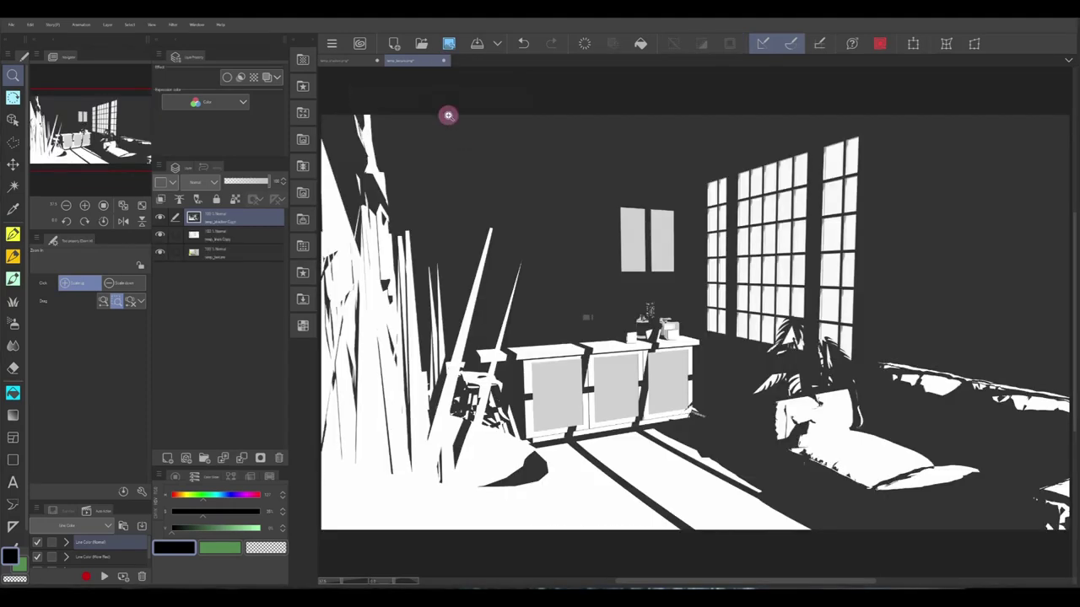
{"action": "left_click", "coordinate": [371, 61]}
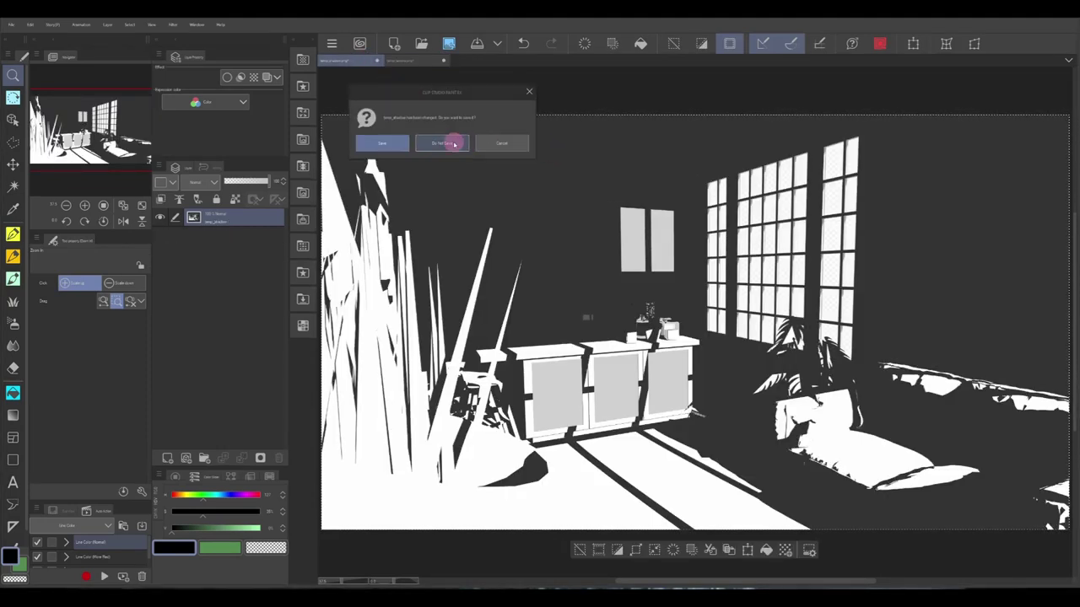
{"action": "left_click", "coordinate": [450, 141]}
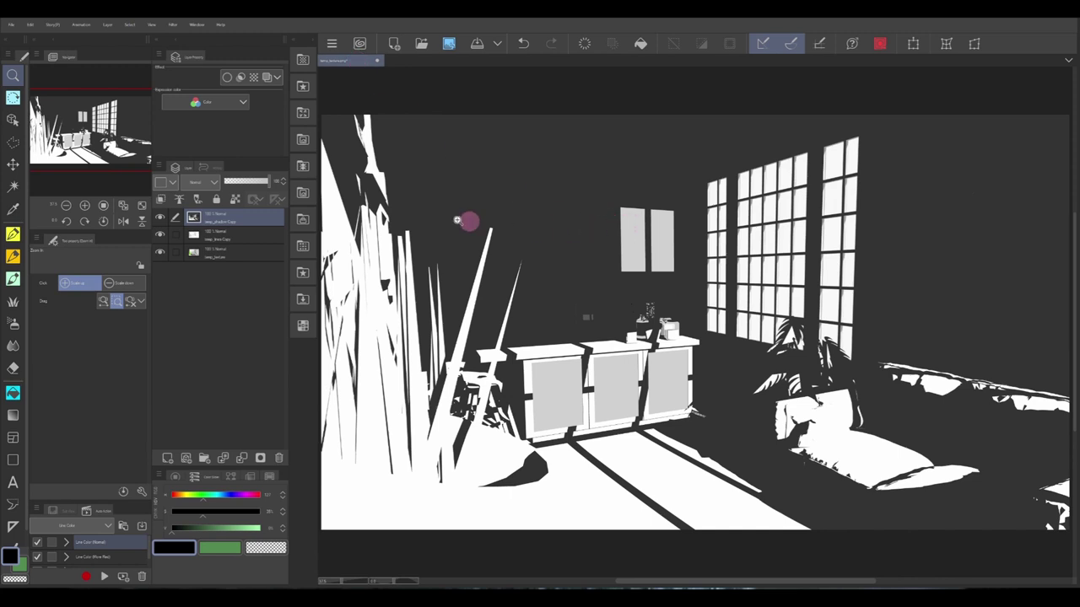
Step: Convert brightness to opacity on the shadow layer and on the line layer
{"action": "left_click", "coordinate": [30, 25]}
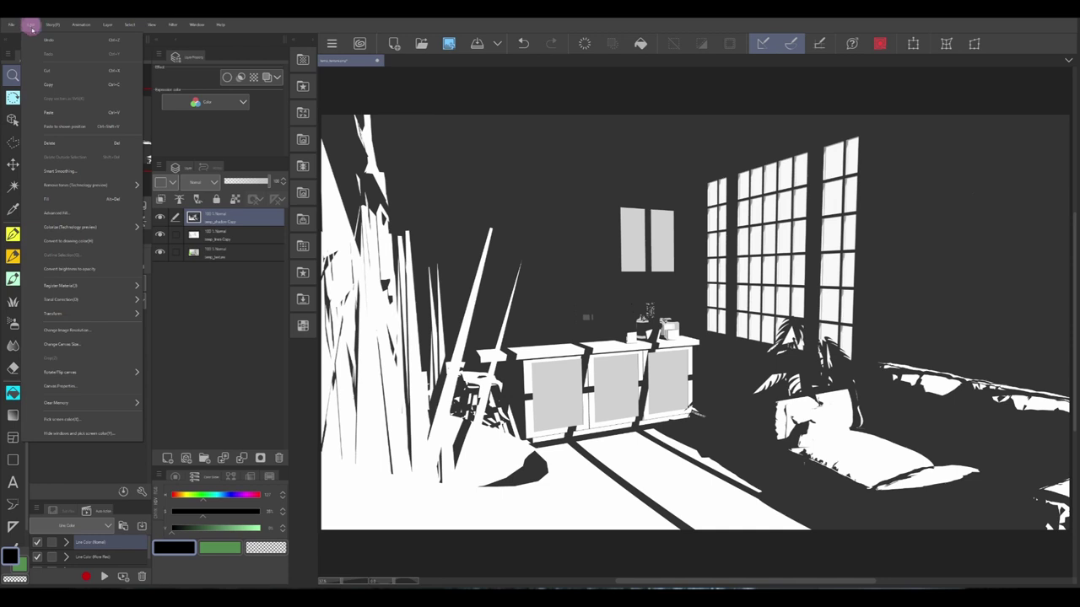
{"action": "left_click", "coordinate": [89, 271]}
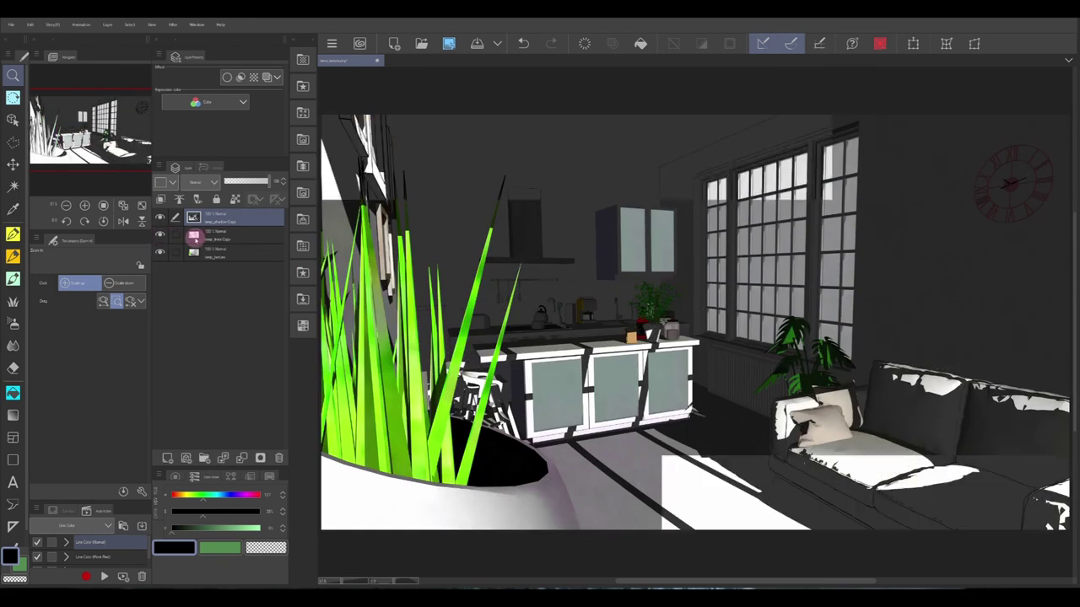
{"action": "left_click", "coordinate": [218, 235]}
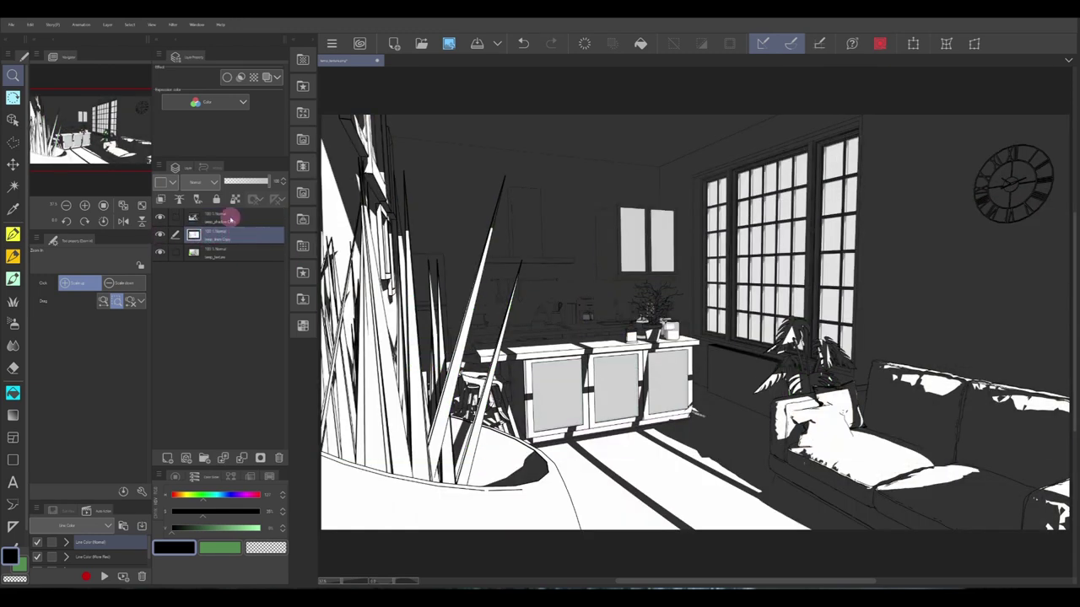
{"action": "left_click", "coordinate": [30, 23]}
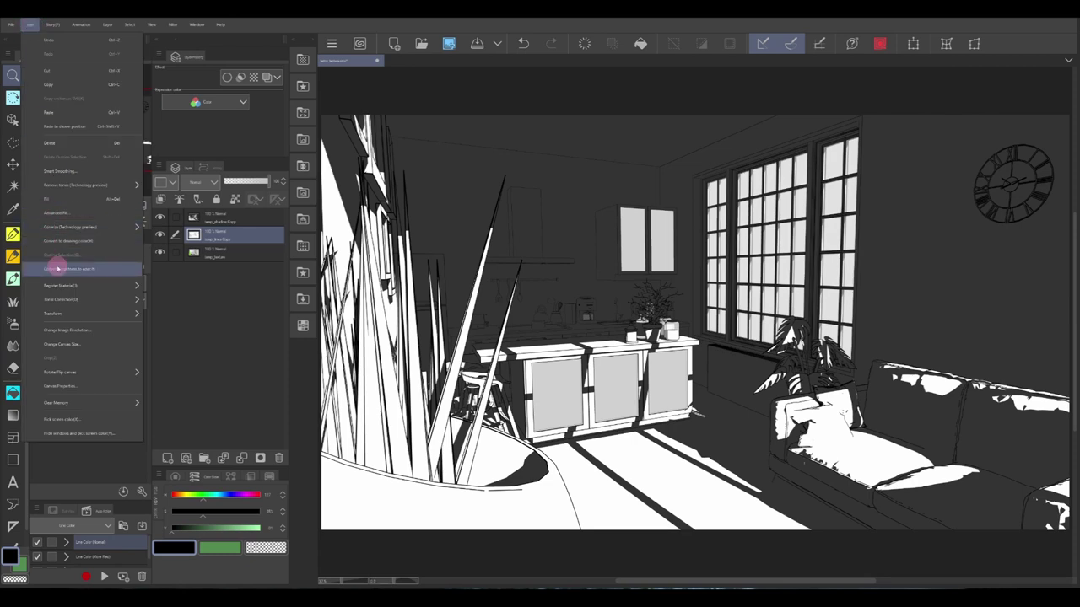
{"action": "left_click", "coordinate": [91, 270]}
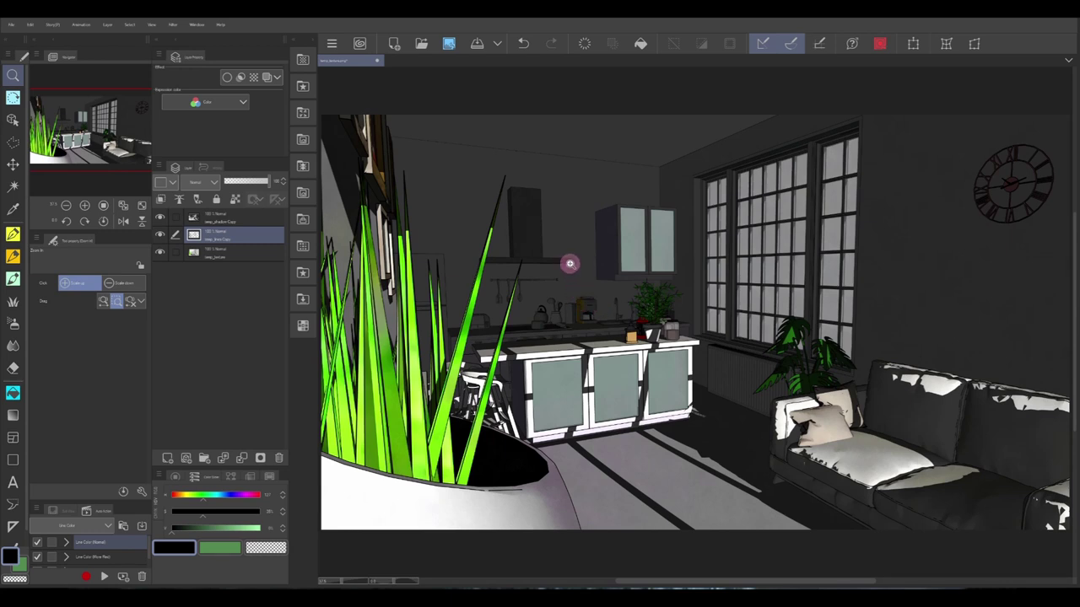
Step: Hide the shadow layer and examine the line art around the kitchen tap up close, with and without the texture layer
{"action": "left_click", "coordinate": [160, 216]}
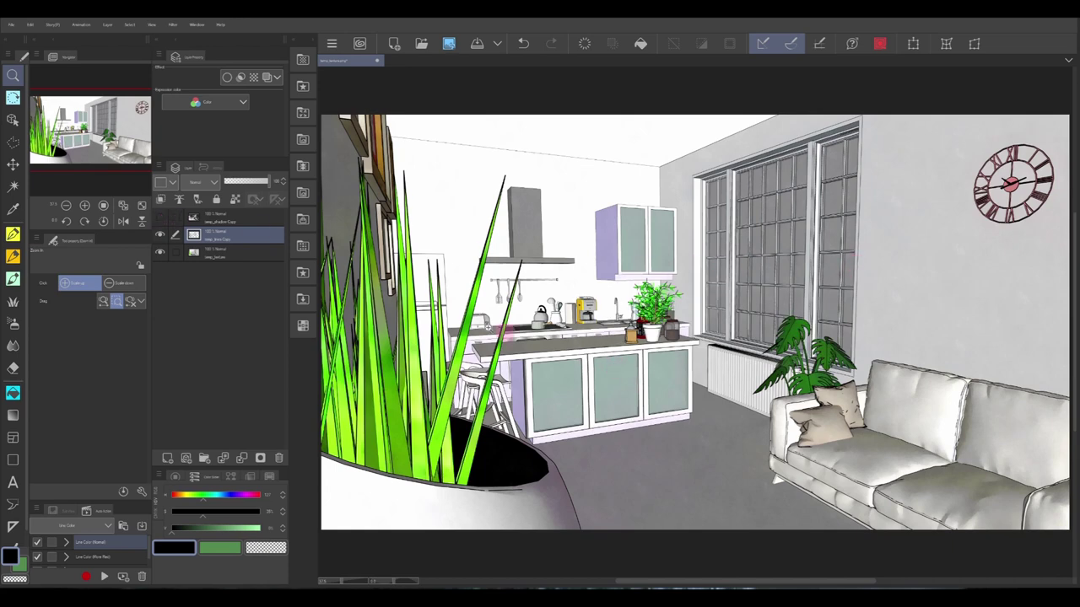
{"action": "left_click_drag", "start_coordinate": [477, 314], "coordinate": [592, 240]}
{"action": "left_click", "coordinate": [592, 240]}
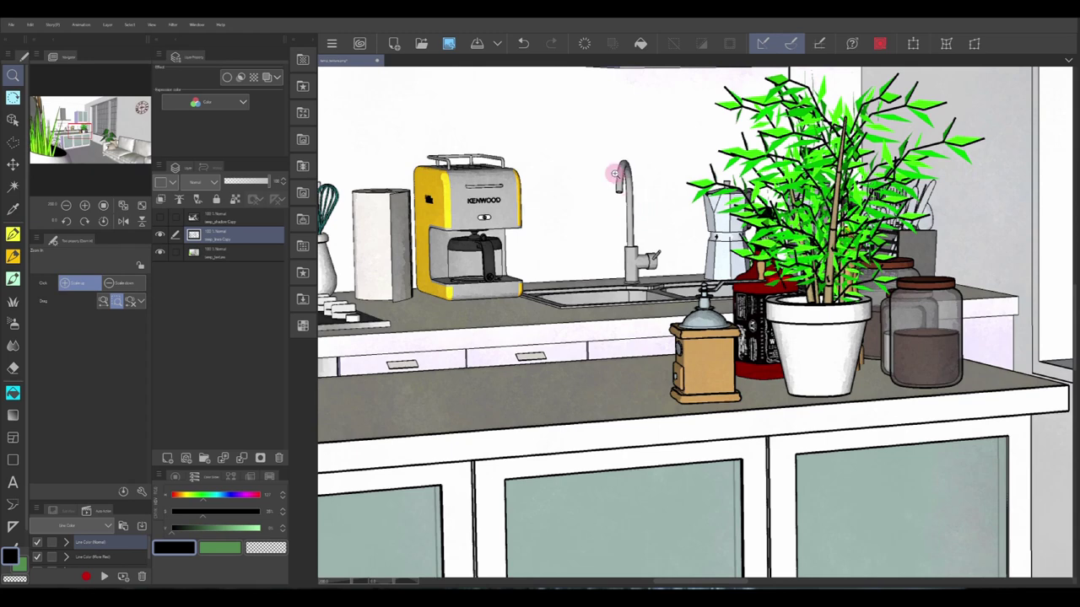
{"action": "left_click_drag", "start_coordinate": [564, 133], "coordinate": [703, 310]}
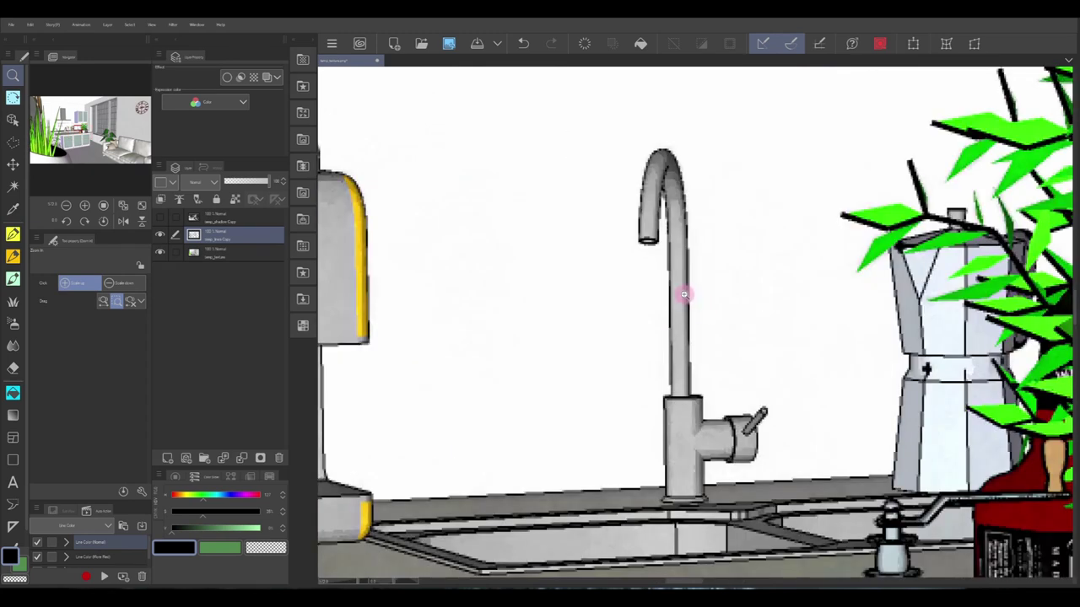
{"action": "left_click", "coordinate": [161, 235]}
{"action": "left_click", "coordinate": [162, 238]}
{"action": "left_click", "coordinate": [161, 249]}
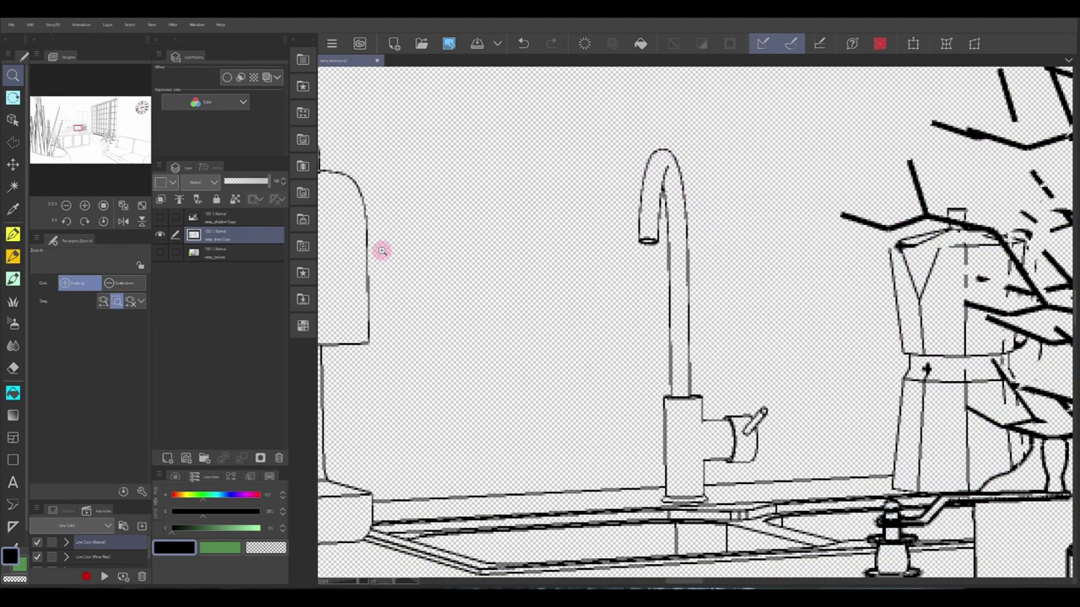
{"action": "left_click", "coordinate": [160, 251]}
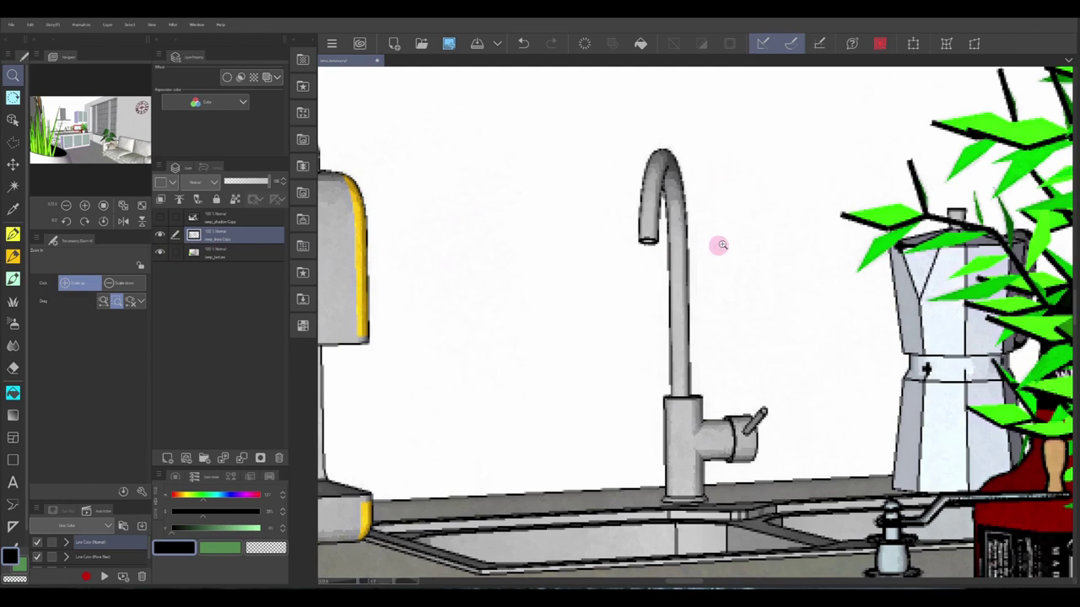
Step: Examine the outlines of the kitchen counter objects and the wall cabinet up close, ending on the whole image
{"action": "key", "text": "ctrl+alt+0"}
{"action": "left_click_drag", "start_coordinate": [433, 82], "coordinate": [856, 479]}
{"action": "left_click_drag", "start_coordinate": [451, 99], "coordinate": [791, 530]}
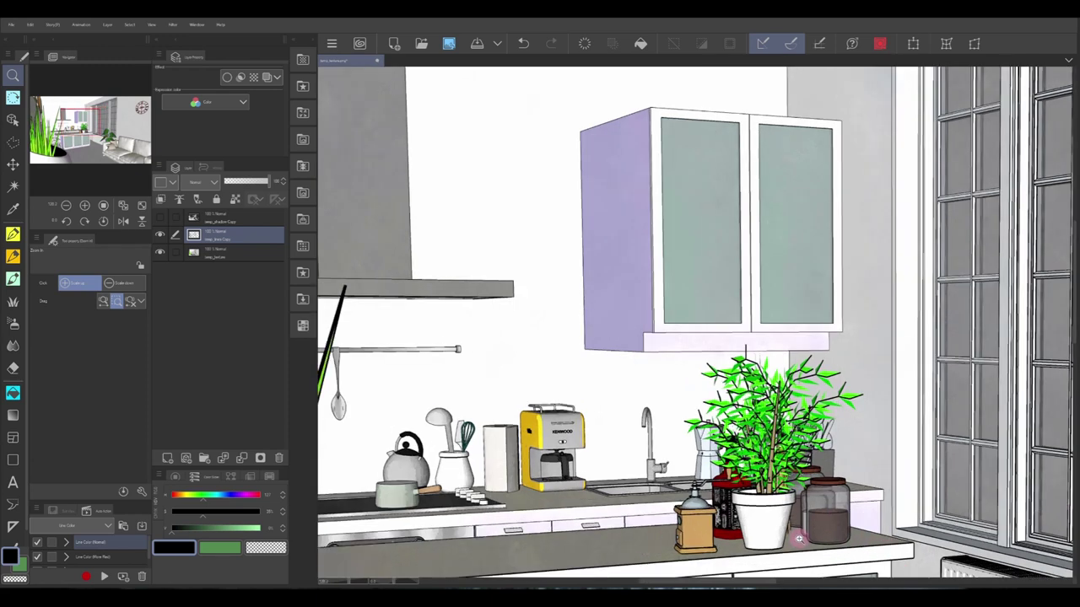
{"action": "left_click", "coordinate": [562, 205]}
{"action": "left_click", "coordinate": [641, 195]}
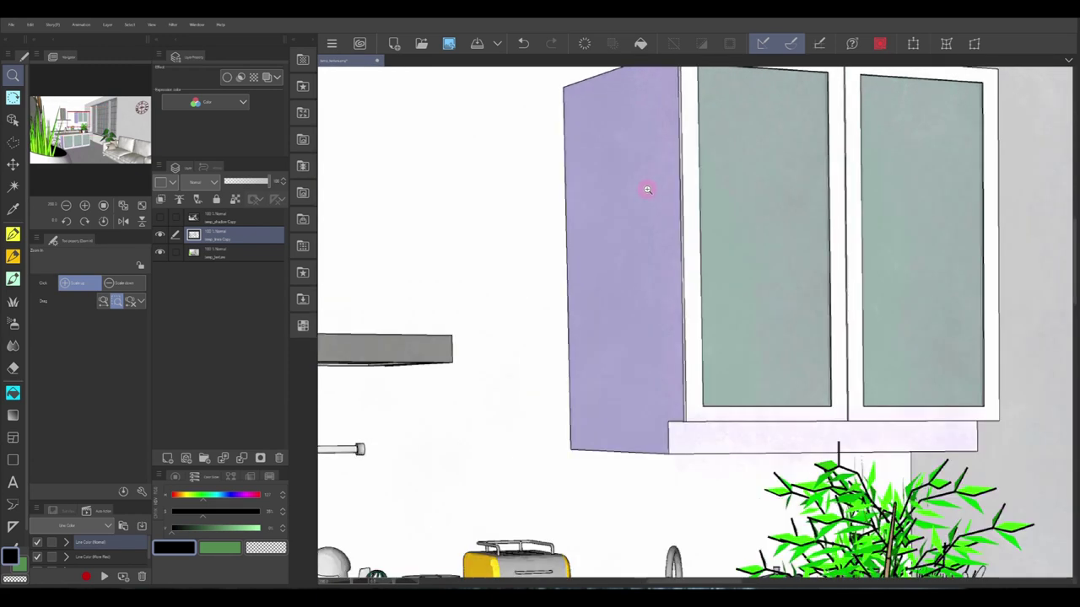
{"action": "key", "text": "ctrl+0"}
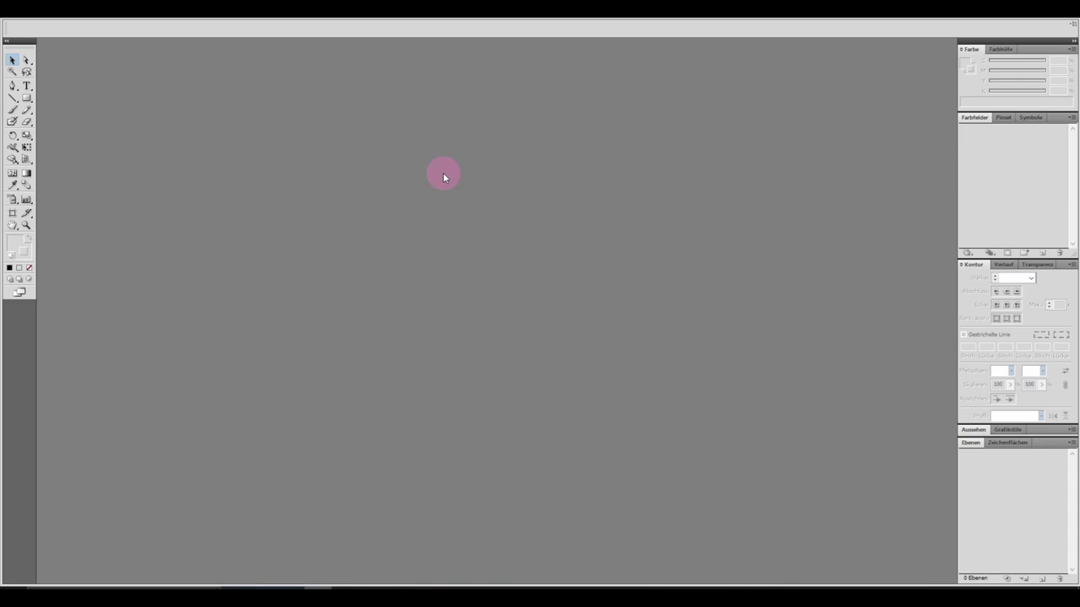
Step: Switch to Adobe Illustrator and create a new document 400 mm wide and 250 mm high, with millimetres as the unit
{"action": "key", "text": "ctrl+n"}
{"action": "left_click_drag", "start_coordinate": [444, 161], "coordinate": [382, 170]}
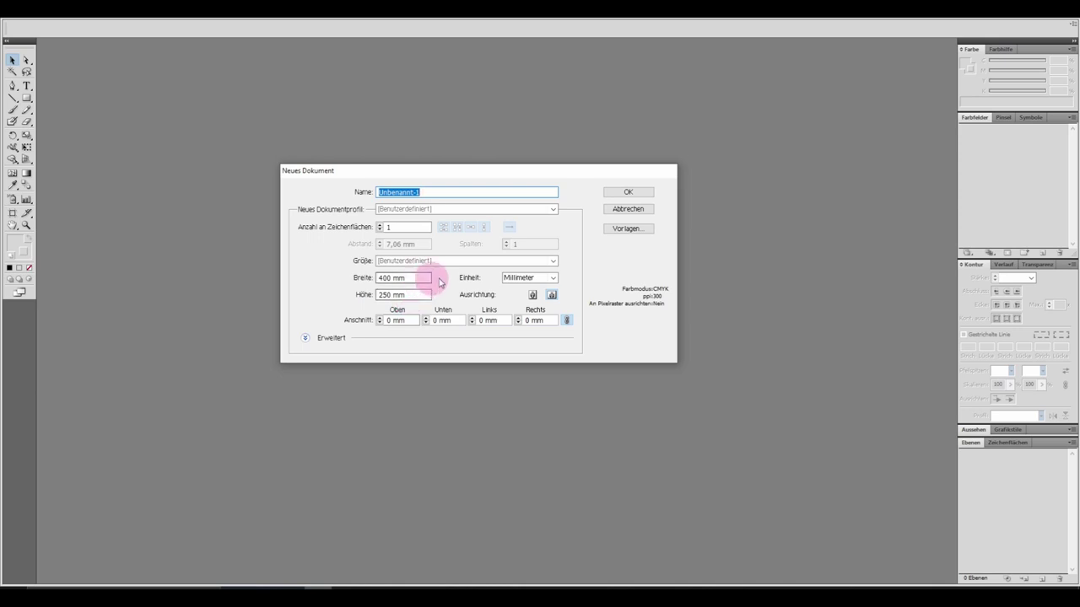
{"action": "left_click", "coordinate": [529, 278]}
{"action": "left_click", "coordinate": [530, 307]}
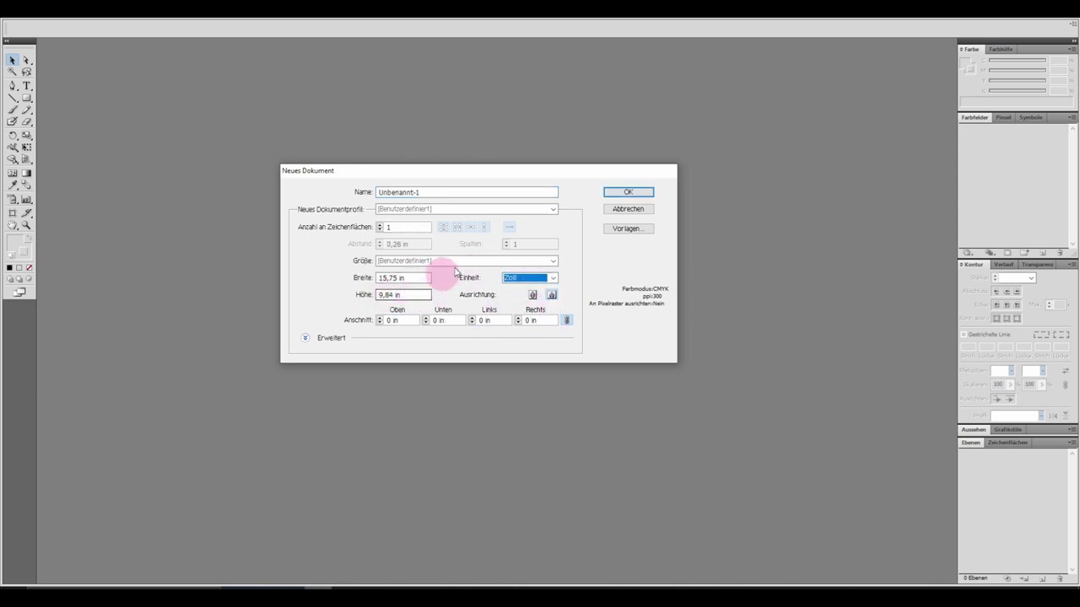
{"action": "left_click", "coordinate": [549, 278]}
{"action": "left_click", "coordinate": [519, 313]}
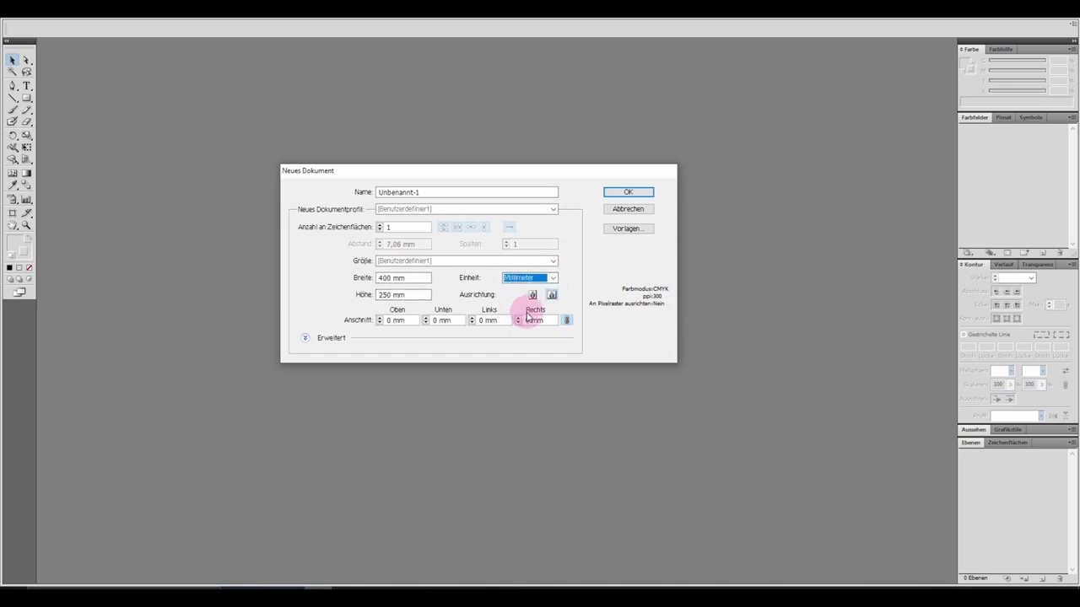
{"action": "left_click", "coordinate": [639, 192]}
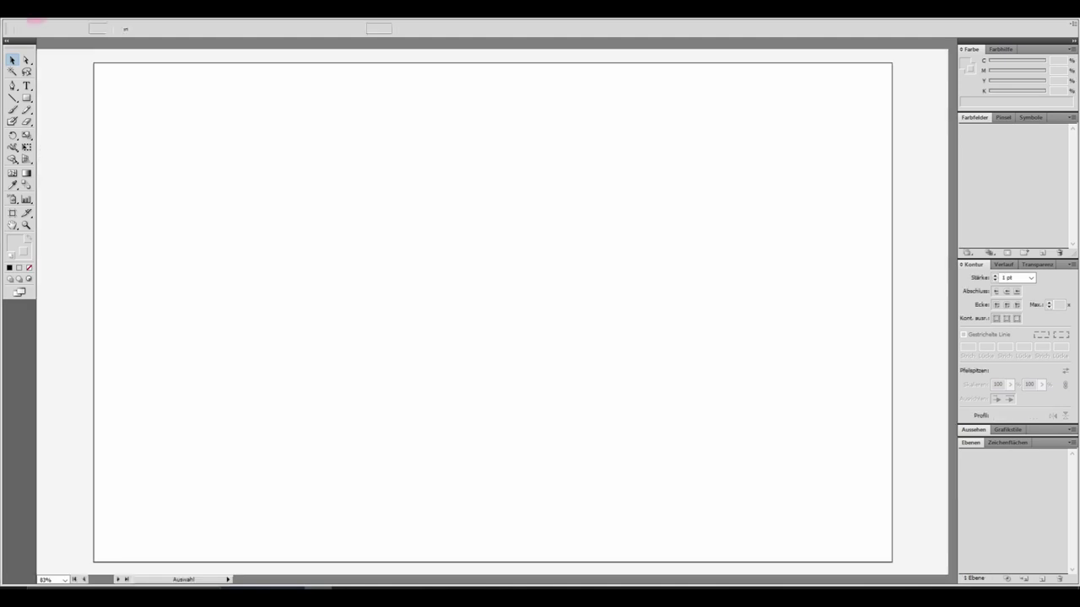
Step: Place temp_lines.png from the temphg folder into the document
{"action": "left_click", "coordinate": [35, 19]}
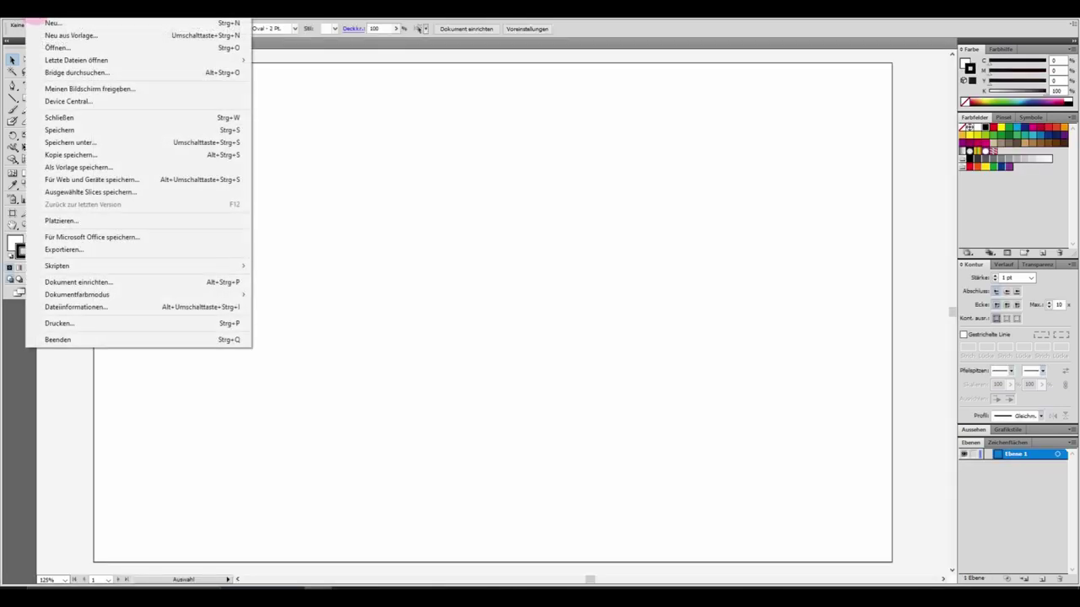
{"action": "left_click", "coordinate": [73, 221]}
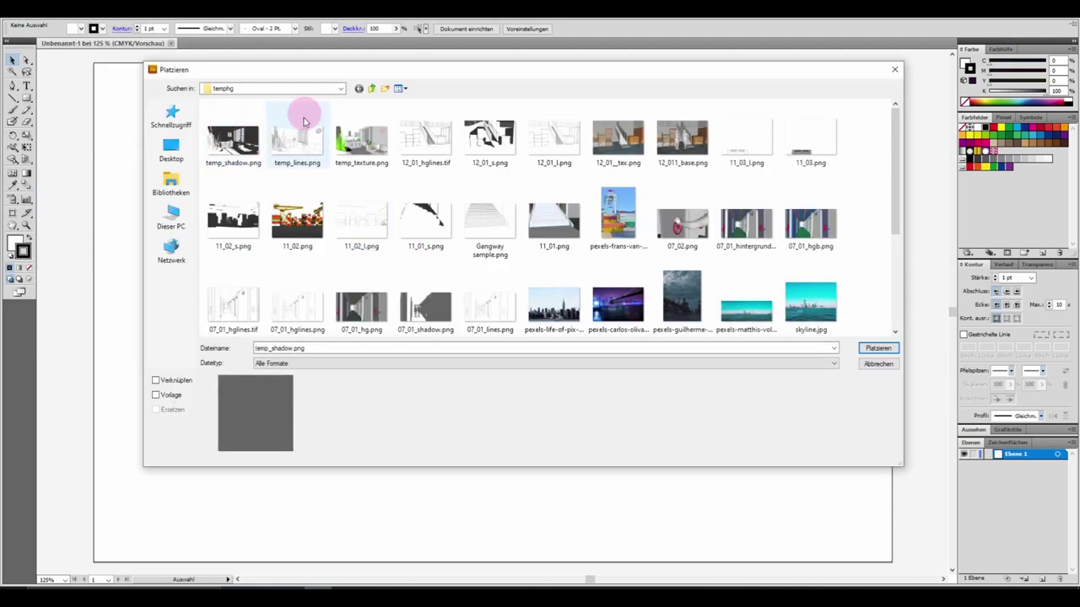
{"action": "left_click", "coordinate": [298, 138]}
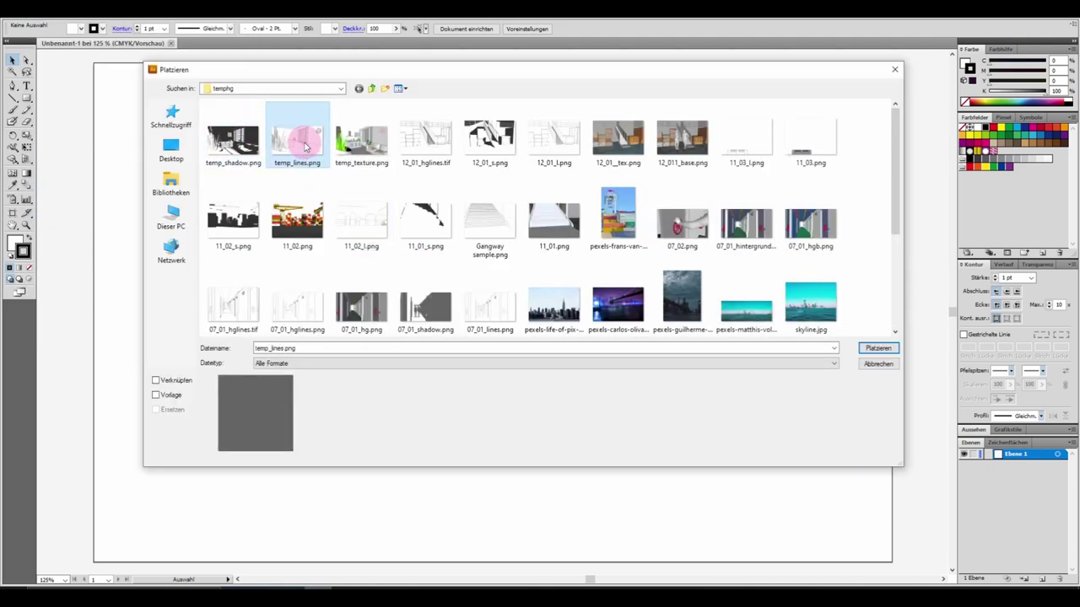
{"action": "left_click", "coordinate": [877, 348]}
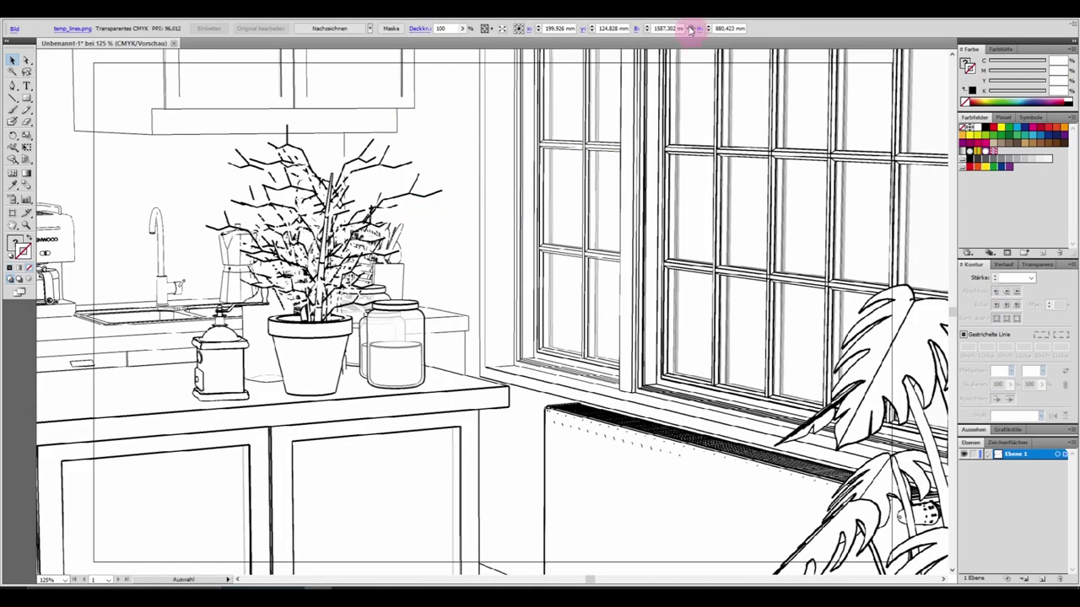
Step: Scale the placed line image proportionally to a width of 400 mm
{"action": "left_click", "coordinate": [675, 28]}
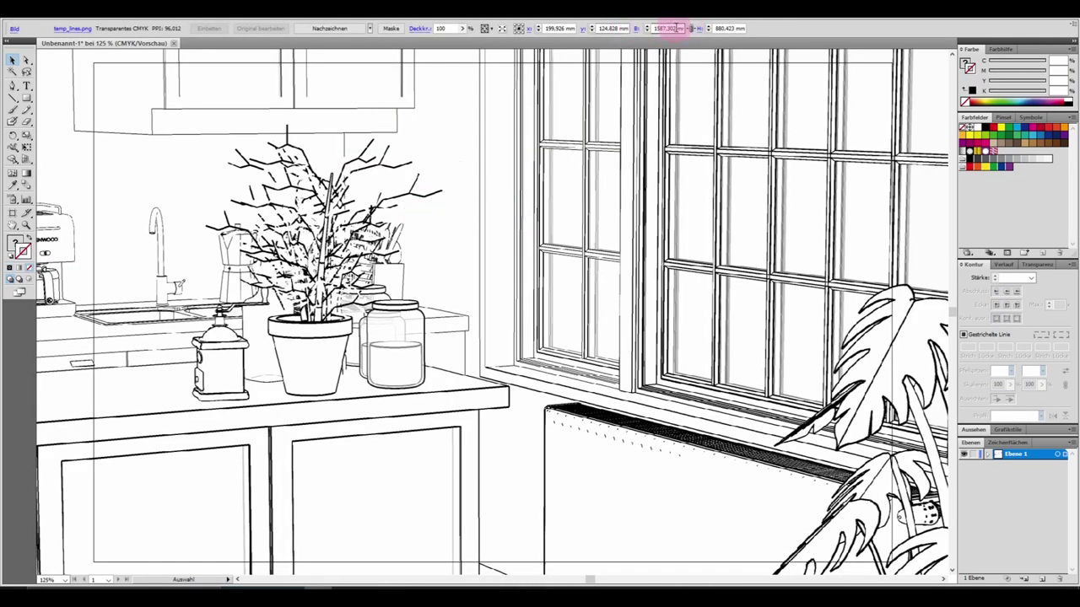
{"action": "double_click", "coordinate": [675, 28]}
{"action": "key", "text": "Return"}
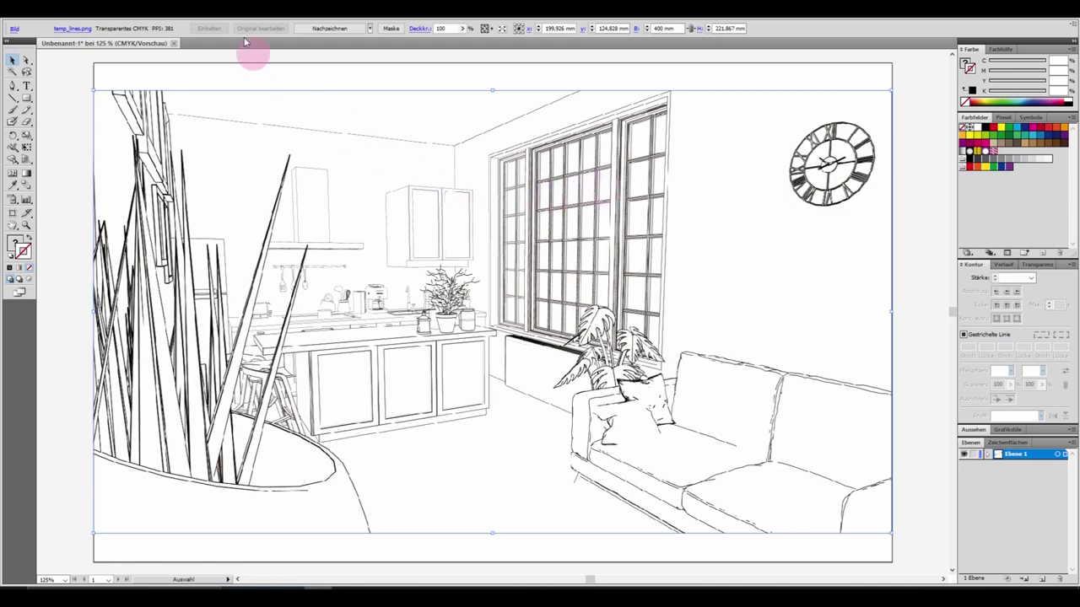
Step: Live-trace the placed line image with 4 px path fitting, 5 px minimum area and a corner angle of 6
{"action": "left_click", "coordinate": [111, 18]}
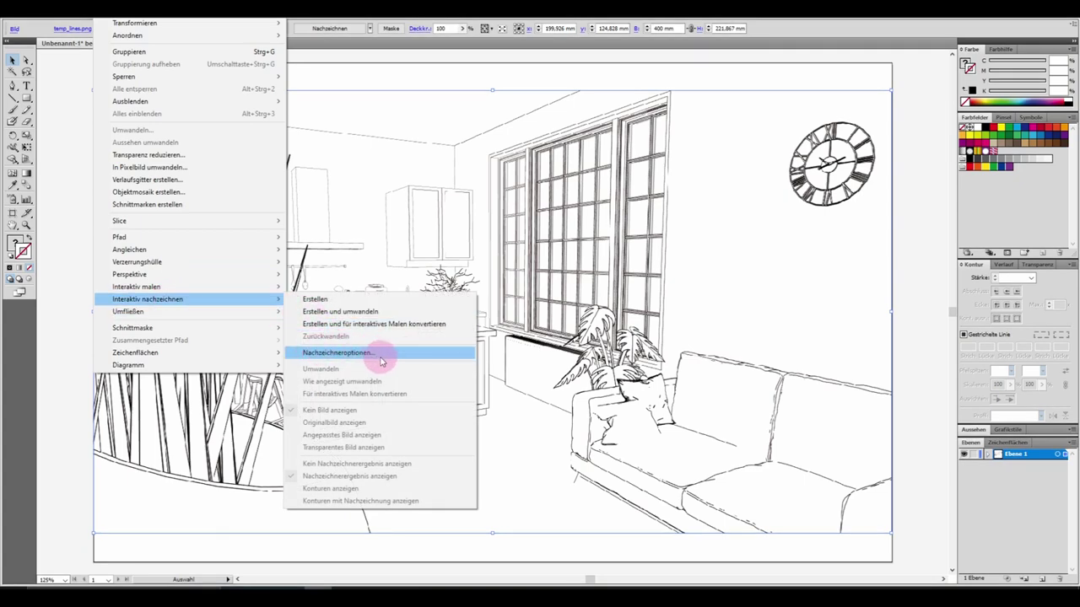
{"action": "left_click", "coordinate": [380, 354]}
{"action": "left_click_drag", "start_coordinate": [545, 183], "coordinate": [446, 112]}
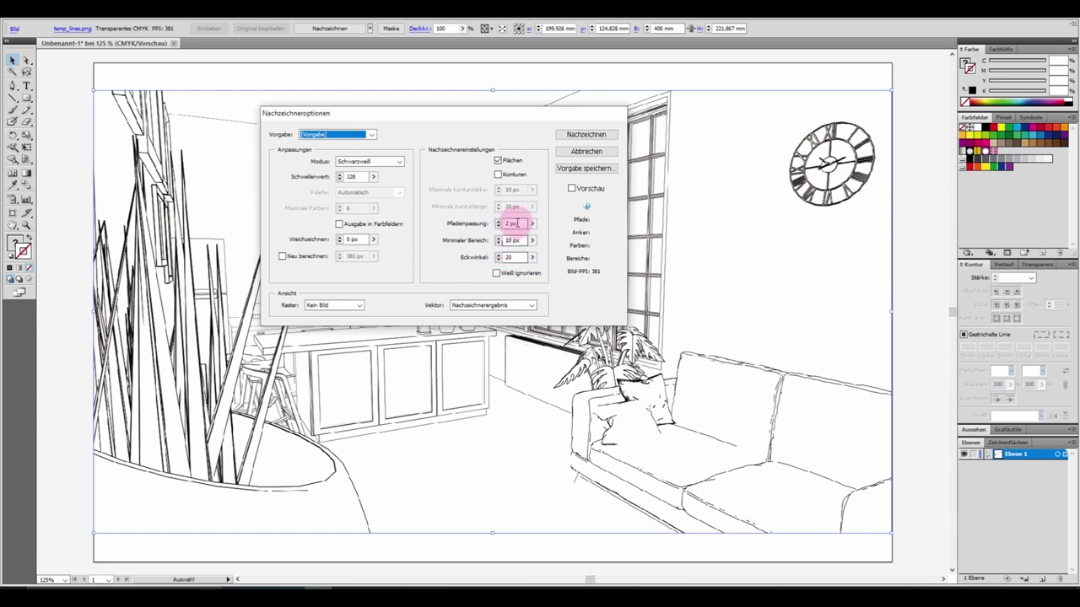
{"action": "left_click", "coordinate": [511, 223]}
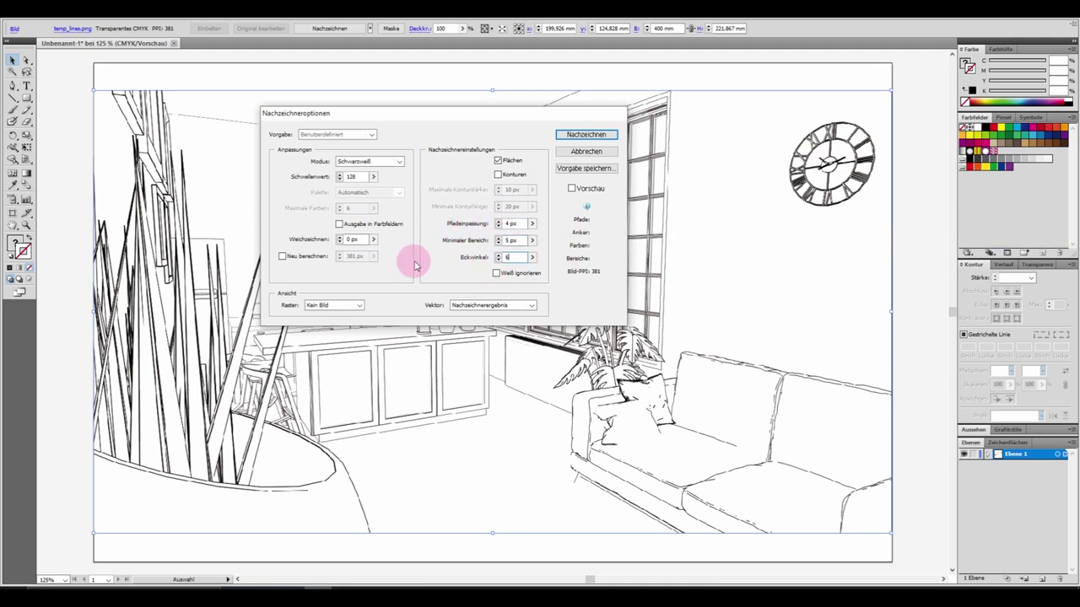
{"action": "left_click", "coordinate": [526, 257]}
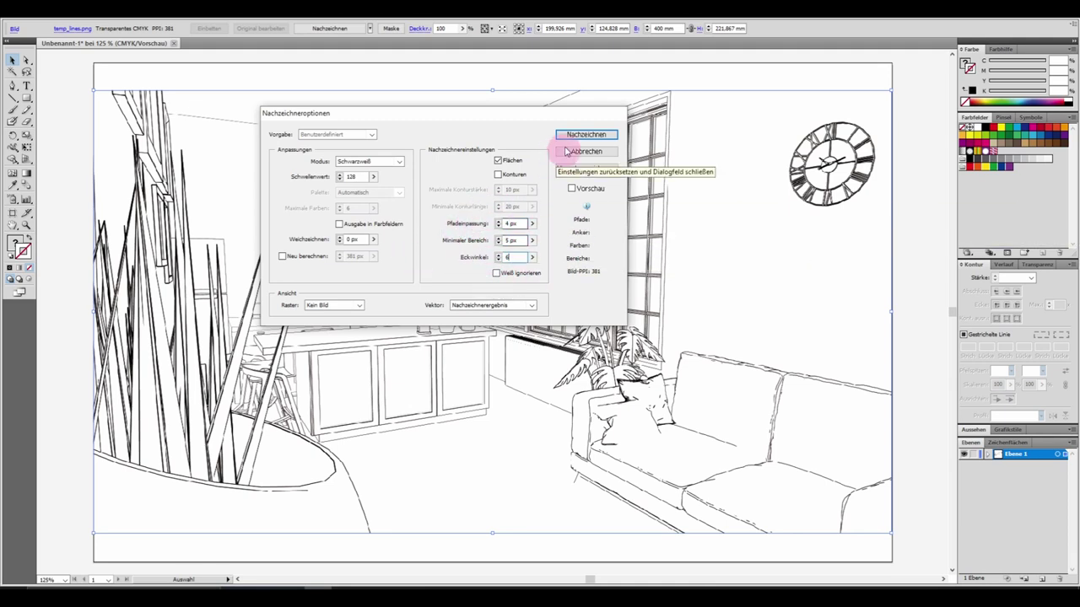
{"action": "left_click", "coordinate": [585, 134]}
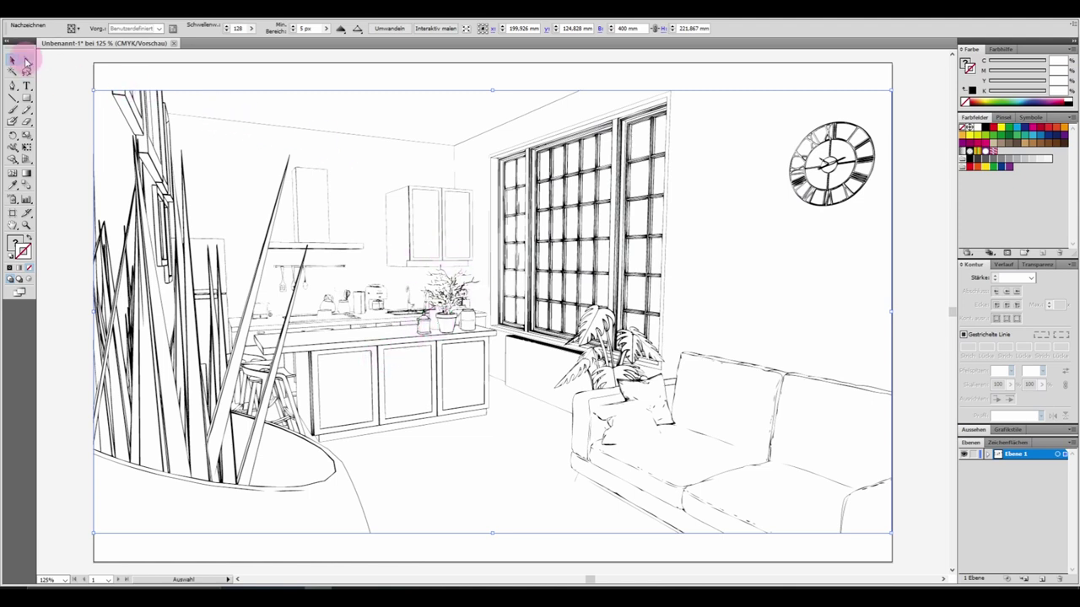
Step: Examine the traced kitchen counter and its objects up close, and undo the tracing
{"action": "key", "text": "z"}
{"action": "left_click_drag", "start_coordinate": [266, 240], "coordinate": [663, 380]}
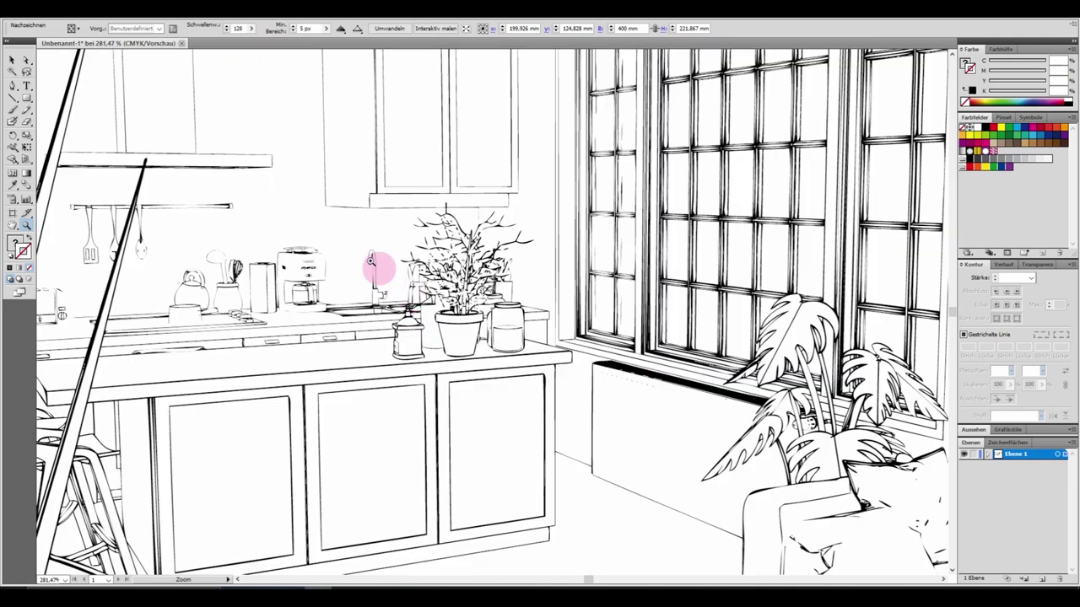
{"action": "left_click", "coordinate": [361, 253]}
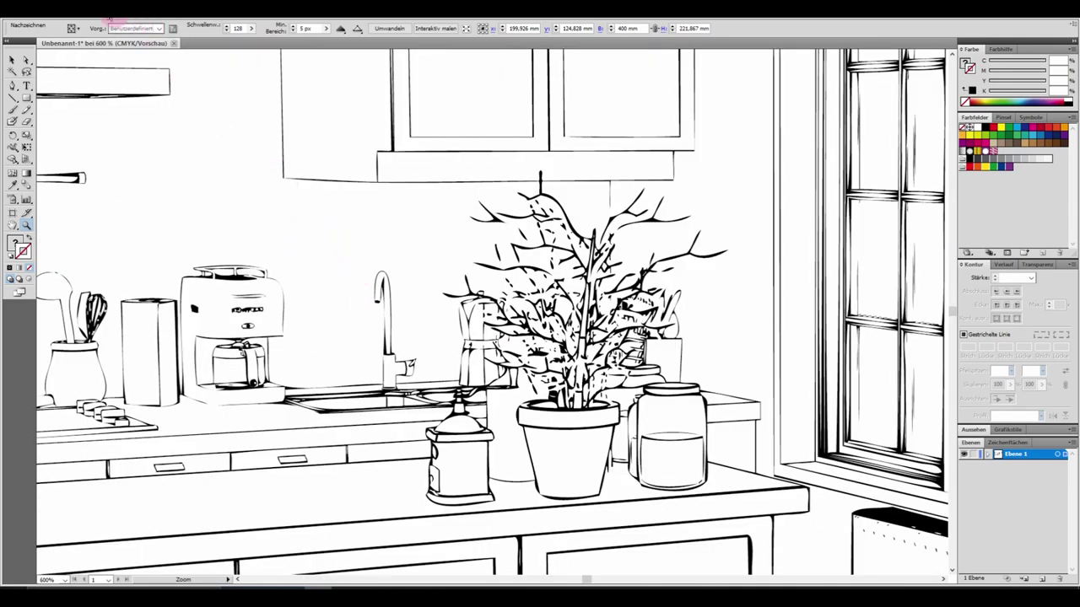
{"action": "left_click", "coordinate": [69, 17]}
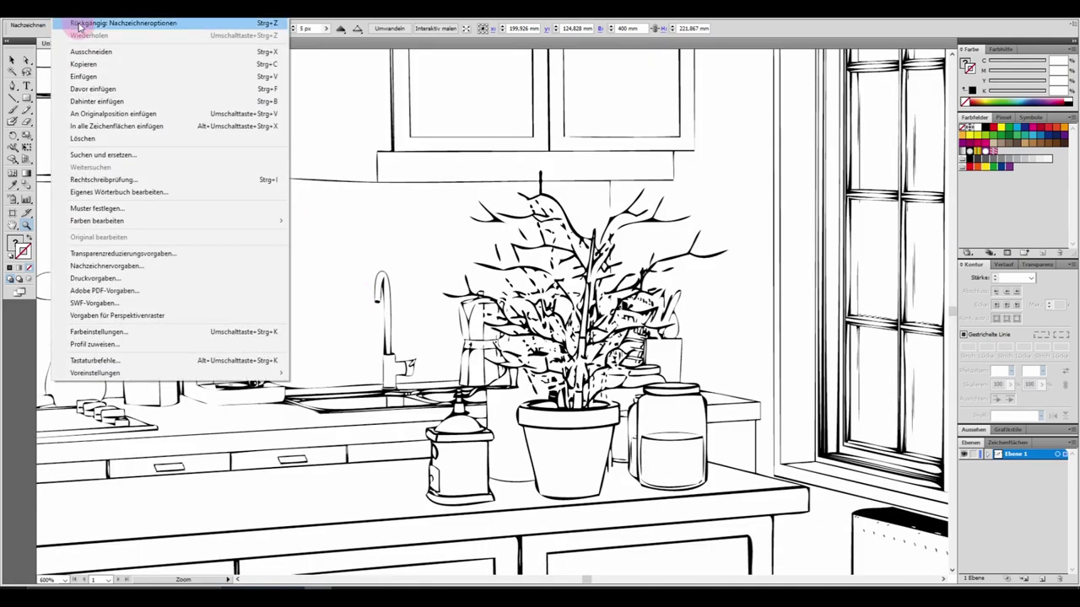
{"action": "left_click", "coordinate": [79, 24]}
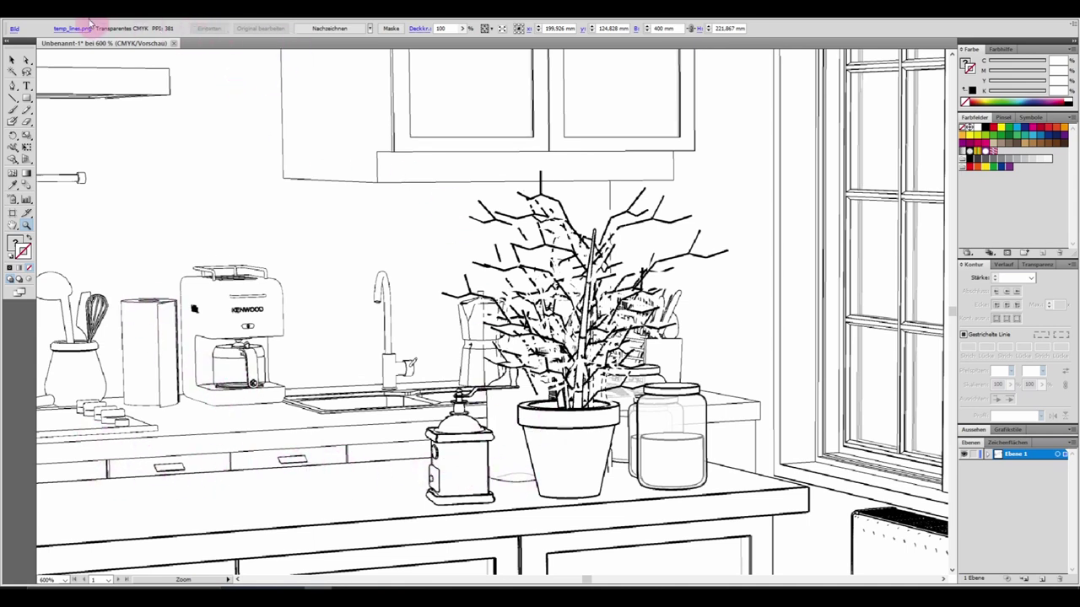
Step: Try the live trace again with 4 px path fitting, 5 px minimum area and corner angle 6, and undo it
{"action": "left_click", "coordinate": [110, 17]}
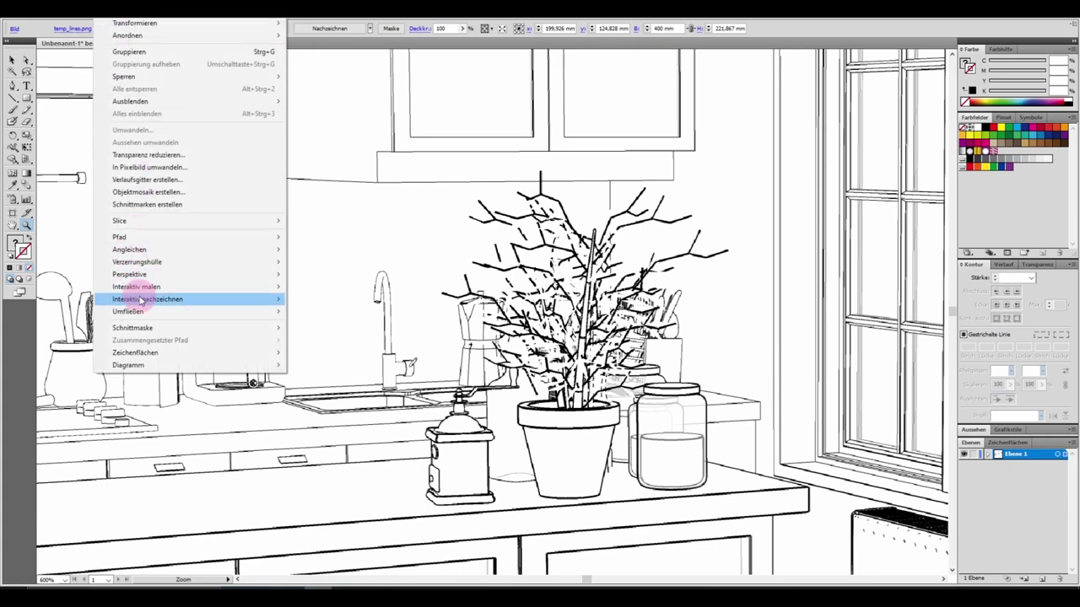
{"action": "mouse_move", "coordinate": [141, 302]}
{"action": "left_click", "coordinate": [335, 355]}
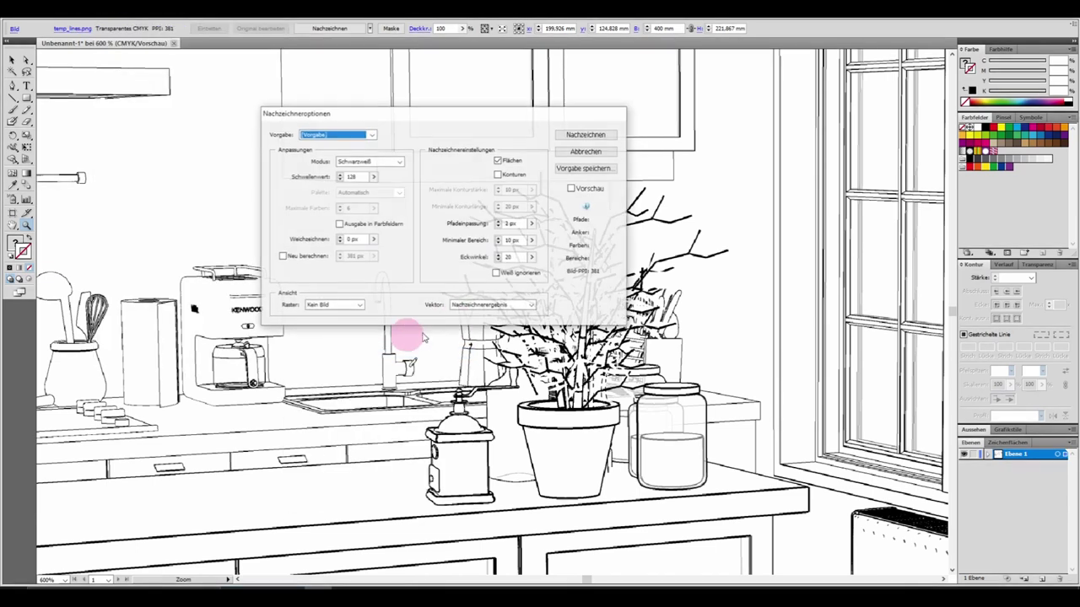
{"action": "double_click", "coordinate": [509, 223]}
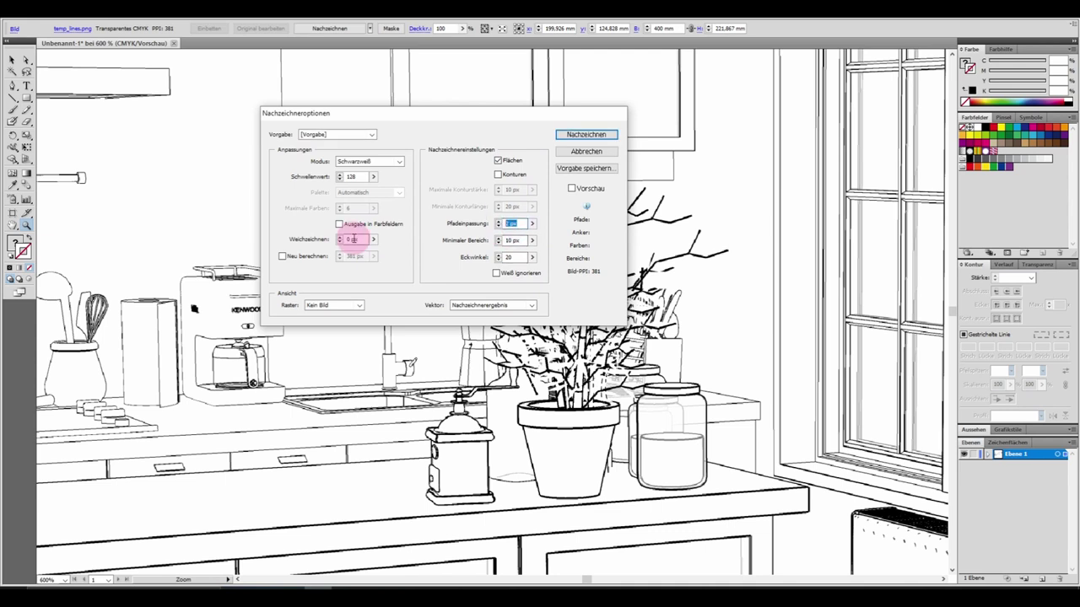
{"action": "type", "text": "4"}
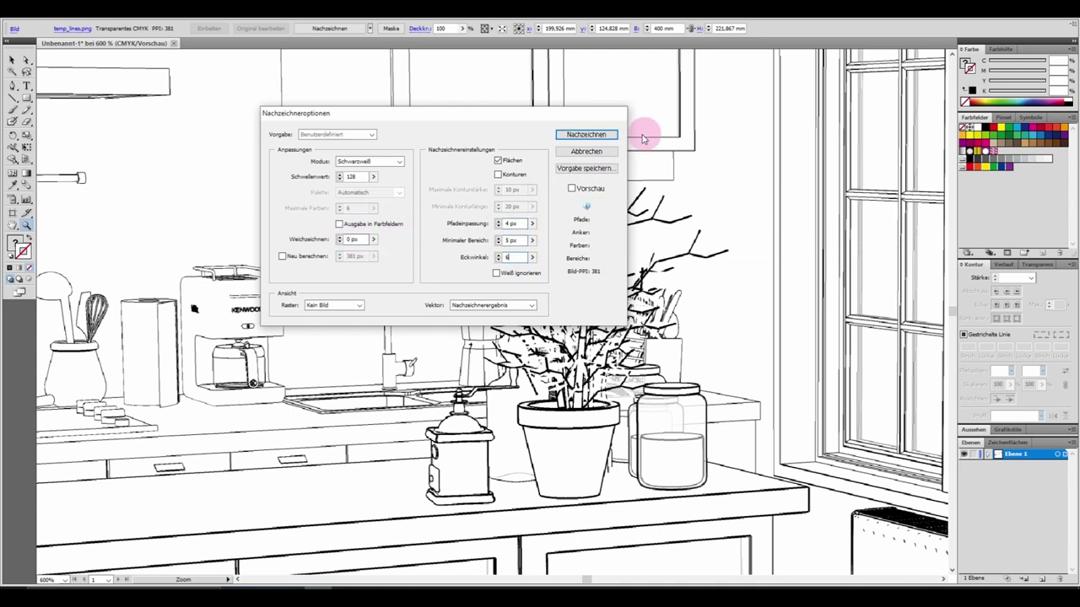
{"action": "left_click", "coordinate": [606, 135]}
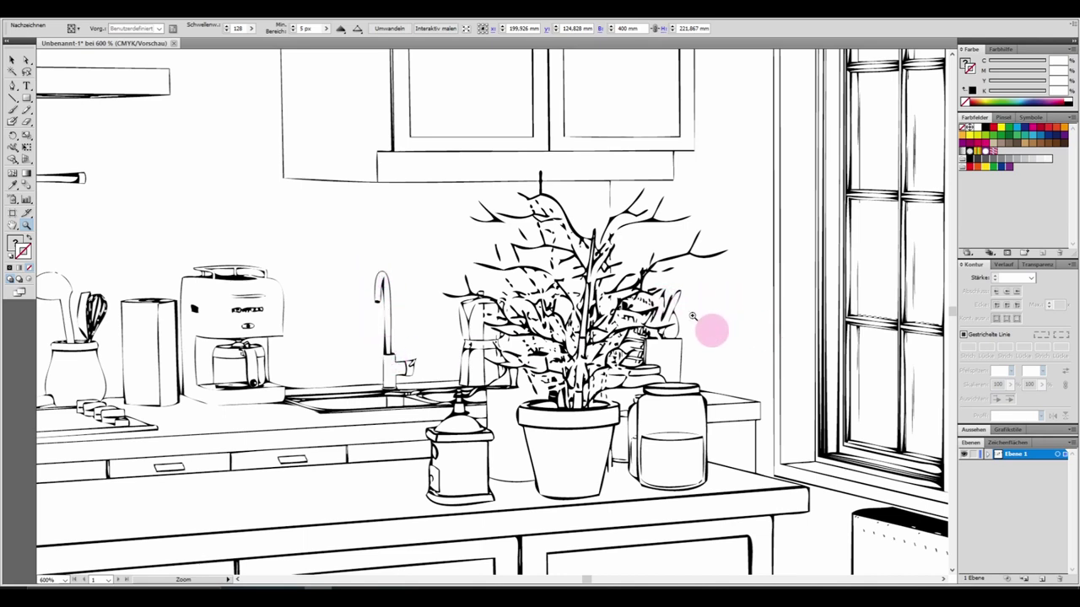
{"action": "key", "text": "ctrl+0"}
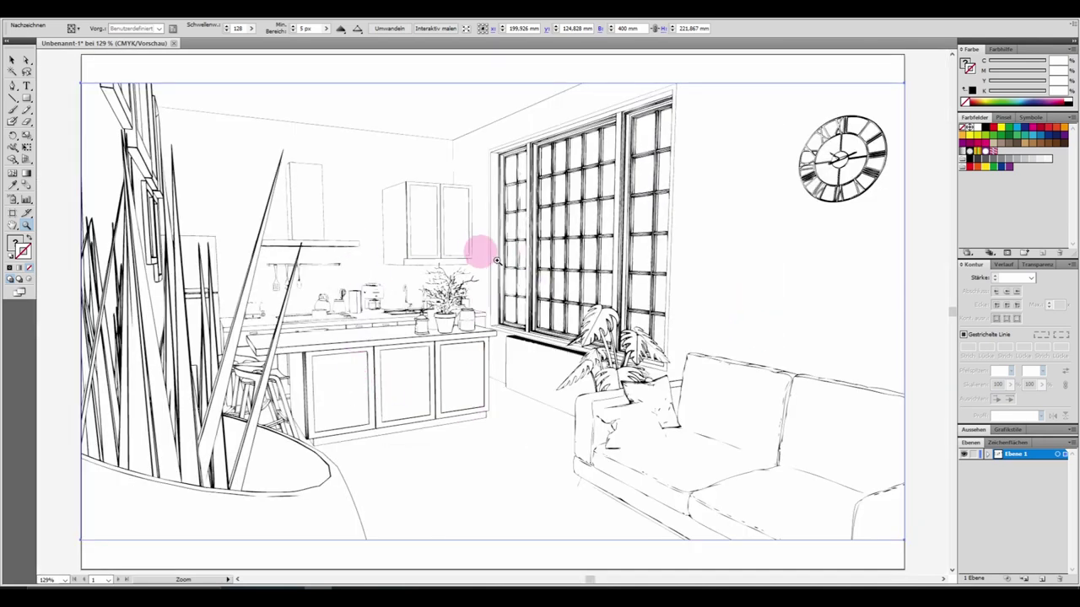
{"action": "key", "text": "ctrl+z"}
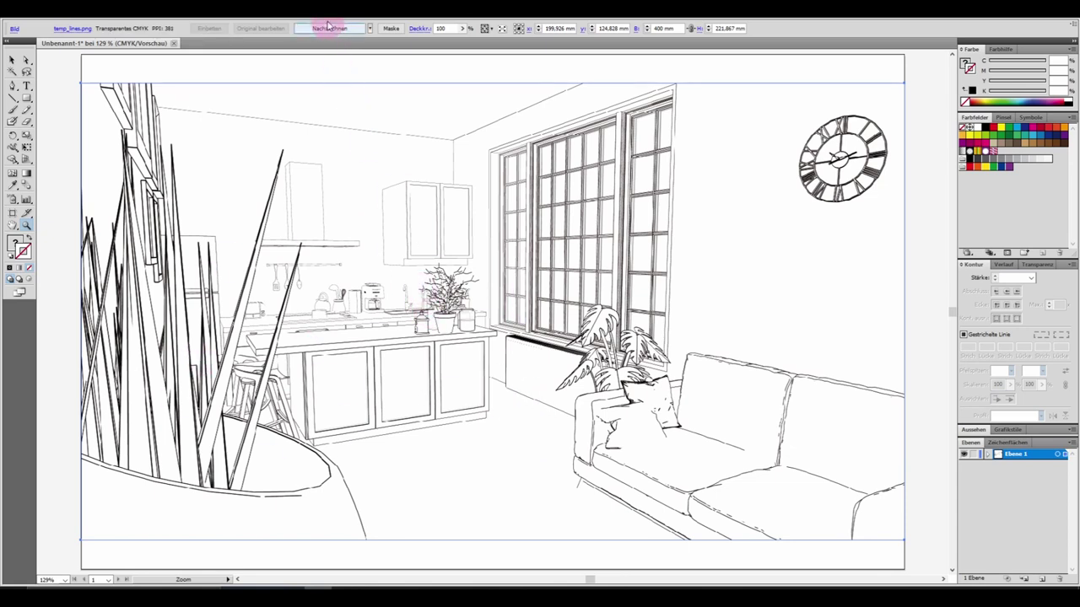
Step: Trace the line image with the saved Chi456 tracing preset
{"action": "left_click", "coordinate": [371, 29]}
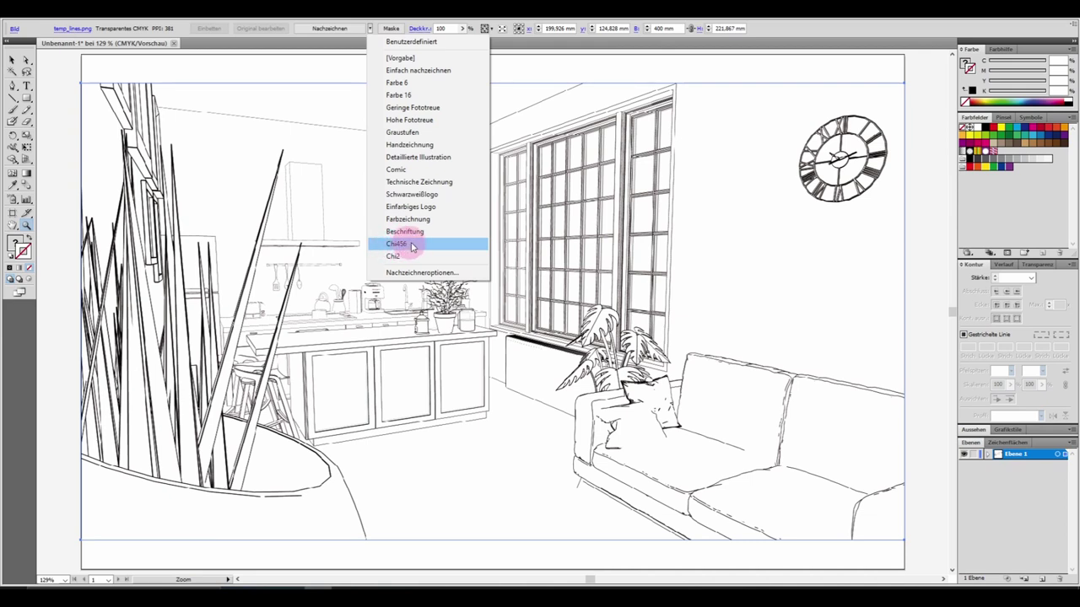
{"action": "left_click", "coordinate": [114, 21]}
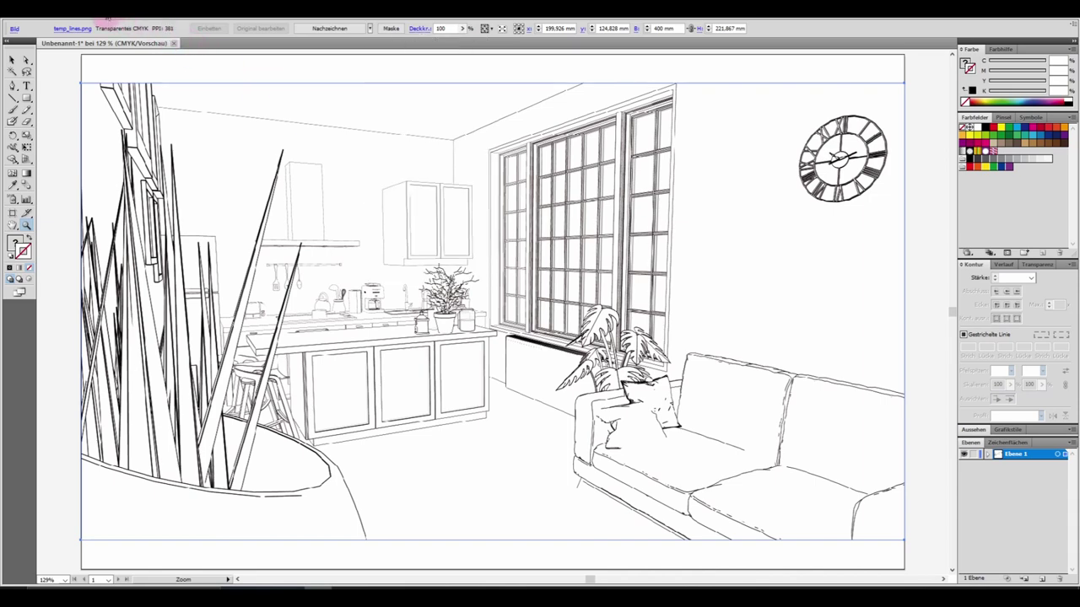
{"action": "left_click", "coordinate": [114, 22]}
{"action": "left_click", "coordinate": [503, 19]}
{"action": "left_click", "coordinate": [369, 29]}
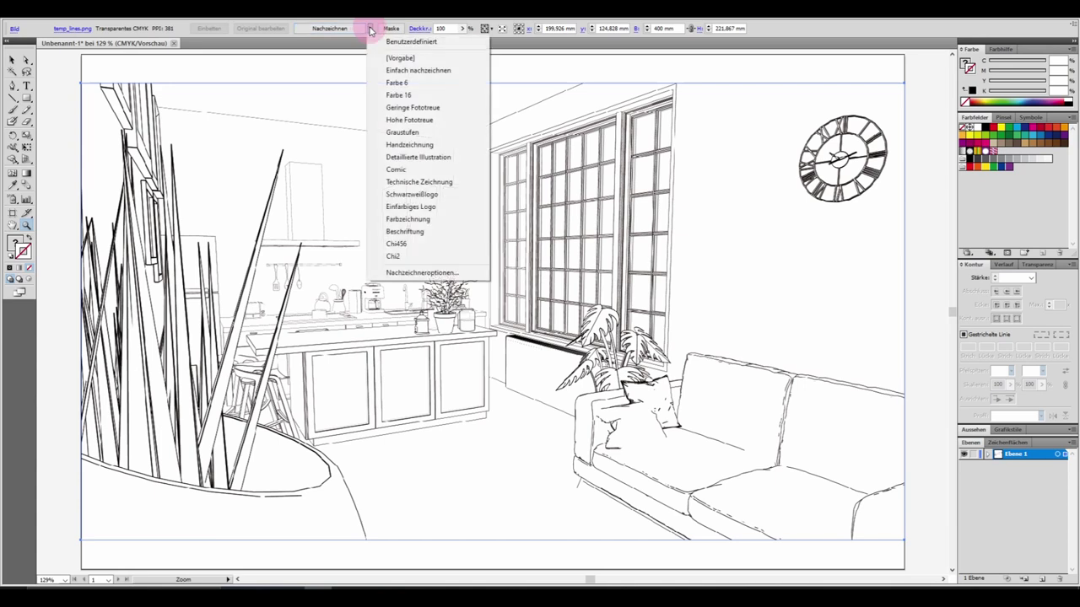
{"action": "left_click", "coordinate": [371, 29]}
{"action": "left_click", "coordinate": [371, 29]}
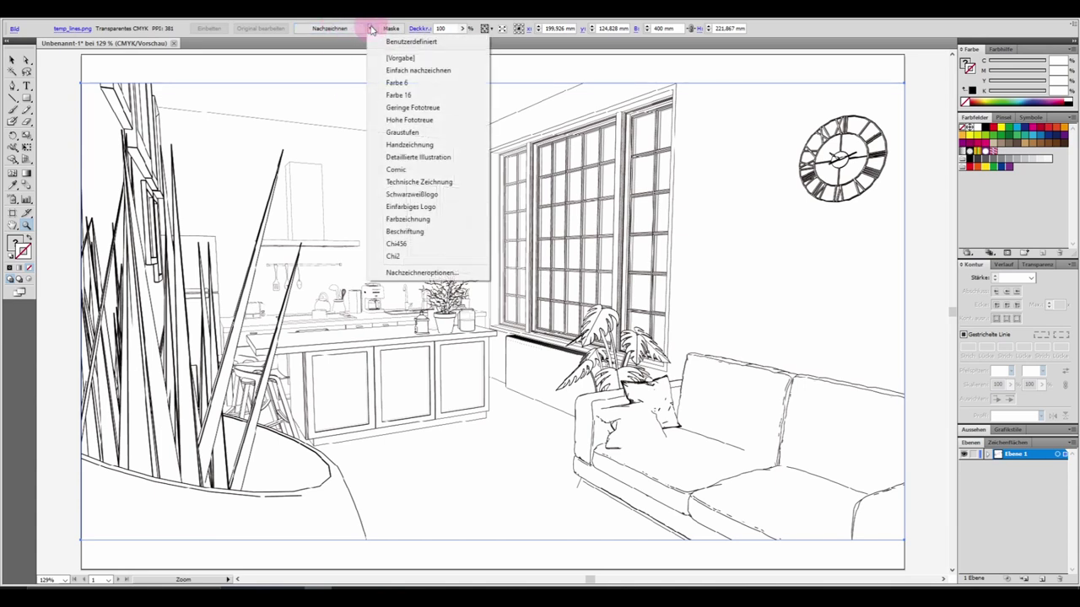
{"action": "left_click", "coordinate": [402, 244]}
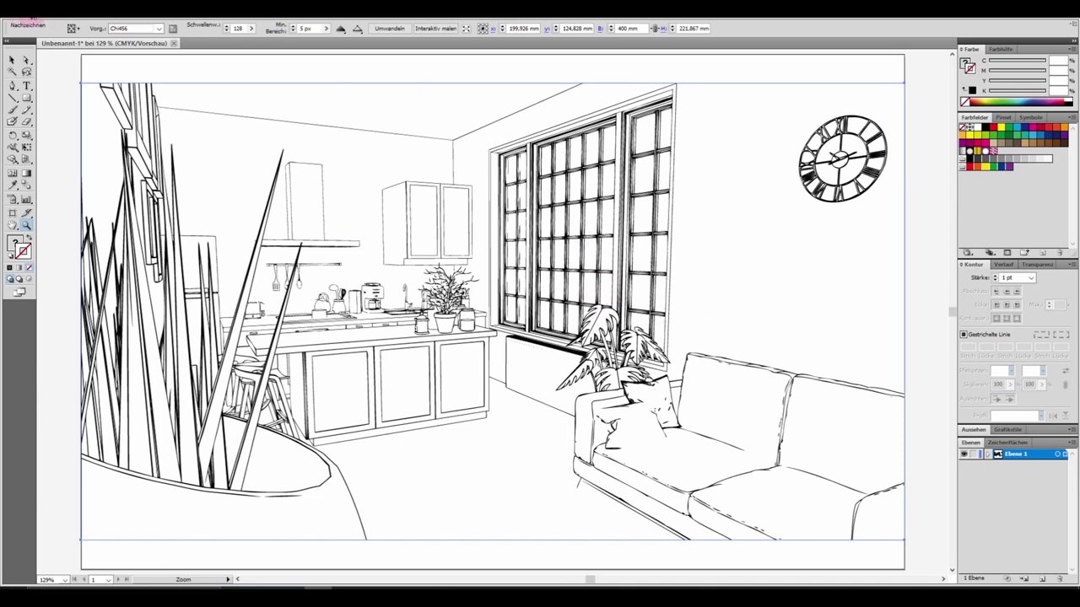
Step: Export the traced artwork as a 500 ppi PNG with a transparent background, overwriting temp_lines.png in the temphg folder
{"action": "left_click", "coordinate": [33, 17]}
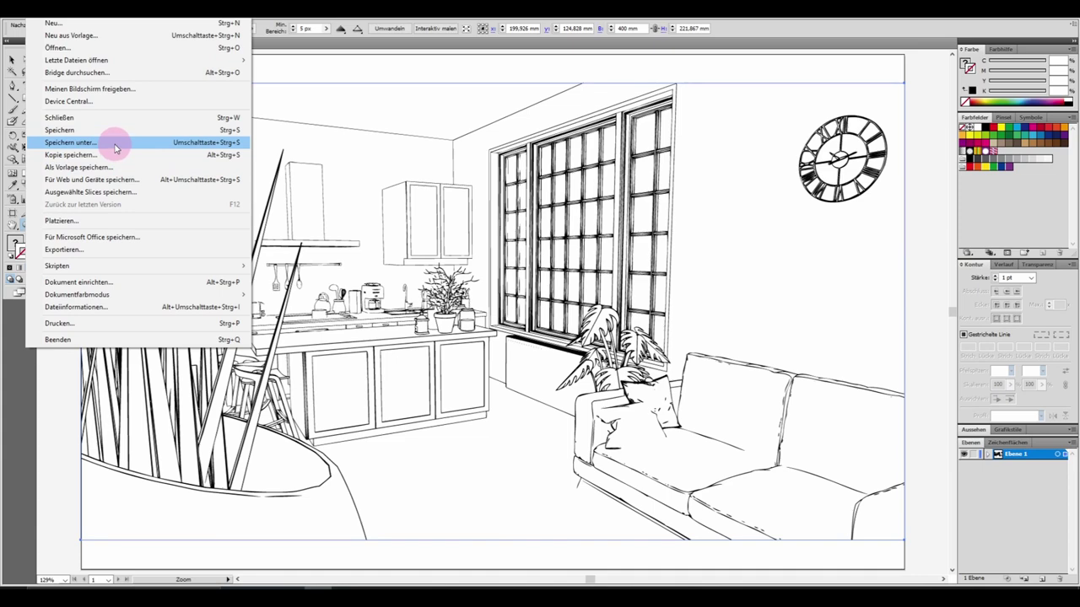
{"action": "left_click", "coordinate": [76, 249]}
{"action": "left_click", "coordinate": [285, 436]}
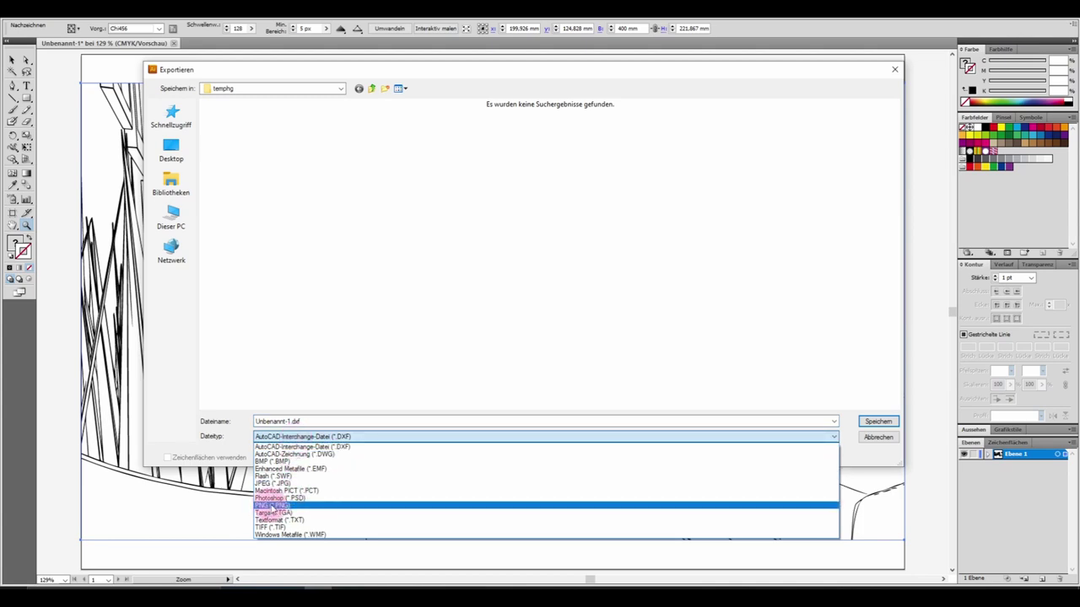
{"action": "left_click", "coordinate": [272, 506]}
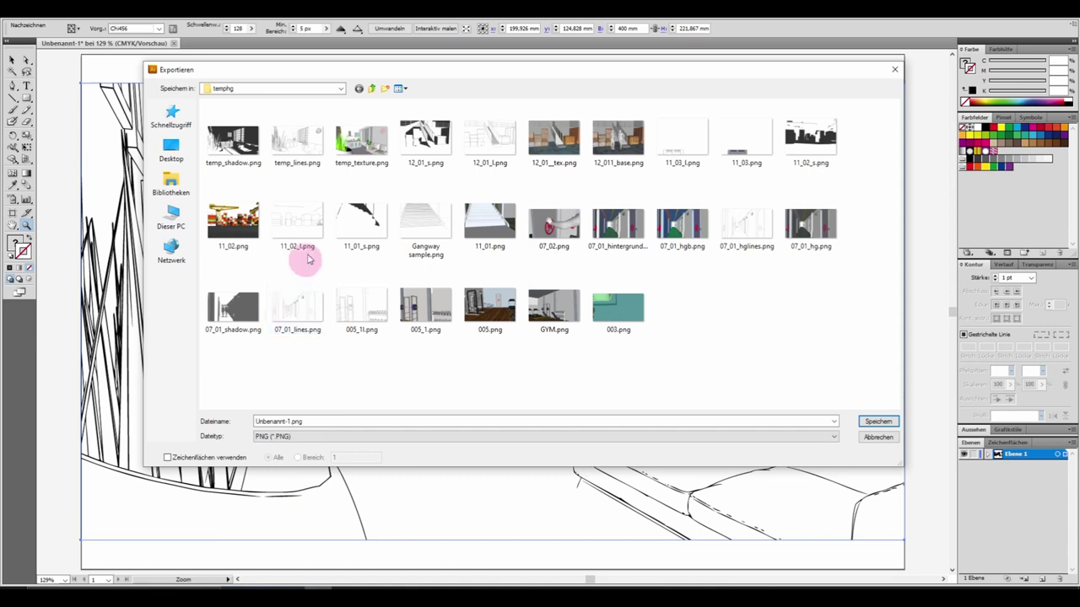
{"action": "left_click", "coordinate": [300, 129]}
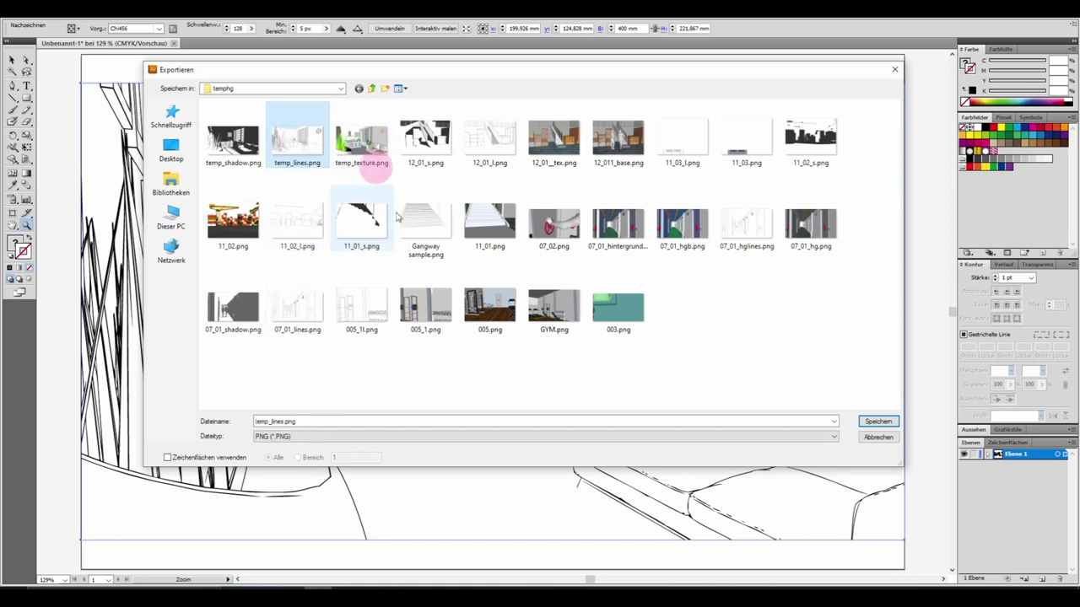
{"action": "left_click", "coordinate": [877, 420]}
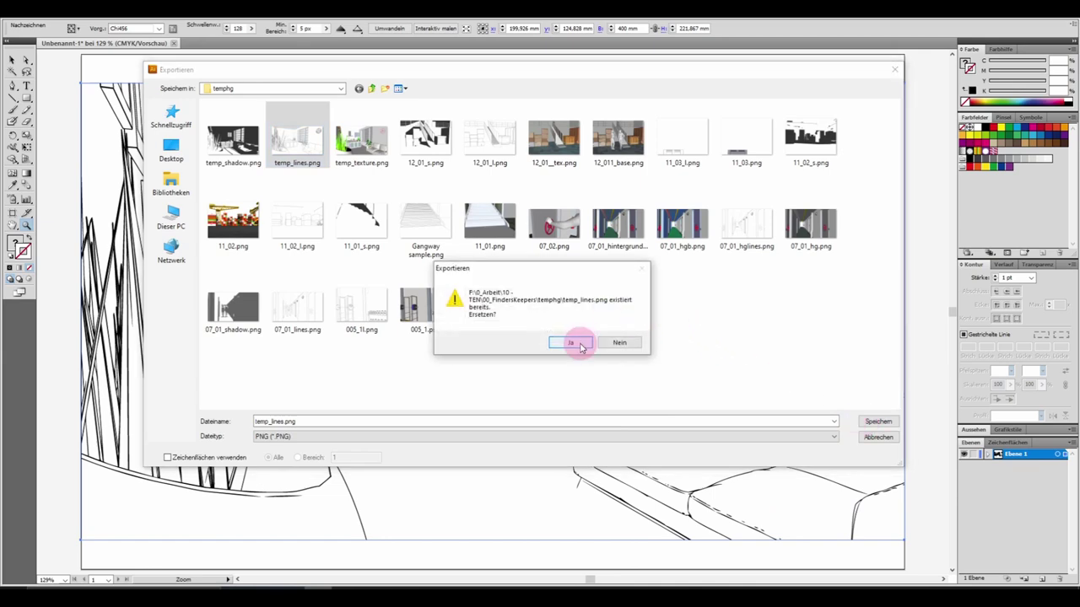
{"action": "left_click", "coordinate": [570, 343]}
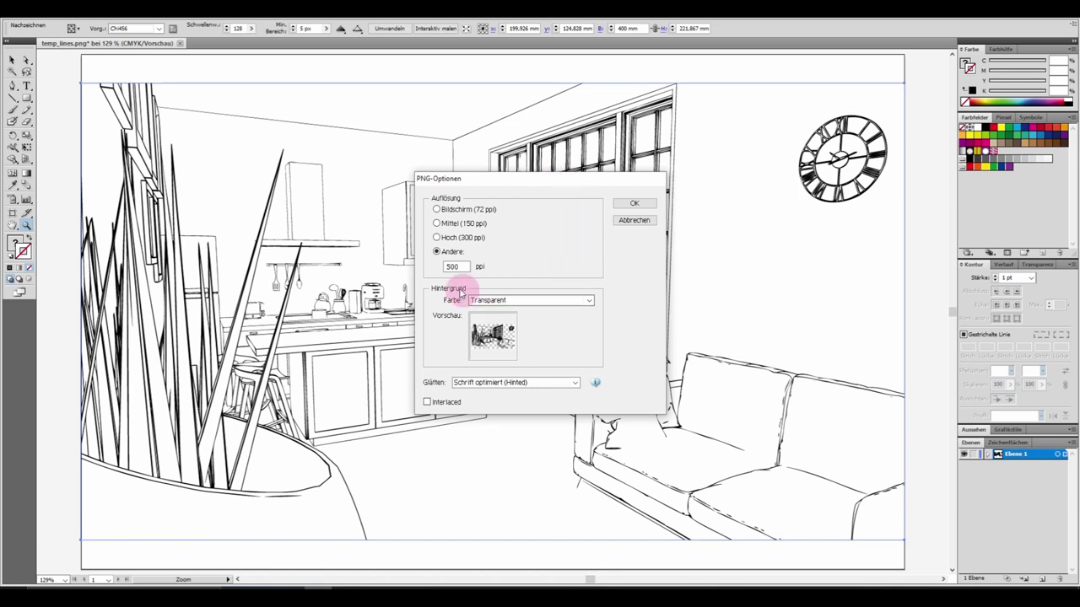
{"action": "double_click", "coordinate": [450, 266]}
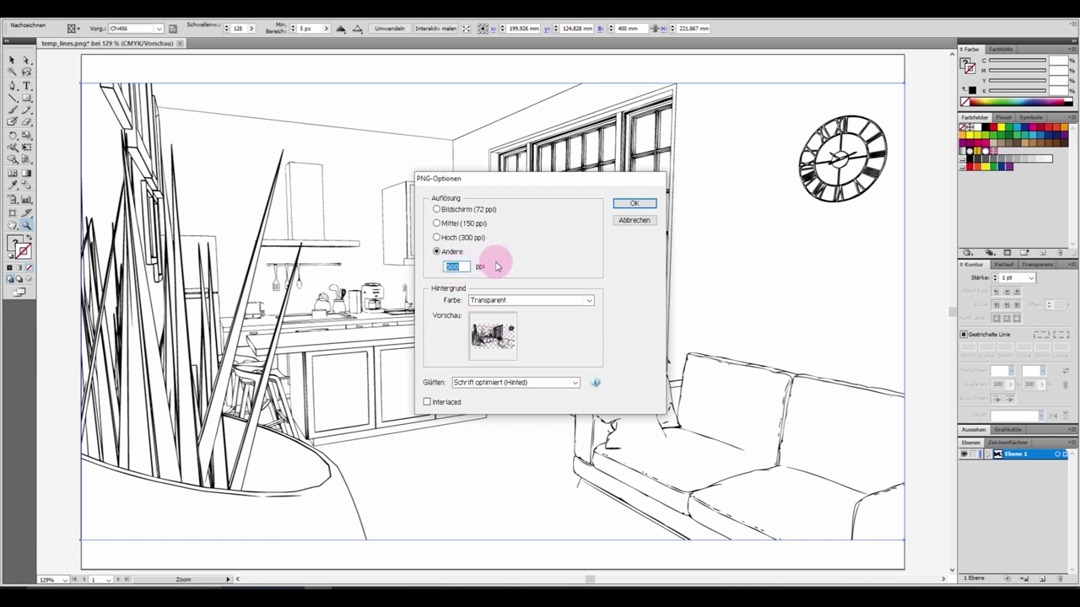
{"action": "left_click", "coordinate": [633, 205]}
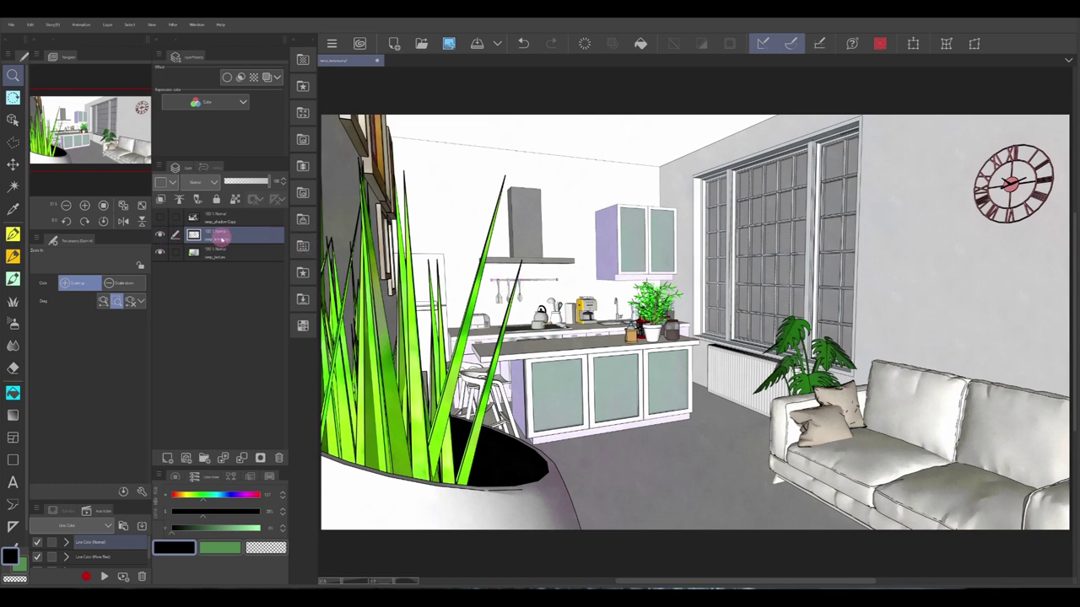
Step: Switch to Clip Studio Paint, hide the old line layer, and open the traced temp_lines.png from the temphg folder
{"action": "left_click", "coordinate": [158, 234]}
{"action": "left_click", "coordinate": [421, 43]}
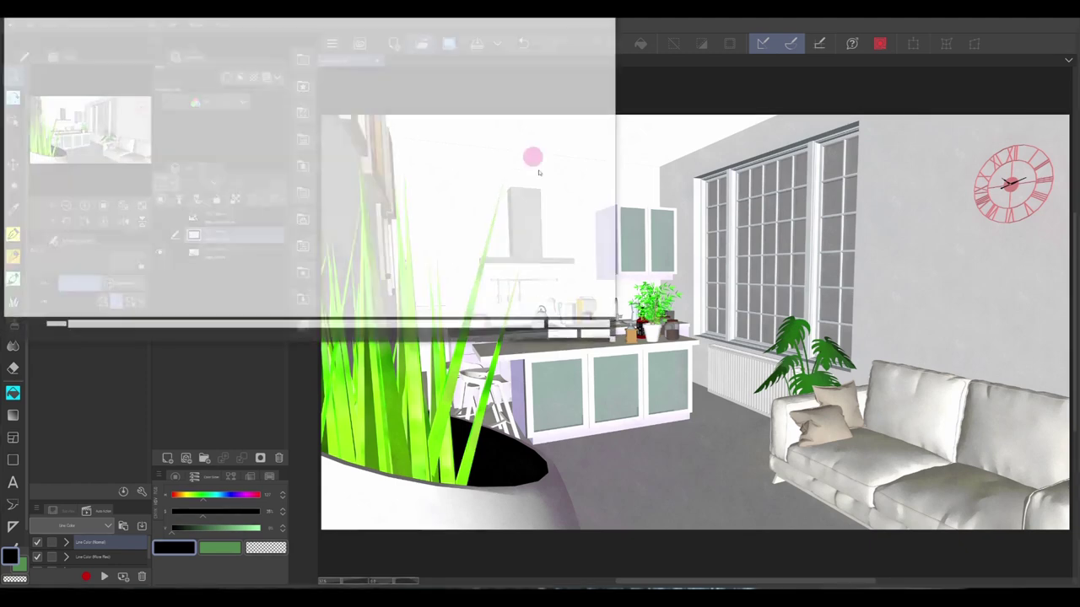
{"action": "left_click_drag", "start_coordinate": [384, 34], "coordinate": [595, 87]}
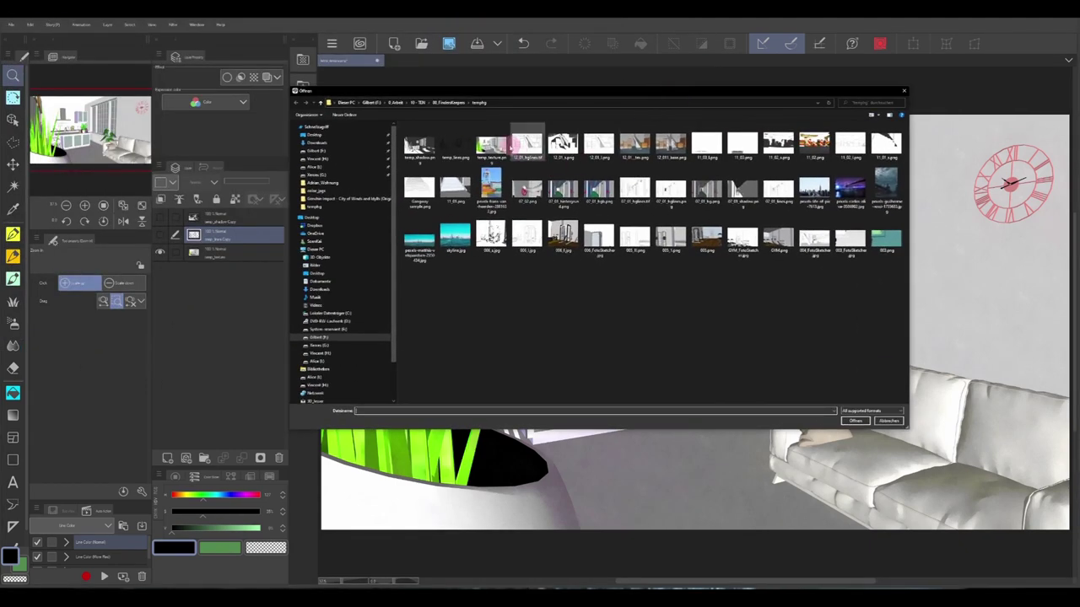
{"action": "double_click", "coordinate": [448, 139]}
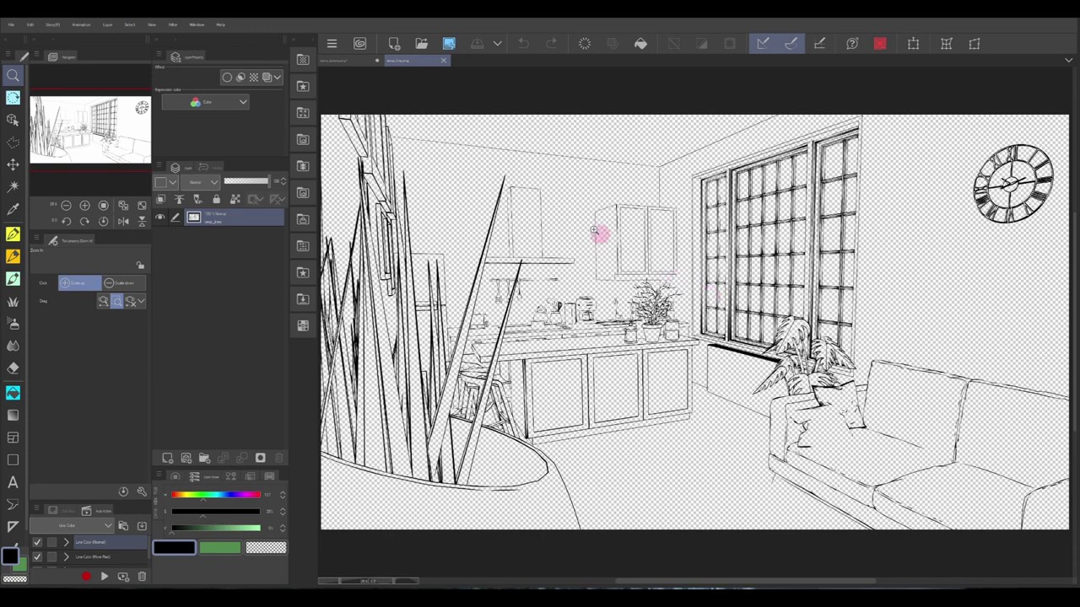
Step: Copy the whole traced temp_lines.png image, close it, and paste it as a new layer in the texture document
{"action": "left_click", "coordinate": [30, 24]}
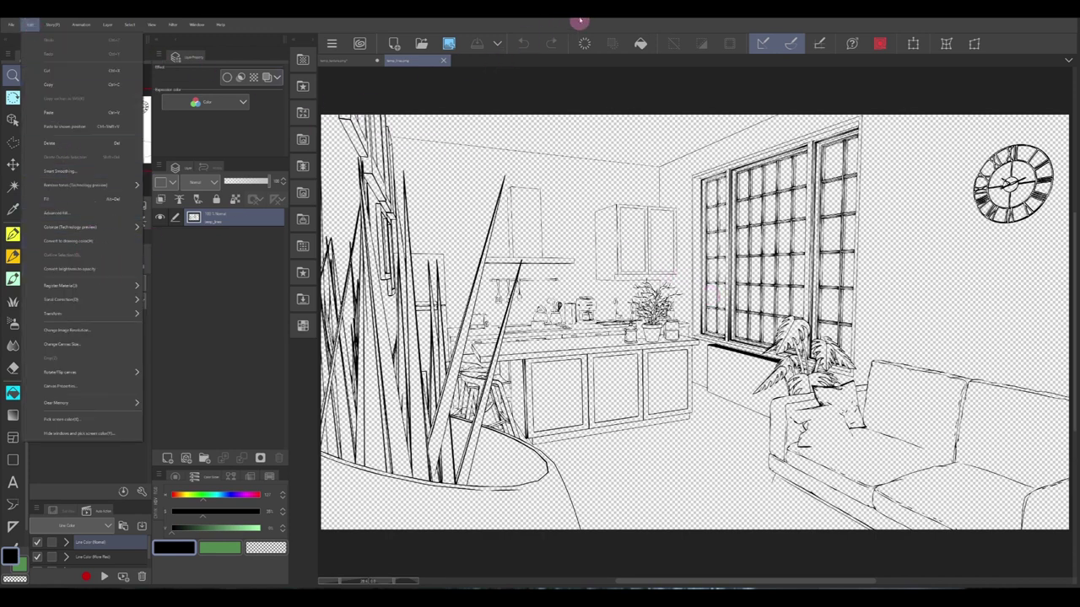
{"action": "left_click", "coordinate": [613, 21]}
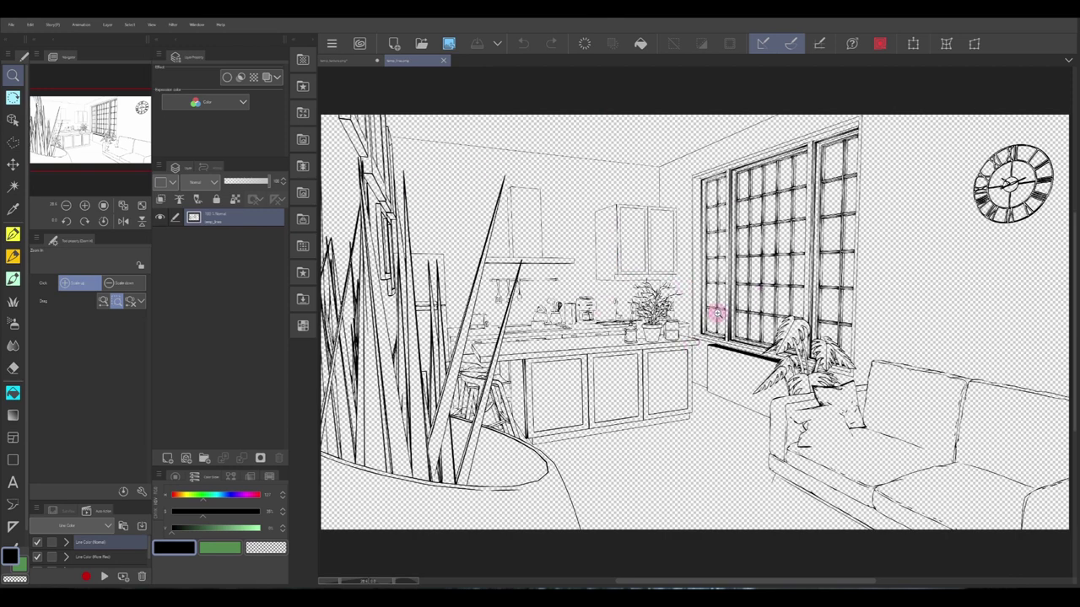
{"action": "key", "text": "ctrl+a"}
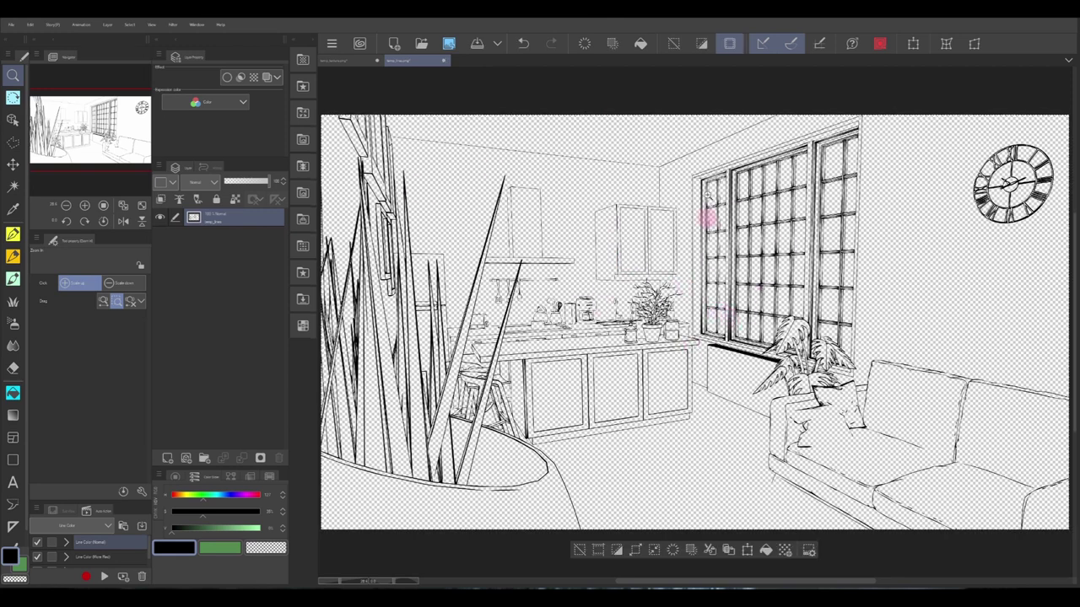
{"action": "left_click", "coordinate": [443, 61]}
{"action": "left_click", "coordinate": [460, 143]}
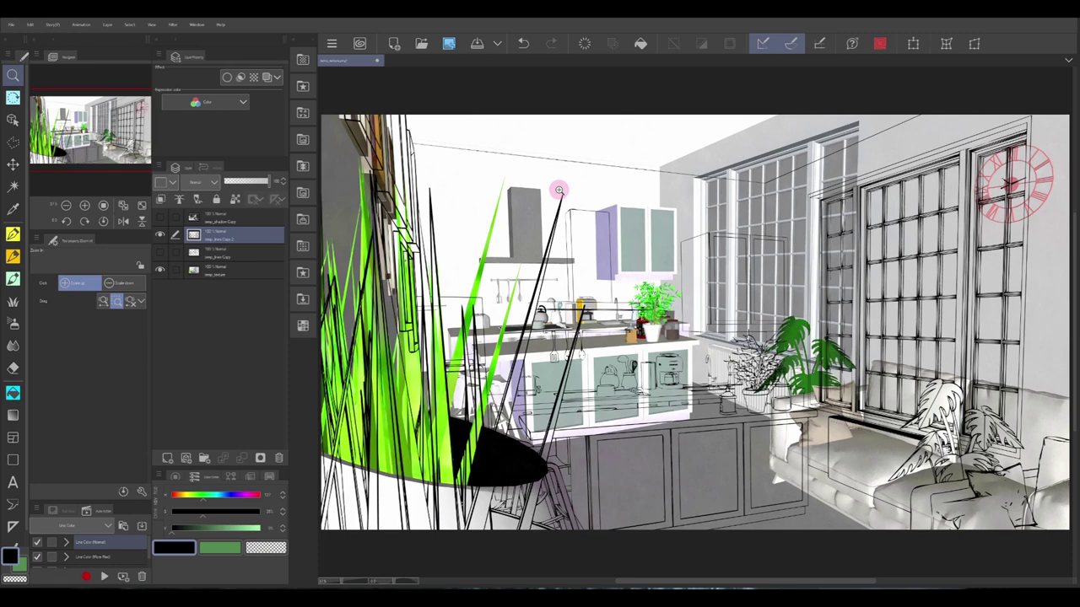
Step: Scale the pasted line layer proportionally until it spans the full canvas and aligns with the textured artwork at the corners
{"action": "key", "text": "ctrl+t"}
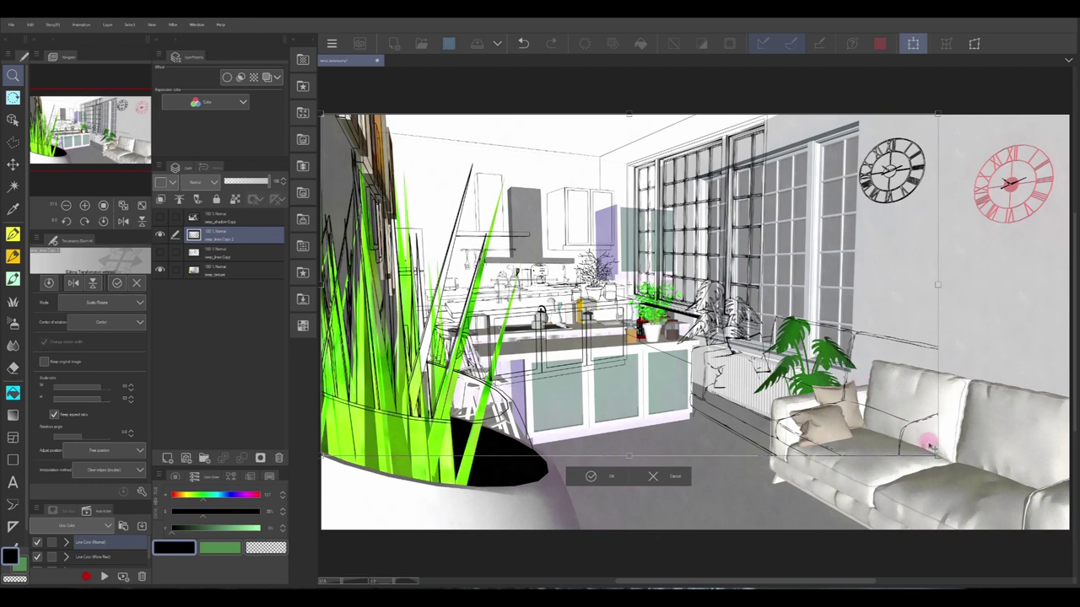
{"action": "left_click_drag", "start_coordinate": [937, 456], "coordinate": [1070, 535]}
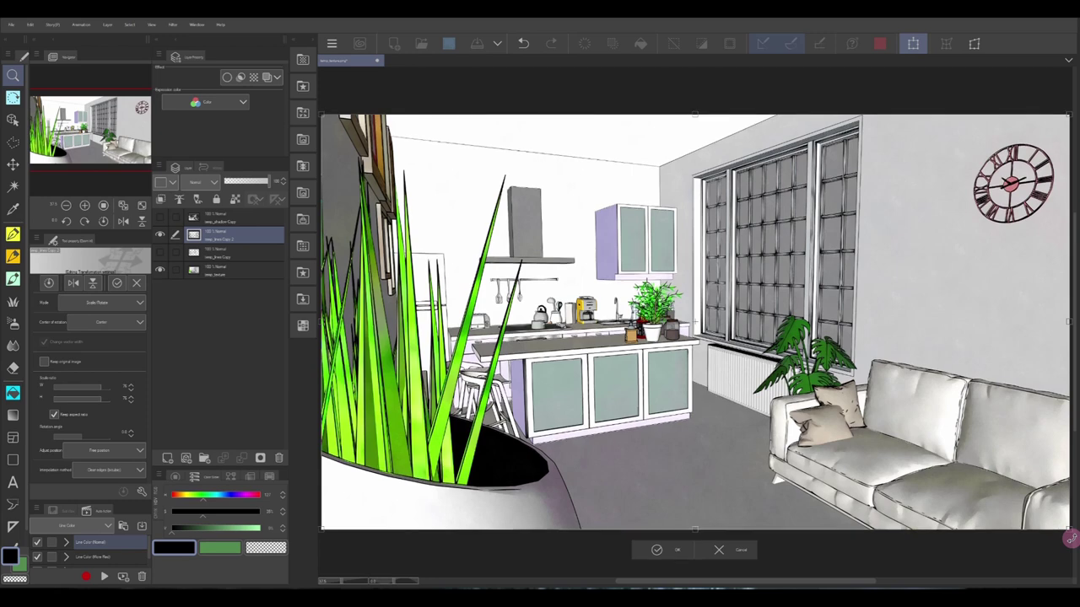
{"action": "scroll", "coordinate": [1066, 530], "scroll_direction": "up", "scroll_amount": 1}
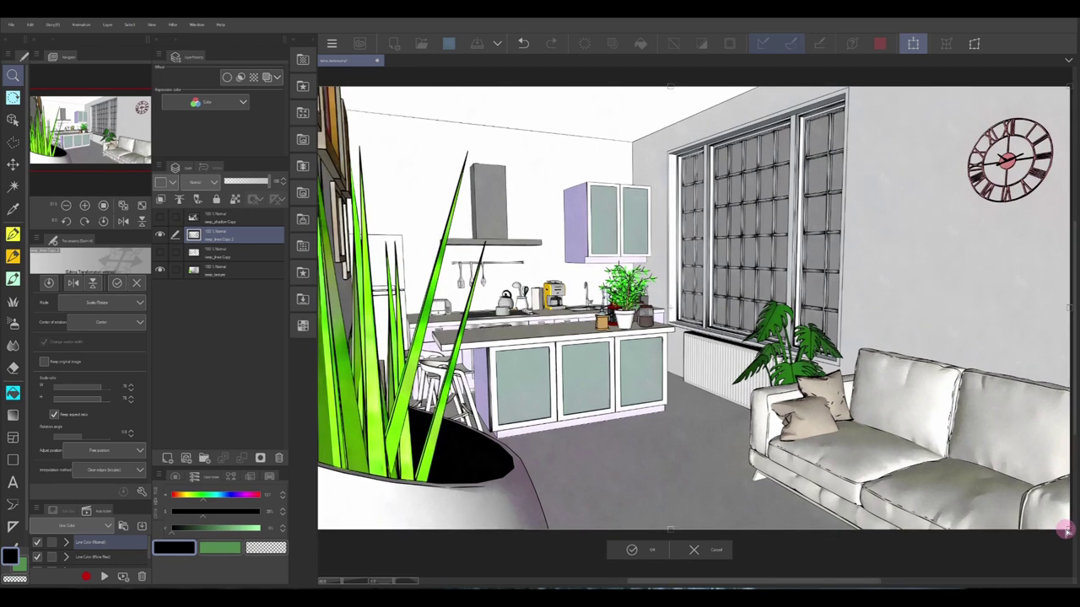
{"action": "scroll", "coordinate": [1066, 530], "scroll_direction": "up", "scroll_amount": 5}
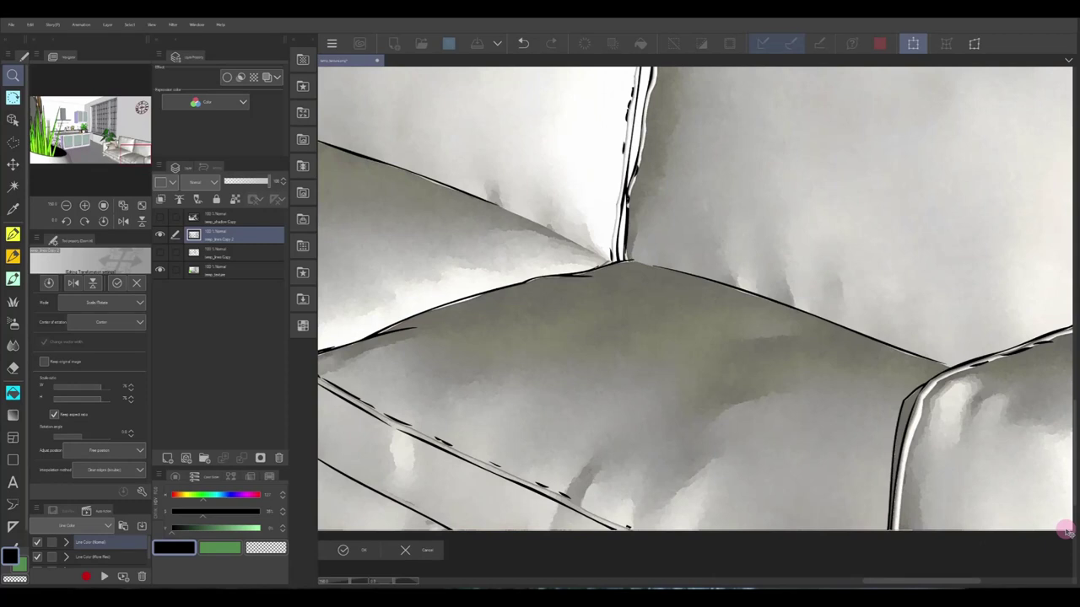
{"action": "left_click_drag", "start_coordinate": [1066, 530], "coordinate": [949, 525]}
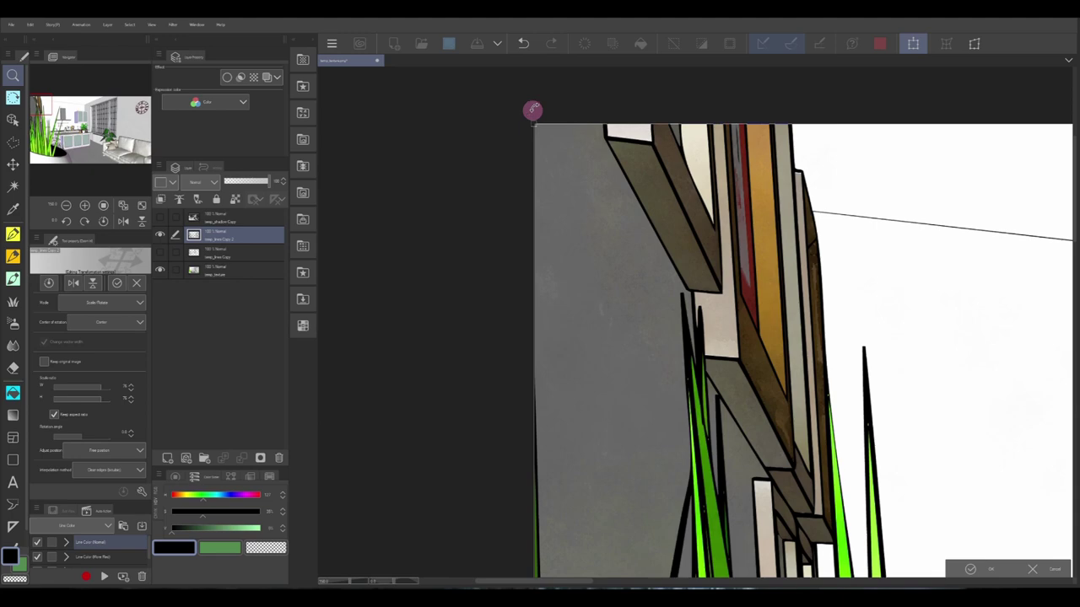
{"action": "key", "text": "Return"}
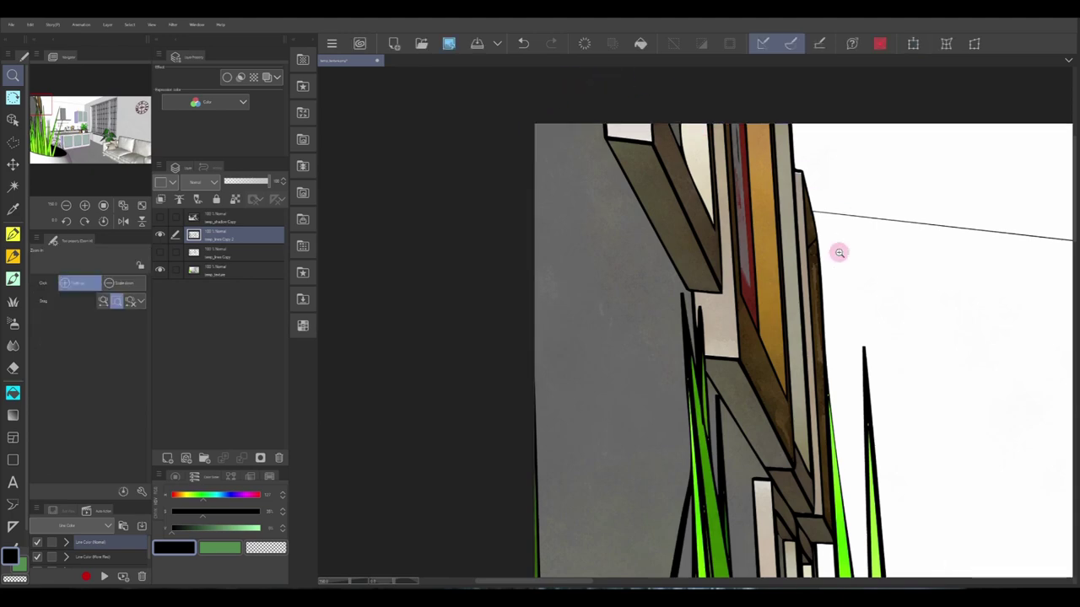
{"action": "key", "text": "ctrl+0"}
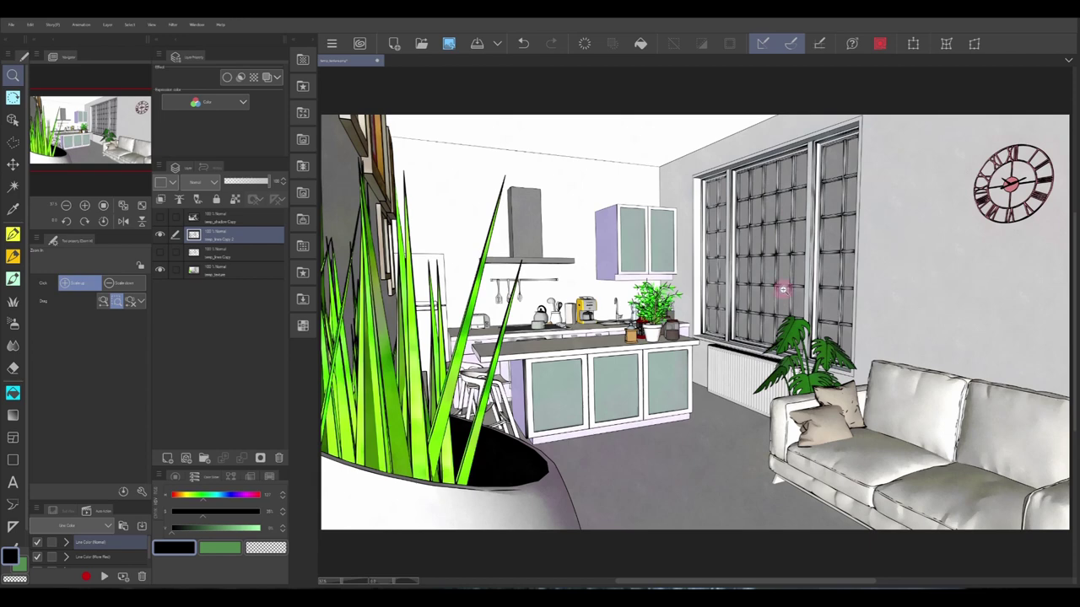
Step: Compare the traced line layer with the old line layer on the kitchen details by toggling their visibility
{"action": "scroll", "coordinate": [782, 290], "scroll_direction": "up", "scroll_amount": 3}
{"action": "scroll", "coordinate": [726, 255], "scroll_direction": "left", "scroll_amount": 5}
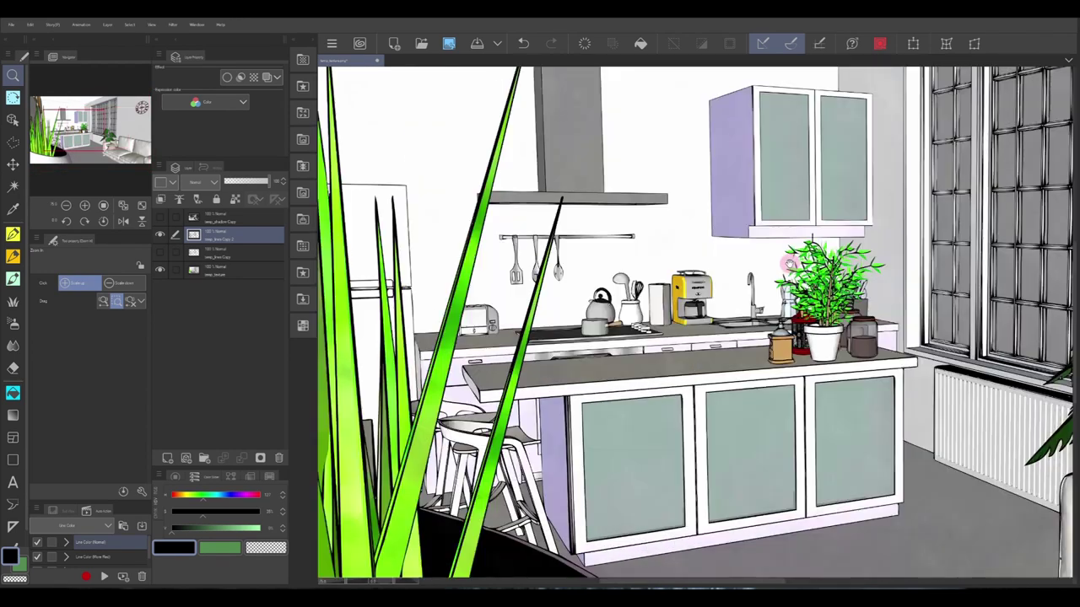
{"action": "scroll", "coordinate": [759, 257], "scroll_direction": "up", "scroll_amount": 3}
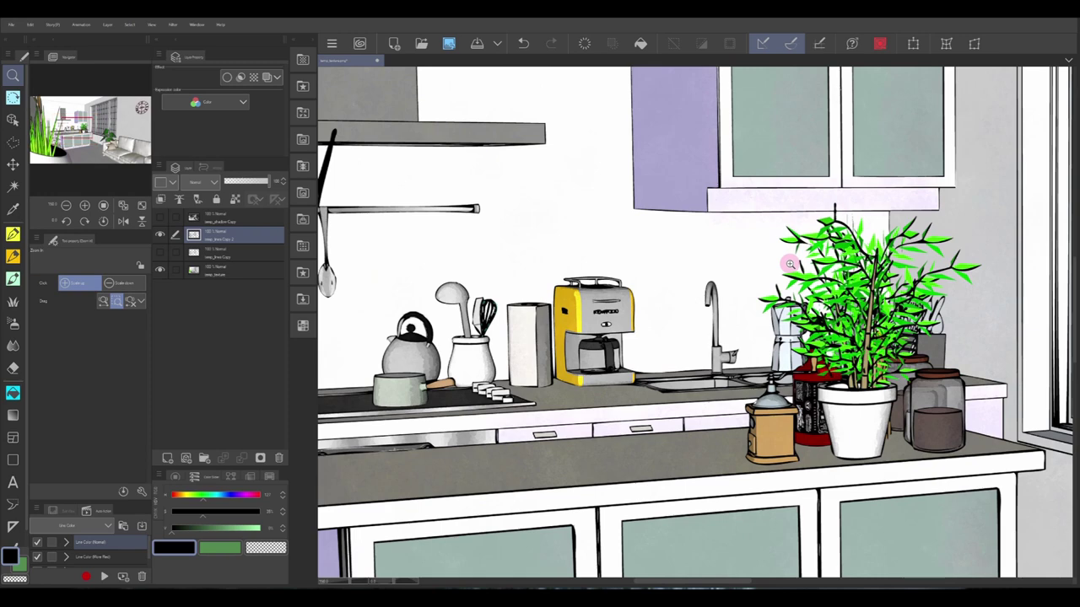
{"action": "left_click_drag", "start_coordinate": [674, 315], "coordinate": [781, 248]}
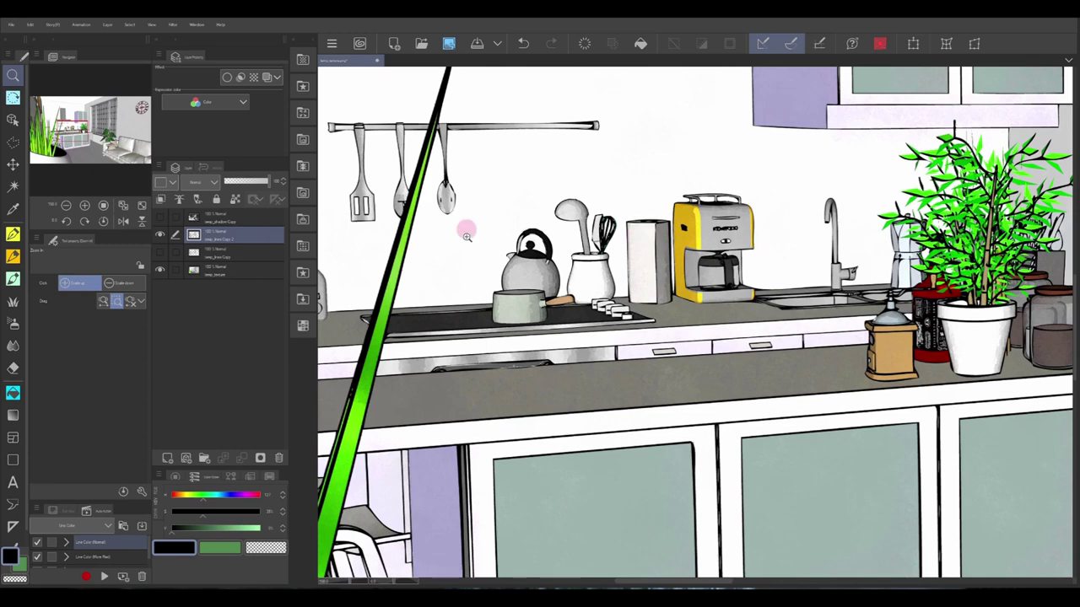
{"action": "left_click", "coordinate": [160, 235]}
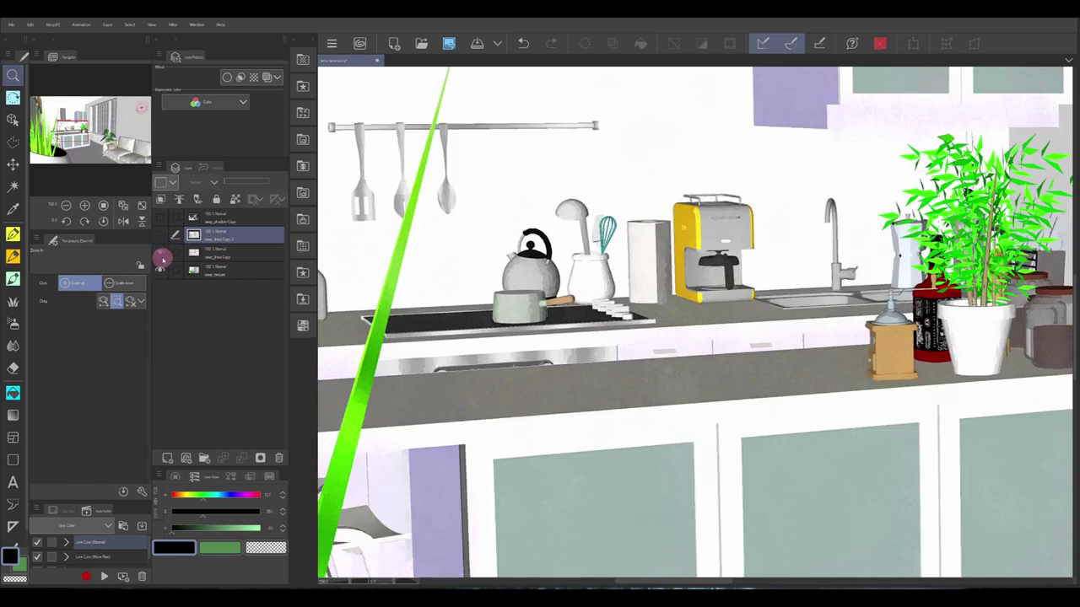
{"action": "left_click", "coordinate": [161, 253]}
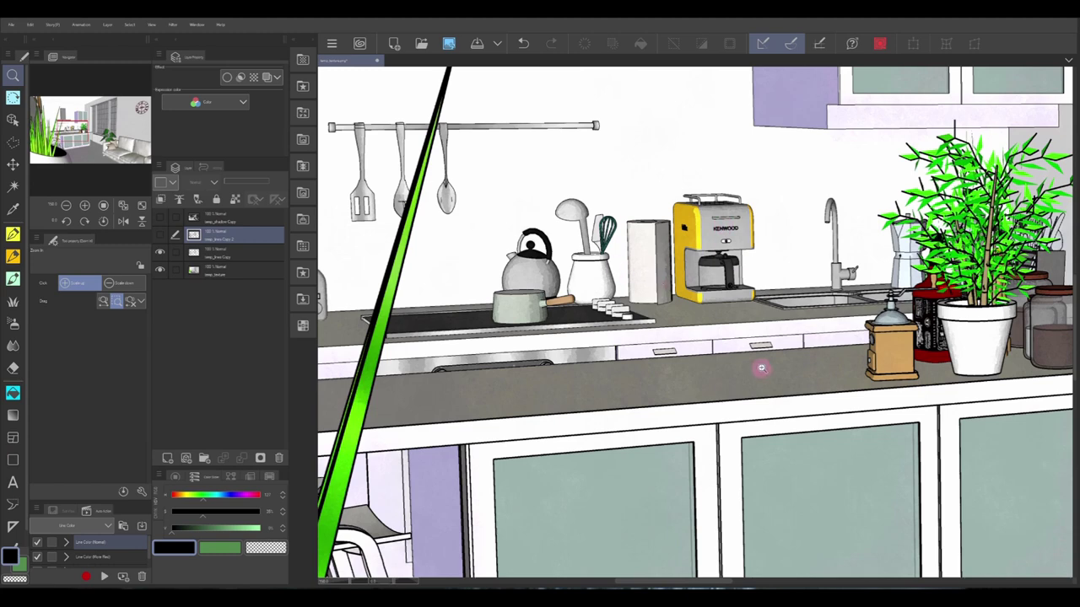
{"action": "left_click", "coordinate": [159, 240]}
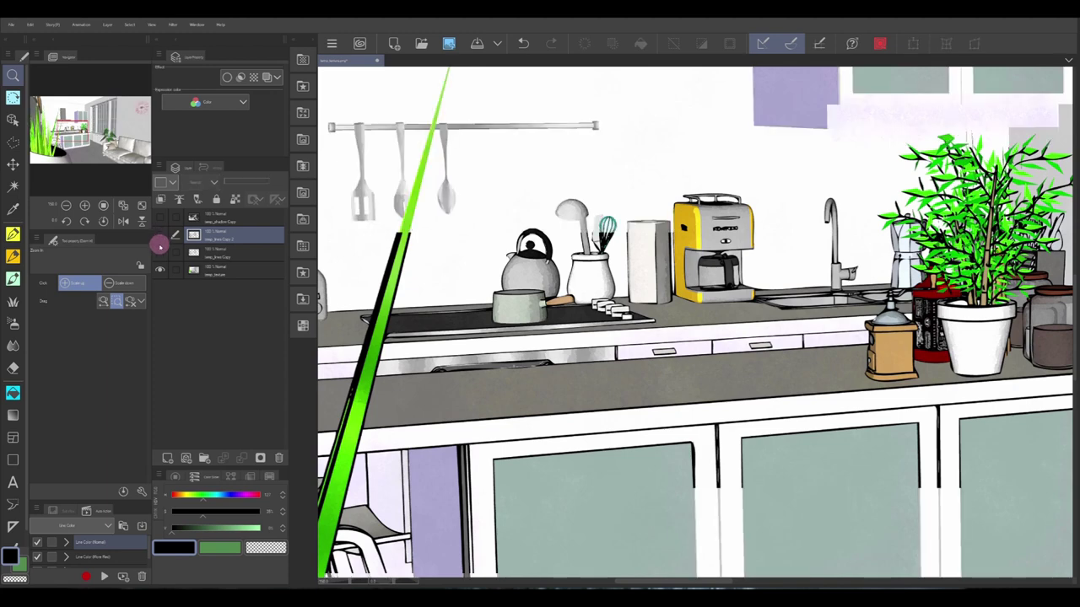
Step: Thicken the old line layer's strokes with the Adjust line width filter
{"action": "left_click", "coordinate": [220, 253]}
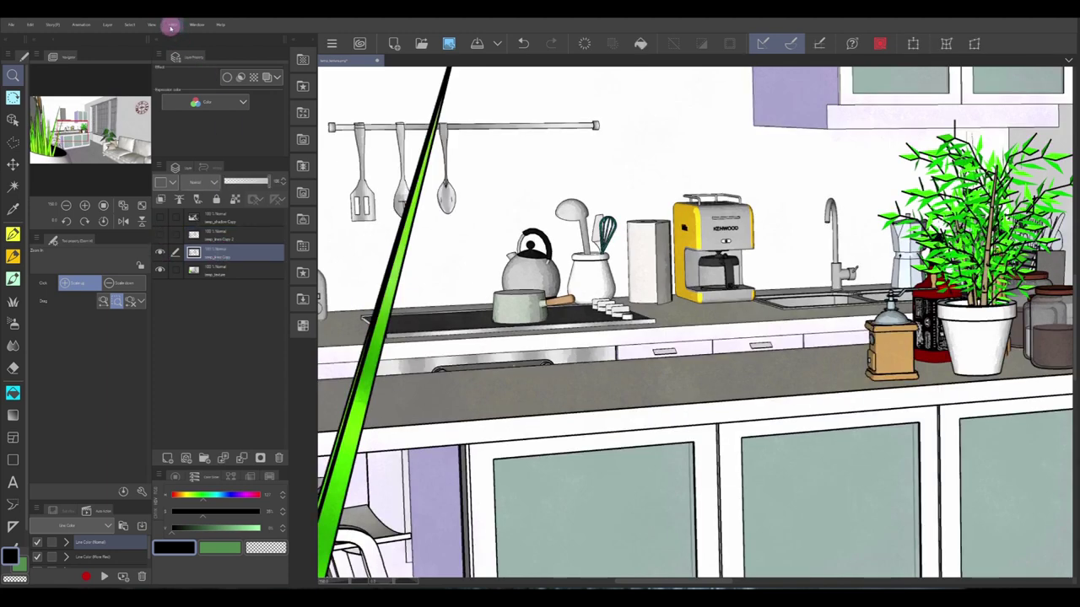
{"action": "left_click", "coordinate": [169, 25]}
{"action": "mouse_move", "coordinate": [194, 54]}
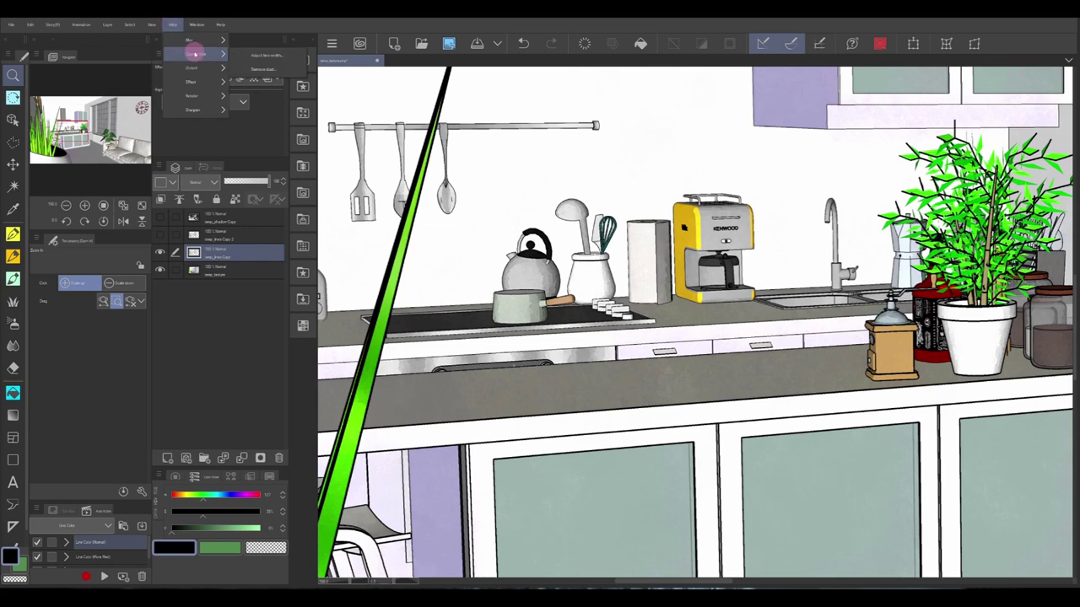
{"action": "left_click", "coordinate": [276, 57]}
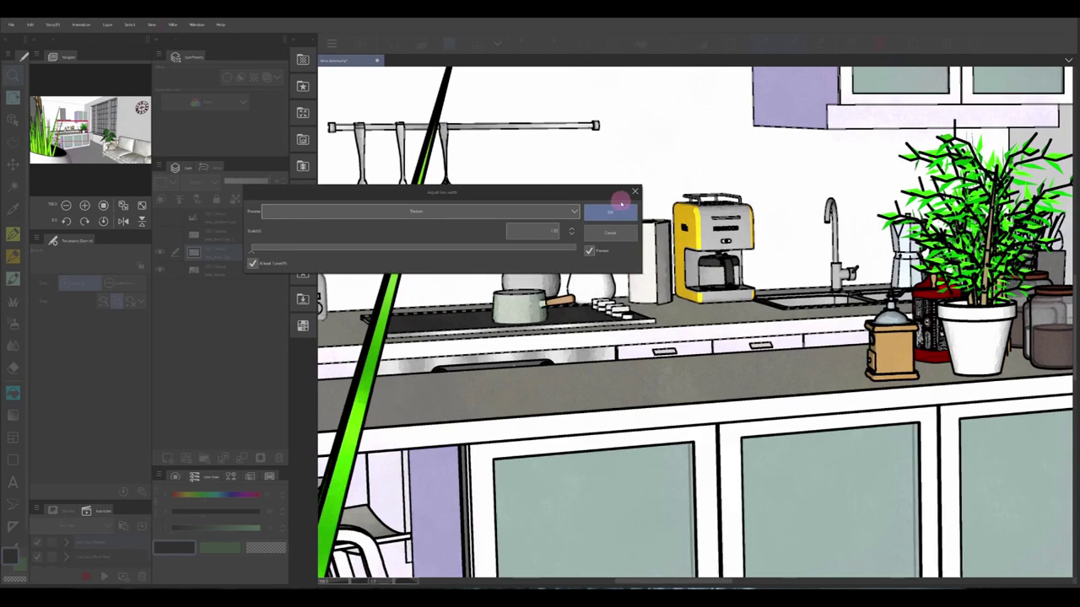
{"action": "left_click", "coordinate": [615, 212]}
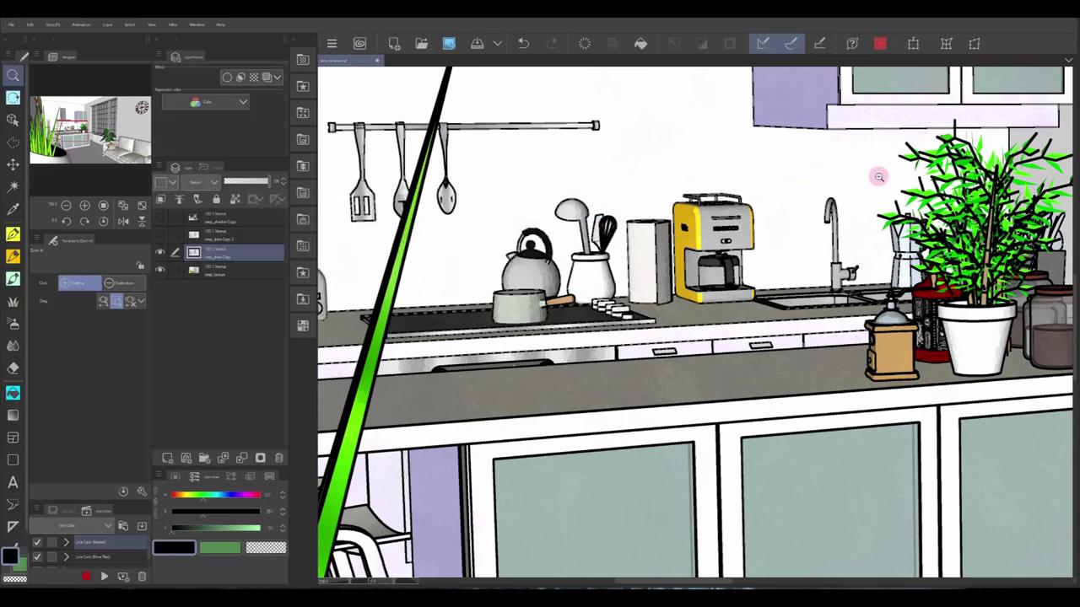
Step: Compare the thickened old lines with the traced lines, keep the traced layer visible, and delete the old line layer
{"action": "scroll", "coordinate": [881, 177], "scroll_direction": "up", "scroll_amount": 5}
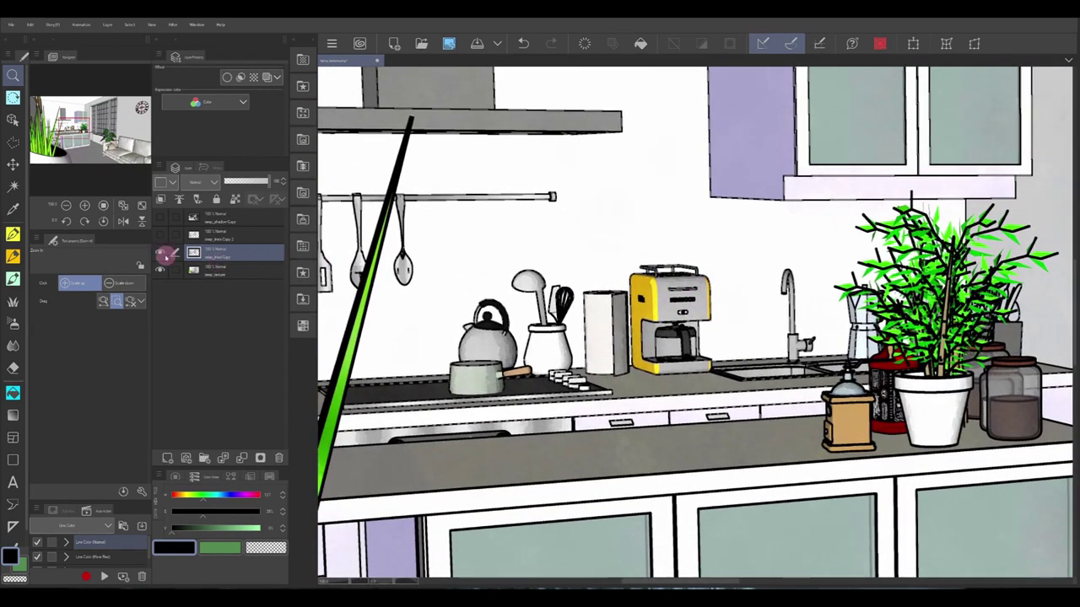
{"action": "left_click", "coordinate": [160, 235]}
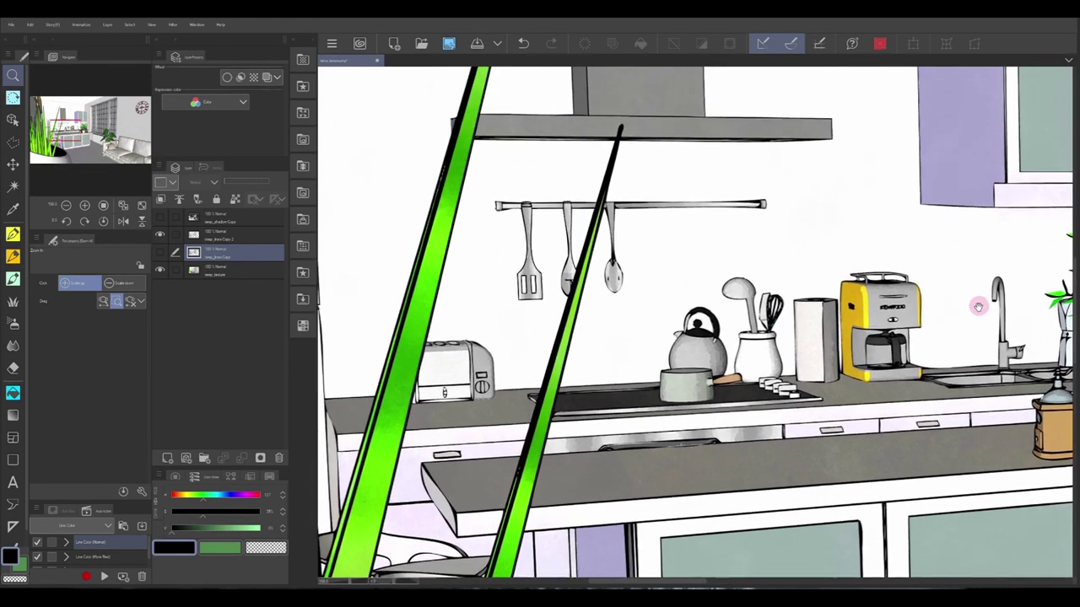
{"action": "left_click_drag", "start_coordinate": [977, 306], "coordinate": [765, 343]}
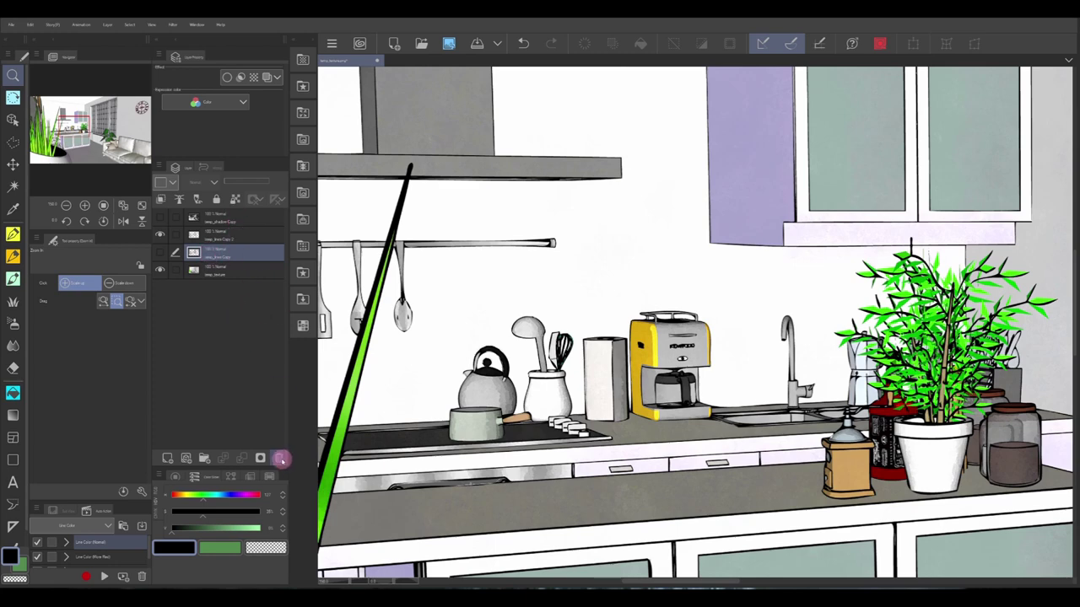
{"action": "left_click", "coordinate": [279, 458]}
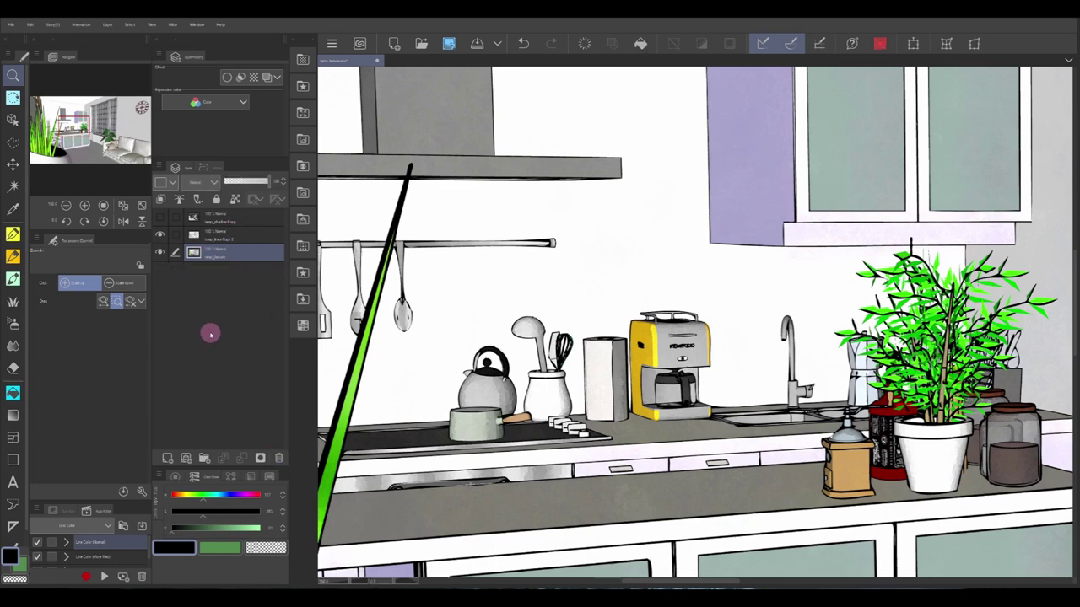
{"action": "key", "text": "ctrl+0"}
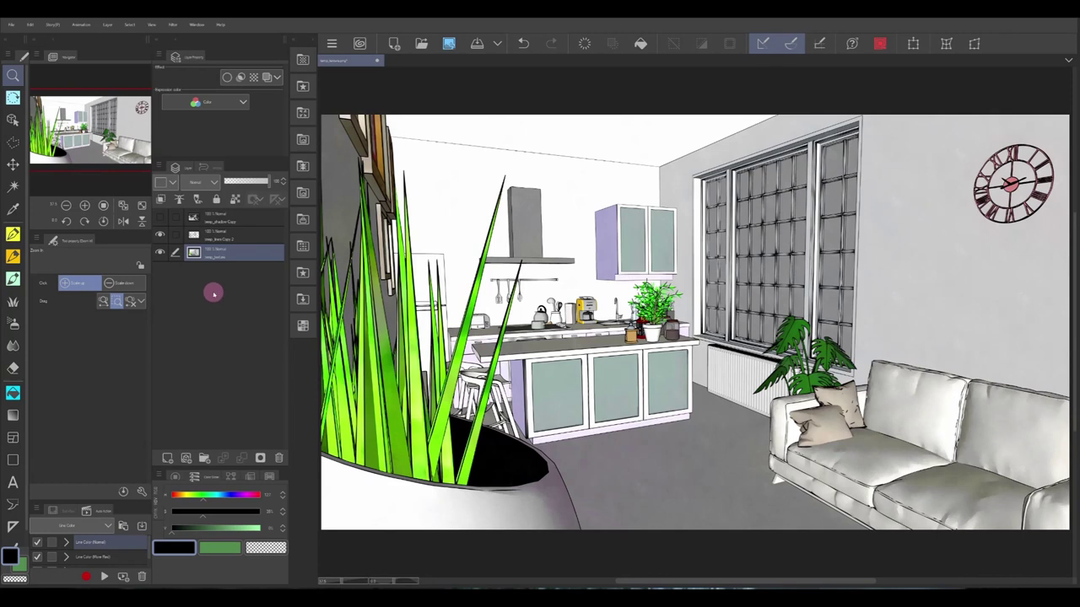
Step: On the traced line layer, ink the gaps in the front cushion's outline and erase the stray marks inside the back cushion
{"action": "left_click", "coordinate": [236, 218]}
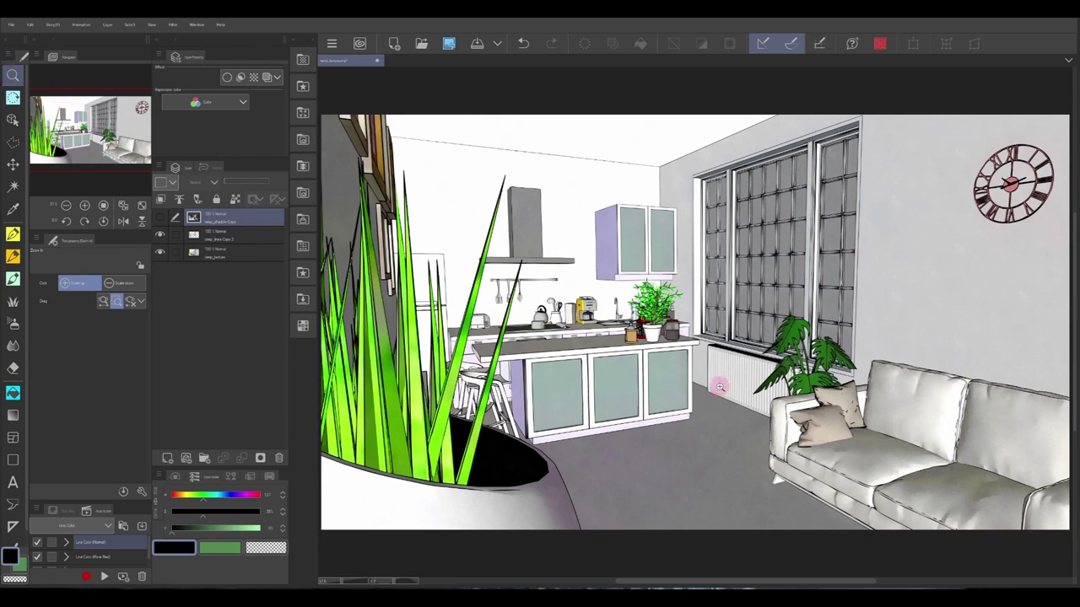
{"action": "left_click_drag", "start_coordinate": [729, 368], "coordinate": [860, 445]}
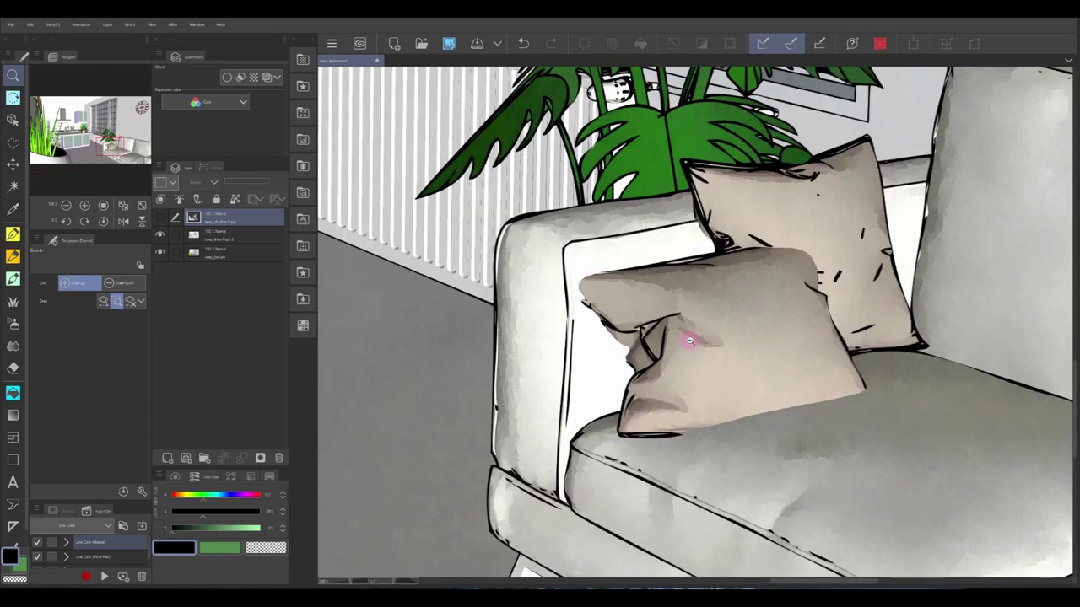
{"action": "left_click", "coordinate": [218, 235]}
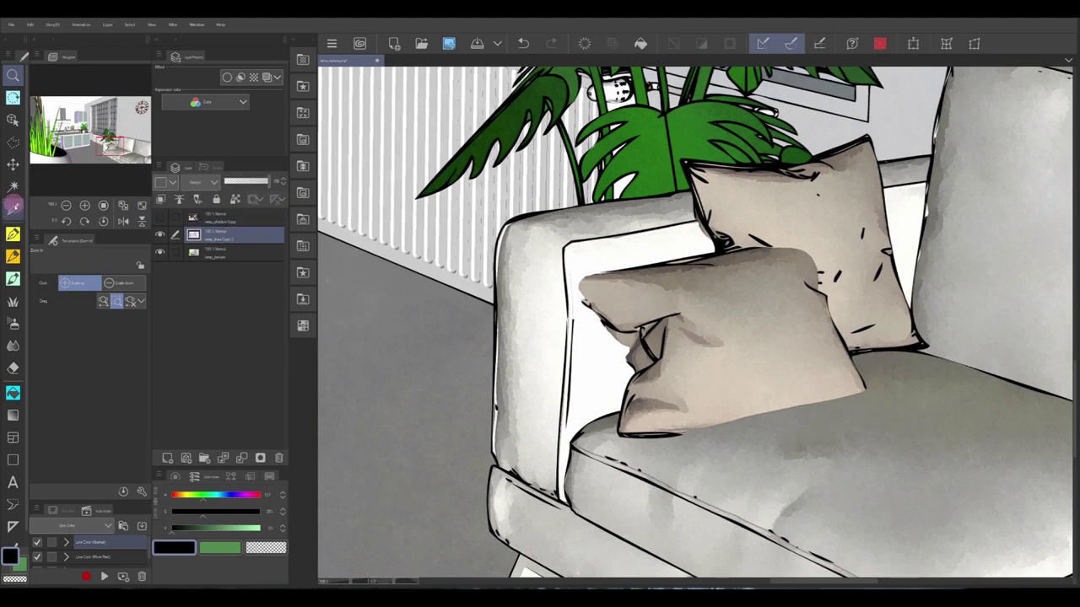
{"action": "left_click", "coordinate": [13, 234]}
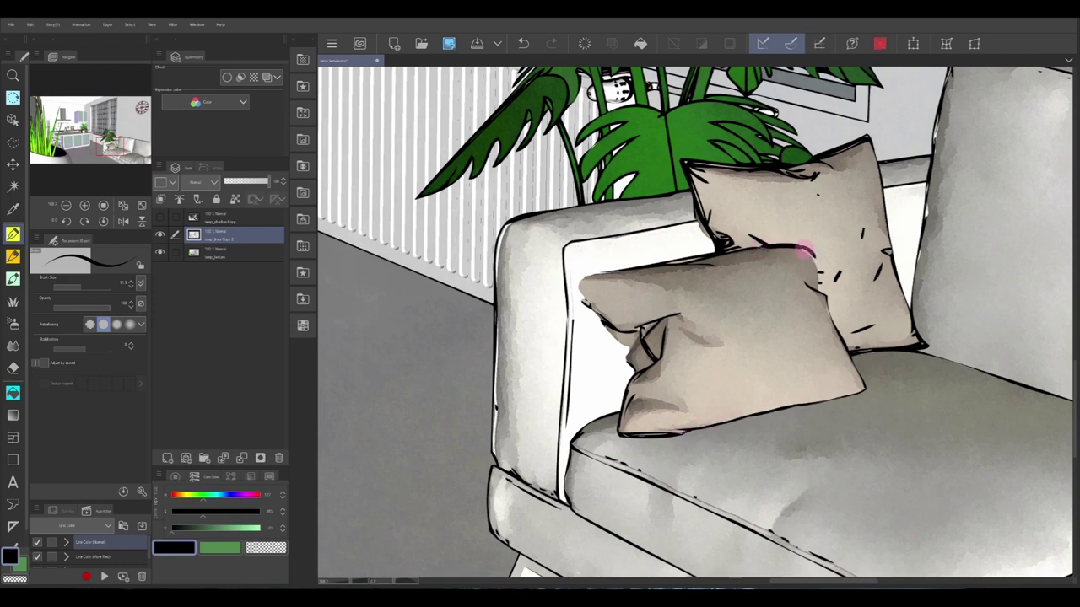
{"action": "left_click", "coordinate": [522, 43]}
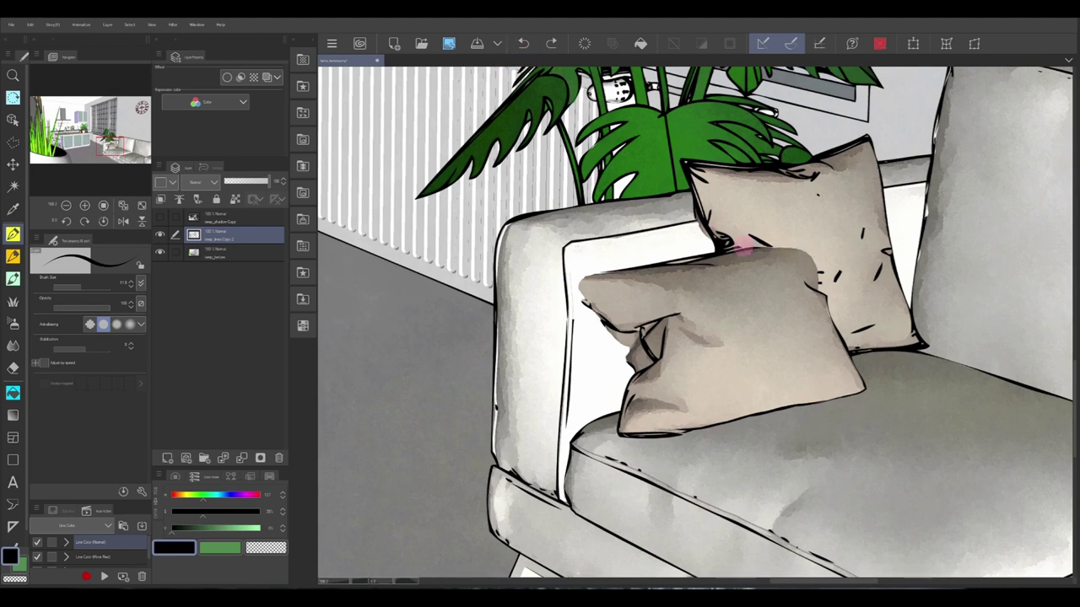
{"action": "left_click_drag", "start_coordinate": [759, 243], "coordinate": [816, 260]}
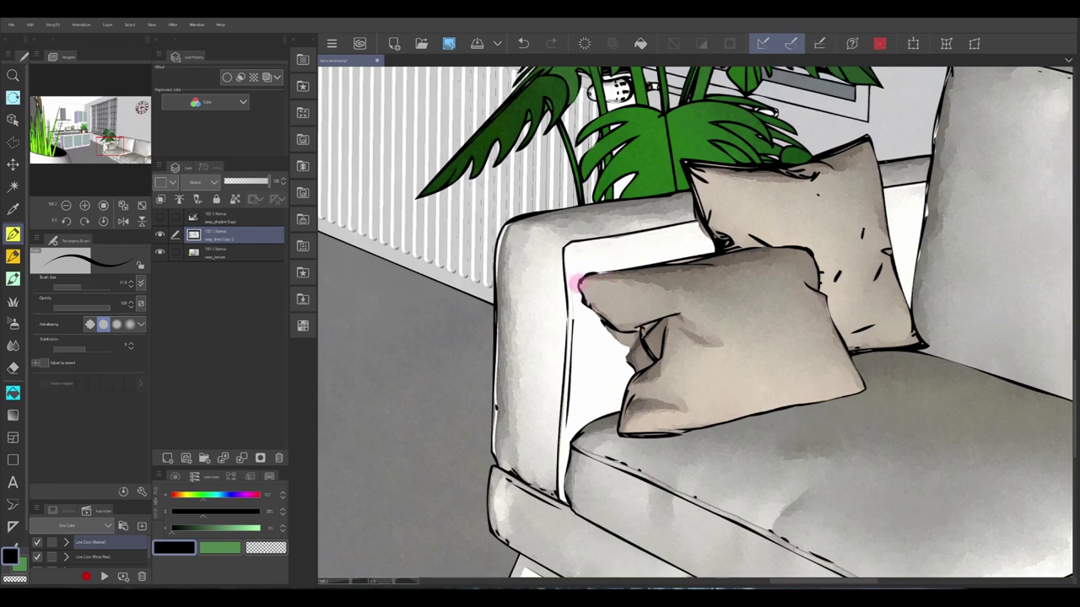
{"action": "left_click", "coordinate": [524, 42]}
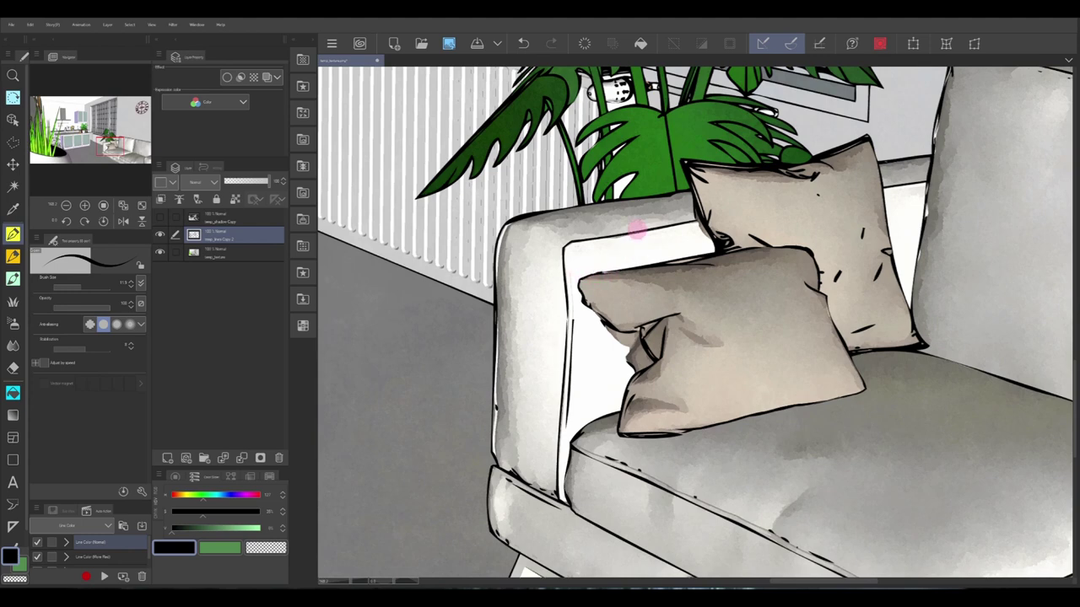
{"action": "left_click", "coordinate": [13, 368]}
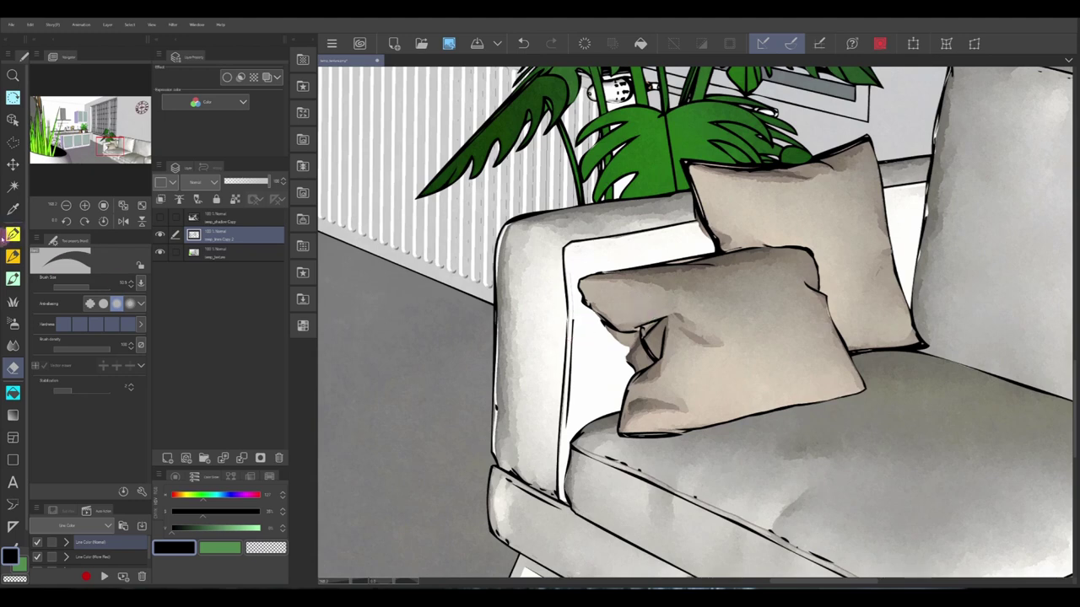
{"action": "key", "text": "p"}
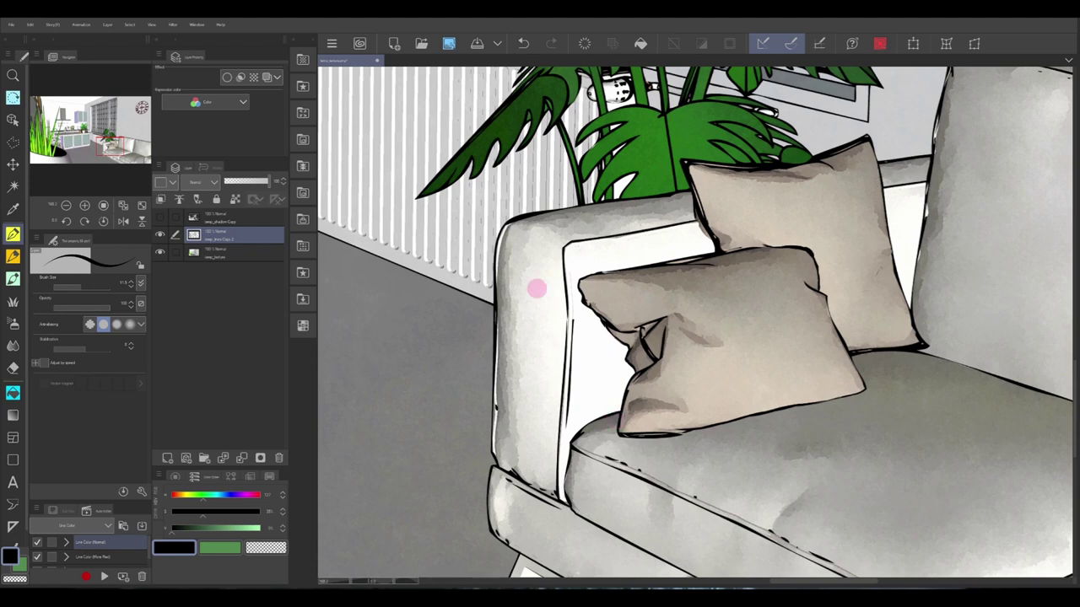
Step: Delete the blank layer above the traced line layer and make the shadow layer visible
{"action": "scroll", "coordinate": [537, 290], "scroll_direction": "down", "scroll_amount": 6}
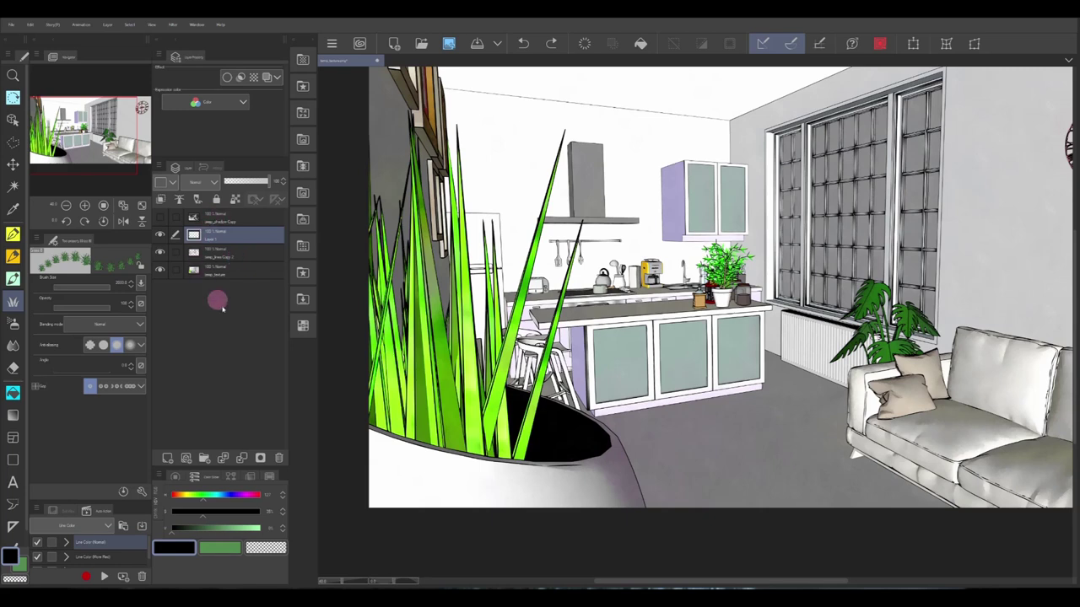
{"action": "left_click", "coordinate": [278, 456]}
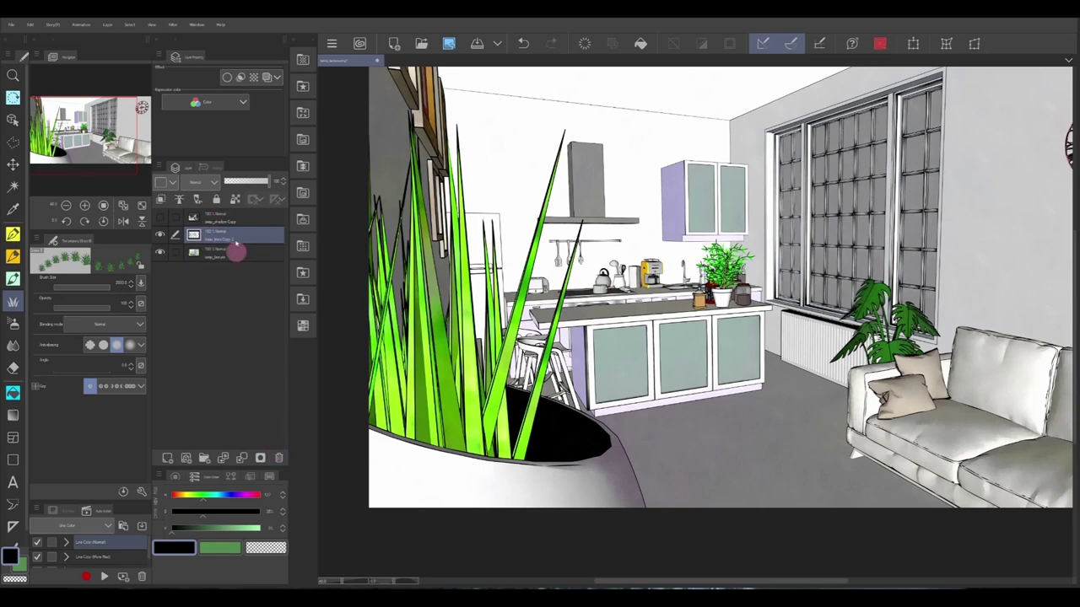
{"action": "left_click", "coordinate": [158, 218]}
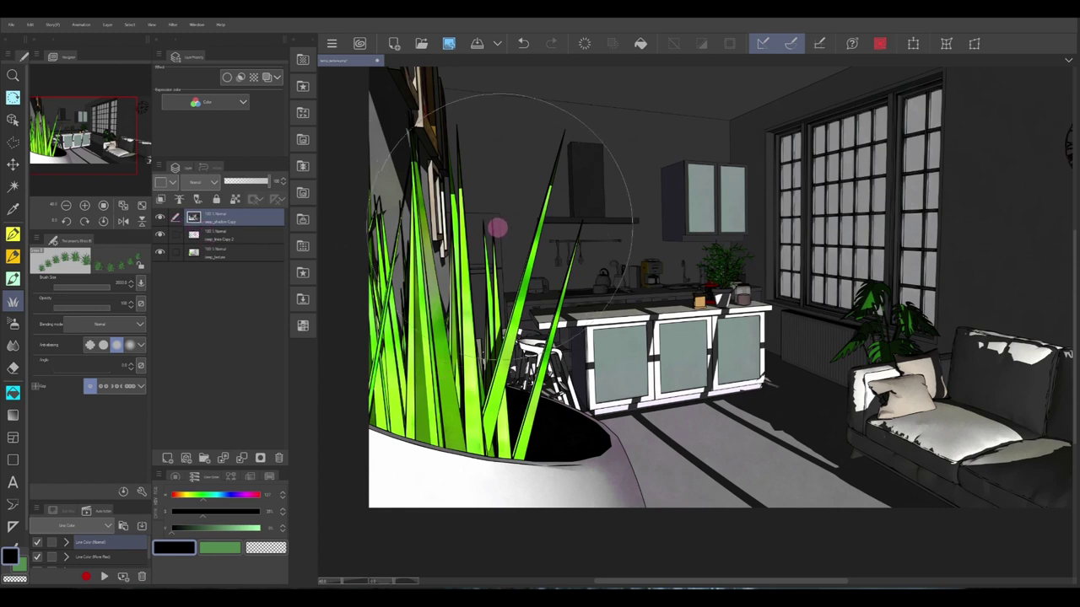
Step: Add a new layer above the shadow layer, clip it to the shadows, and fill it with light purple
{"action": "key", "text": "p"}
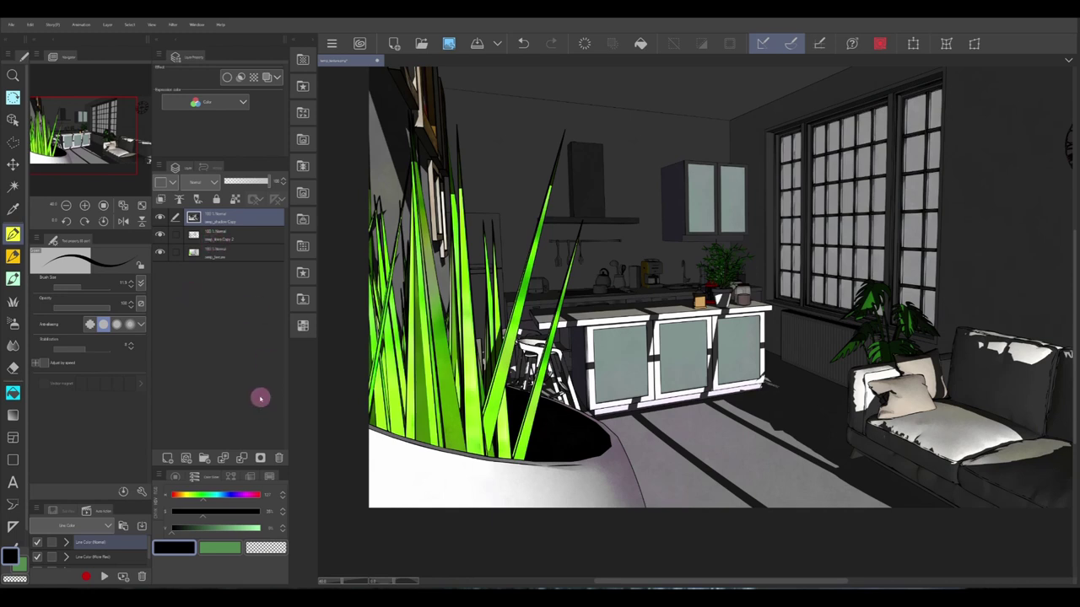
{"action": "left_click", "coordinate": [167, 458]}
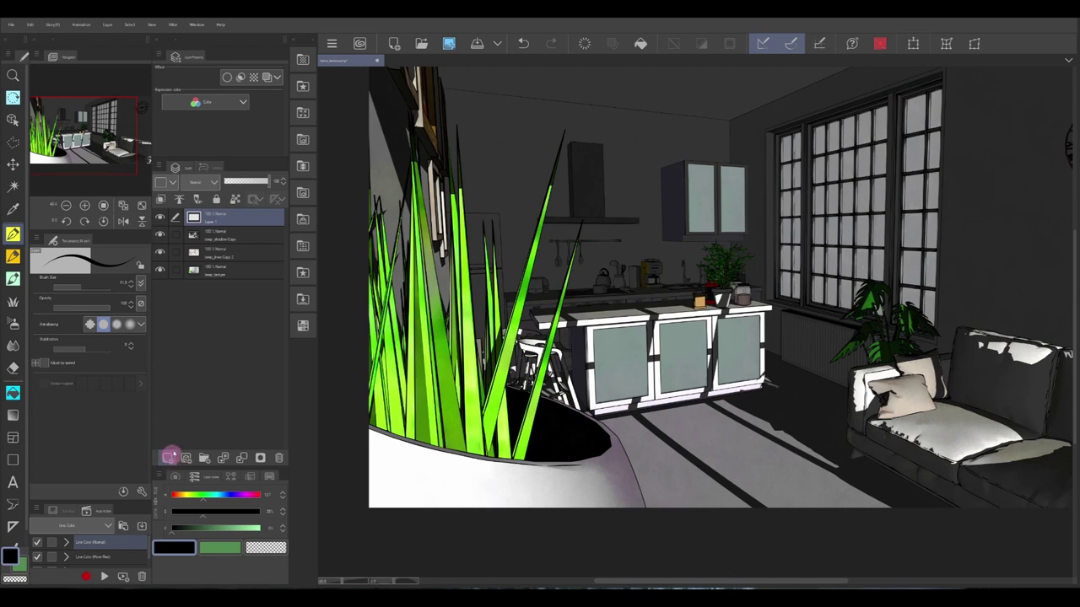
{"action": "left_click", "coordinate": [160, 200]}
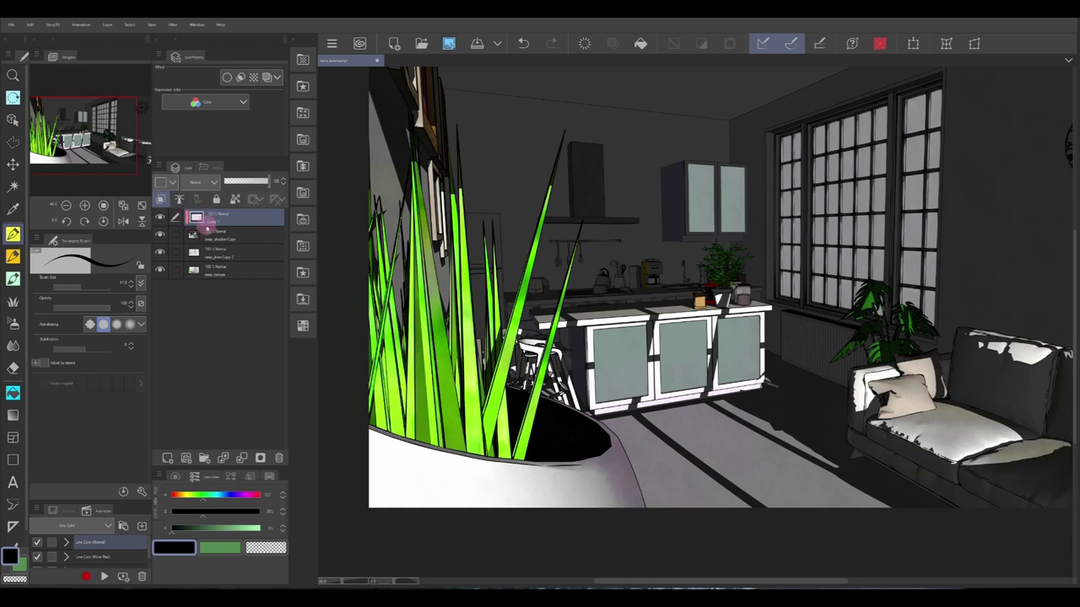
{"action": "left_click_drag", "start_coordinate": [205, 237], "coordinate": [217, 237]}
{"action": "mouse_move", "coordinate": [253, 495]}
{"action": "left_mouse_down"}
{"action": "mouse_move", "coordinate": [235, 498]}
{"action": "mouse_move", "coordinate": [229, 529]}
{"action": "mouse_move", "coordinate": [230, 502]}
{"action": "mouse_move", "coordinate": [206, 517]}
{"action": "mouse_move", "coordinate": [232, 531]}
{"action": "left_mouse_up"}
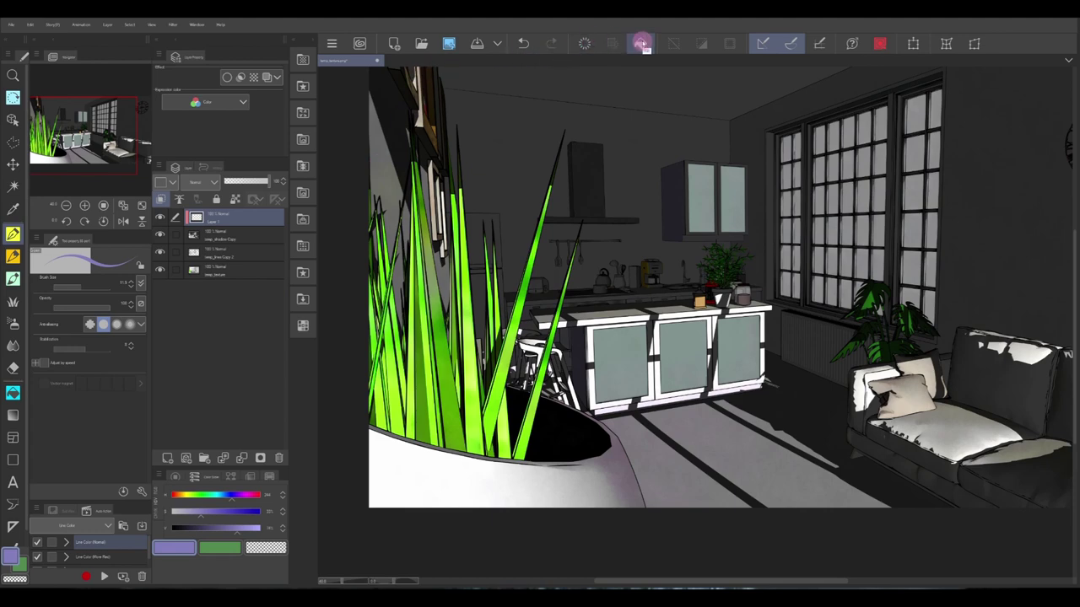
{"action": "left_click", "coordinate": [641, 42]}
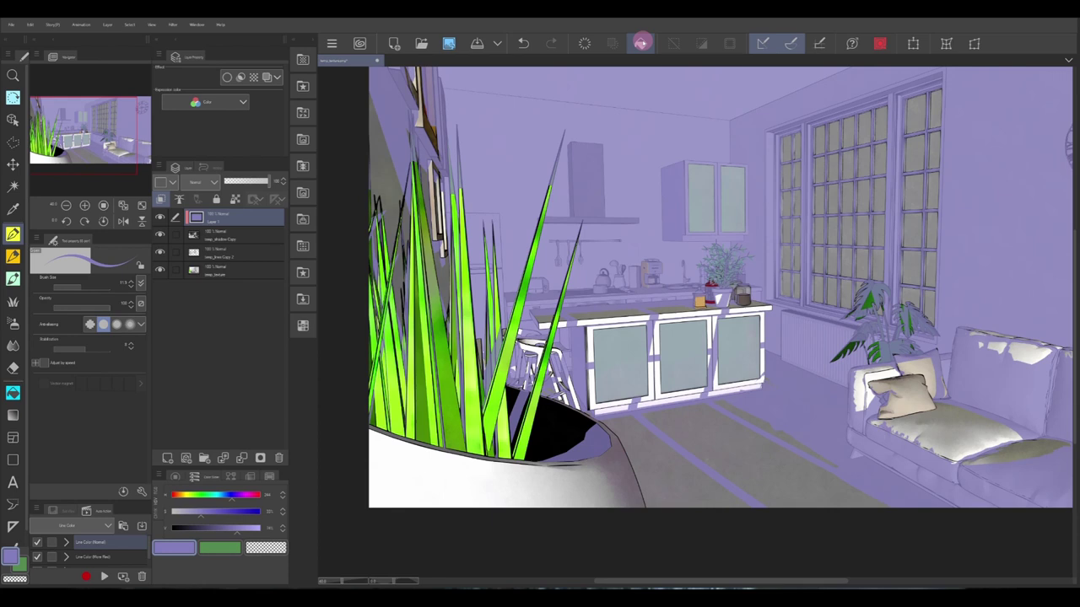
Step: Set the shadow layer's blending mode to Multiply and compare the result with the clipped colour layer hidden and shown
{"action": "left_click", "coordinate": [260, 235]}
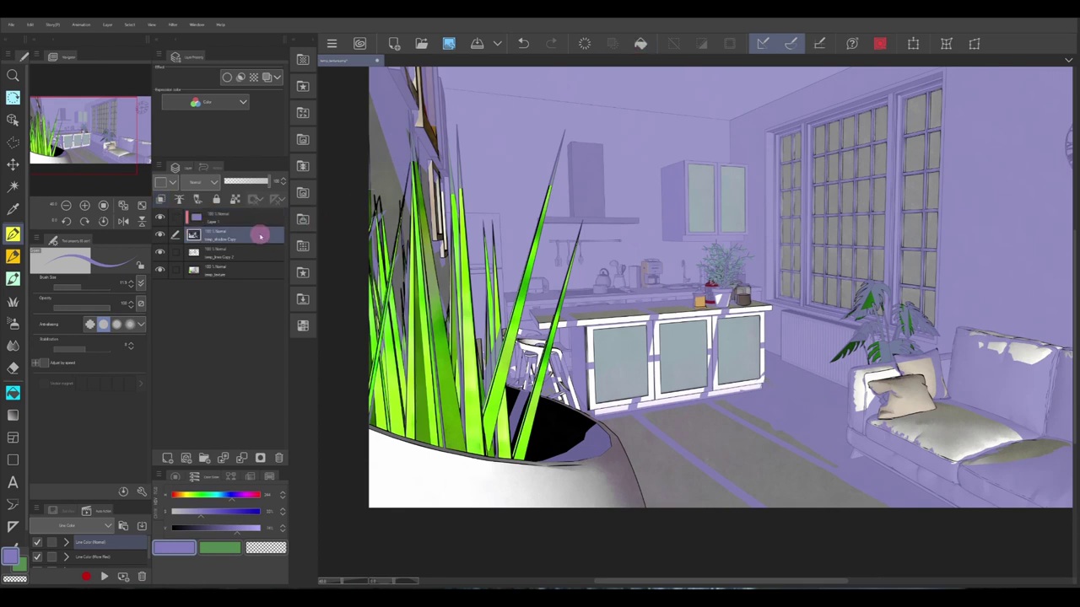
{"action": "left_click", "coordinate": [203, 183]}
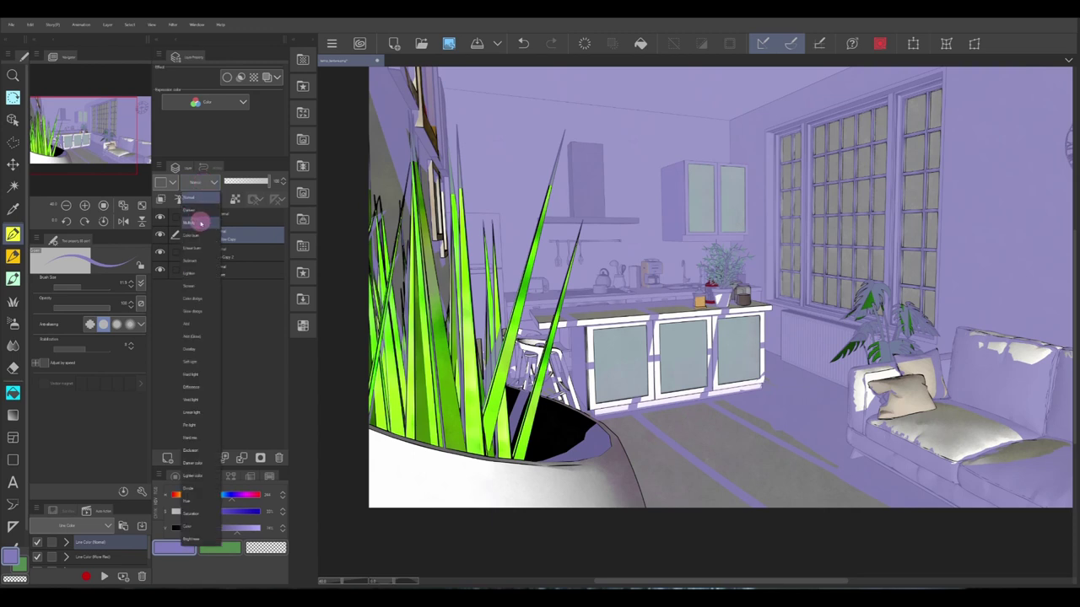
{"action": "left_click", "coordinate": [190, 221]}
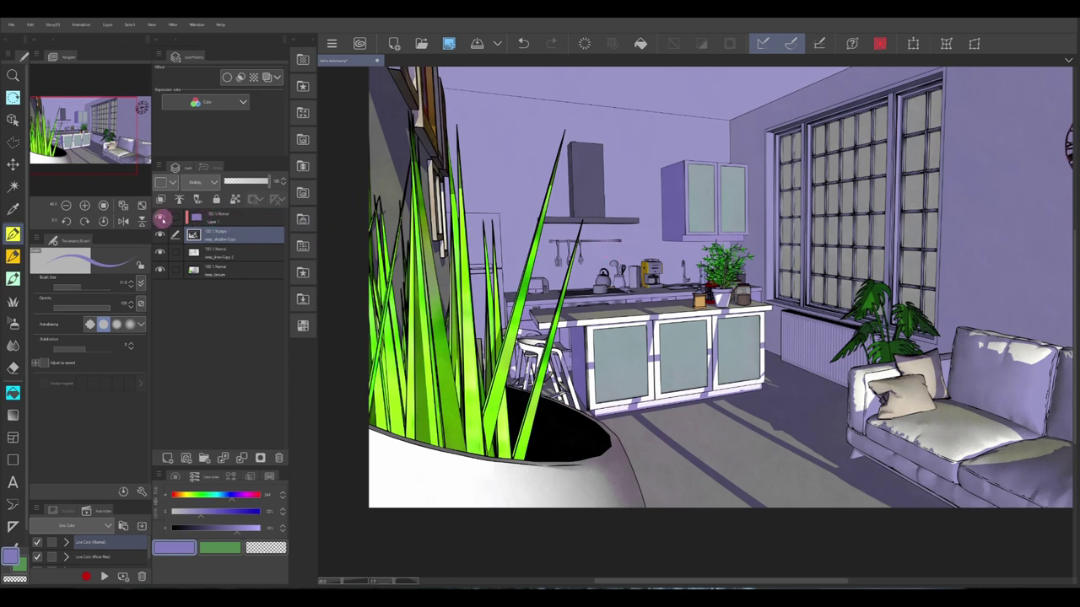
{"action": "left_click", "coordinate": [159, 218]}
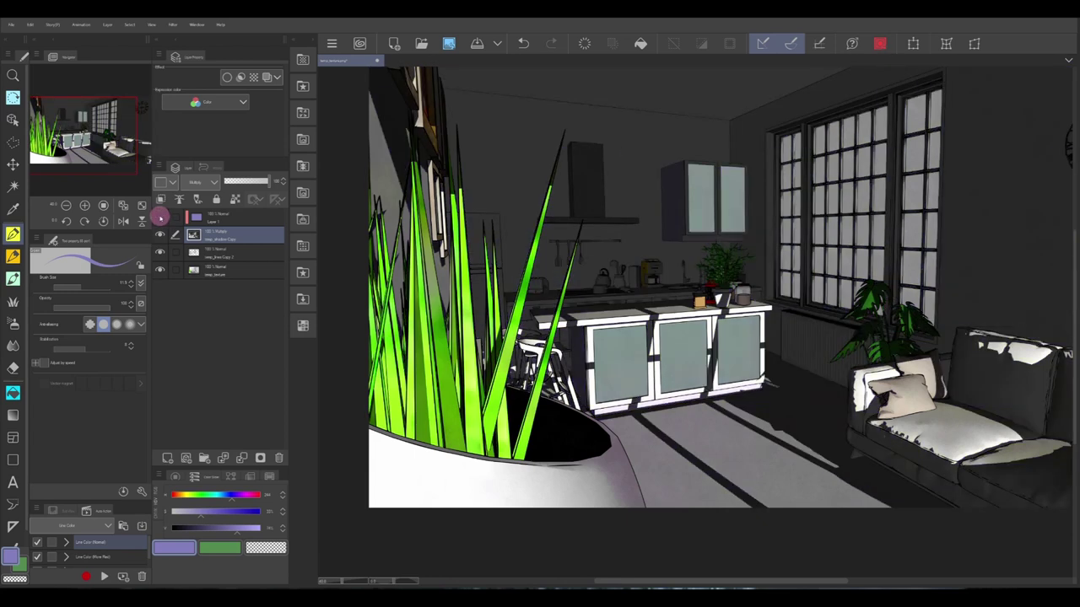
{"action": "left_click", "coordinate": [159, 218]}
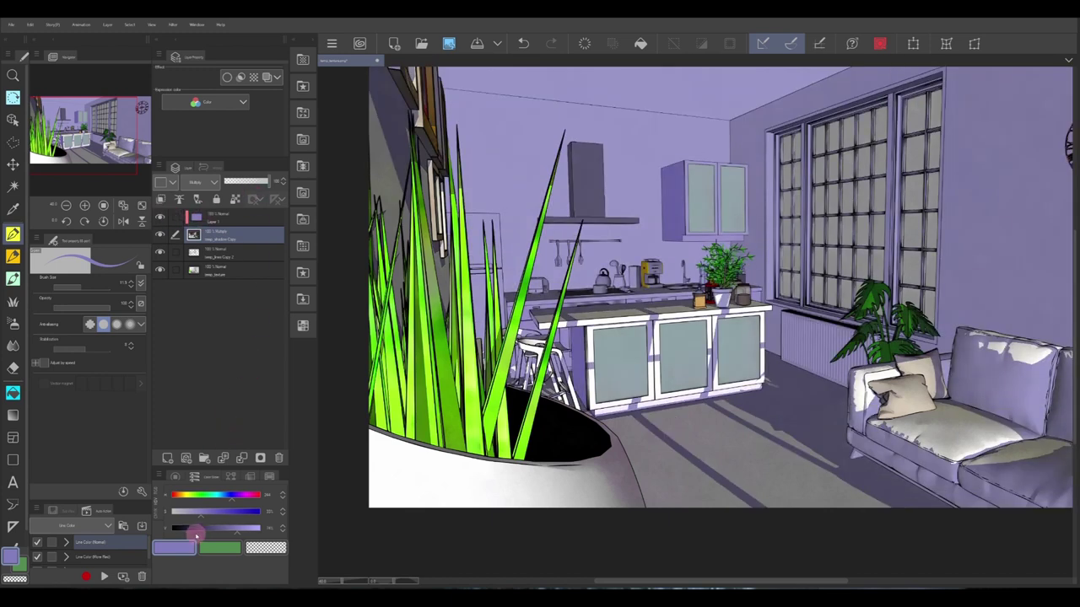
Step: Refill the clipped colour layer with a darker, more saturated purple
{"action": "left_click_drag", "start_coordinate": [213, 528], "coordinate": [224, 528]}
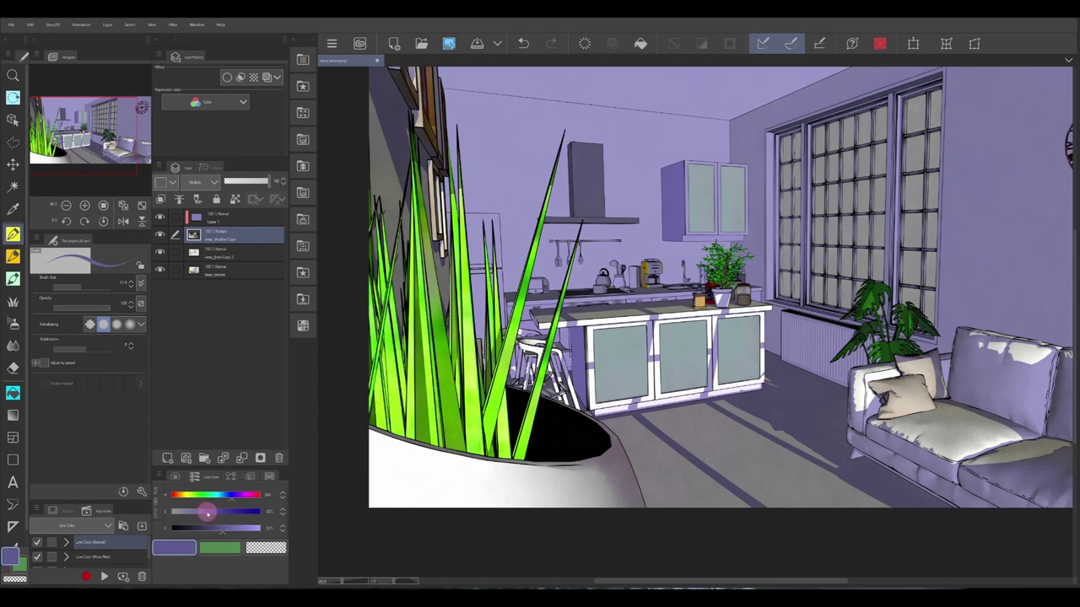
{"action": "left_click", "coordinate": [640, 43]}
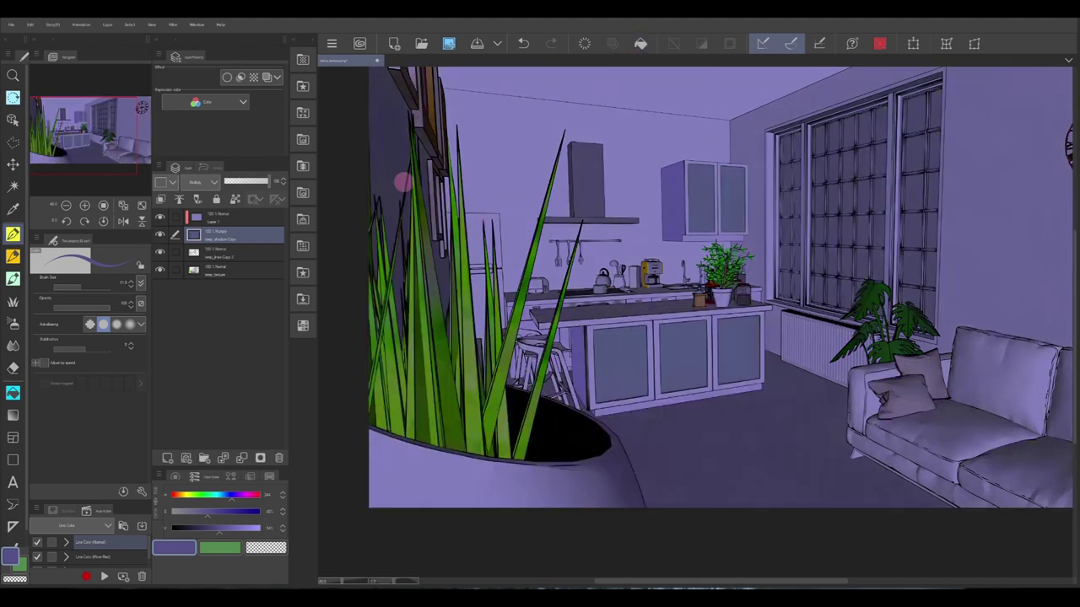
{"action": "key", "text": "ctrl+z"}
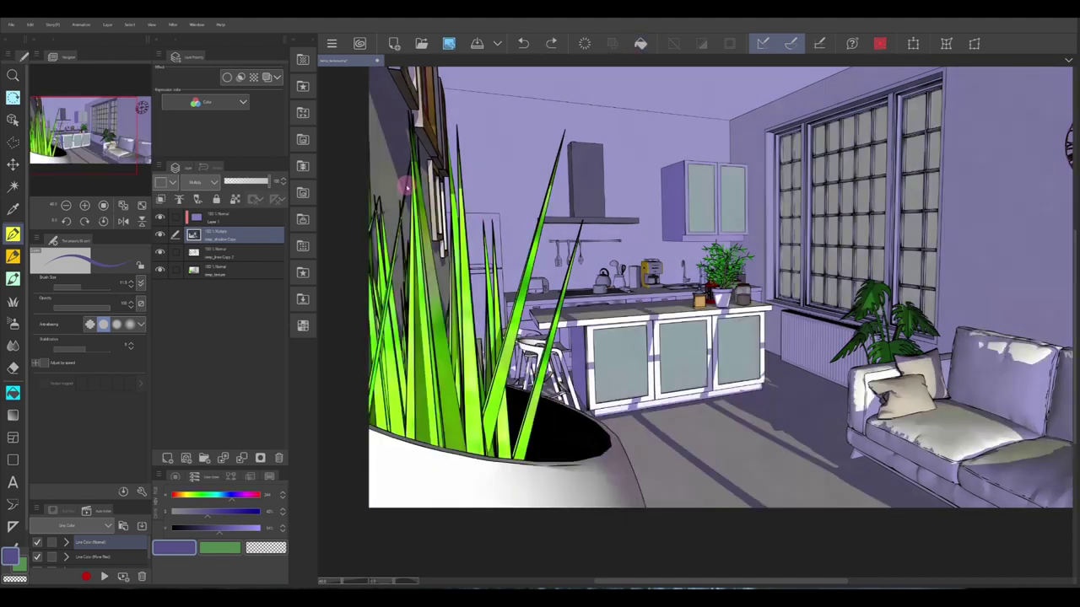
{"action": "left_click", "coordinate": [255, 217]}
{"action": "left_click", "coordinate": [640, 43]}
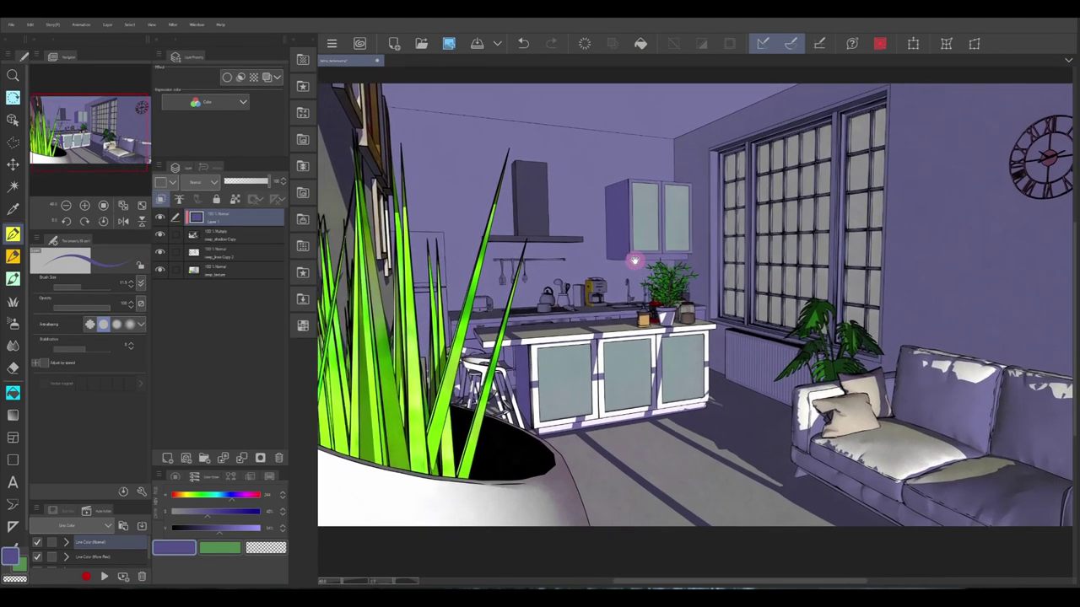
Step: Lay a violet foreground-to-transparent gradient over the clipped colour layer, running diagonally from the sofa toward the bookshelf
{"action": "left_click_drag", "start_coordinate": [212, 498], "coordinate": [240, 498]}
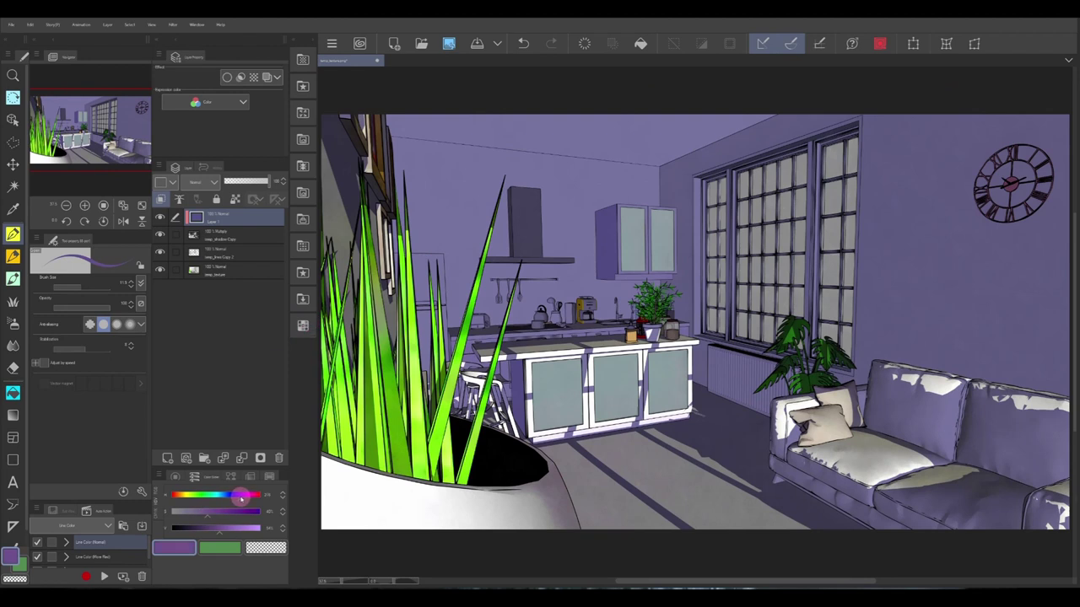
{"action": "left_click", "coordinate": [13, 415]}
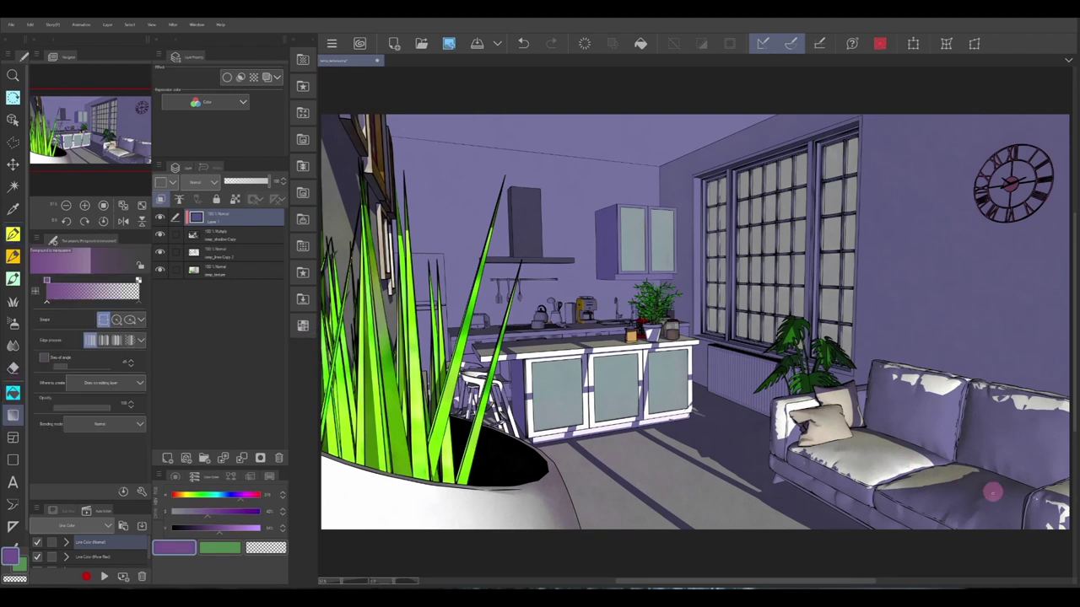
{"action": "left_click_drag", "start_coordinate": [1056, 517], "coordinate": [393, 115]}
Step: Add a warm brown foreground-to-transparent gradient to the clipped colour layer along the same diagonal from the sofa
{"action": "left_click", "coordinate": [182, 496]}
{"action": "left_click_drag", "start_coordinate": [182, 496], "coordinate": [177, 496]}
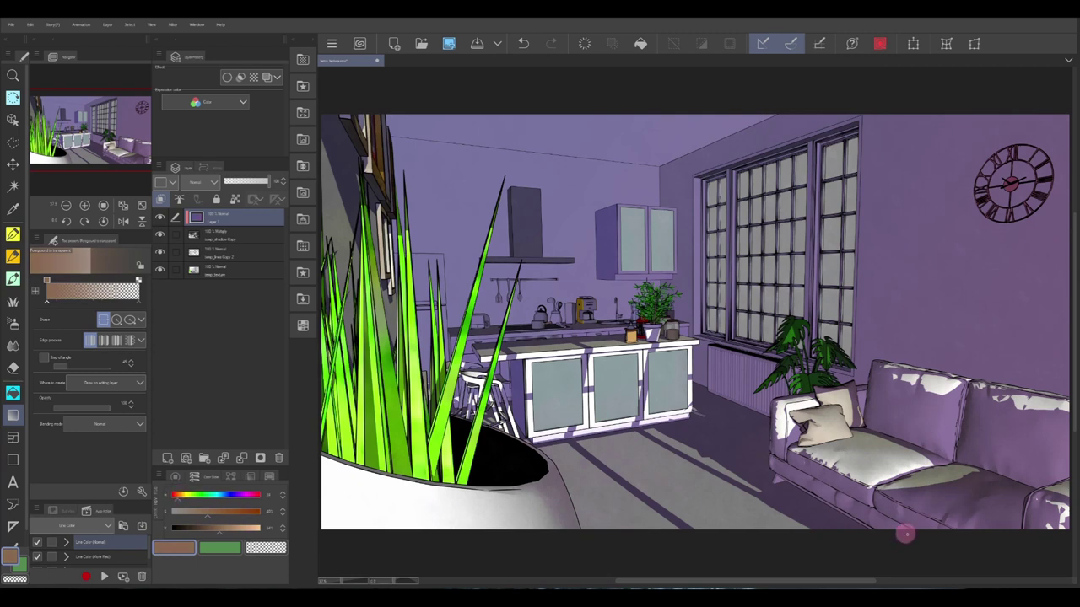
{"action": "left_click_drag", "start_coordinate": [1053, 538], "coordinate": [403, 103]}
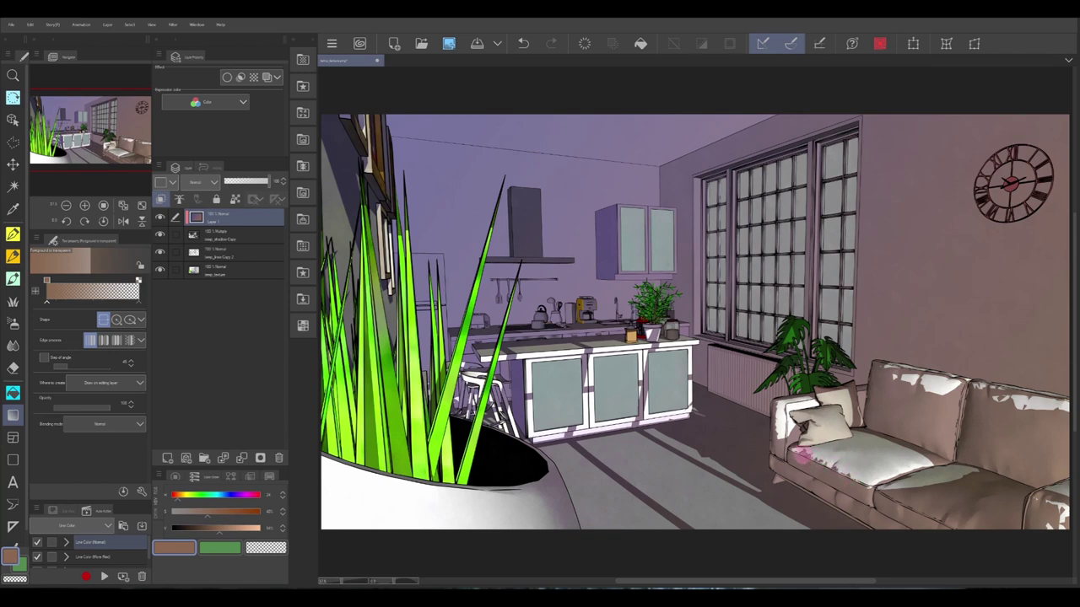
Step: On the shadow layer, erase the jagged shadow bits along the front edge of the sofa's seat cushion
{"action": "key", "text": "slash"}
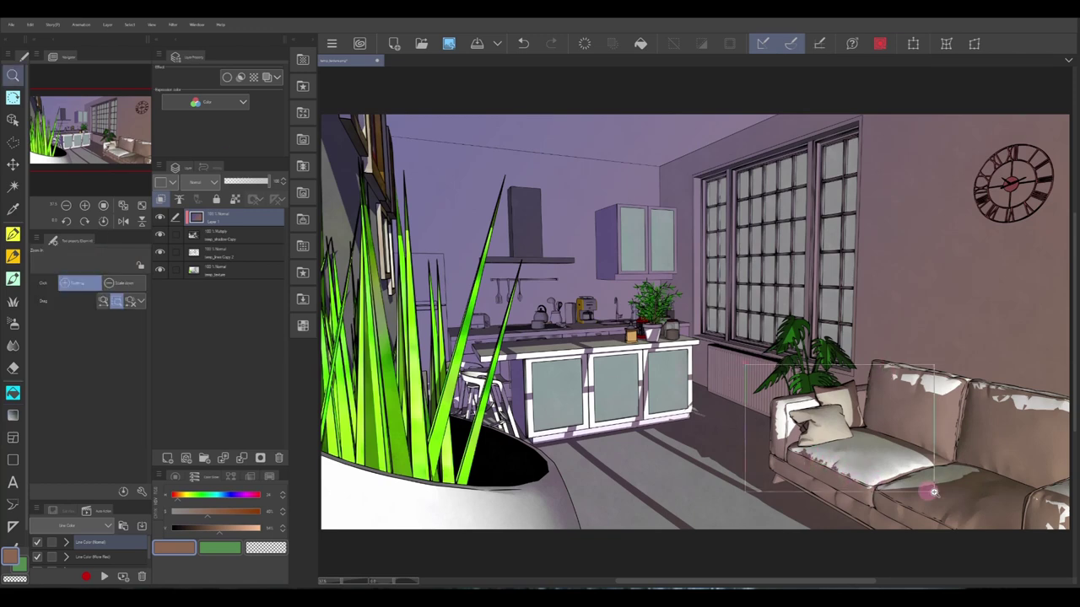
{"action": "left_click", "coordinate": [959, 507]}
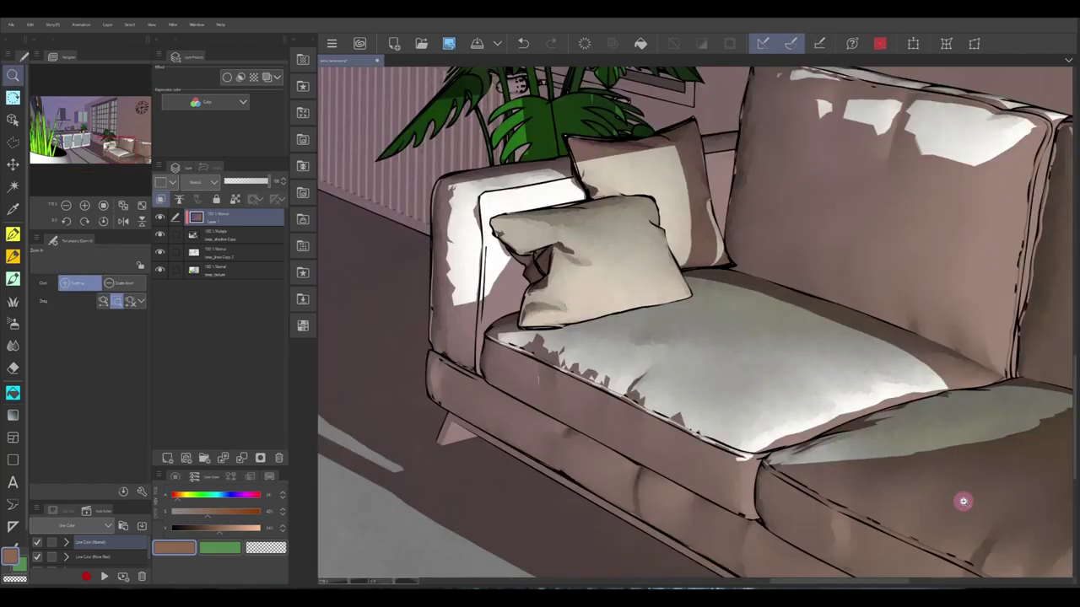
{"action": "key", "text": "e"}
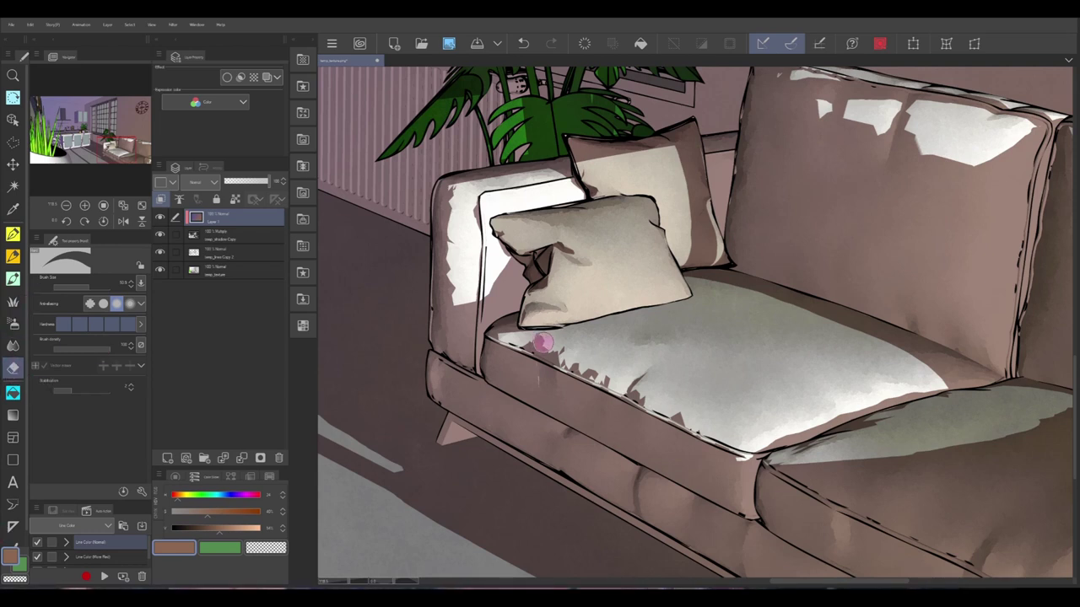
{"action": "key", "text": "ctrl+z"}
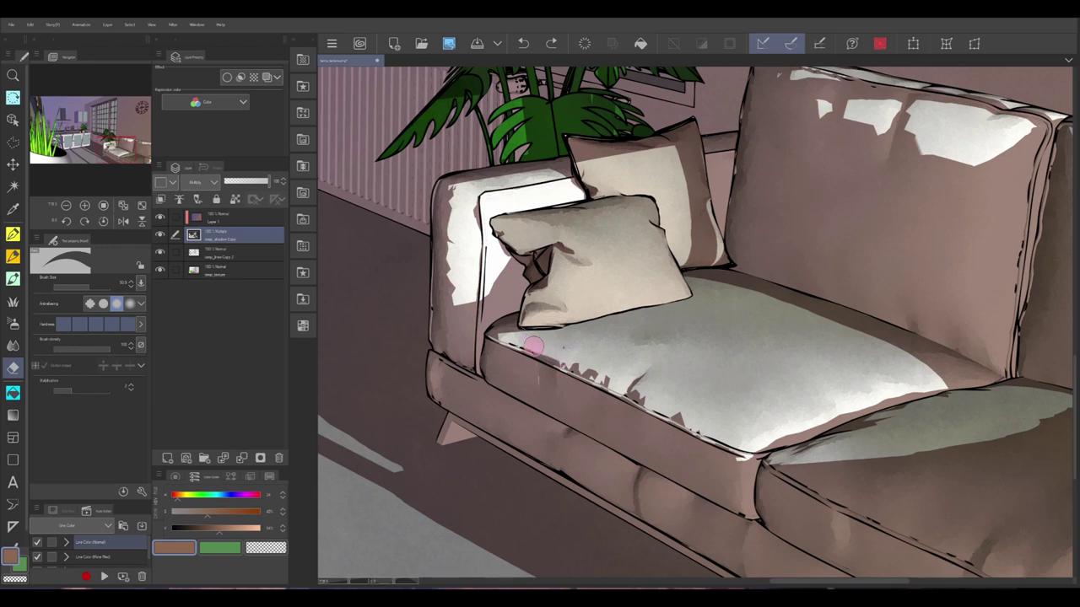
{"action": "mouse_move", "coordinate": [513, 339]}
{"action": "left_mouse_down"}
{"action": "mouse_move", "coordinate": [646, 397]}
{"action": "mouse_move", "coordinate": [631, 380]}
{"action": "mouse_move", "coordinate": [693, 426]}
{"action": "mouse_move", "coordinate": [740, 441]}
{"action": "mouse_move", "coordinate": [501, 338]}
{"action": "left_mouse_up"}
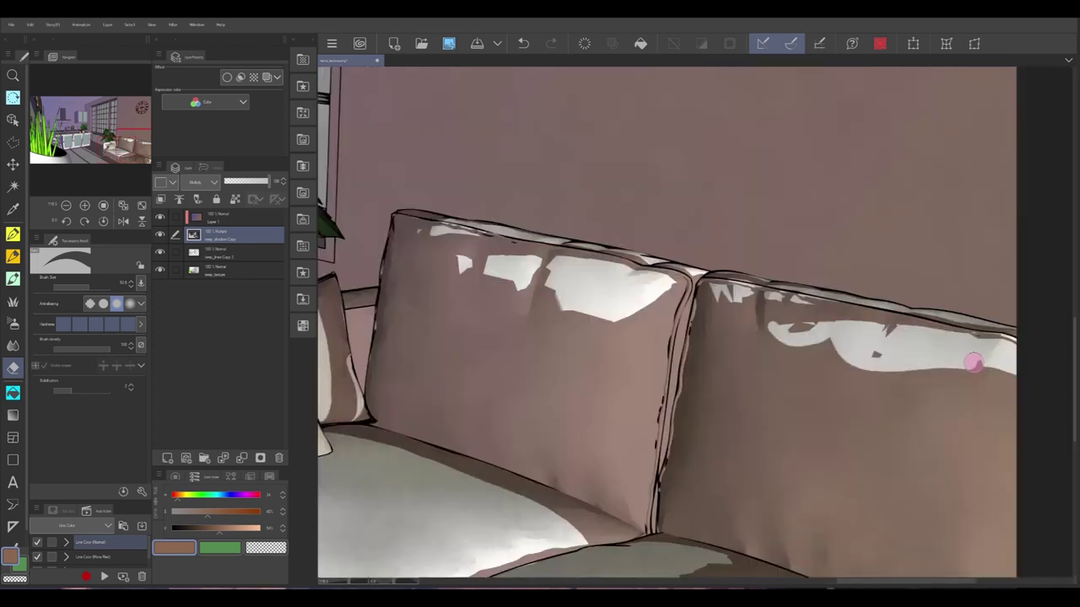
Step: Erase the stray shadow specks and smooth the jagged highlight edges on the sofa's back cushions and armrest
{"action": "mouse_move", "coordinate": [762, 309]}
{"action": "left_mouse_down"}
{"action": "mouse_move", "coordinate": [999, 351]}
{"action": "mouse_move", "coordinate": [964, 361]}
{"action": "mouse_move", "coordinate": [771, 336]}
{"action": "mouse_move", "coordinate": [797, 329]}
{"action": "mouse_move", "coordinate": [869, 353]}
{"action": "left_mouse_up"}
{"action": "left_click_drag", "start_coordinate": [694, 289], "coordinate": [727, 290]}
{"action": "mouse_move", "coordinate": [723, 289]}
{"action": "left_mouse_down"}
{"action": "mouse_move", "coordinate": [832, 304]}
{"action": "mouse_move", "coordinate": [849, 292]}
{"action": "mouse_move", "coordinate": [731, 289]}
{"action": "left_mouse_up"}
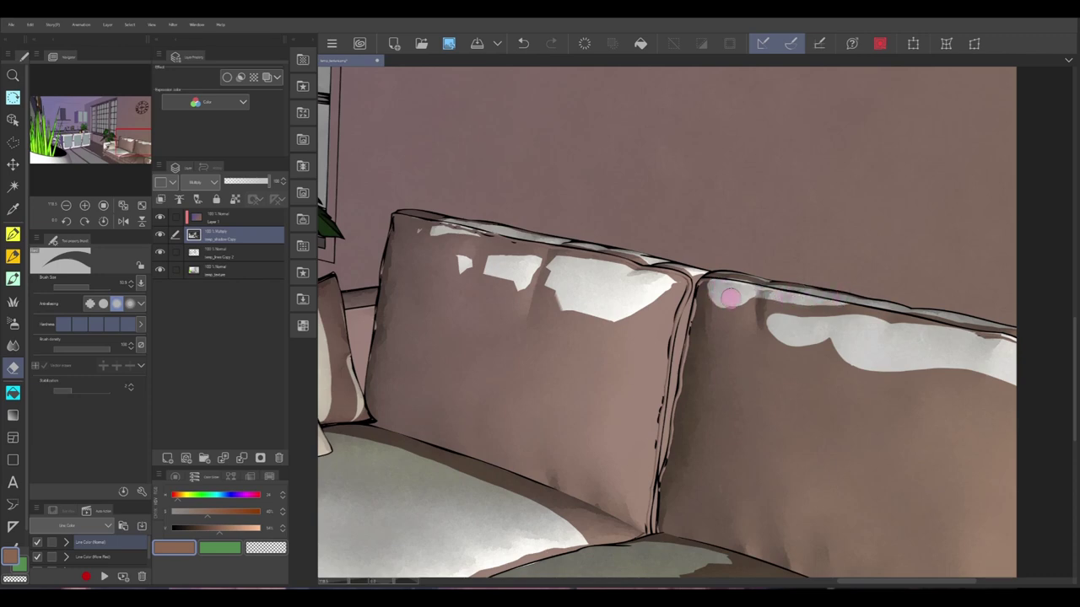
{"action": "scroll", "coordinate": [663, 289], "scroll_direction": "down", "scroll_amount": 3}
{"action": "scroll", "coordinate": [548, 338], "scroll_direction": "up", "scroll_amount": 2}
{"action": "mouse_move", "coordinate": [557, 321]}
{"action": "left_mouse_down"}
{"action": "mouse_move", "coordinate": [557, 295]}
{"action": "mouse_move", "coordinate": [557, 356]}
{"action": "mouse_move", "coordinate": [532, 314]}
{"action": "mouse_move", "coordinate": [537, 291]}
{"action": "mouse_move", "coordinate": [540, 397]}
{"action": "mouse_move", "coordinate": [542, 337]}
{"action": "left_mouse_up"}
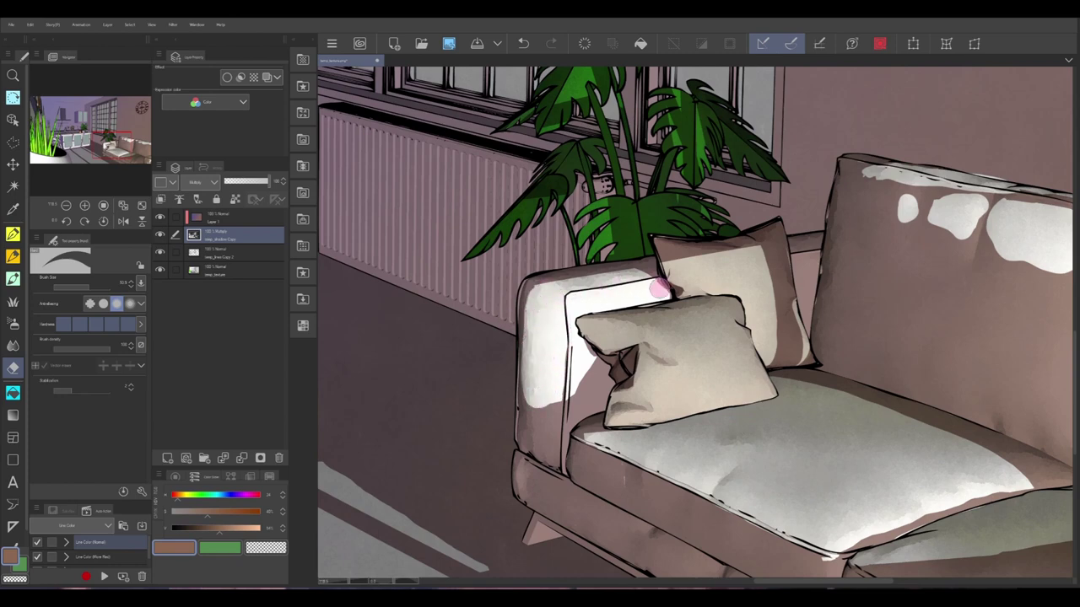
{"action": "scroll", "coordinate": [507, 398], "scroll_direction": "left", "scroll_amount": 10}
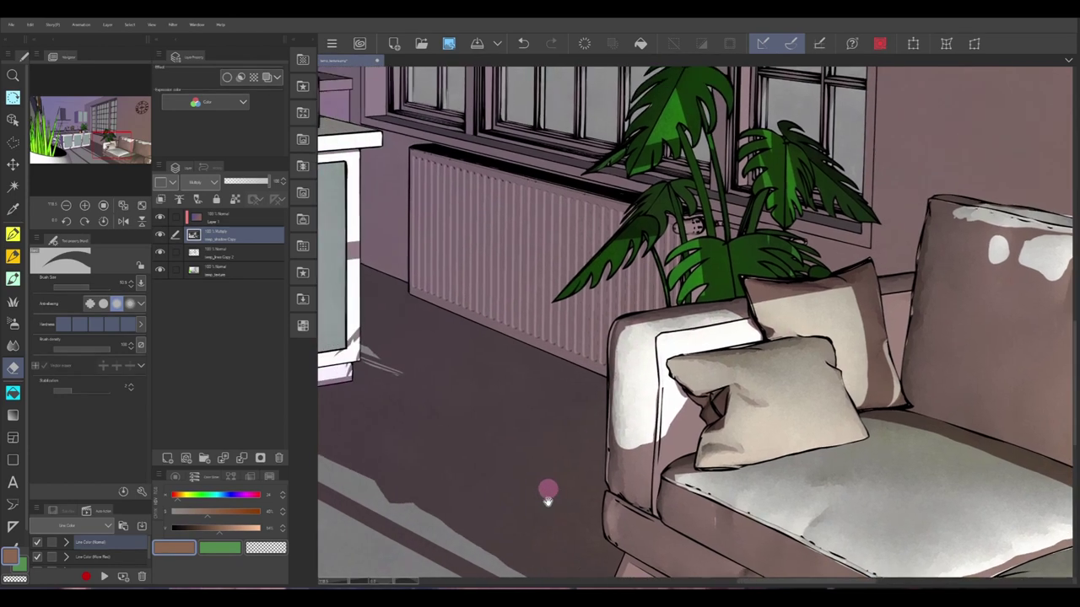
Step: Sample the shadow layer's black as the drawing colour with the layer-based Eyedropper, and return to the pen
{"action": "key", "text": "ctrl+0"}
{"action": "key", "text": "i"}
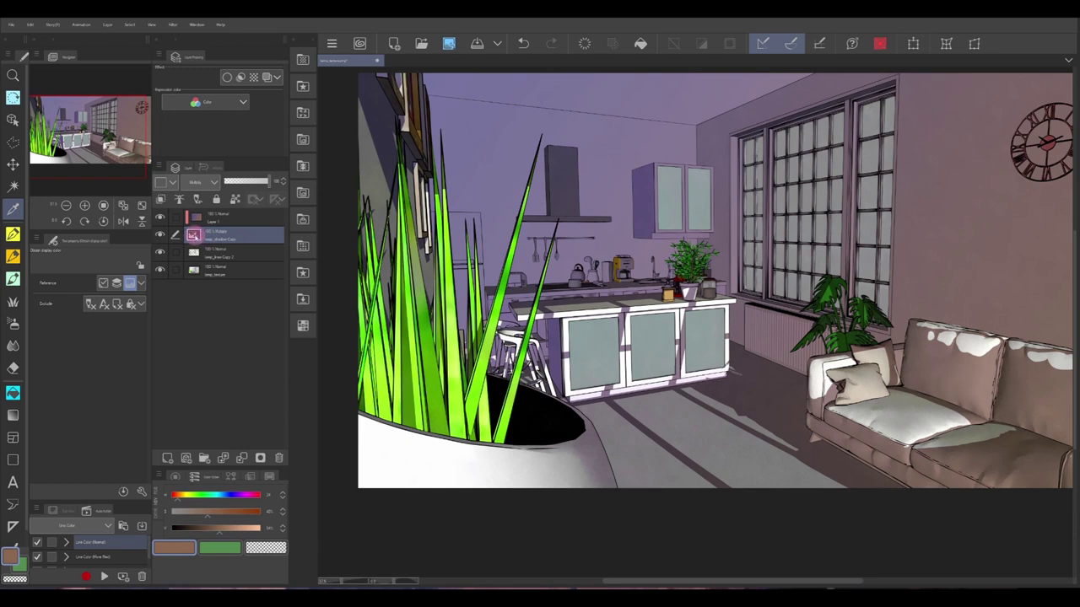
{"action": "left_click_drag", "start_coordinate": [194, 235], "coordinate": [211, 220]}
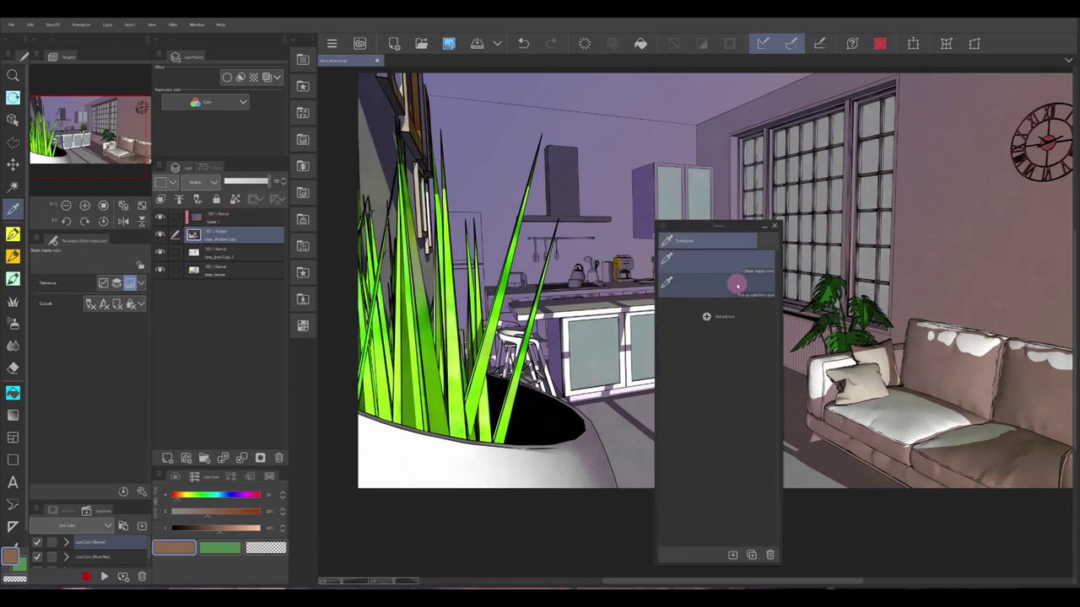
{"action": "left_click", "coordinate": [743, 280]}
{"action": "left_click", "coordinate": [13, 233]}
{"action": "mouse_move", "coordinate": [606, 125]}
{"action": "left_mouse_down"}
{"action": "mouse_move", "coordinate": [622, 157]}
{"action": "mouse_move", "coordinate": [599, 187]}
{"action": "left_mouse_up"}
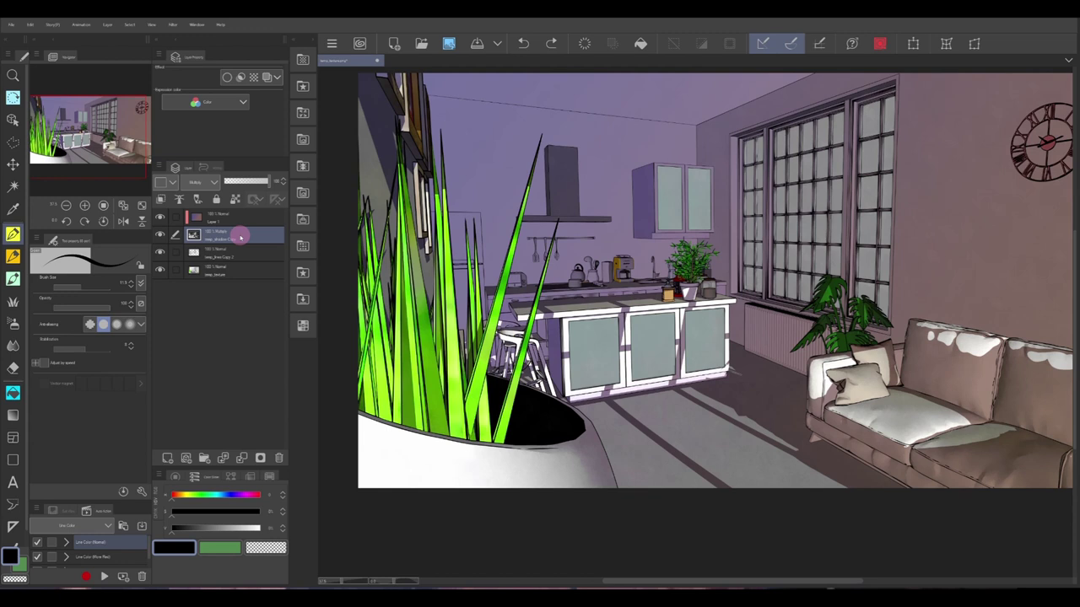
Step: Duplicate the Multiply shadow layer twice and merge the three copies into a single layer
{"action": "right_click", "coordinate": [240, 238]}
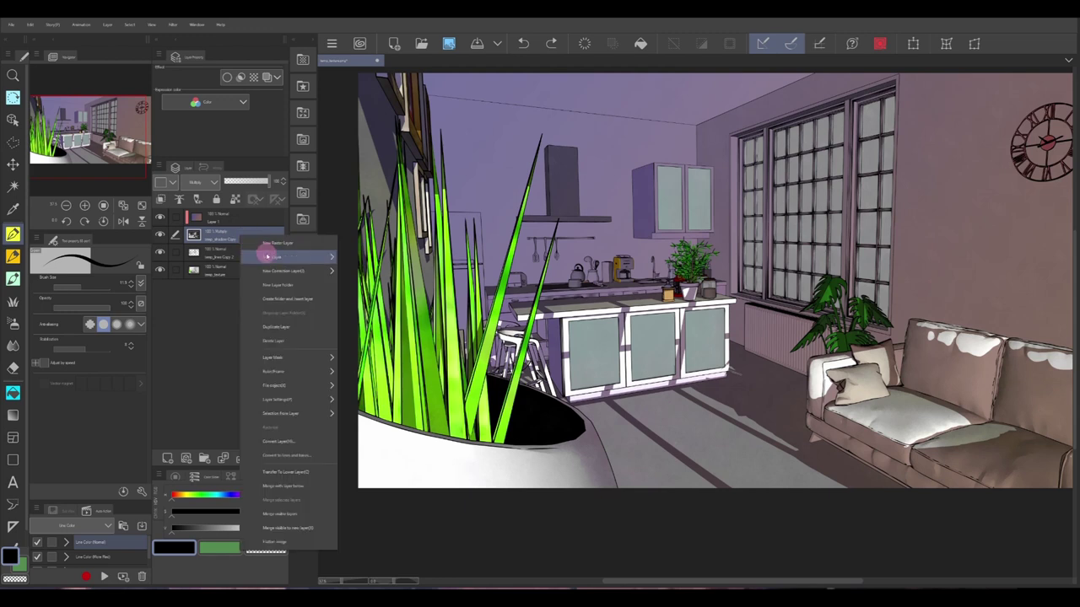
{"action": "left_click", "coordinate": [225, 237]}
{"action": "right_click", "coordinate": [245, 235]}
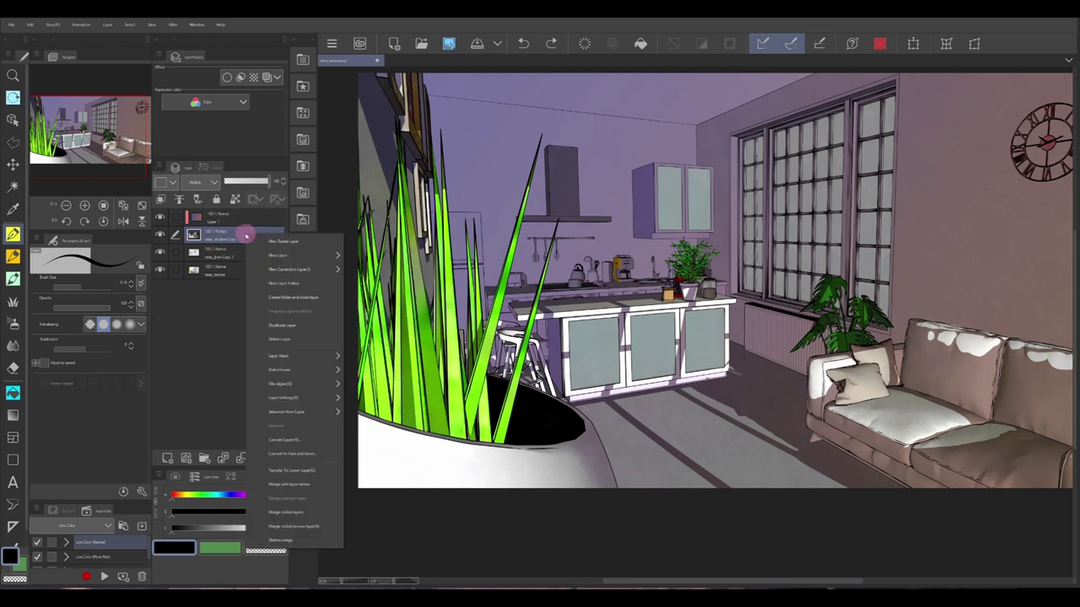
{"action": "left_click", "coordinate": [284, 325]}
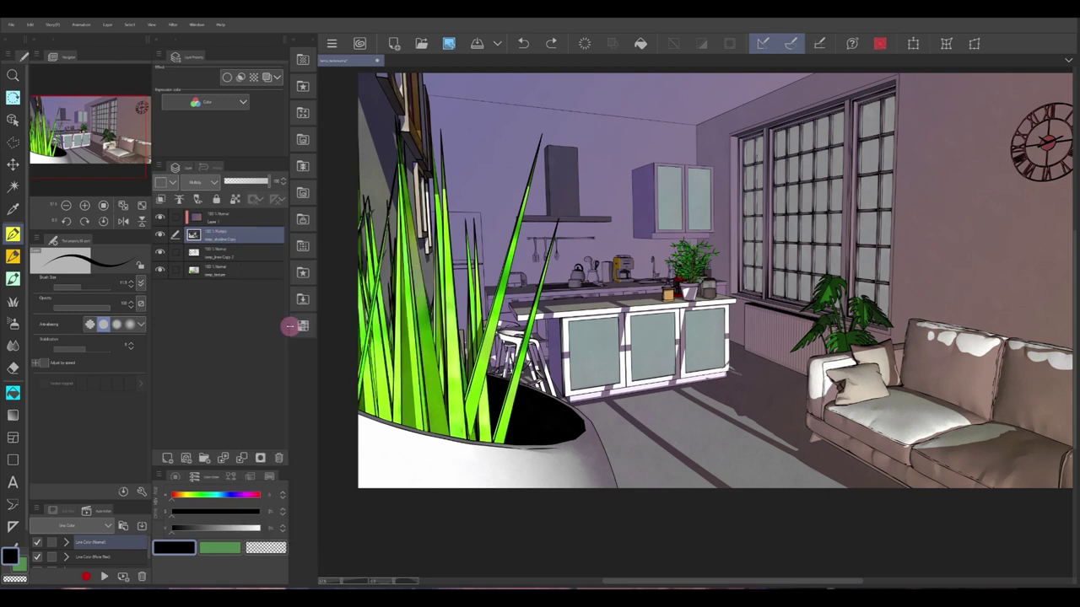
{"action": "right_click", "coordinate": [243, 237]}
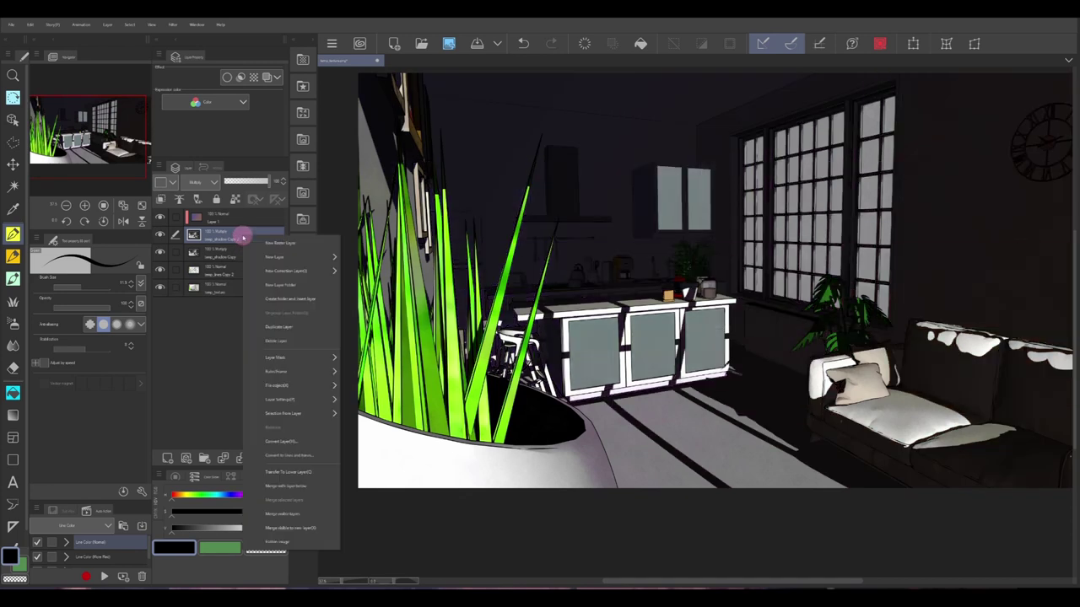
{"action": "left_click", "coordinate": [287, 329]}
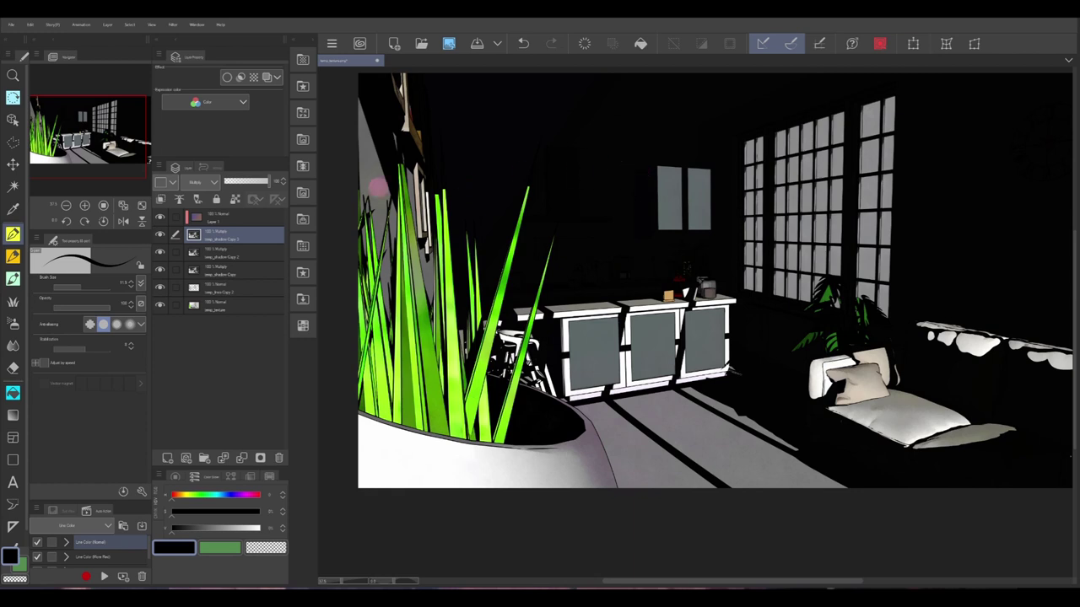
{"action": "left_click", "coordinate": [234, 270], "text": "shift"}
{"action": "right_click", "coordinate": [233, 272]}
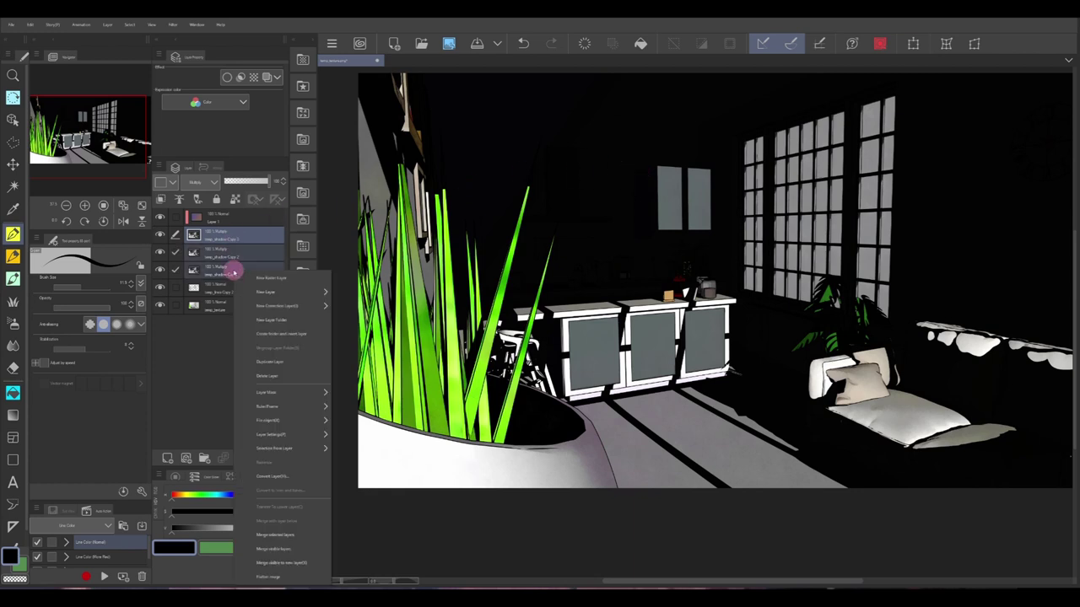
{"action": "left_click", "coordinate": [287, 534]}
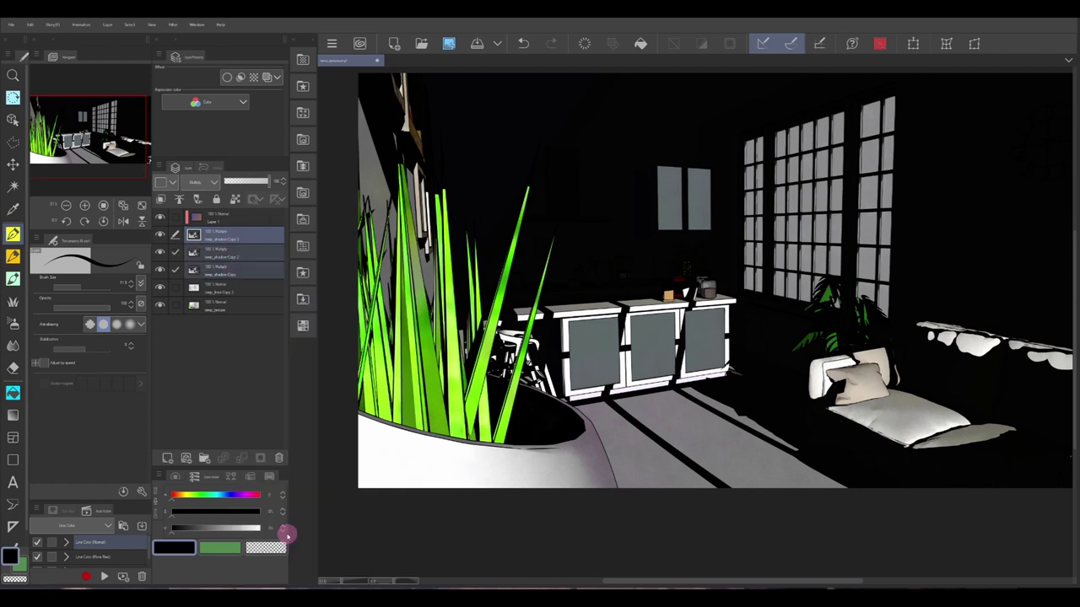
Step: Set the merged shadow layer's blending mode to Multiply and slightly lower its opacity
{"action": "left_click", "coordinate": [214, 182]}
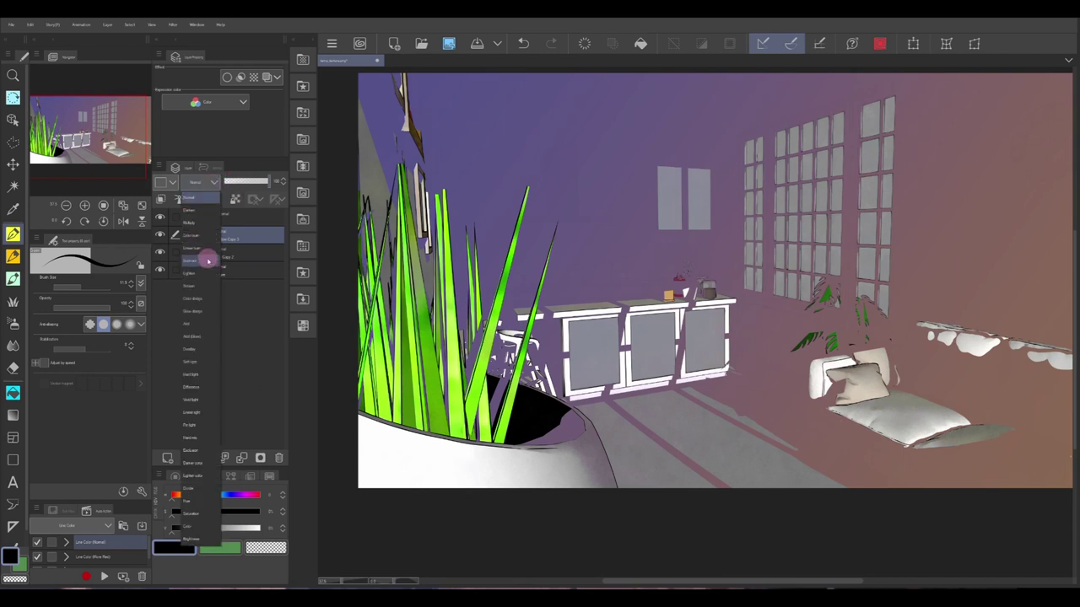
{"action": "left_click", "coordinate": [207, 231]}
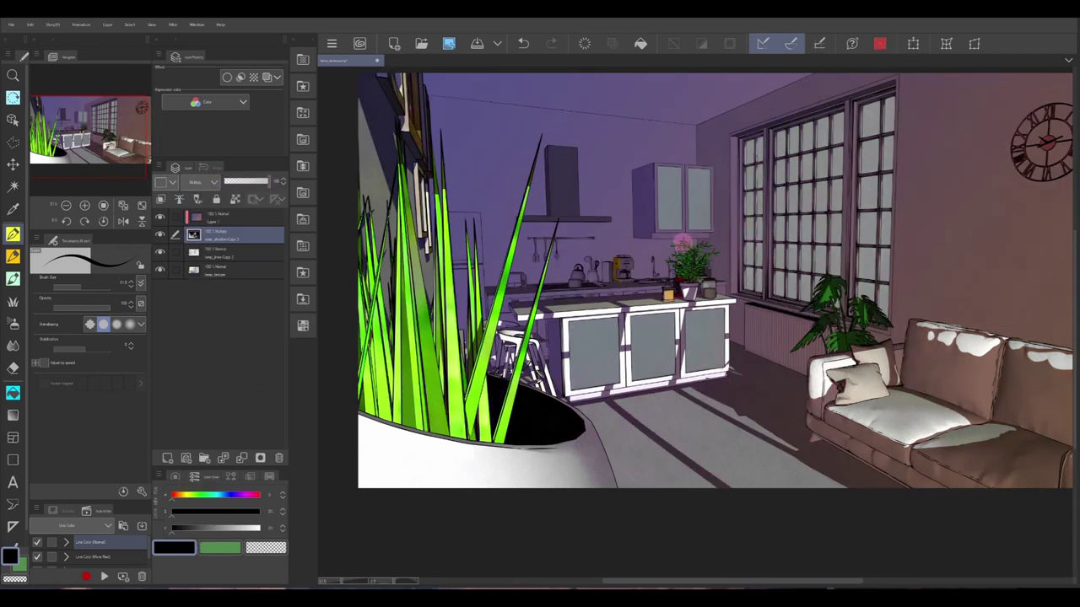
{"action": "left_click_drag", "start_coordinate": [266, 182], "coordinate": [262, 183]}
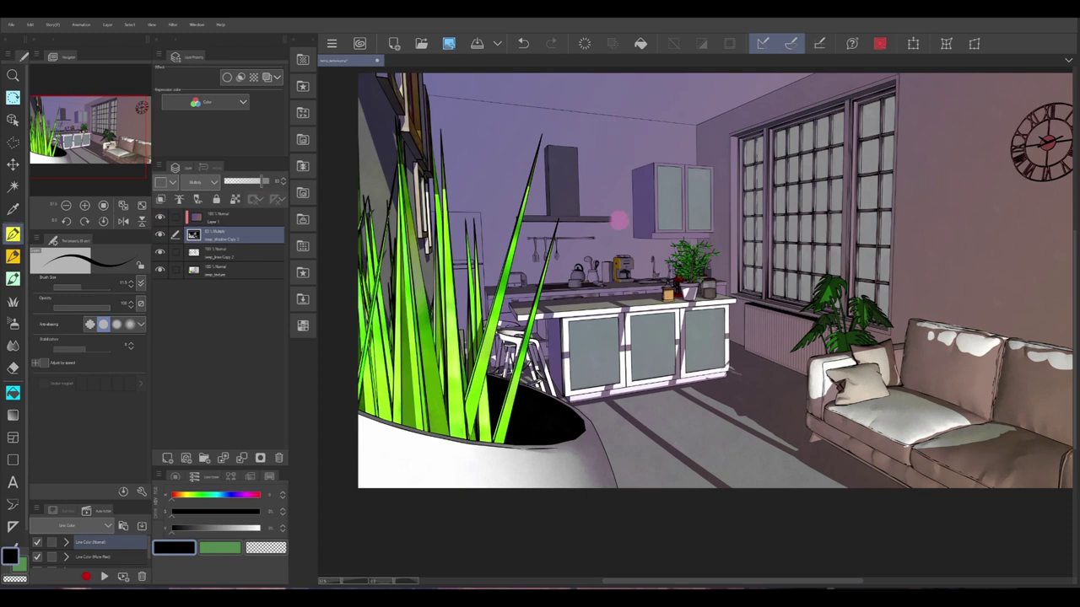
Step: Add a new raster layer directly above the lines layer for the foreground plant
{"action": "key", "text": "u"}
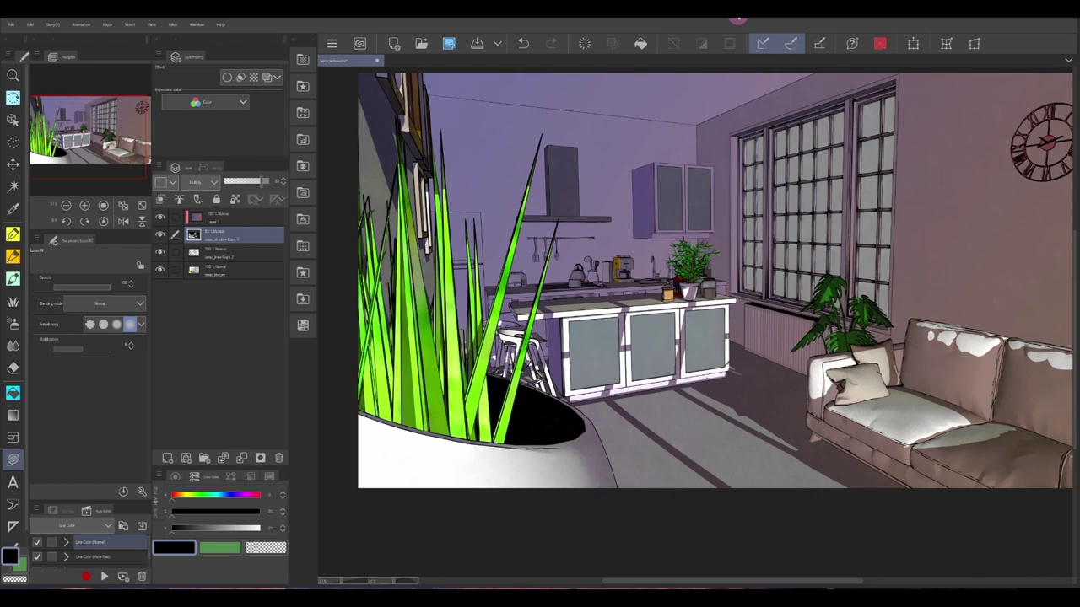
{"action": "left_click", "coordinate": [238, 251]}
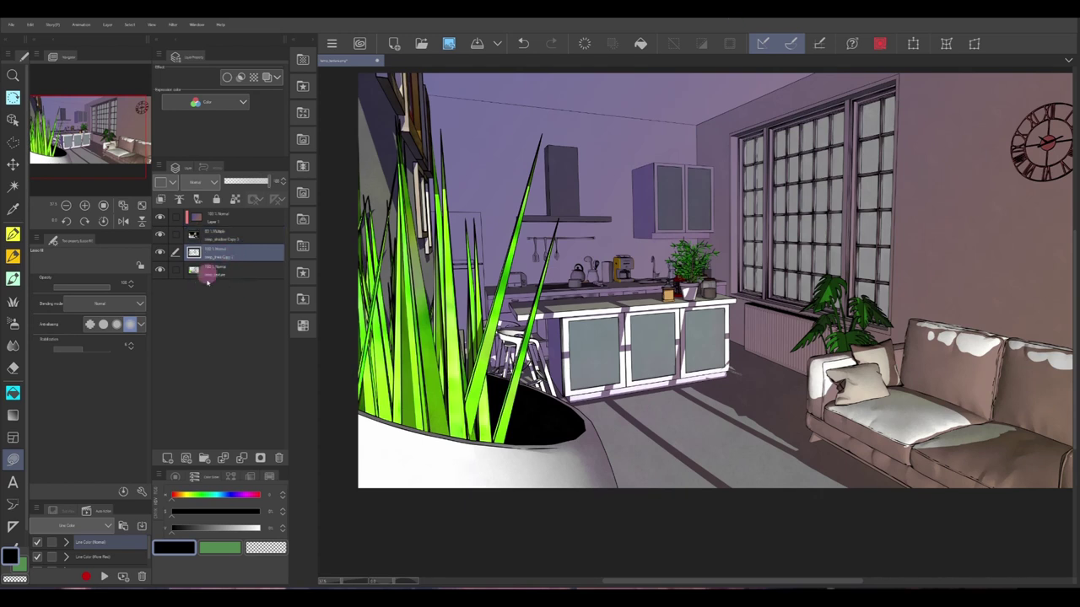
{"action": "left_click", "coordinate": [168, 458]}
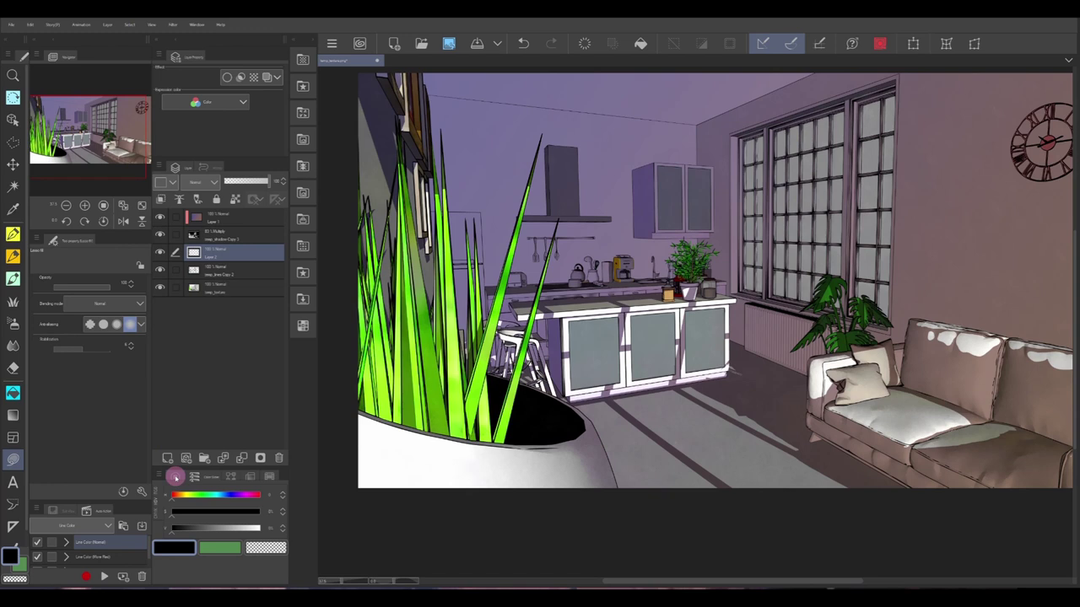
Step: Choose the foliage decoration brush with black as the main colour and white as the sub colour
{"action": "left_click", "coordinate": [13, 301]}
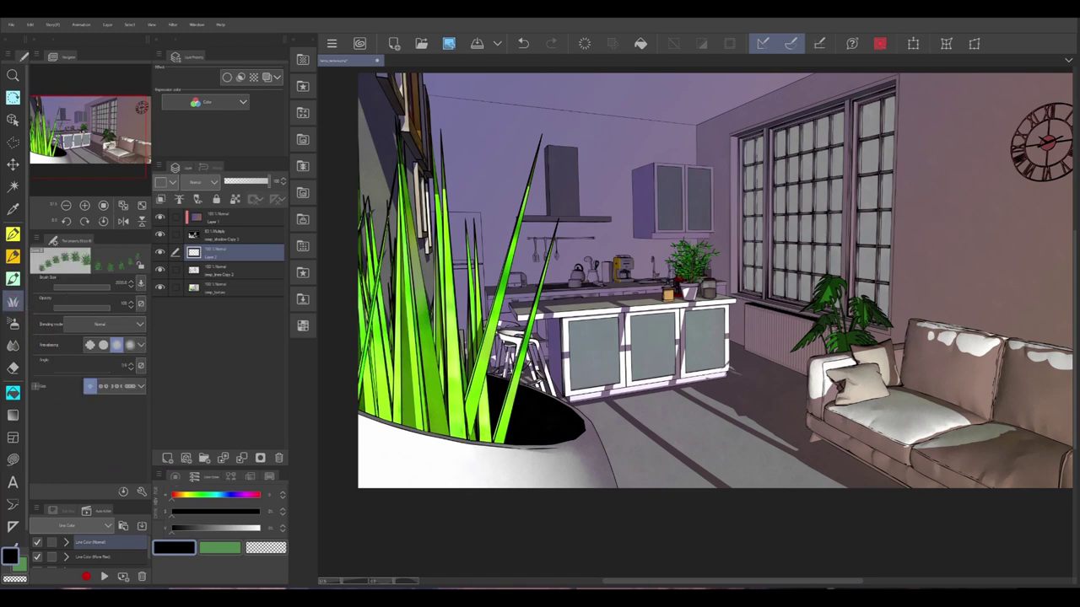
{"action": "left_click", "coordinate": [219, 548]}
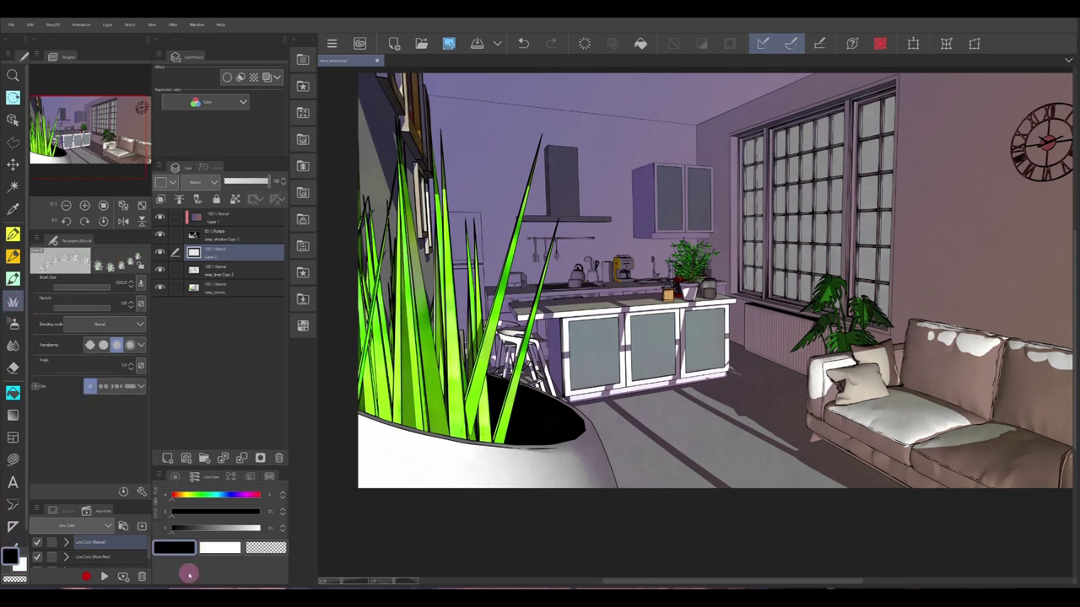
{"action": "left_click", "coordinate": [218, 550]}
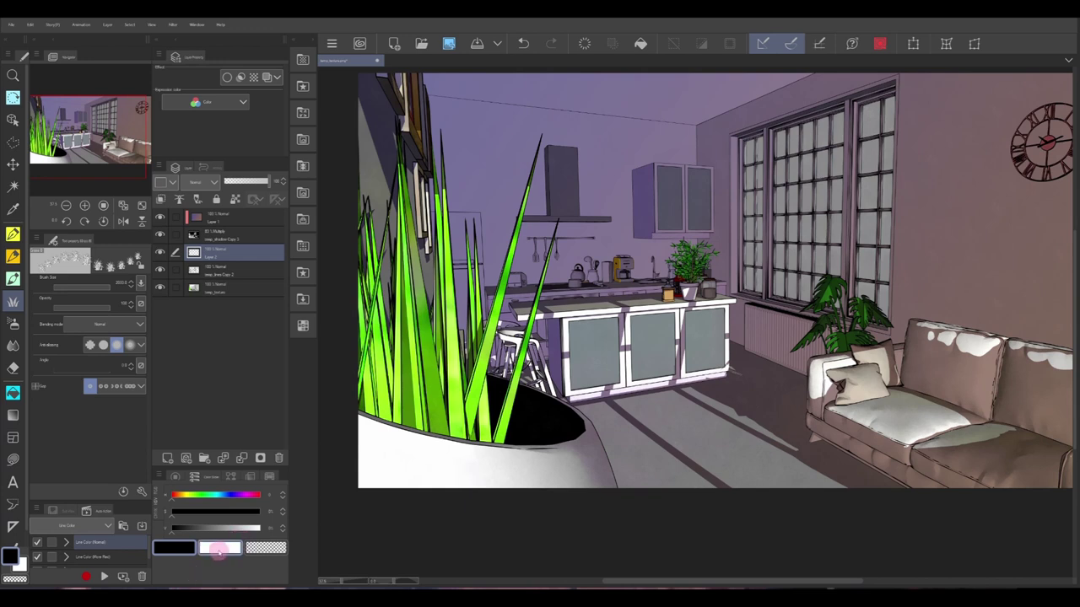
{"action": "left_click", "coordinate": [172, 545]}
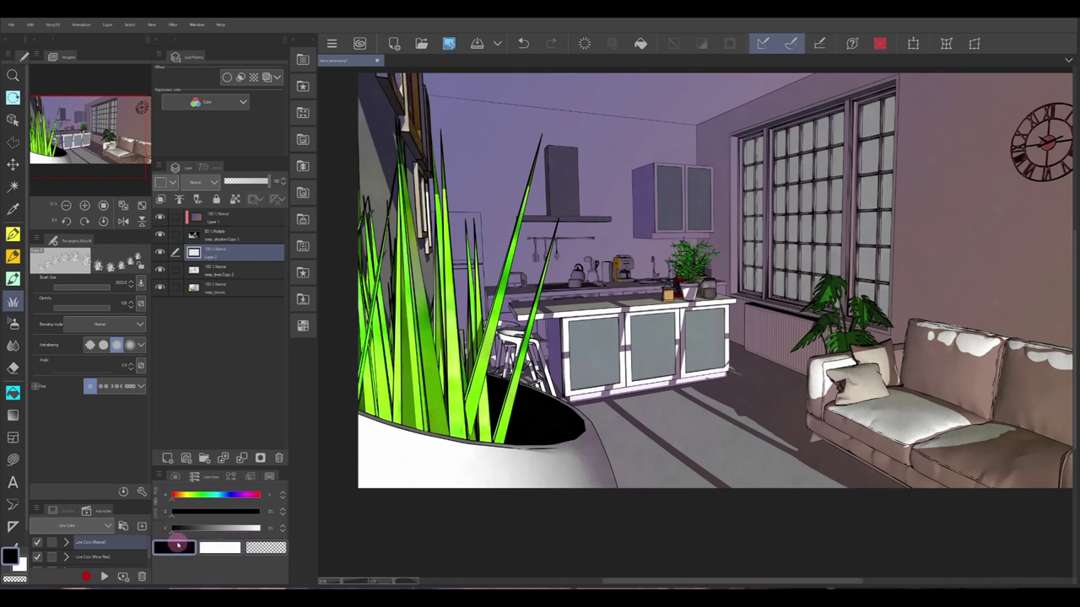
{"action": "left_click", "coordinate": [222, 547]}
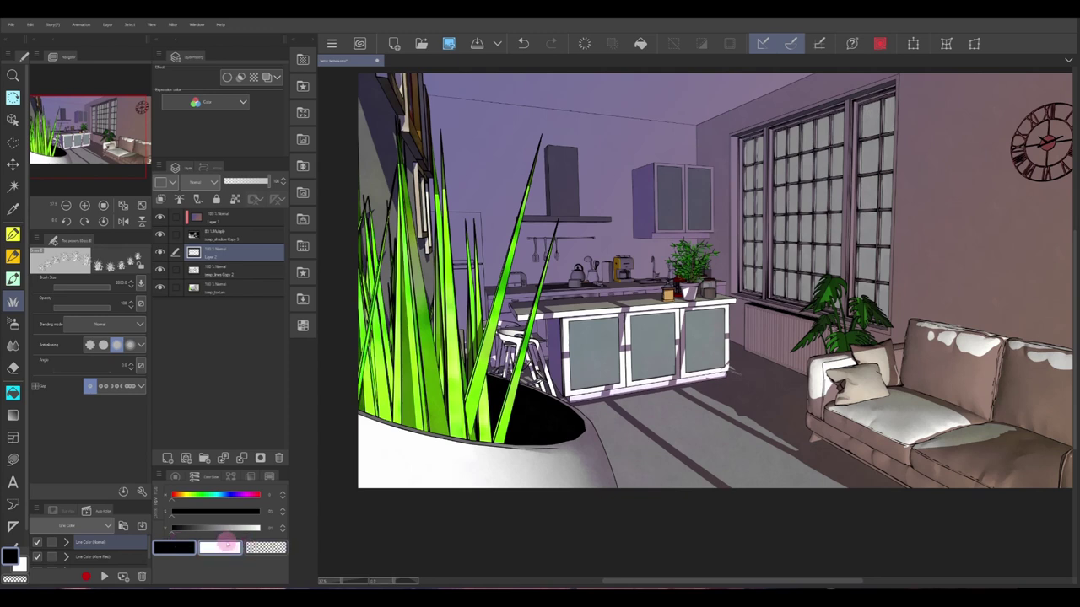
{"action": "left_click", "coordinate": [30, 24]}
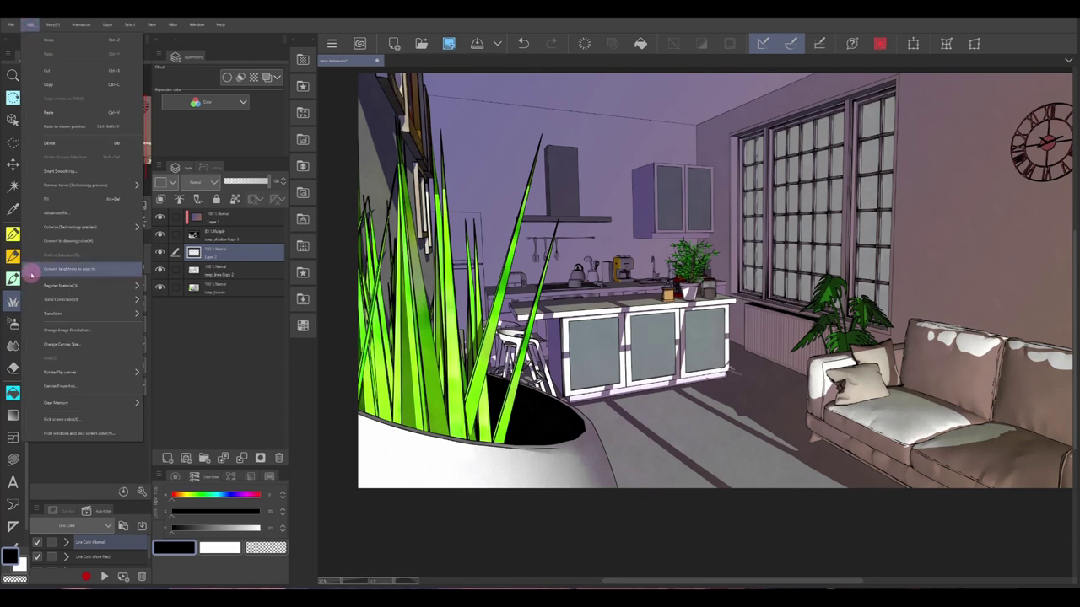
{"action": "left_click", "coordinate": [61, 270]}
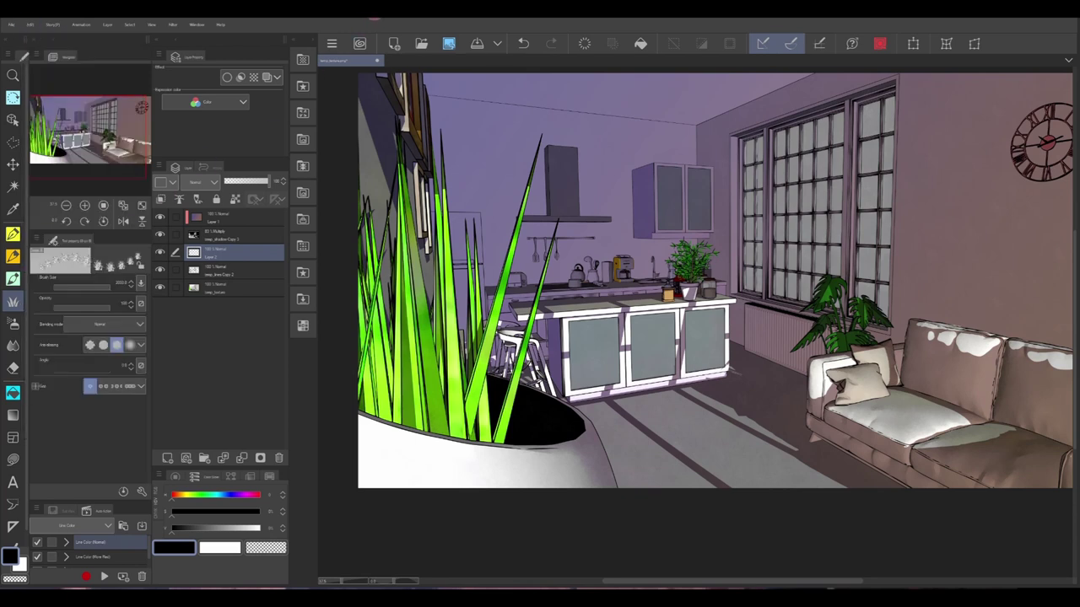
Step: Stamp a grass clump on the new layer, then enlarge and position it over the spiky plant in the foreground pot
{"action": "left_click", "coordinate": [459, 368]}
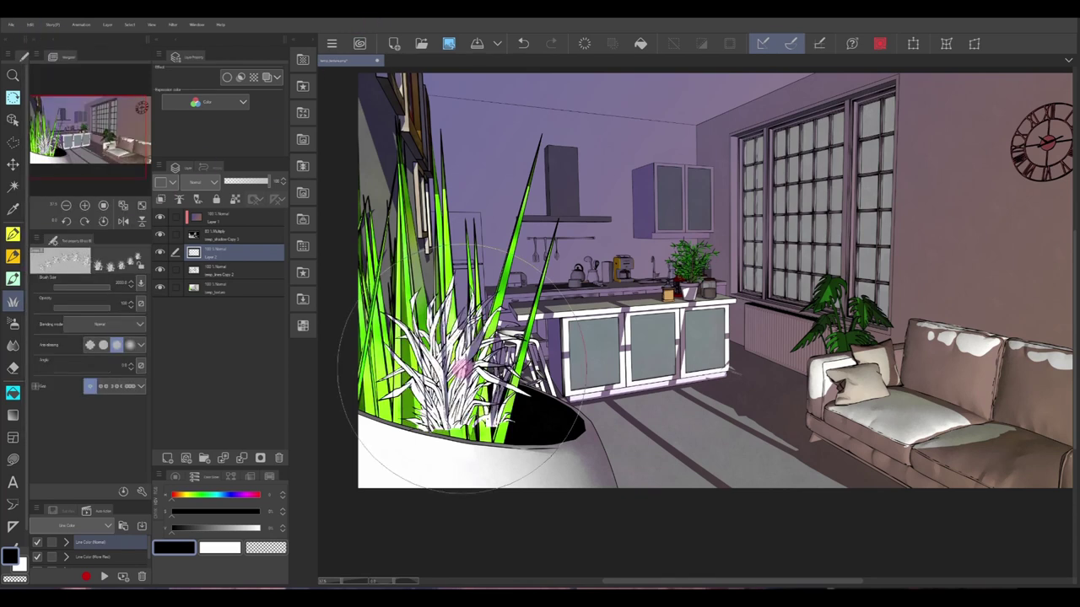
{"action": "key", "text": "ctrl+t"}
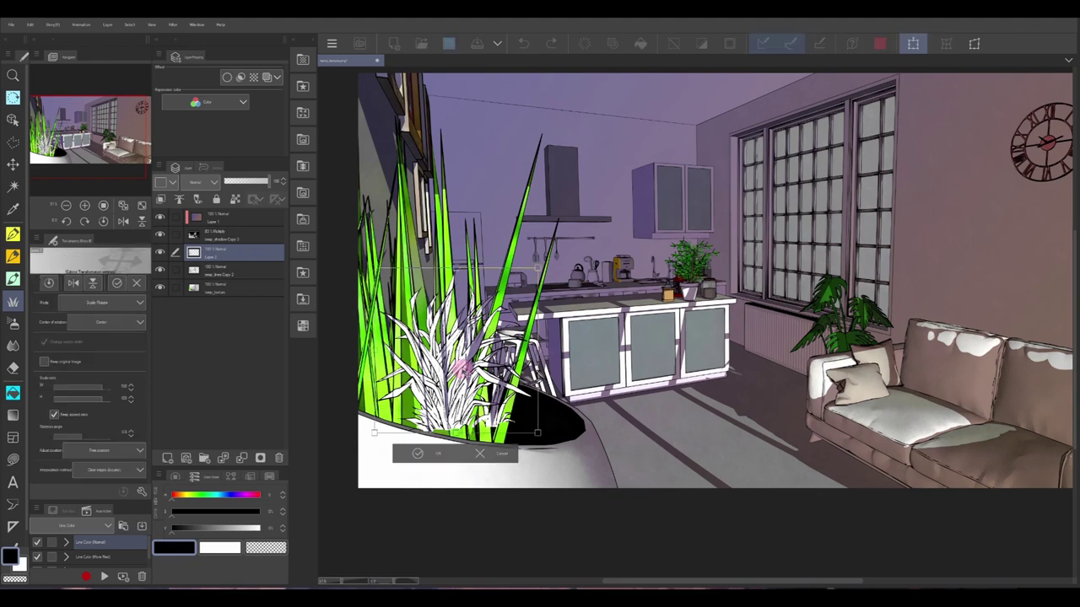
{"action": "left_click_drag", "start_coordinate": [460, 369], "coordinate": [436, 278]}
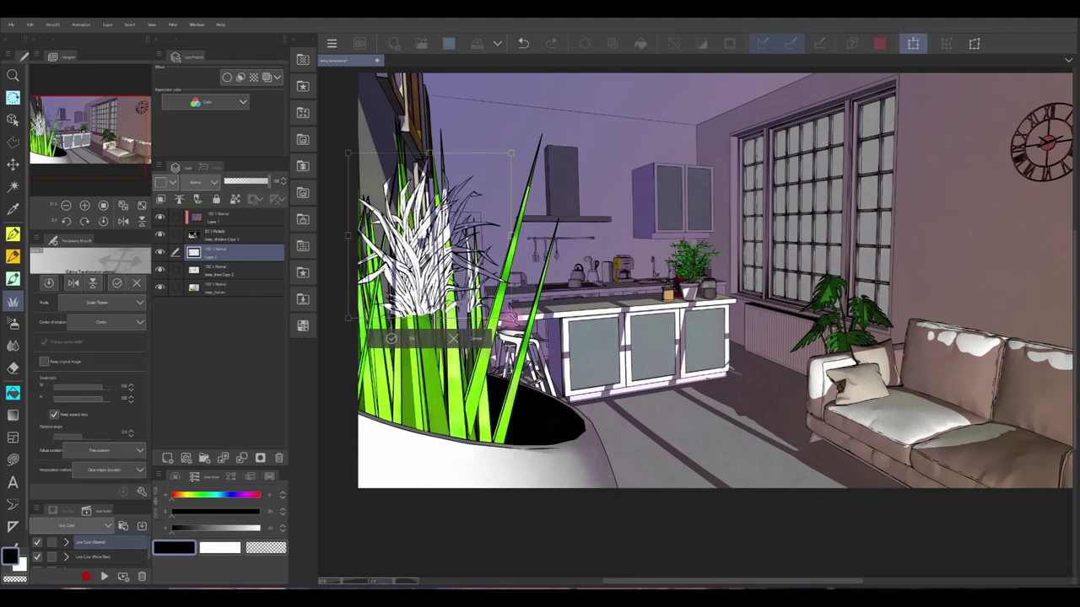
{"action": "left_click_drag", "start_coordinate": [513, 319], "coordinate": [643, 450]}
{"action": "left_click_drag", "start_coordinate": [467, 369], "coordinate": [376, 400]}
{"action": "left_click_drag", "start_coordinate": [584, 438], "coordinate": [615, 474]}
{"action": "left_click_drag", "start_coordinate": [394, 421], "coordinate": [415, 377]}
{"action": "left_click_drag", "start_coordinate": [466, 399], "coordinate": [454, 386]}
{"action": "key", "text": "Return"}
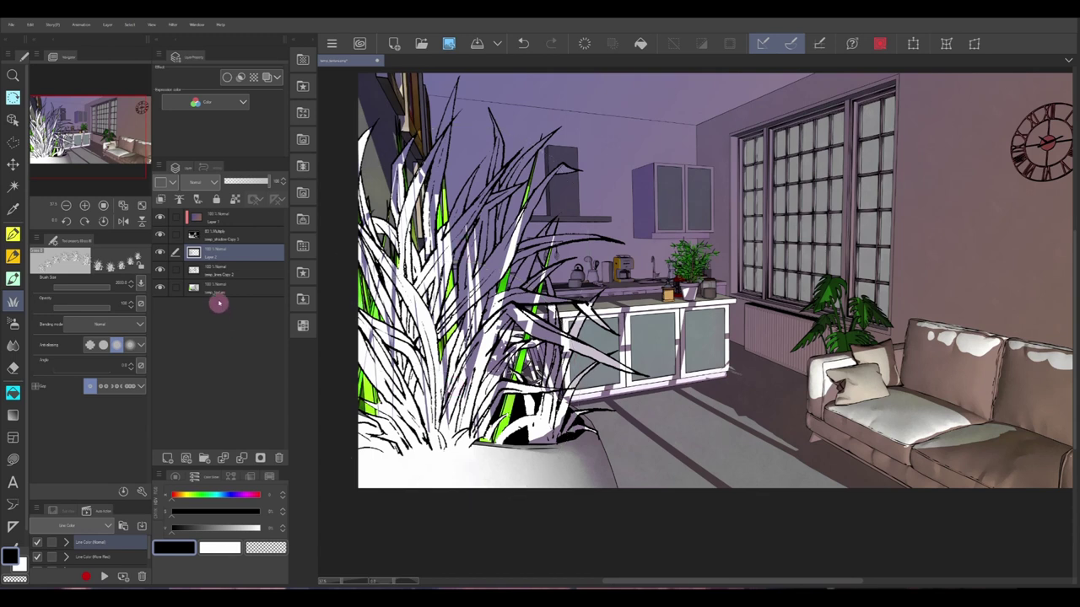
Step: Select the stamped grass's outline and clear the shadows inside it on the shadow layer with a transparent lasso fill
{"action": "left_click", "coordinate": [193, 252], "text": "ctrl"}
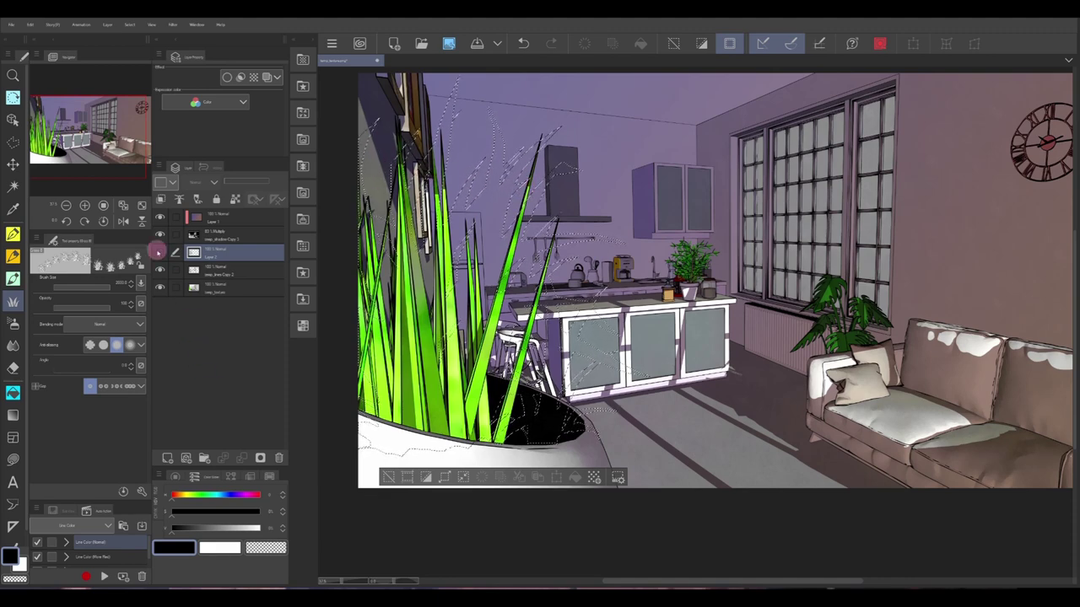
{"action": "key", "text": "ctrl+z"}
{"action": "key", "text": "ctrl+z"}
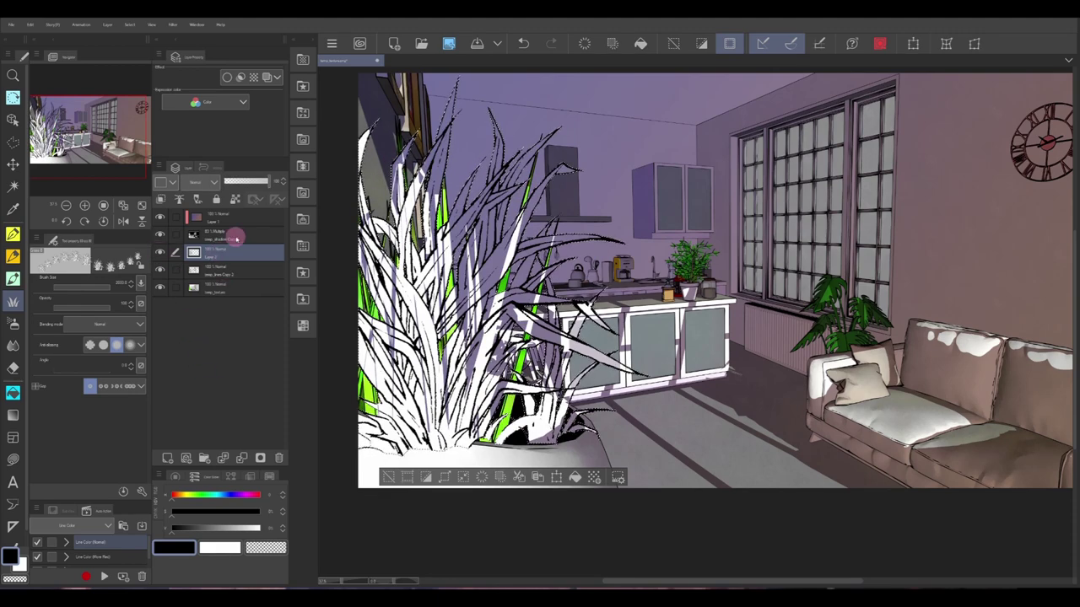
{"action": "key", "text": "m"}
{"action": "left_click", "coordinate": [228, 233]}
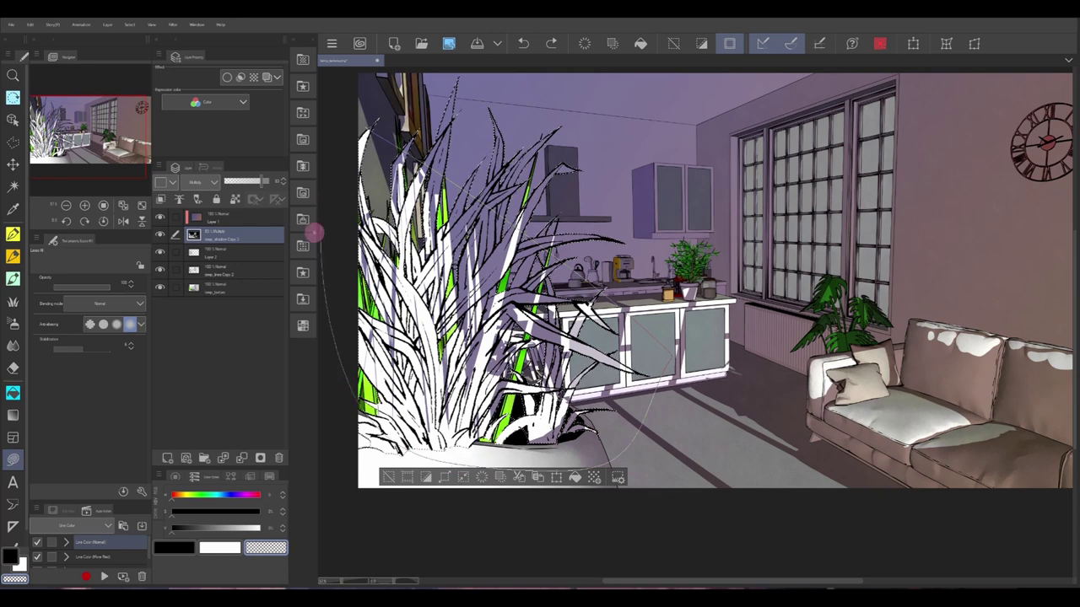
{"action": "key", "text": "ctrl+y"}
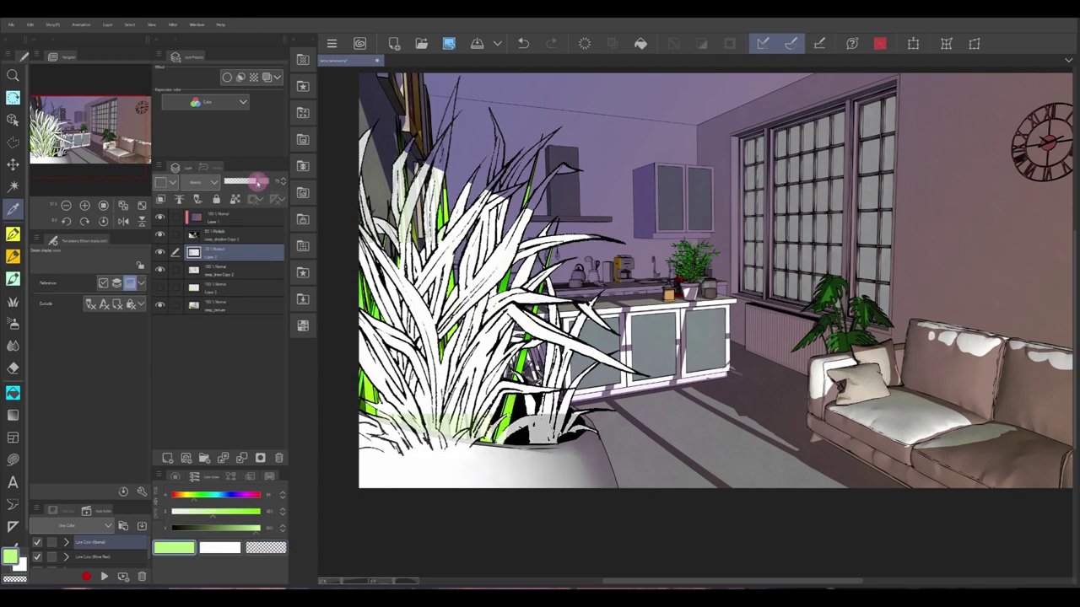
Step: Lower the grass layer's opacity and erase the blades overlapping the front rim of the pot
{"action": "left_click_drag", "start_coordinate": [257, 182], "coordinate": [260, 177]}
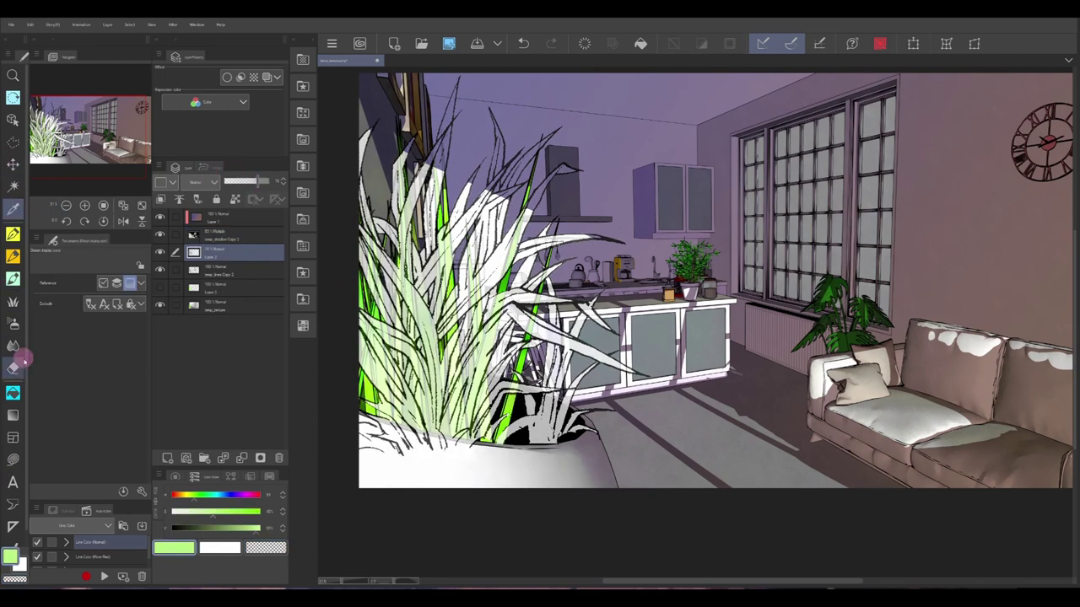
{"action": "left_click", "coordinate": [13, 367]}
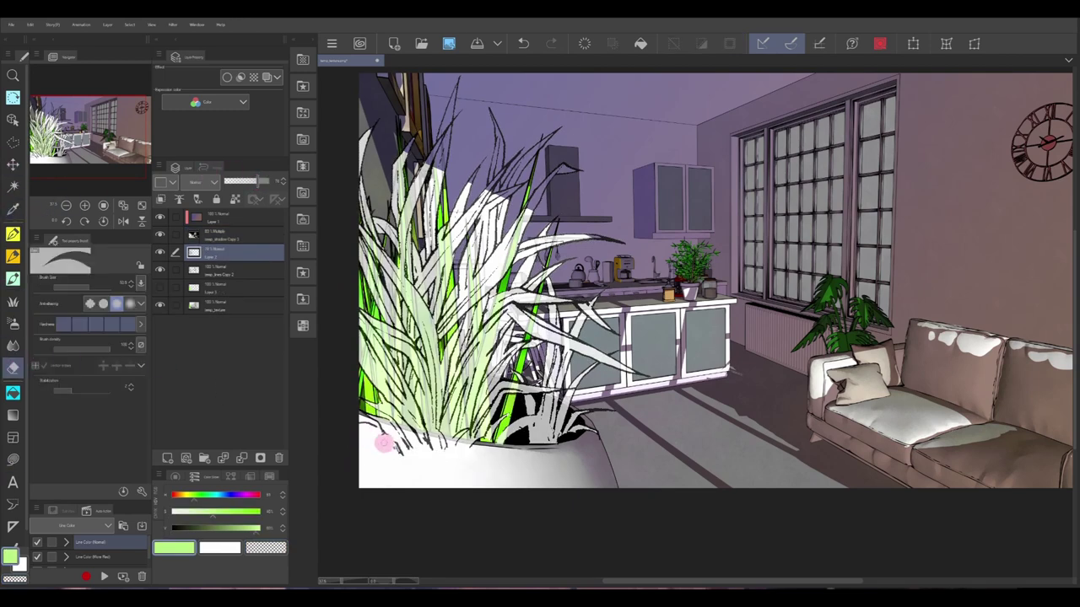
{"action": "mouse_move", "coordinate": [358, 412]}
{"action": "left_mouse_down"}
{"action": "mouse_move", "coordinate": [485, 449]}
{"action": "mouse_move", "coordinate": [355, 420]}
{"action": "mouse_move", "coordinate": [424, 445]}
{"action": "mouse_move", "coordinate": [373, 434]}
{"action": "left_mouse_up"}
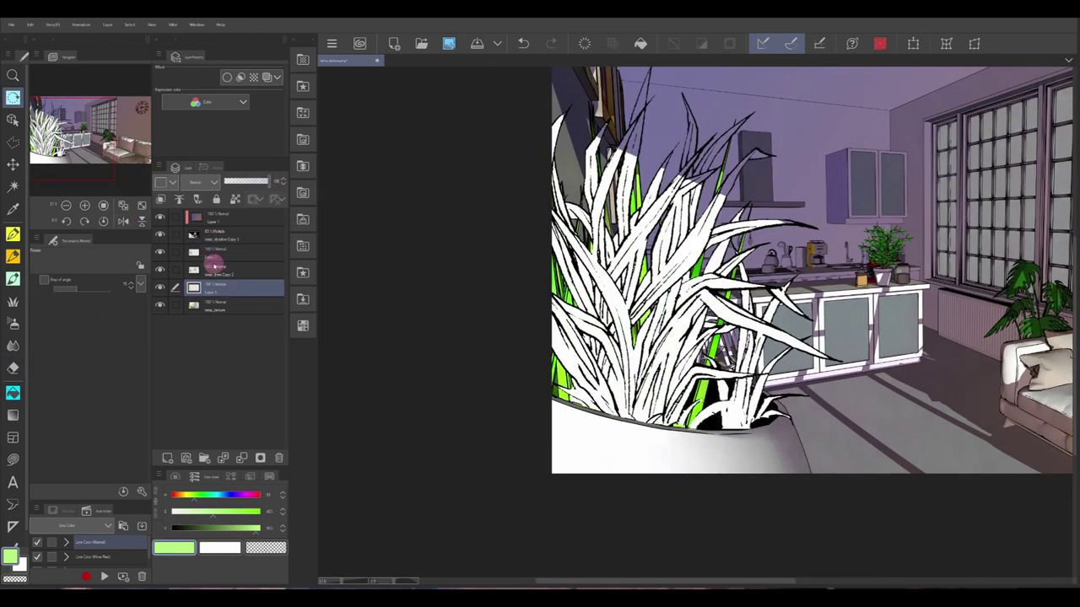
Step: Convert the grass layer's brightness to opacity so that only its black linework is kept
{"action": "left_click", "coordinate": [209, 251]}
{"action": "left_click", "coordinate": [30, 23]}
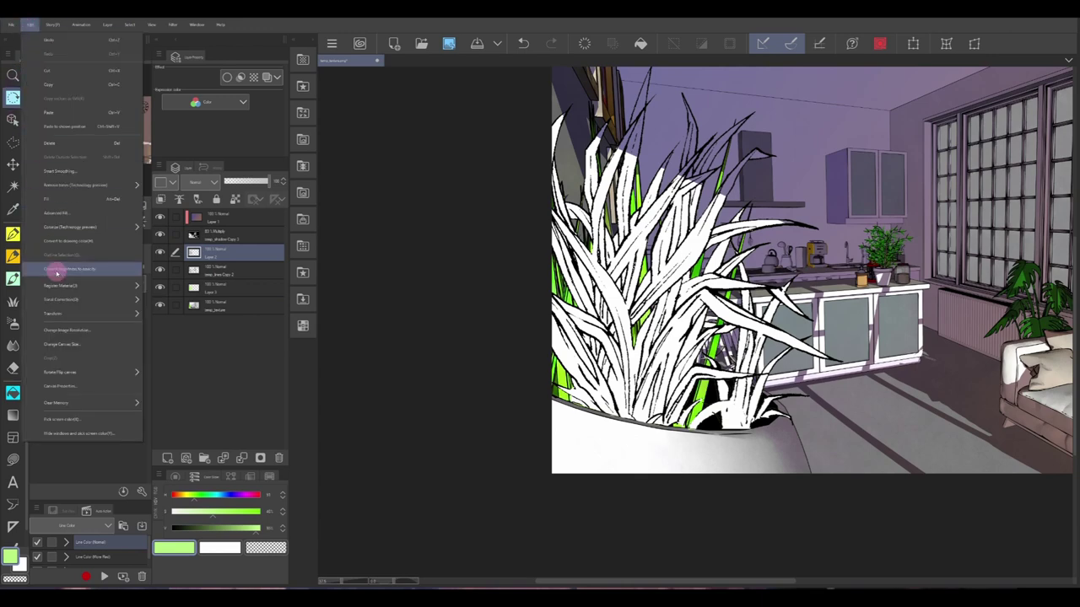
{"action": "left_click", "coordinate": [81, 269]}
Step: Fill the grass selection with light green on the layer beneath the lines, and clear the old lines inside it on the lines layer
{"action": "left_click", "coordinate": [217, 287]}
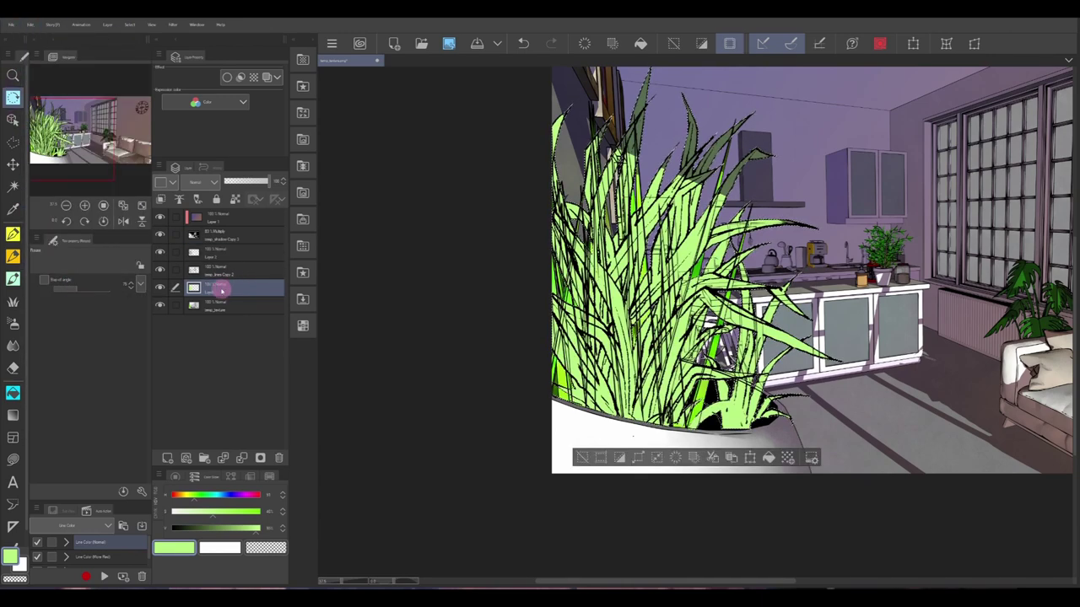
{"action": "left_click", "coordinate": [225, 286]}
{"action": "left_click", "coordinate": [196, 288]}
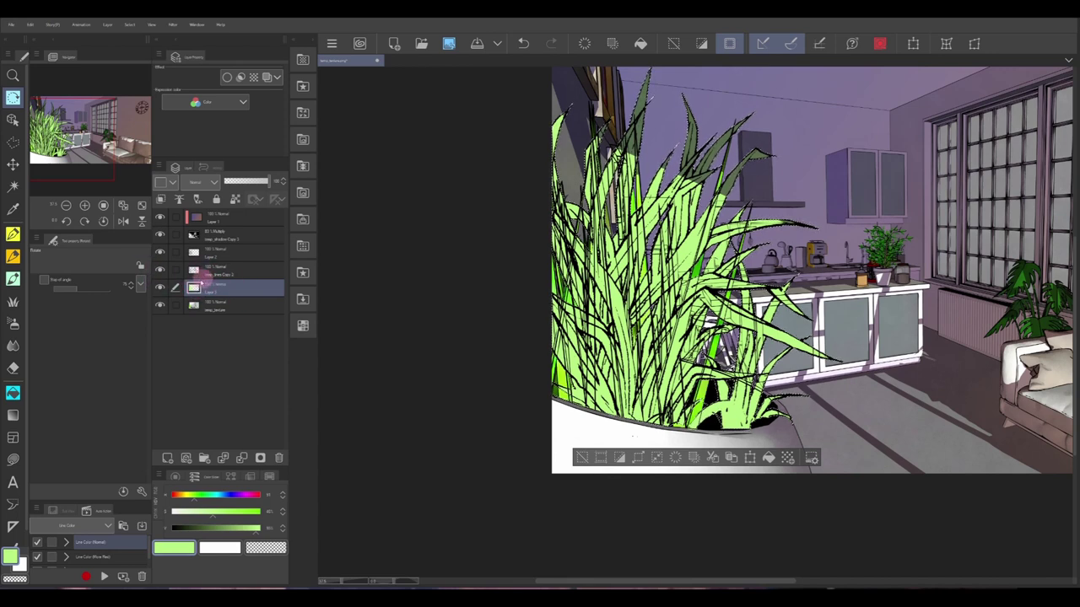
{"action": "left_click", "coordinate": [212, 270]}
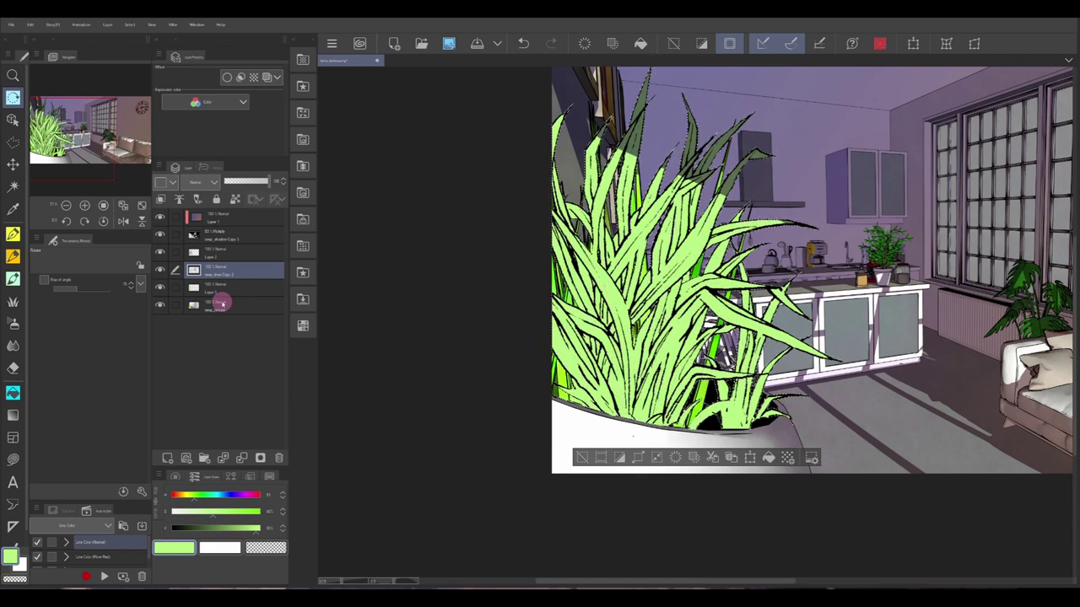
Step: Clear the selection and add a new layer above all the others, set to the Add (Glow) blending mode
{"action": "left_click", "coordinate": [582, 457]}
{"action": "left_click_drag", "start_coordinate": [526, 482], "coordinate": [470, 532]}
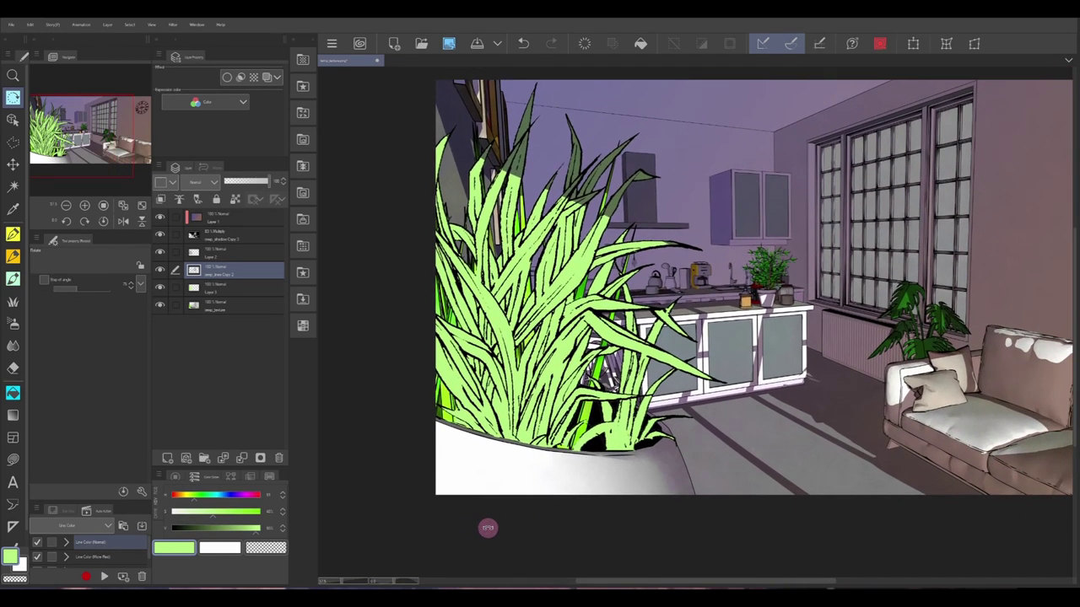
{"action": "left_click_drag", "start_coordinate": [468, 478], "coordinate": [536, 544]}
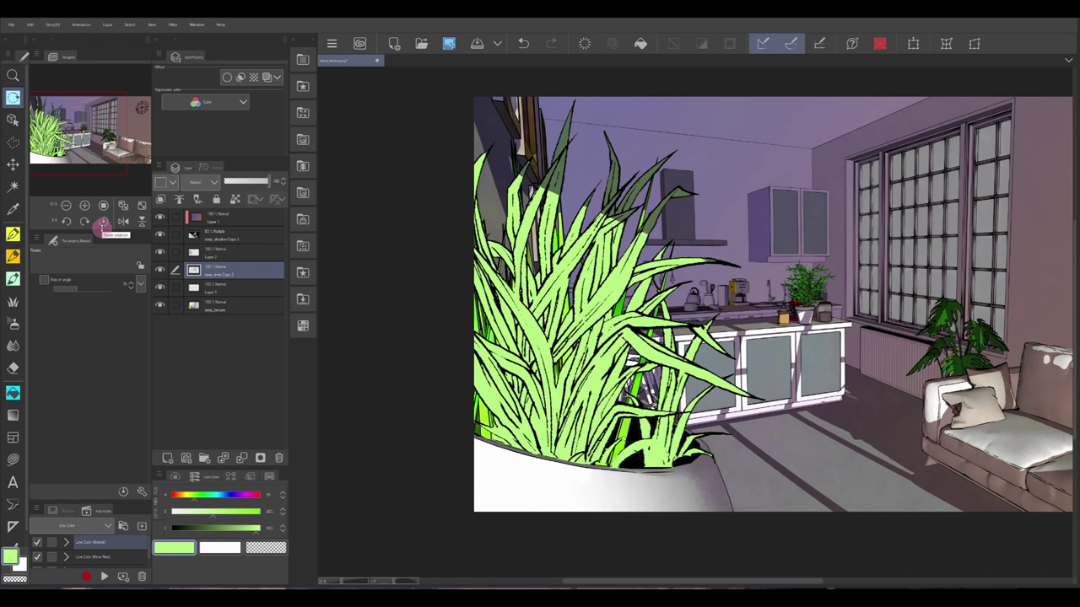
{"action": "left_click", "coordinate": [241, 220]}
{"action": "left_click", "coordinate": [167, 457]}
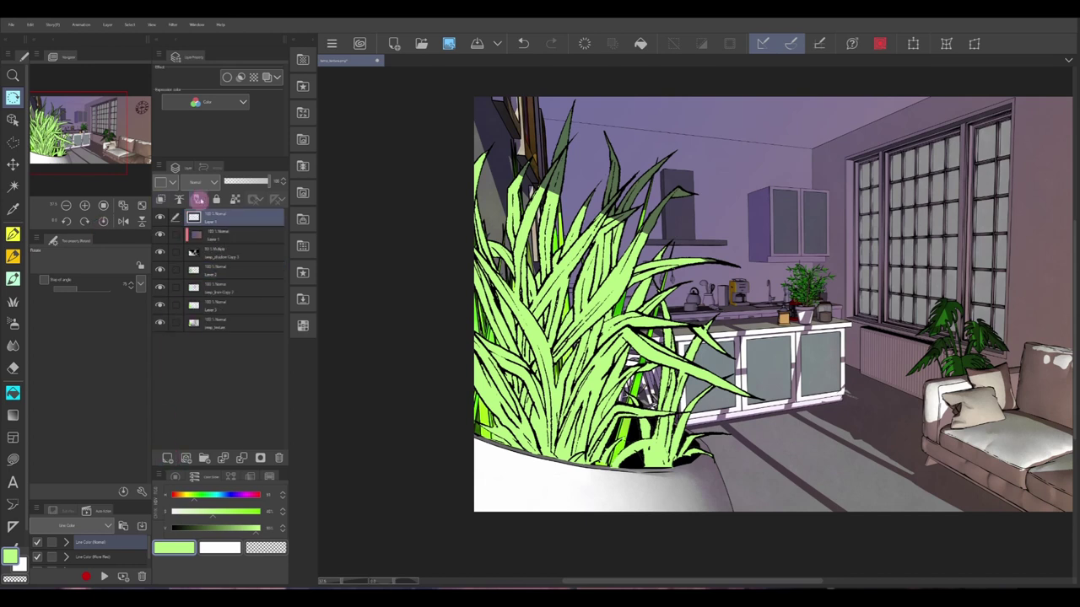
{"action": "left_click", "coordinate": [207, 182]}
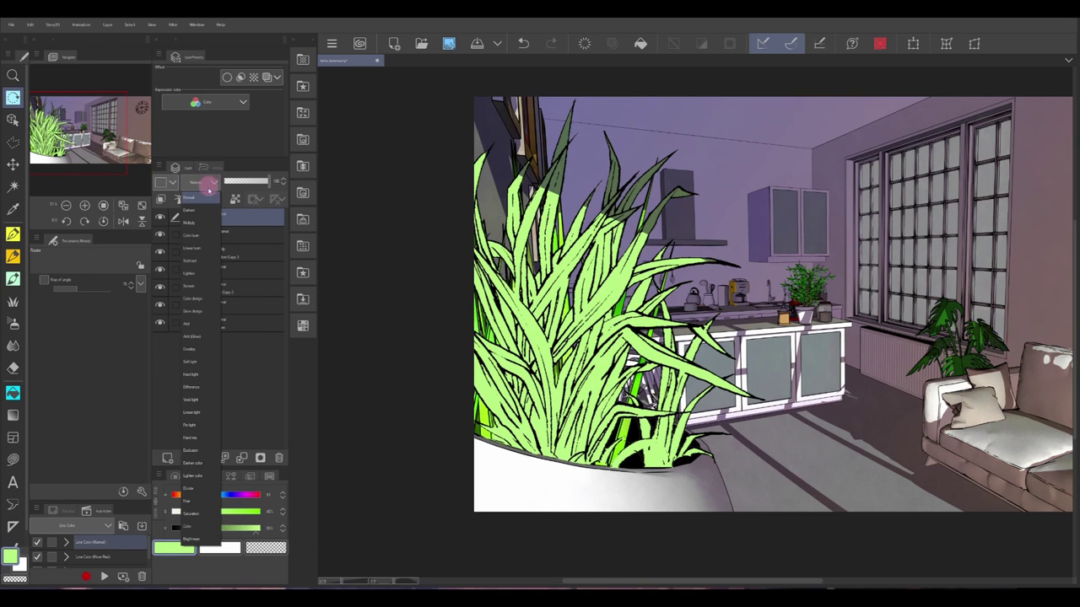
{"action": "left_click", "coordinate": [193, 336]}
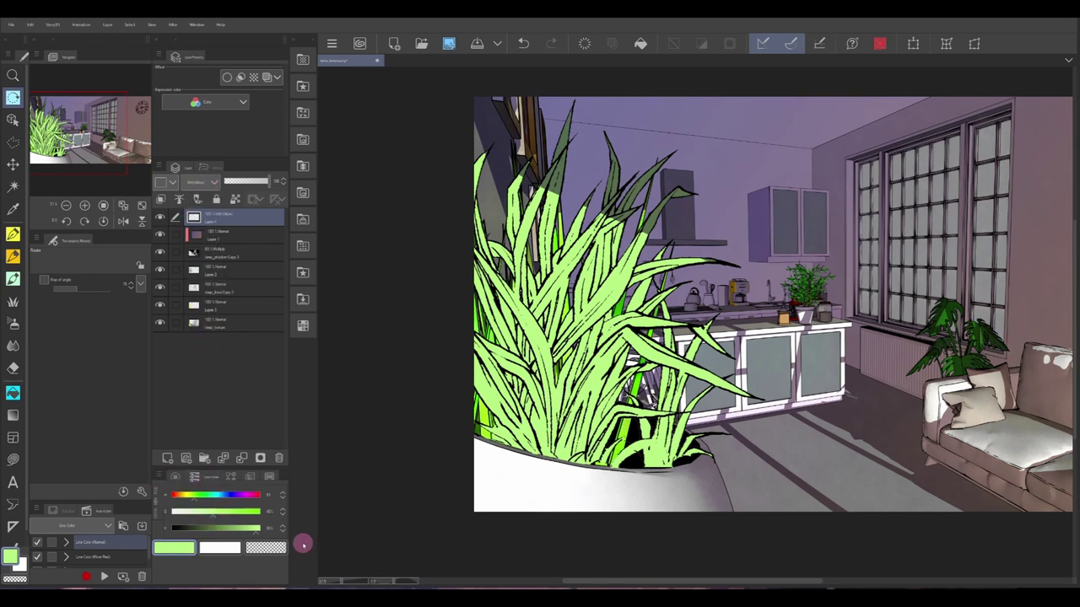
Step: Choose a muted orange-brown as the highlight colour and try a pen stroke on the kitchen wall, undoing it
{"action": "left_click", "coordinate": [186, 496]}
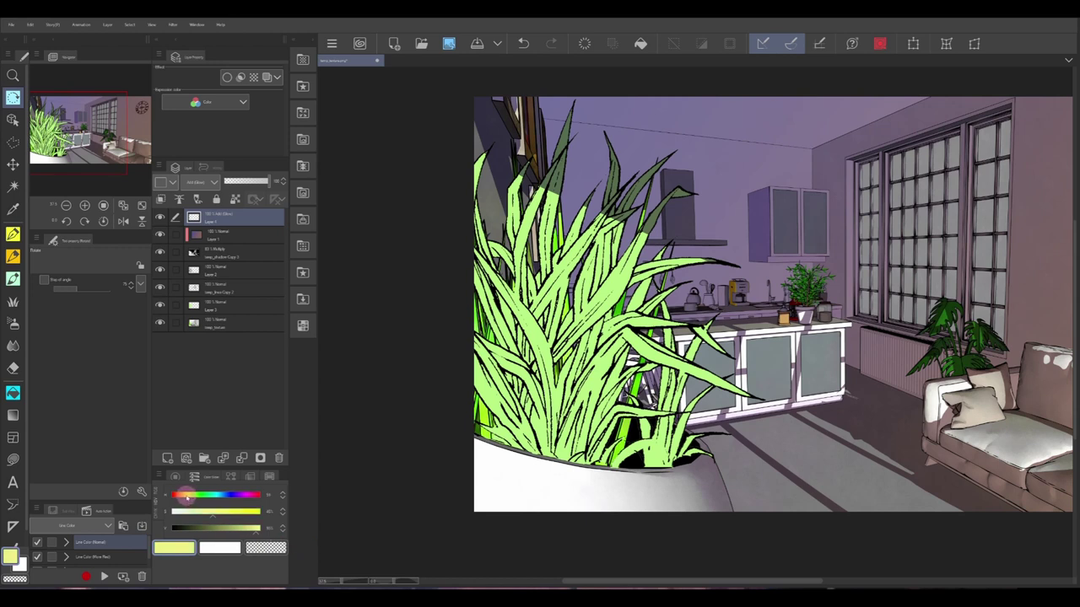
{"action": "mouse_move", "coordinate": [186, 496]}
{"action": "left_mouse_down"}
{"action": "mouse_move", "coordinate": [261, 512]}
{"action": "mouse_move", "coordinate": [205, 512]}
{"action": "left_mouse_up"}
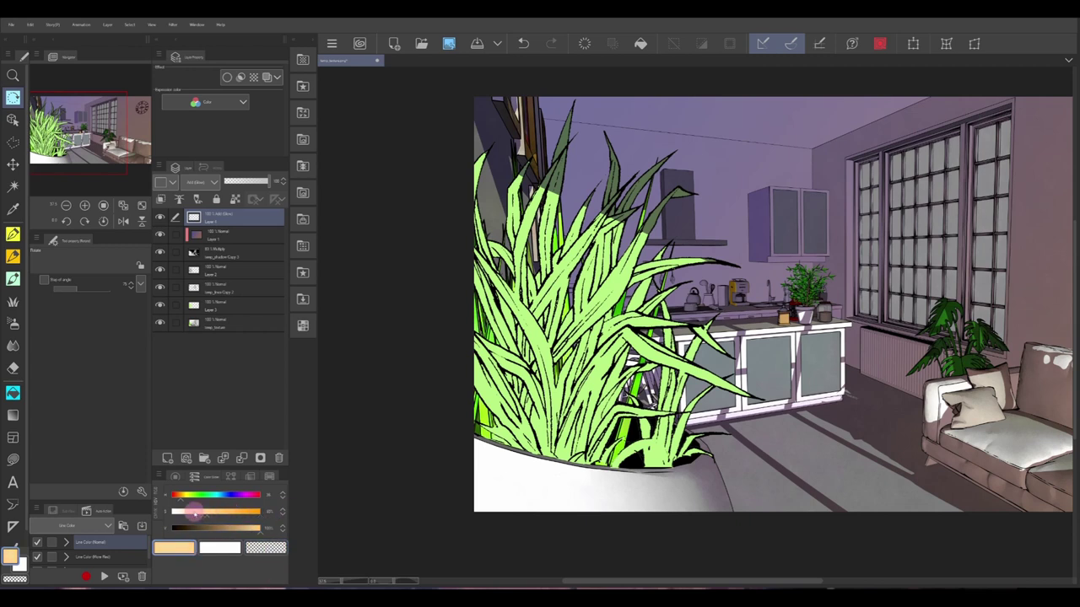
{"action": "left_click", "coordinate": [13, 255]}
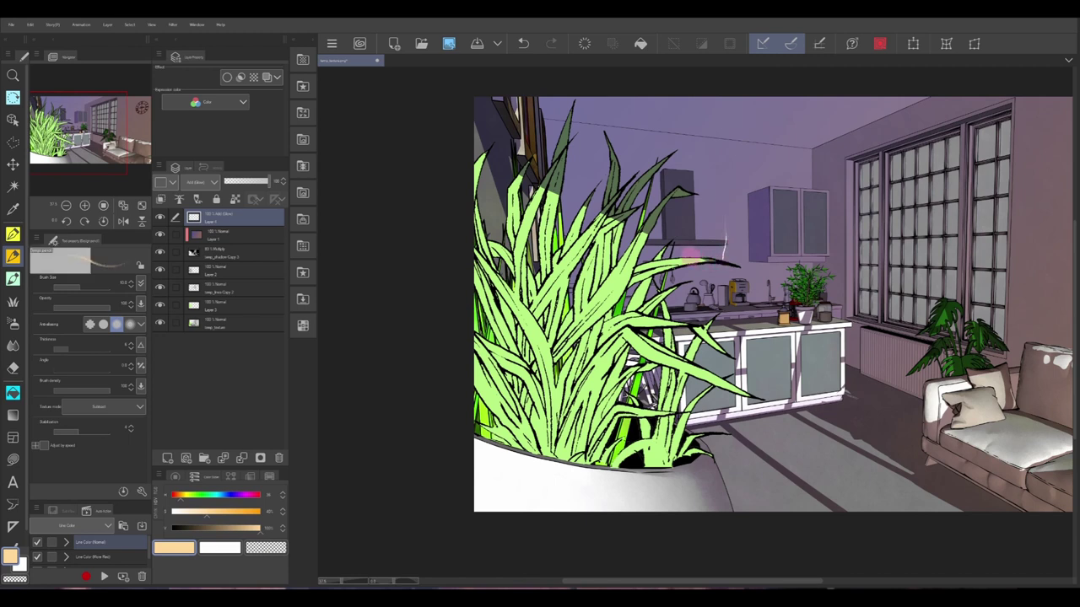
{"action": "mouse_move", "coordinate": [207, 529]}
{"action": "left_mouse_down"}
{"action": "mouse_move", "coordinate": [224, 510]}
{"action": "mouse_move", "coordinate": [213, 512]}
{"action": "left_mouse_up"}
{"action": "left_click", "coordinate": [241, 509]}
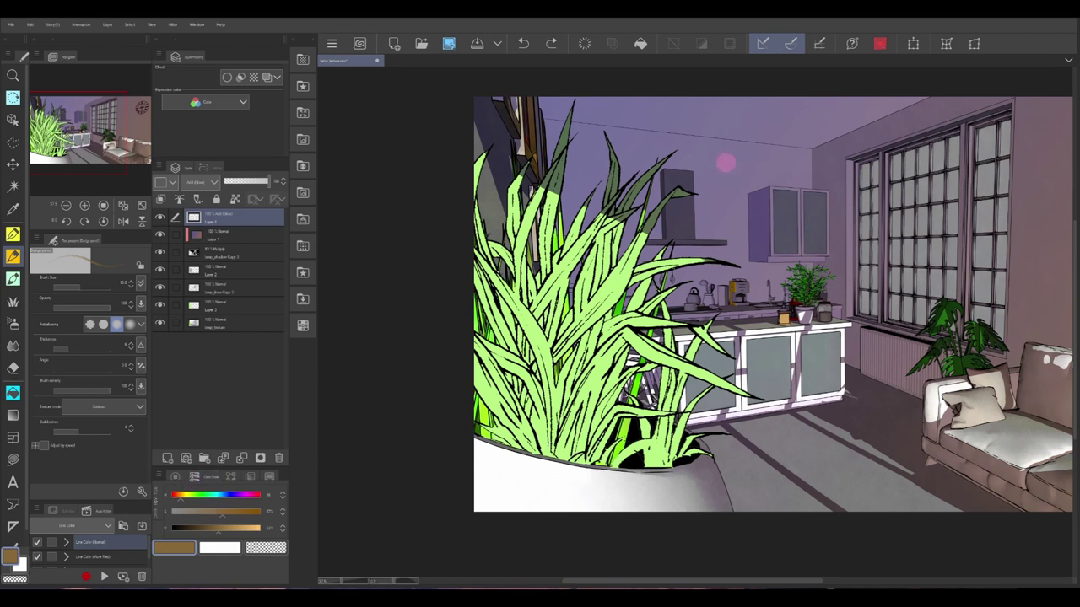
{"action": "left_click_drag", "start_coordinate": [730, 149], "coordinate": [724, 179]}
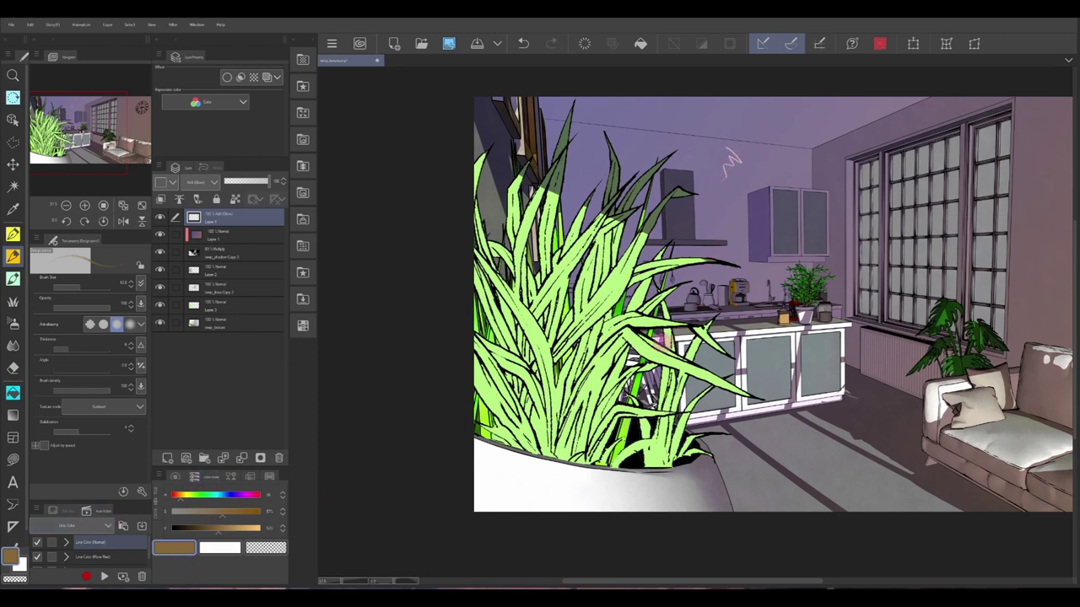
{"action": "left_click", "coordinate": [523, 43]}
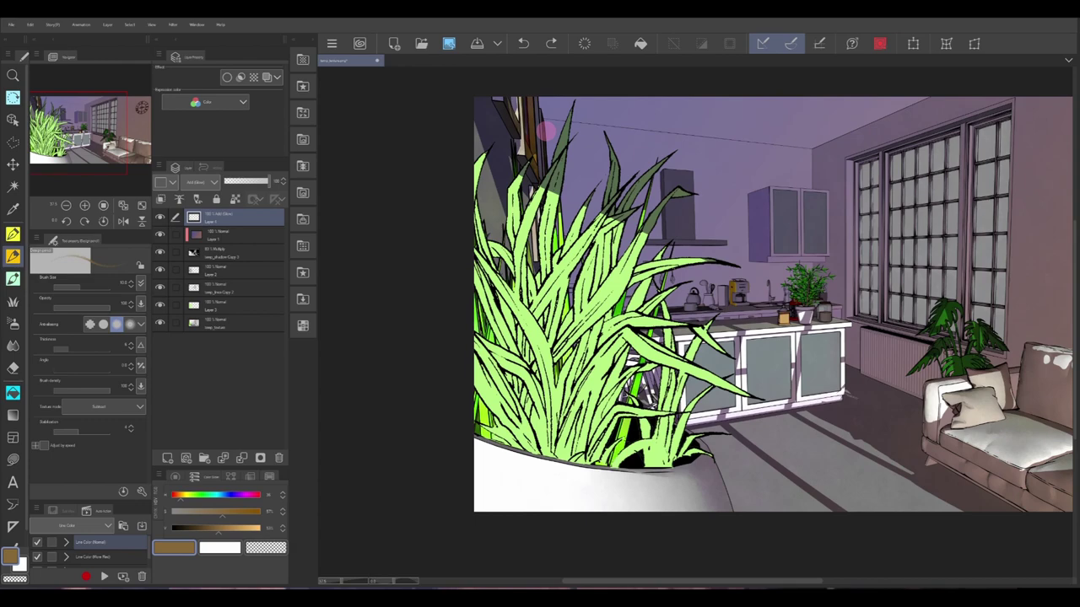
Step: Adjust the brown on the colour sliders and paint glow highlights on the ladle, kettle handle and utensil jar by the stove
{"action": "scroll", "coordinate": [547, 129], "scroll_direction": "up", "scroll_amount": 6}
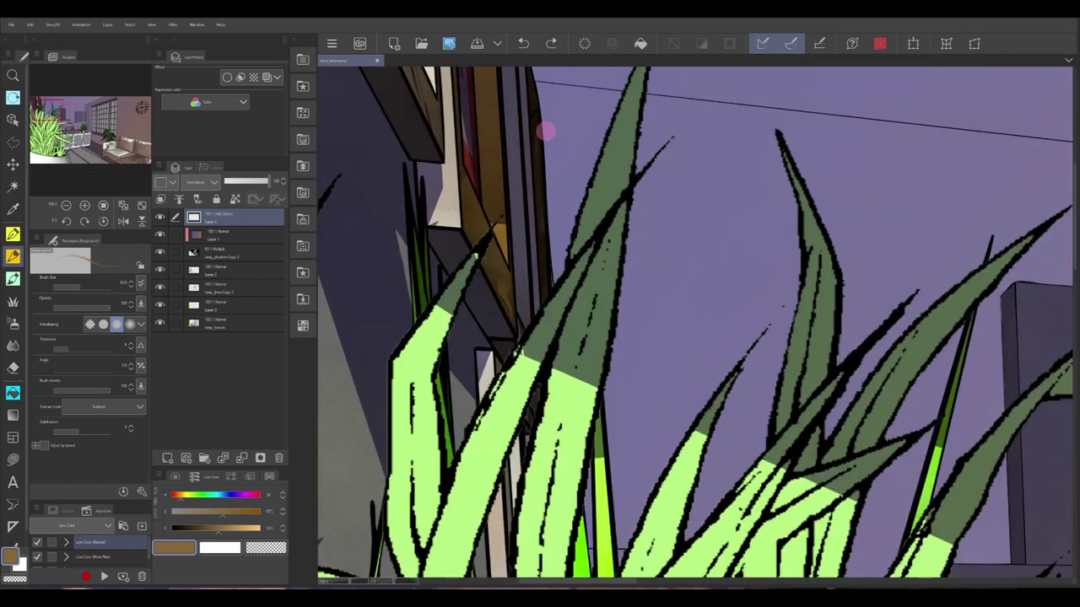
{"action": "left_click_drag", "start_coordinate": [801, 476], "coordinate": [523, 270]}
{"action": "left_click", "coordinate": [212, 512]}
{"action": "left_click", "coordinate": [202, 528]}
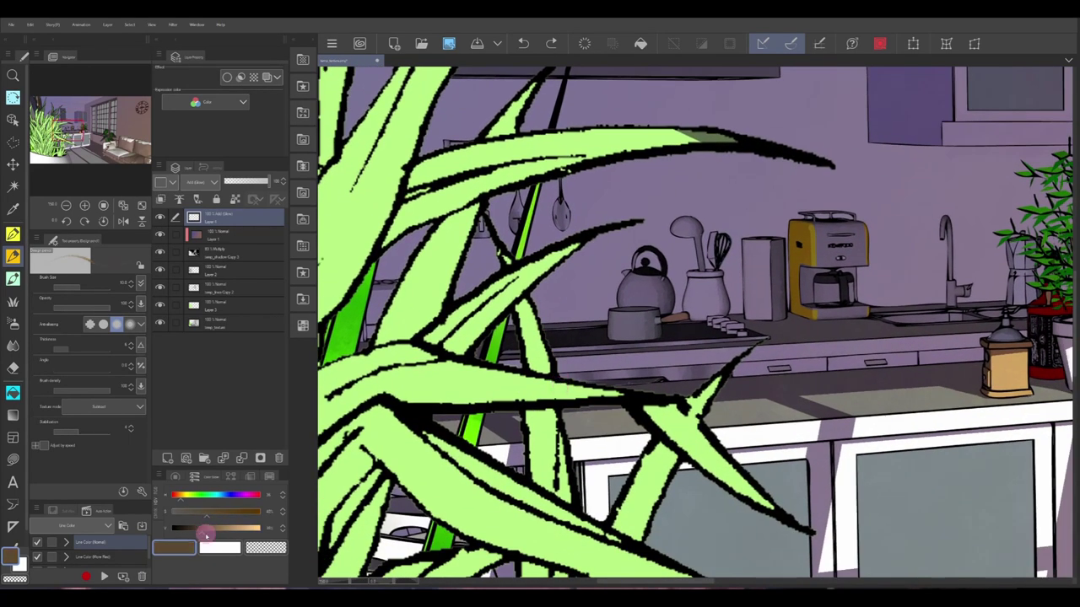
{"action": "left_click_drag", "start_coordinate": [662, 446], "coordinate": [688, 523]}
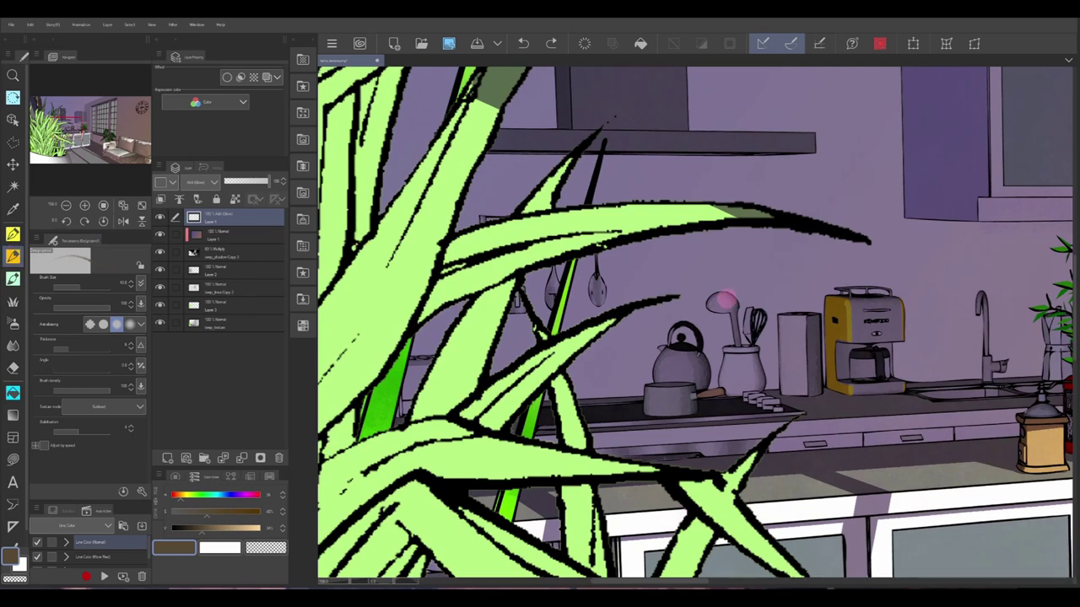
{"action": "left_click_drag", "start_coordinate": [723, 301], "coordinate": [609, 384]}
{"action": "scroll", "coordinate": [615, 371], "scroll_direction": "down", "scroll_amount": 3}
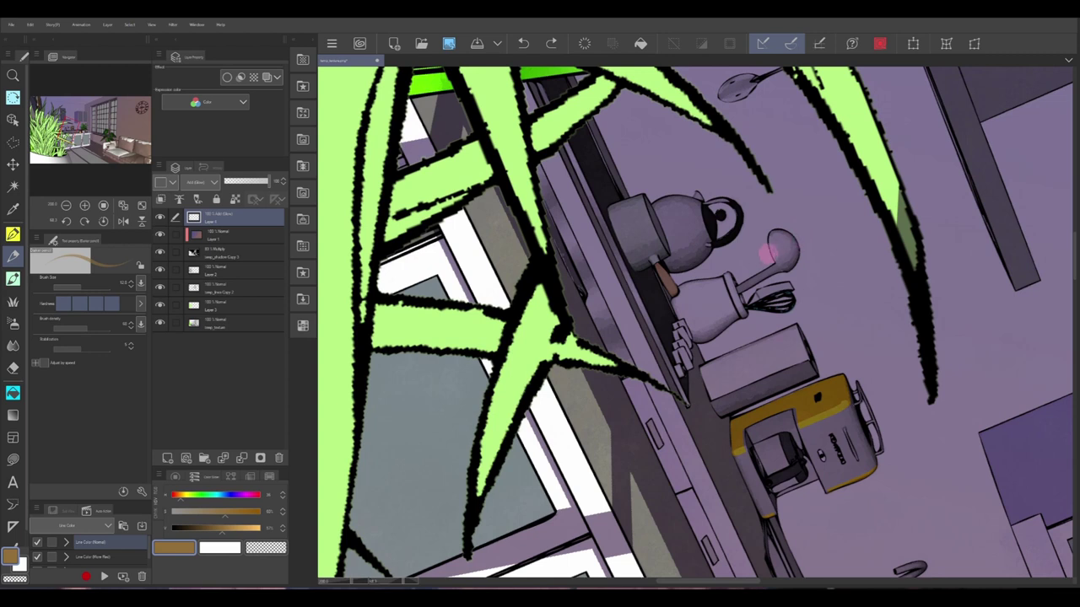
{"action": "mouse_move", "coordinate": [786, 236]}
{"action": "left_mouse_down"}
{"action": "mouse_move", "coordinate": [773, 265]}
{"action": "mouse_move", "coordinate": [792, 245]}
{"action": "left_mouse_up"}
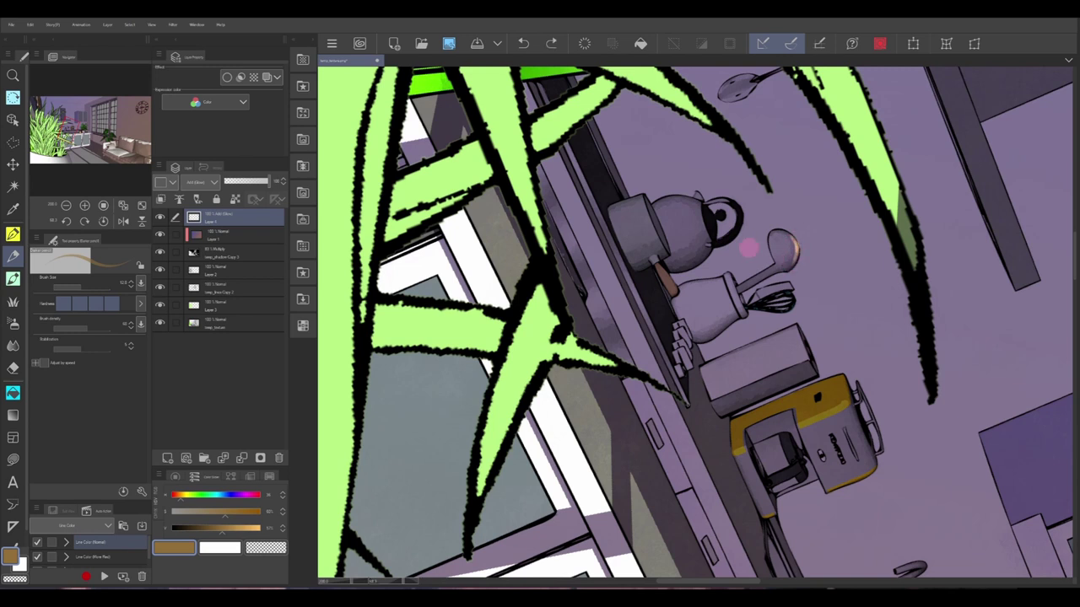
{"action": "left_click_drag", "start_coordinate": [734, 230], "coordinate": [733, 290]}
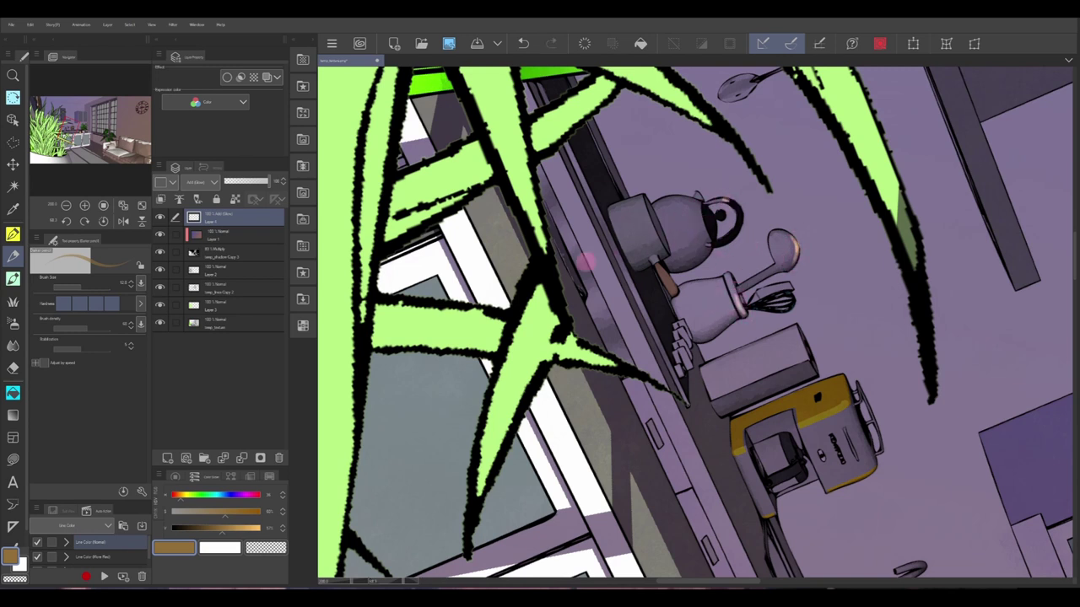
{"action": "left_click_drag", "start_coordinate": [509, 386], "coordinate": [746, 271], "text": "shift"}
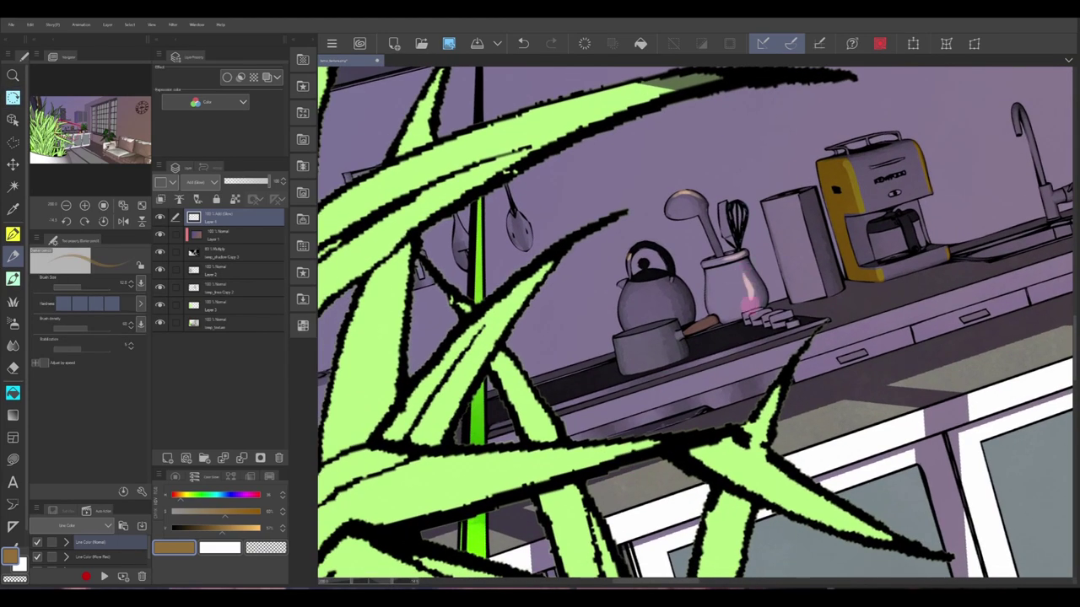
{"action": "scroll", "coordinate": [746, 320], "scroll_direction": "down", "scroll_amount": 2}
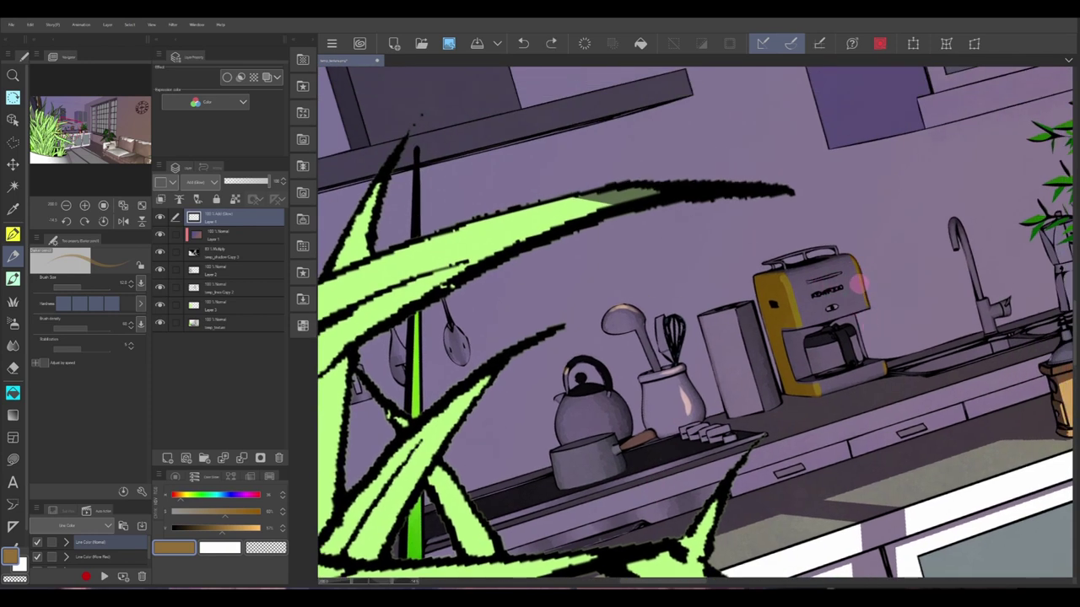
Step: Paint brown glow highlights along the edges of the coffee machine, its glass pot and the body of the kettle
{"action": "key", "text": "ctrl+z"}
{"action": "key", "text": "ctrl+y"}
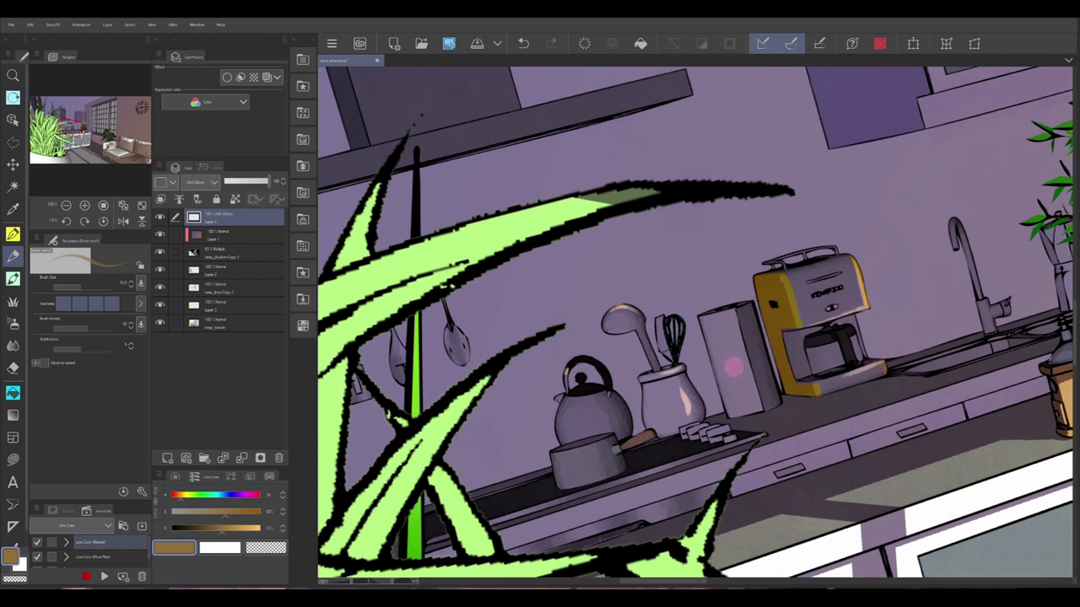
{"action": "scroll", "coordinate": [835, 339], "scroll_direction": "right", "scroll_amount": 3}
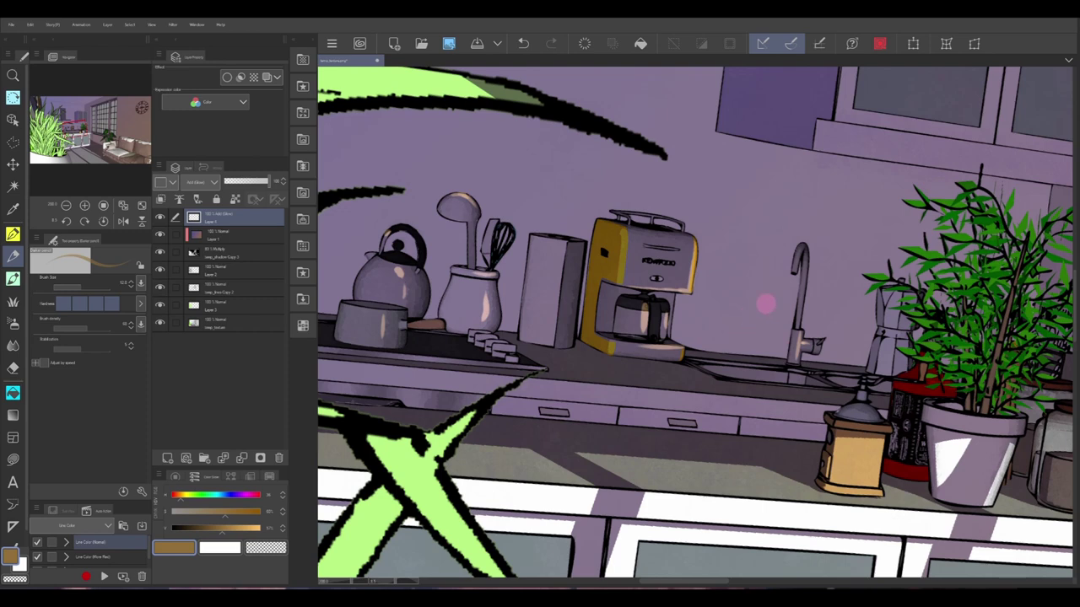
{"action": "left_click_drag", "start_coordinate": [802, 269], "coordinate": [731, 328]}
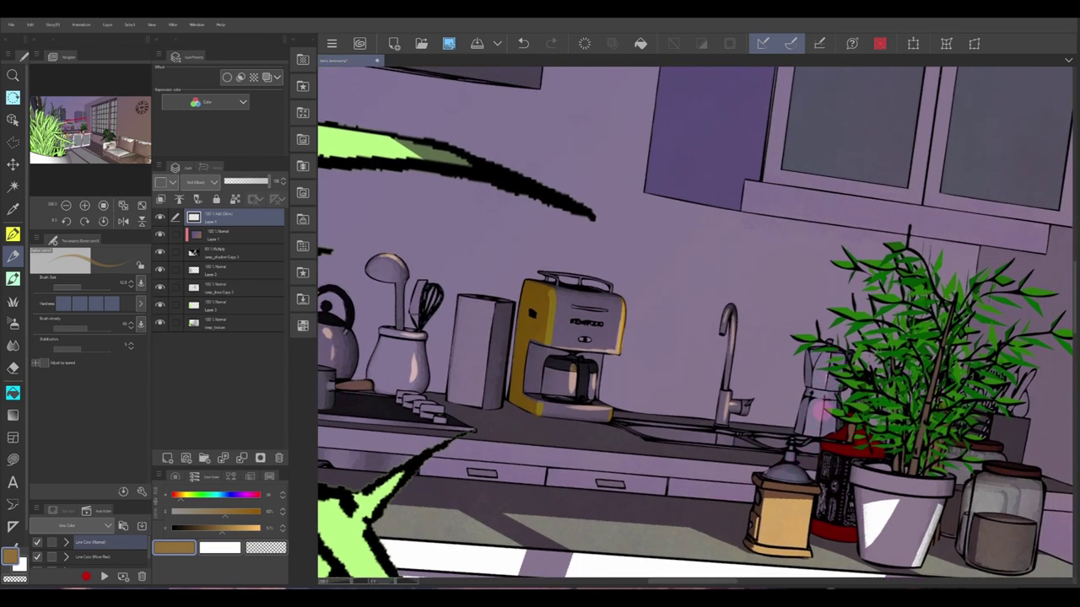
{"action": "mouse_move", "coordinate": [742, 468]}
{"action": "left_mouse_down"}
{"action": "mouse_move", "coordinate": [634, 407]}
{"action": "mouse_move", "coordinate": [687, 450]}
{"action": "mouse_move", "coordinate": [666, 459]}
{"action": "mouse_move", "coordinate": [679, 479]}
{"action": "mouse_move", "coordinate": [592, 429]}
{"action": "mouse_move", "coordinate": [767, 378]}
{"action": "left_mouse_up"}
Step: Lighten the colour to a pale orange and paint glow highlights on the metal dome of the coffee grinder
{"action": "left_click_drag", "start_coordinate": [240, 519], "coordinate": [232, 516]}
{"action": "key", "text": "m"}
{"action": "left_click_drag", "start_coordinate": [512, 447], "coordinate": [677, 503]}
{"action": "left_click_drag", "start_coordinate": [236, 532], "coordinate": [218, 523]}
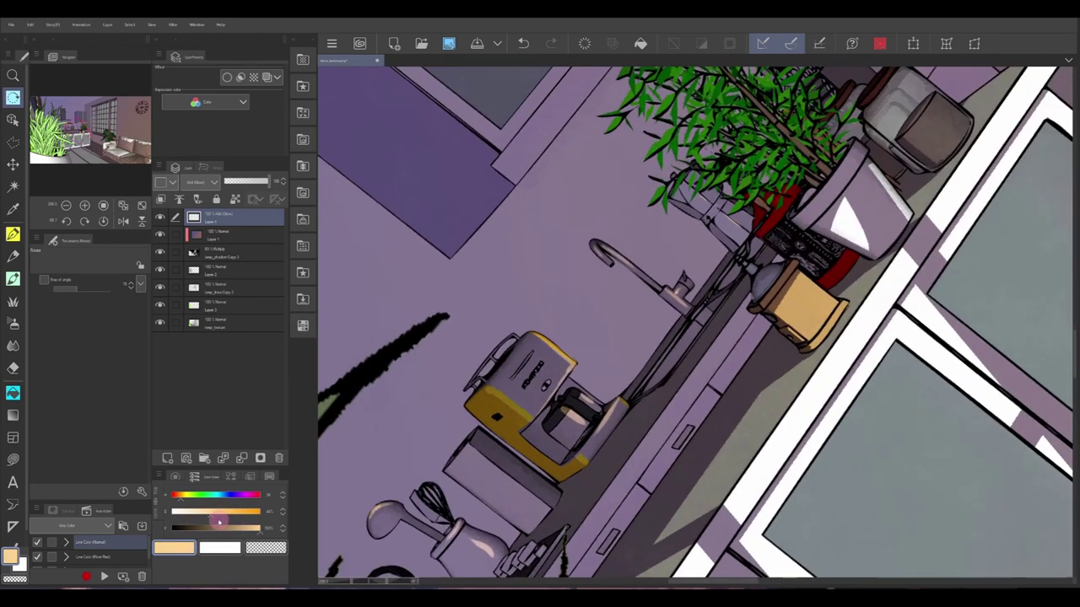
{"action": "key", "text": "p"}
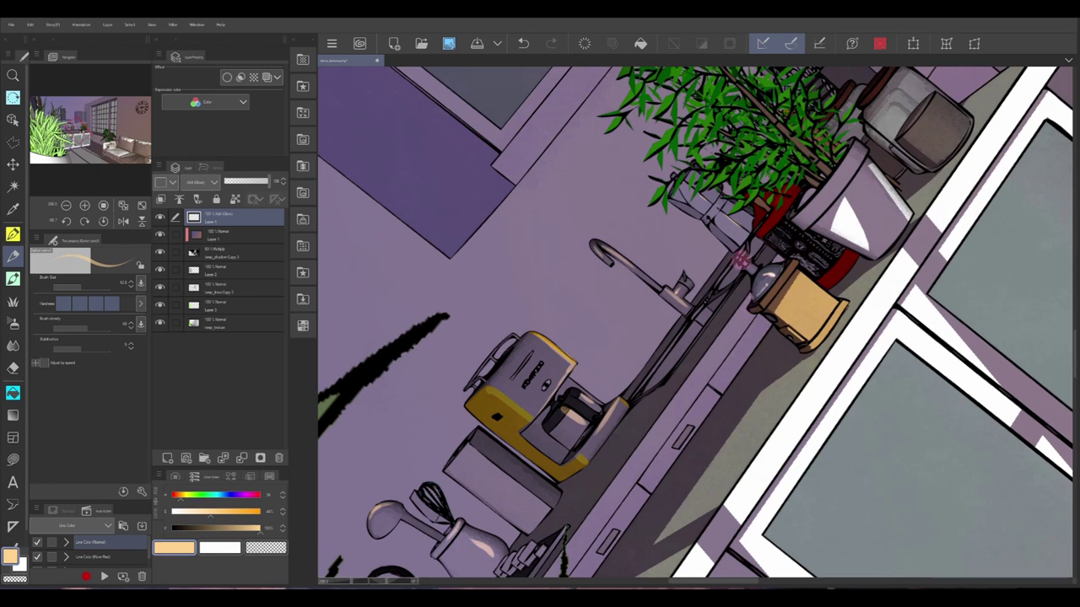
{"action": "key", "text": "ctrl+@"}
{"action": "left_click_drag", "start_coordinate": [646, 525], "coordinate": [624, 548]}
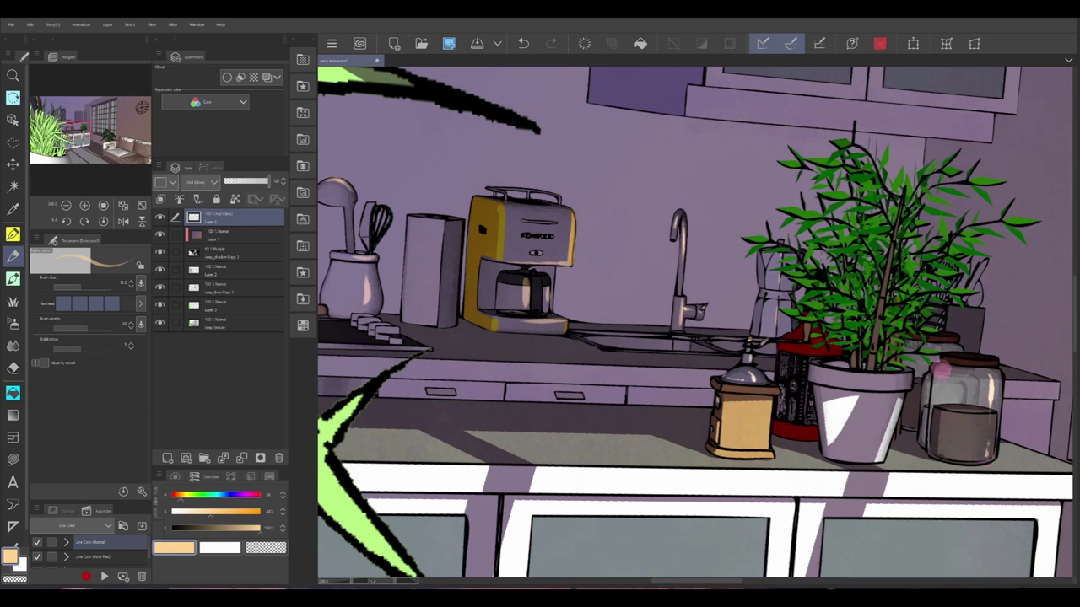
Step: Add glow highlights to the glass jar beside the potted plant and diagonal reflections to the wall cabinet's glass doors
{"action": "left_click_drag", "start_coordinate": [742, 455], "coordinate": [552, 410]}
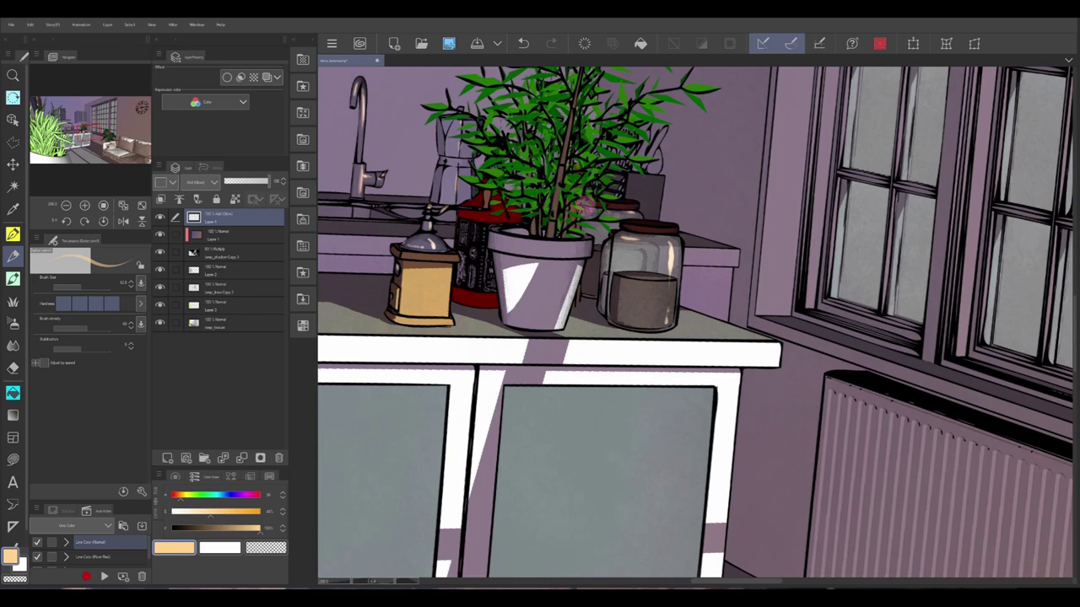
{"action": "scroll", "coordinate": [596, 464], "scroll_direction": "down", "scroll_amount": 2}
{"action": "key", "text": "ctrl+z"}
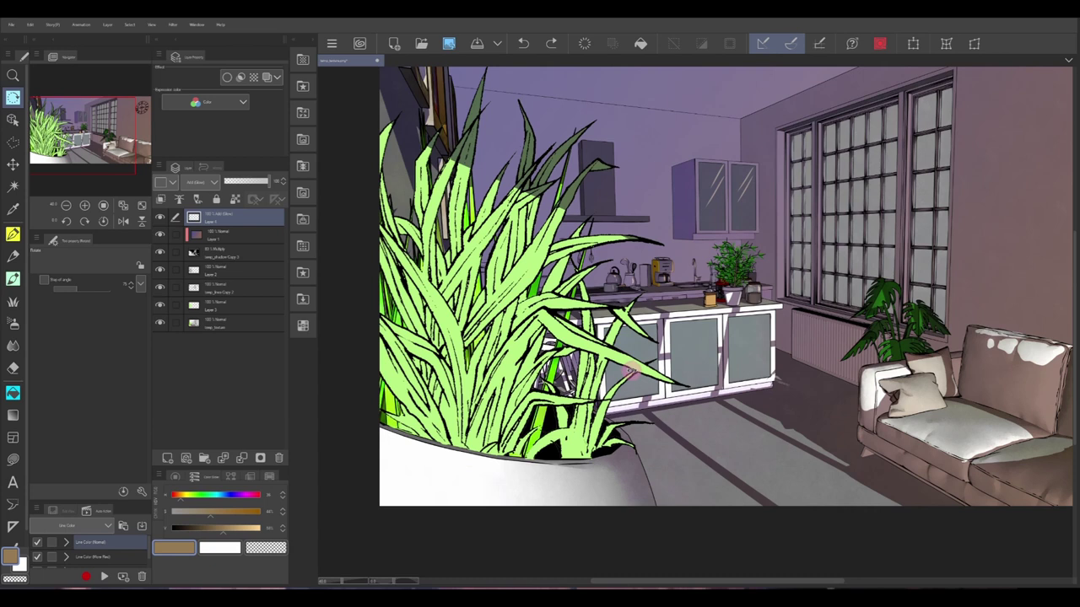
Step: Toggle the visibility of the Add (Glow) layer to compare the room with and without highlights
{"action": "left_click", "coordinate": [160, 217]}
{"action": "left_click", "coordinate": [160, 217]}
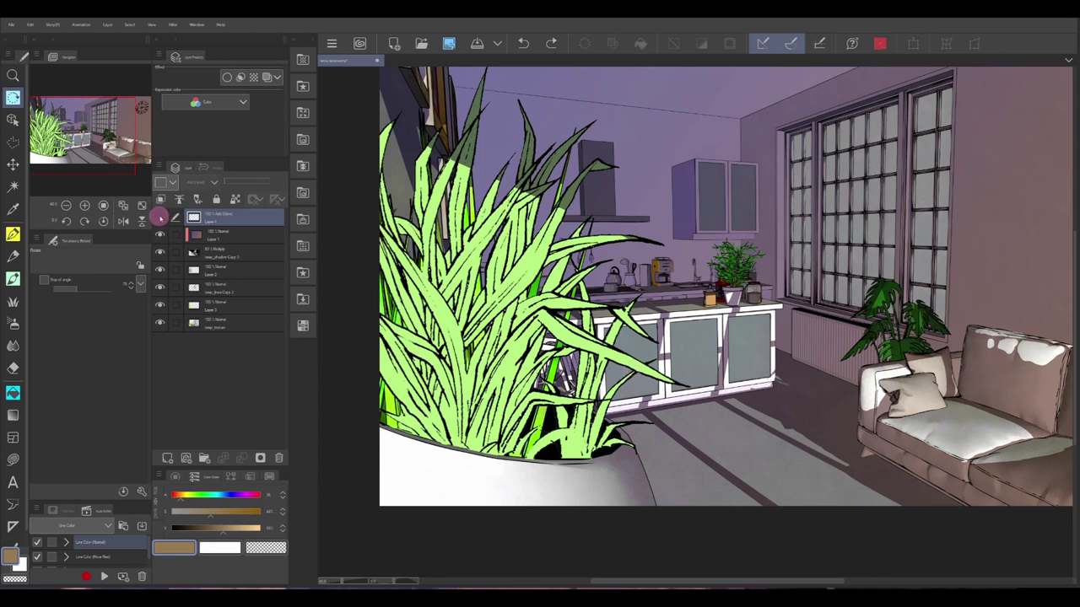
{"action": "left_click", "coordinate": [160, 219]}
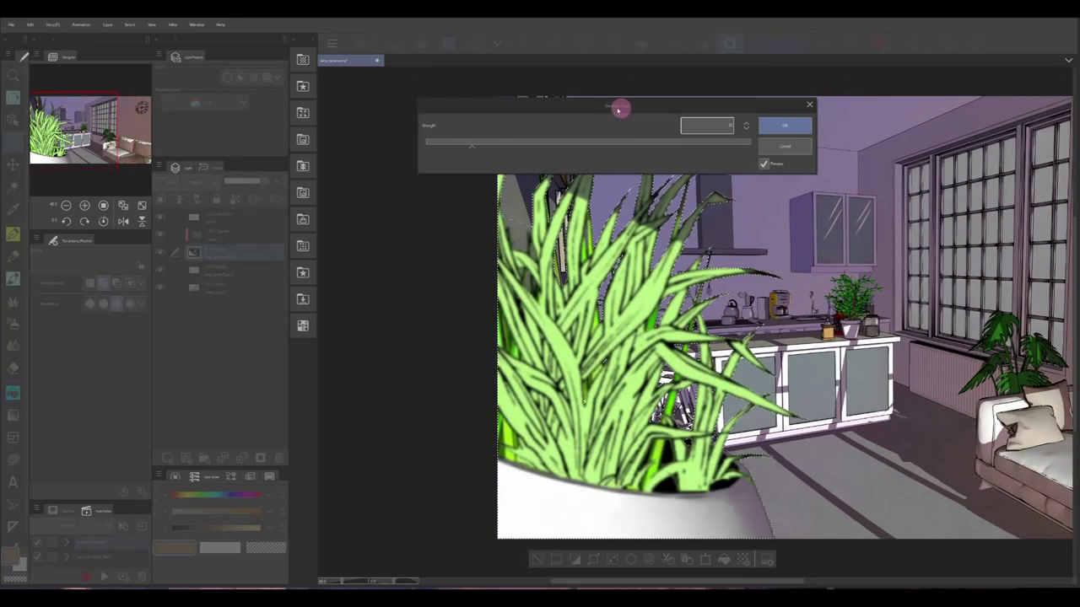
Step: Apply the blur to the selected foreground grass and pot on the shadow layer, and clear the selection
{"action": "left_click", "coordinate": [785, 125]}
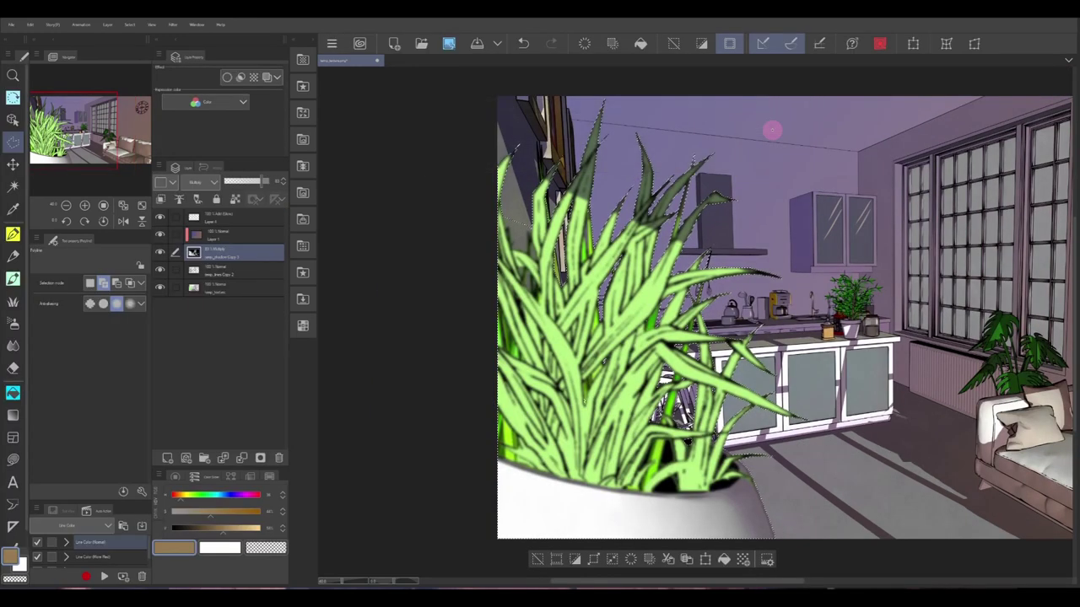
{"action": "key", "text": "ctrl+d"}
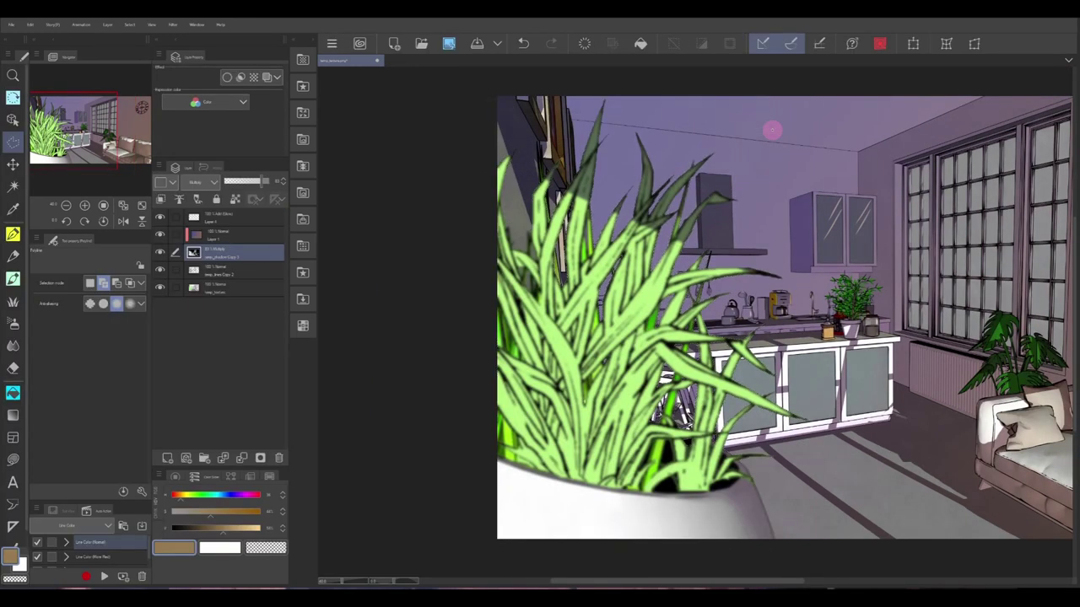
{"action": "left_click_drag", "start_coordinate": [482, 470], "coordinate": [415, 472]}
{"action": "left_click_drag", "start_coordinate": [570, 495], "coordinate": [490, 484]}
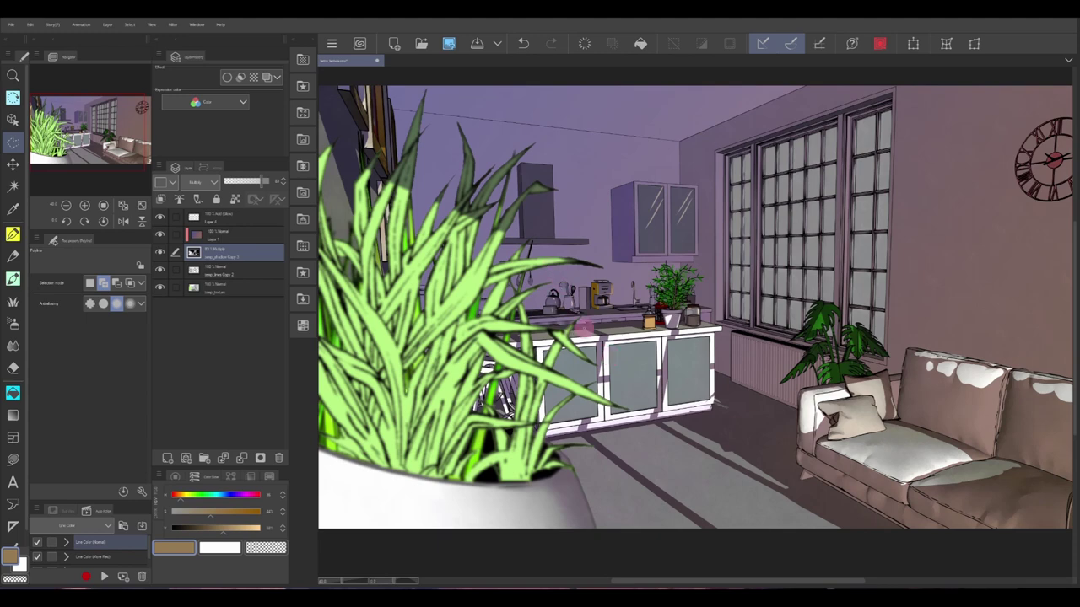
{"action": "left_click_drag", "start_coordinate": [490, 435], "coordinate": [547, 439]}
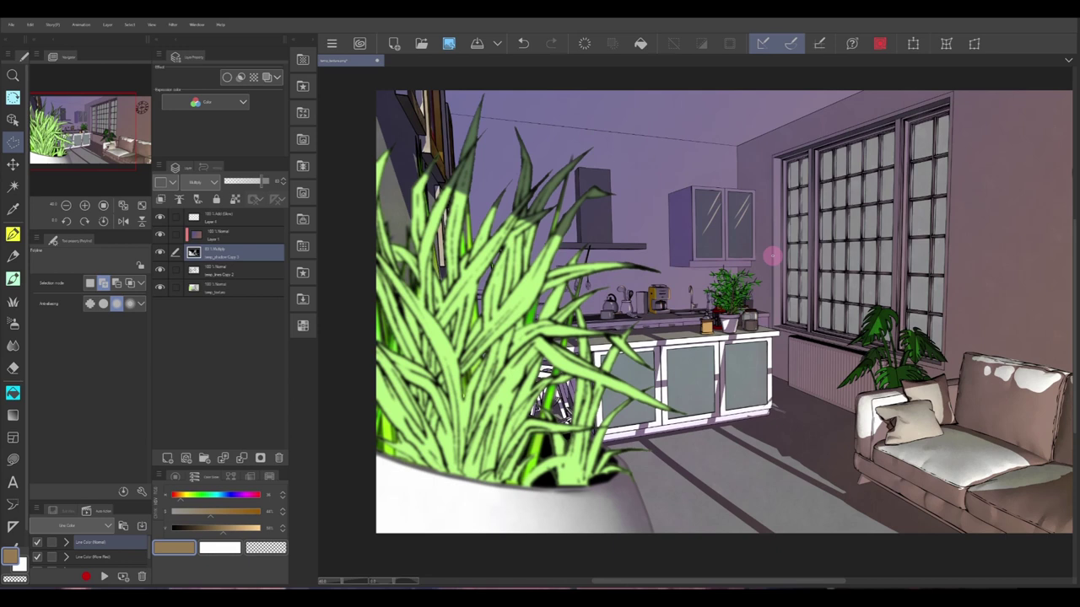
Step: Run the Line Color (Normal) auto action on the apartment's line art layer, directly below the Multiply shadow layer
{"action": "left_click_drag", "start_coordinate": [91, 504], "coordinate": [80, 472]}
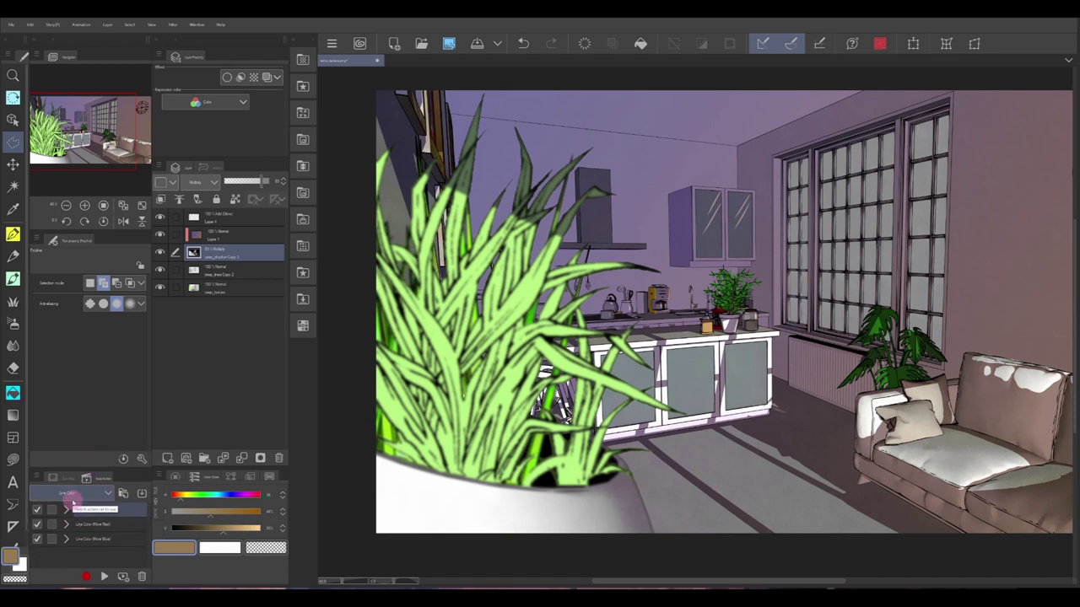
{"action": "left_click", "coordinate": [121, 510]}
{"action": "left_click", "coordinate": [226, 272]}
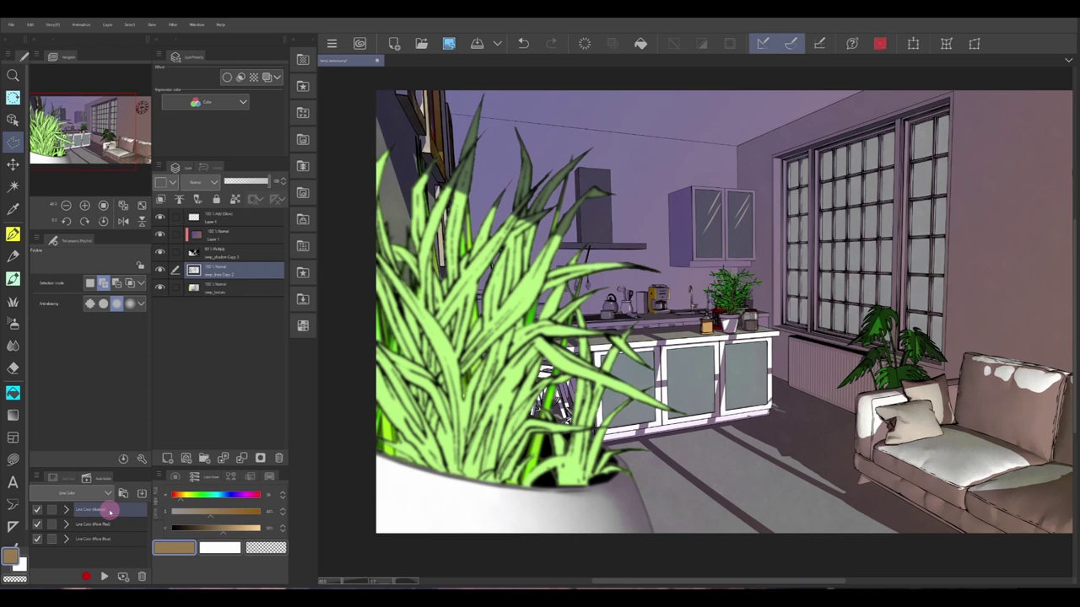
{"action": "left_click", "coordinate": [103, 576]}
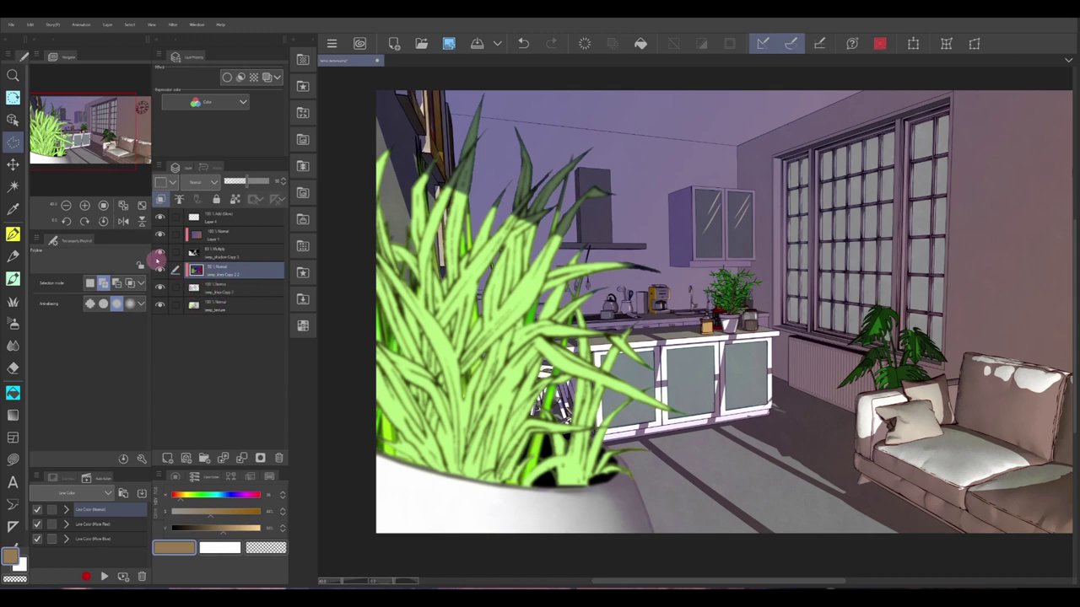
Step: Compare the linework with the coloured line layer hidden and shown, examining the kitchen counter objects and the foreground grass up close
{"action": "left_click", "coordinate": [160, 270]}
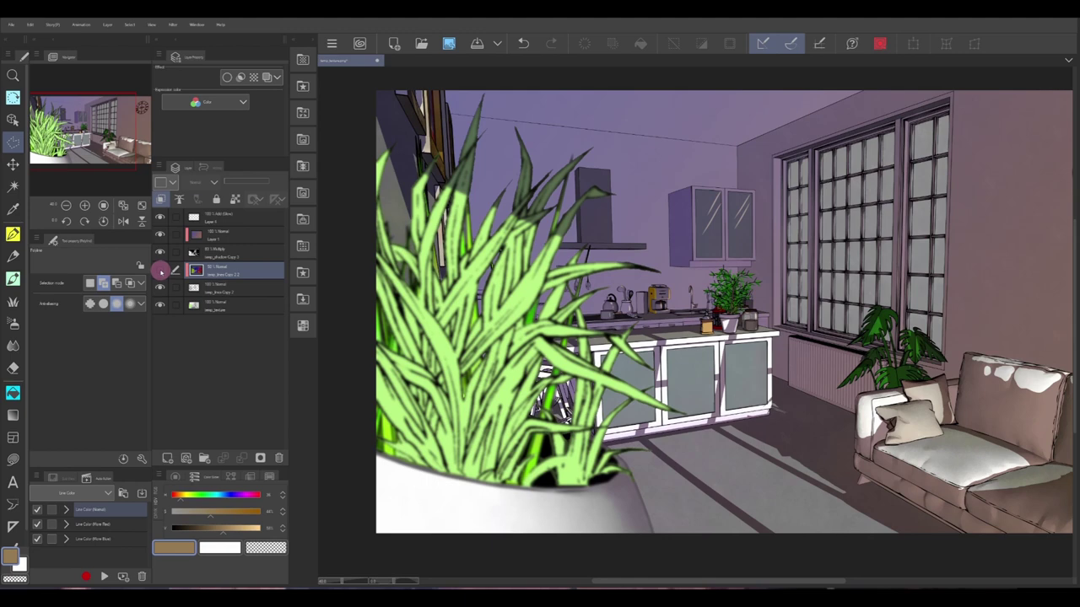
{"action": "left_click", "coordinate": [160, 270]}
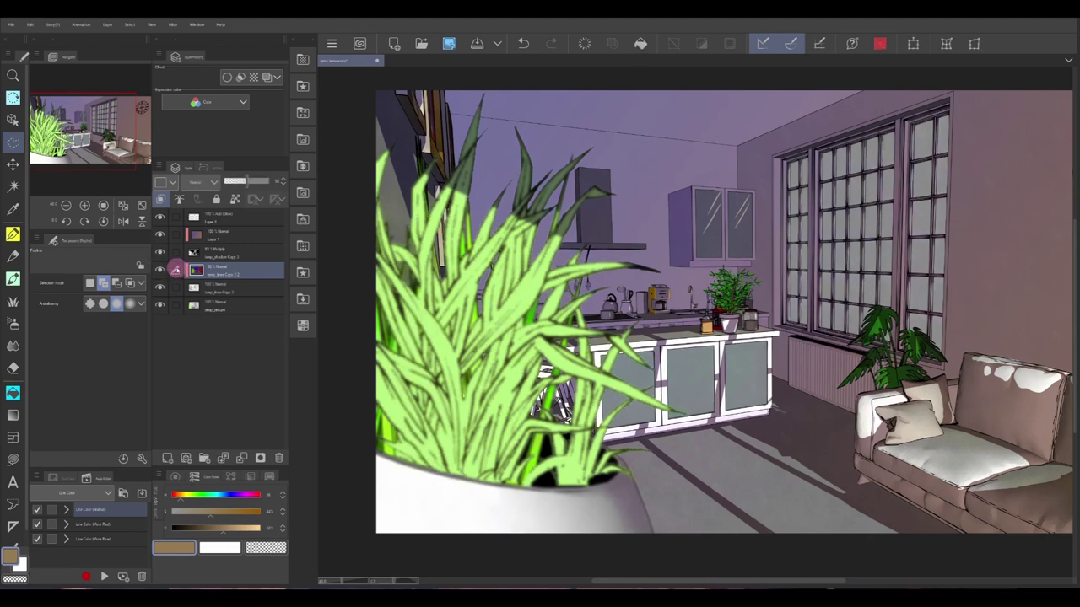
{"action": "scroll", "coordinate": [700, 325], "scroll_direction": "up", "scroll_amount": 5}
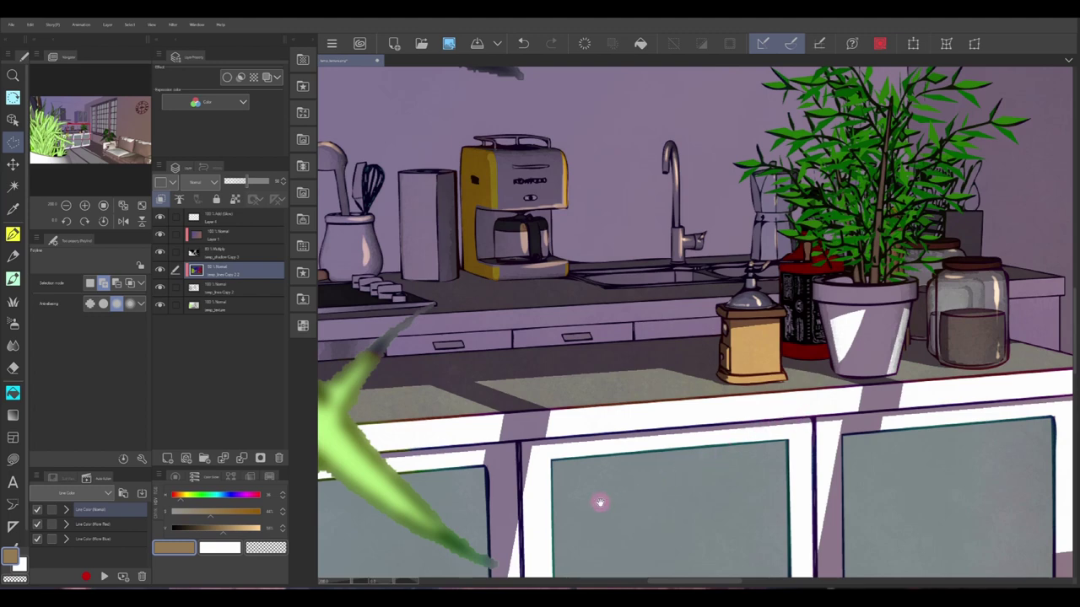
{"action": "scroll", "coordinate": [598, 498], "scroll_direction": "down", "scroll_amount": 3}
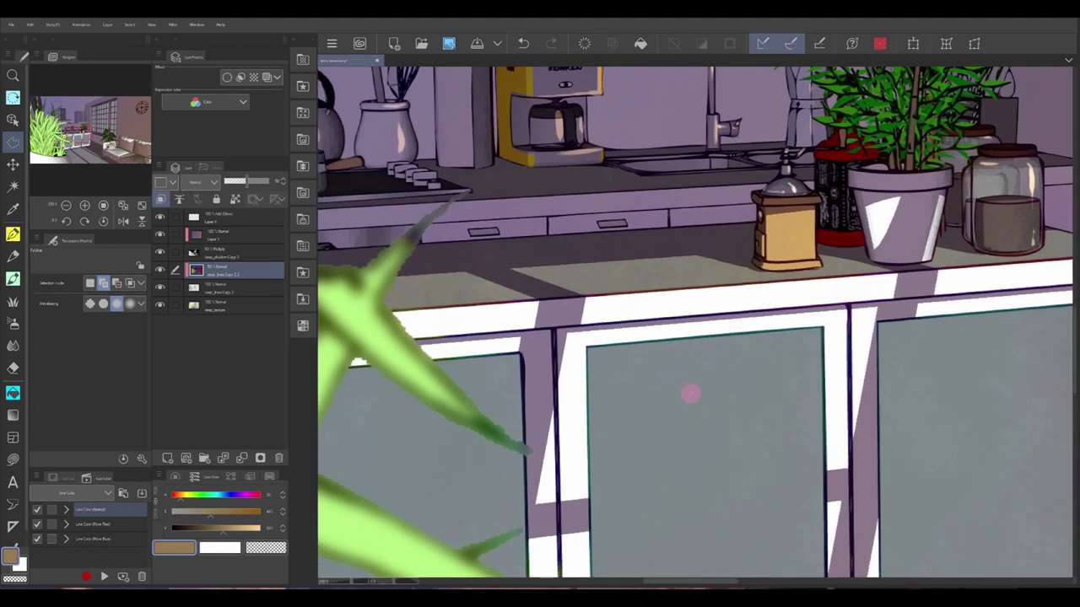
{"action": "scroll", "coordinate": [682, 498], "scroll_direction": "up", "scroll_amount": 4}
{"action": "scroll", "coordinate": [723, 494], "scroll_direction": "up", "scroll_amount": 3}
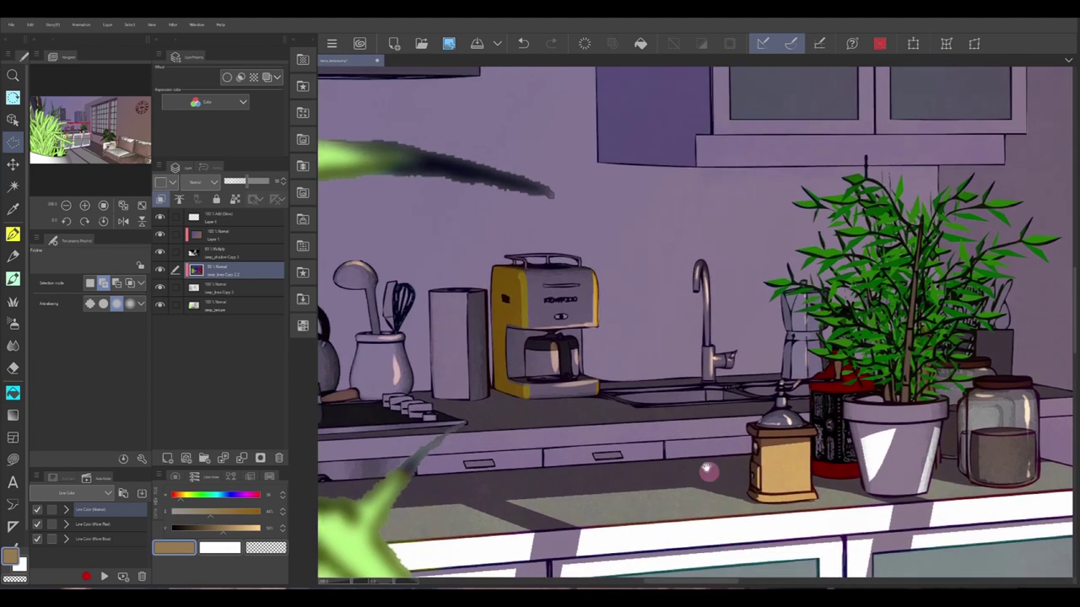
{"action": "scroll", "coordinate": [706, 393], "scroll_direction": "up", "scroll_amount": 4, "text": "ctrl"}
{"action": "scroll", "coordinate": [632, 362], "scroll_direction": "up", "scroll_amount": 4, "text": "ctrl"}
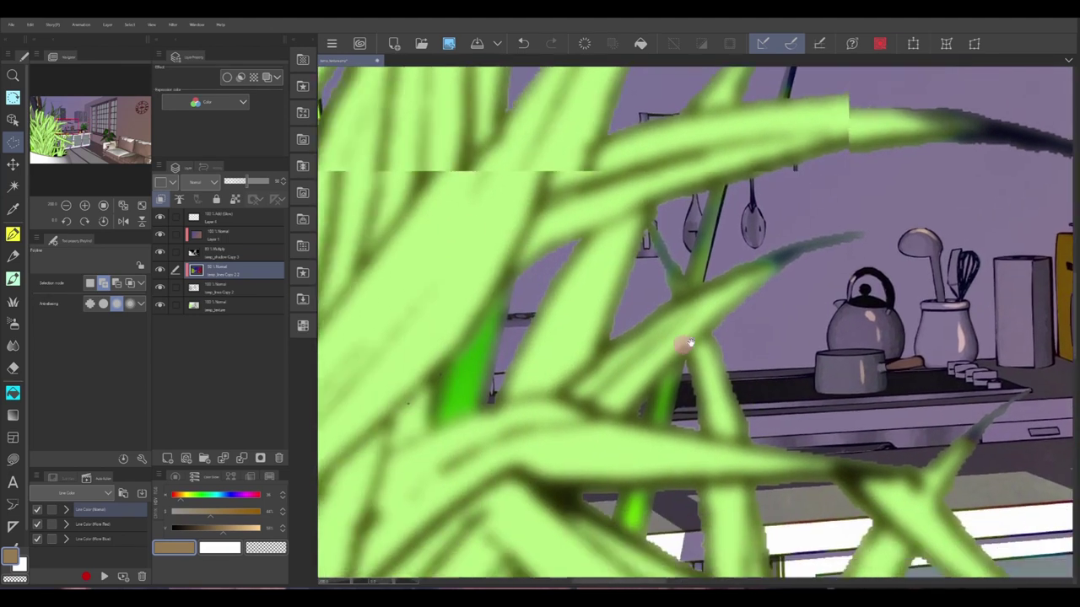
{"action": "scroll", "coordinate": [548, 379], "scroll_direction": "up", "scroll_amount": 3, "text": "ctrl"}
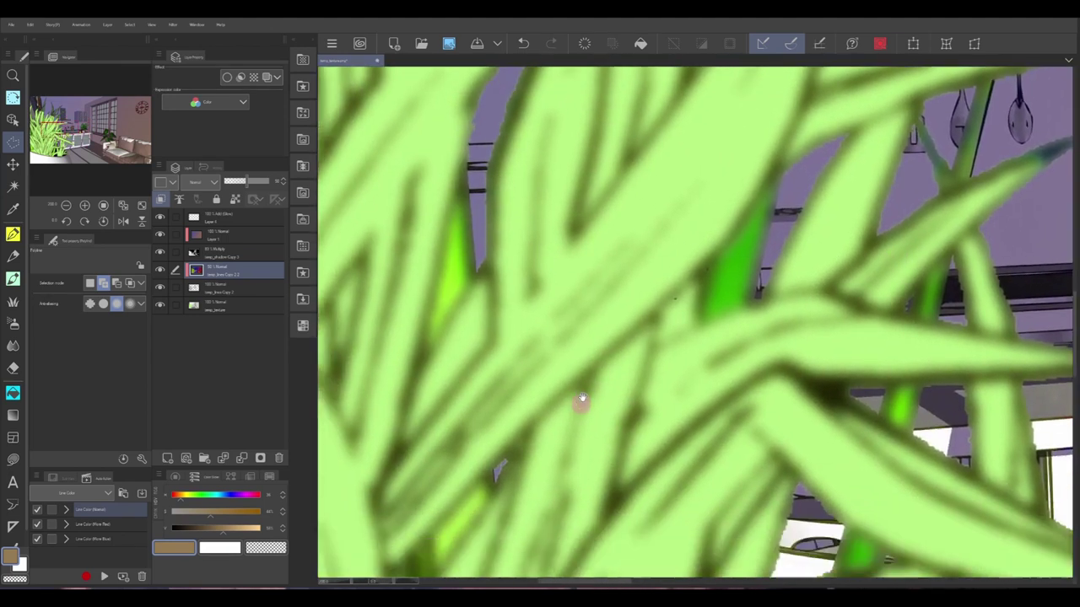
{"action": "left_click", "coordinate": [159, 270]}
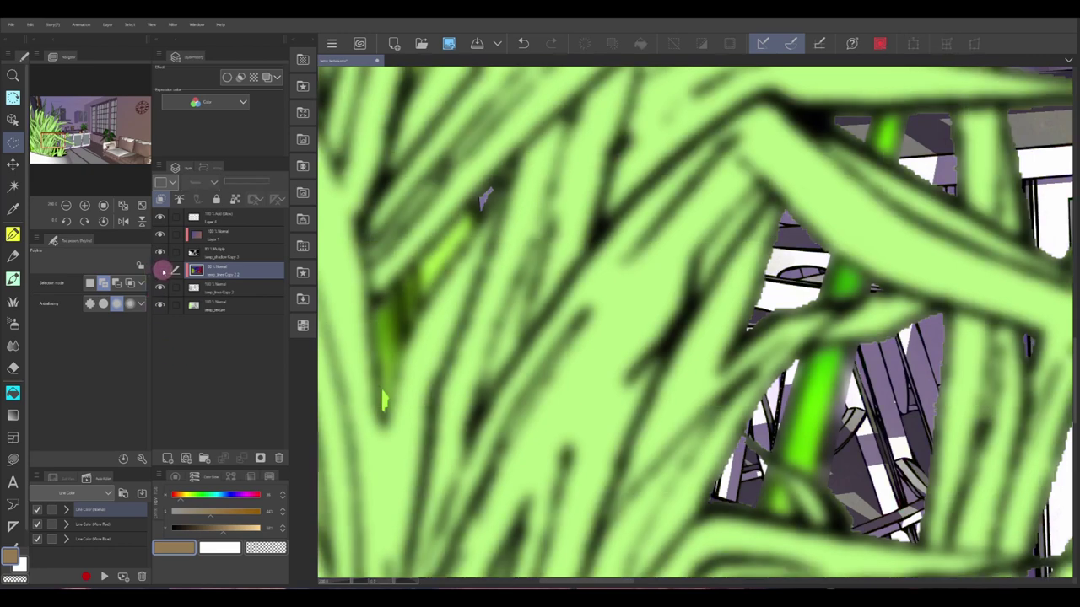
{"action": "left_click", "coordinate": [160, 270]}
{"action": "key", "text": "ctrl+0"}
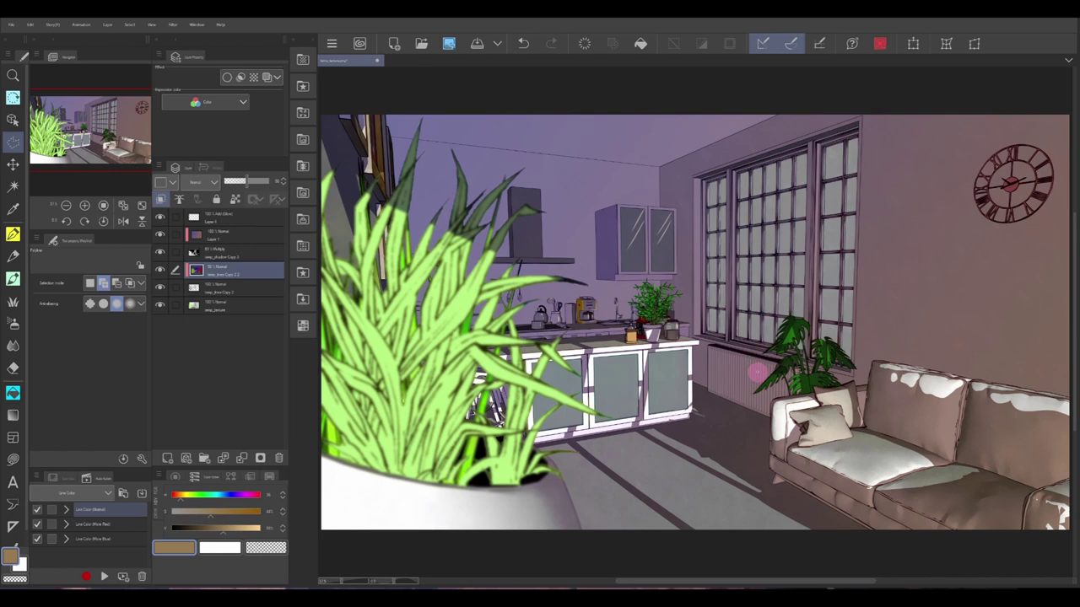
Step: Copy all the apartment layers, from the Add (Glow) layer down to the texture layer, into a new canvas
{"action": "left_click", "coordinate": [250, 218]}
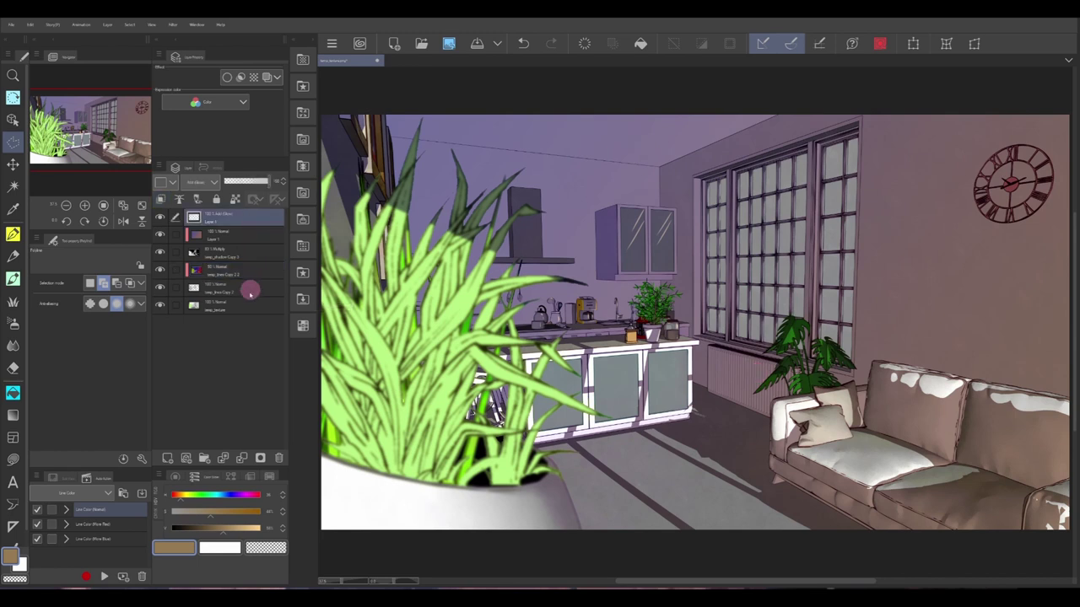
{"action": "left_click", "coordinate": [244, 309], "text": "shift"}
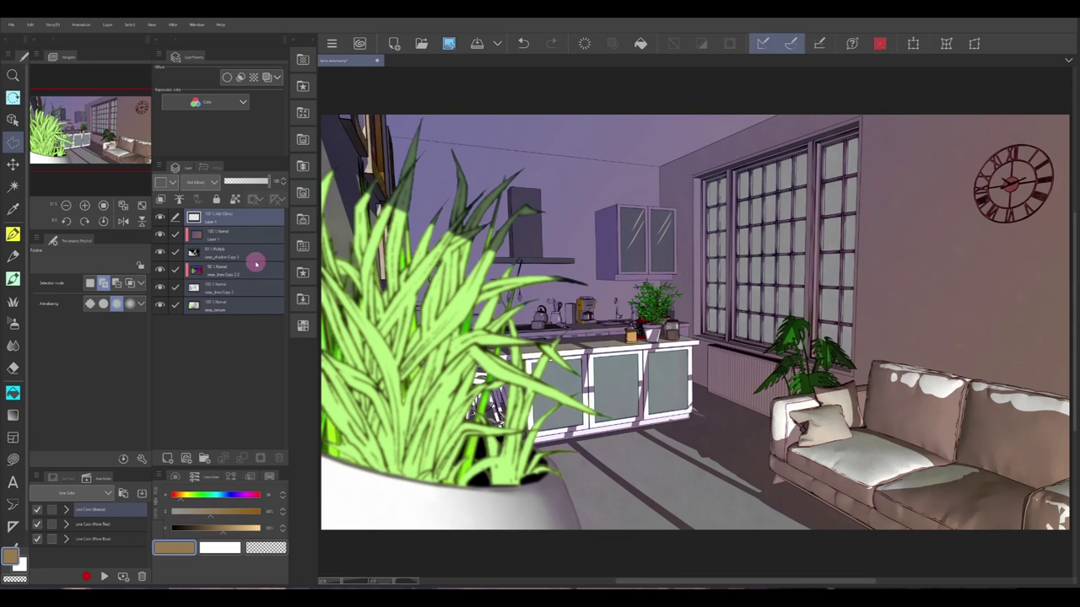
{"action": "left_click", "coordinate": [393, 43]}
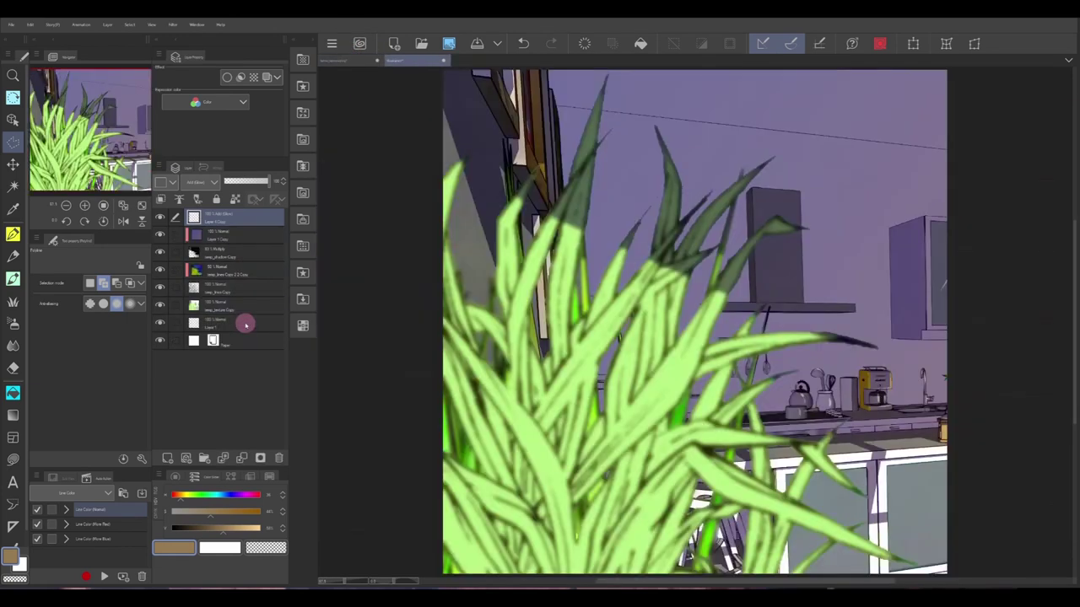
Step: Move all layers above the paper together up and left so the kitchen counter, plant pot and window fit the new canvas
{"action": "left_click", "coordinate": [244, 321], "text": "shift"}
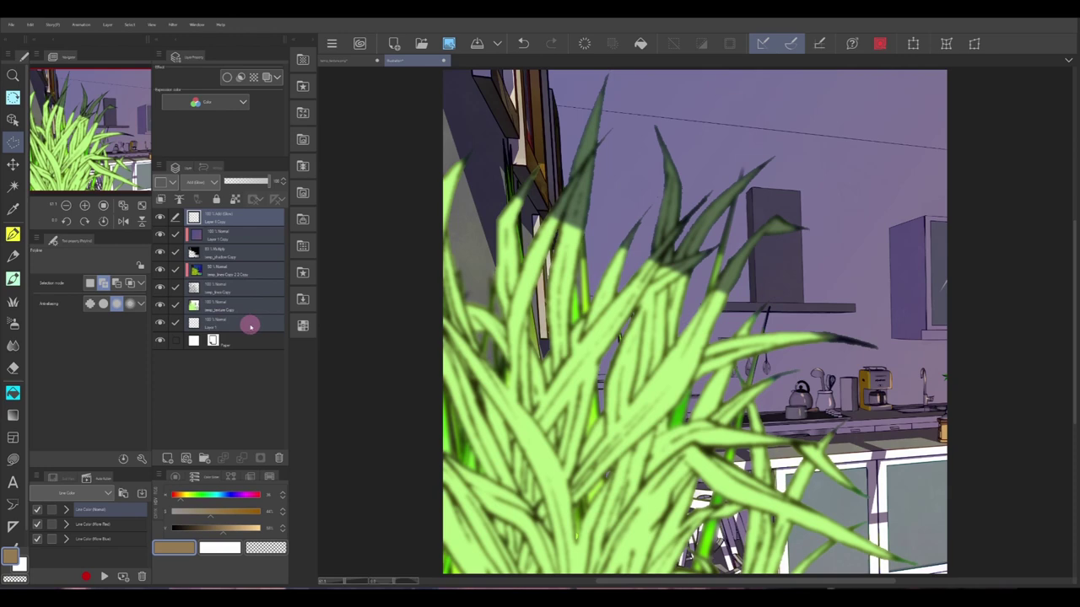
{"action": "key", "text": "k"}
{"action": "left_click_drag", "start_coordinate": [582, 244], "coordinate": [380, 196]}
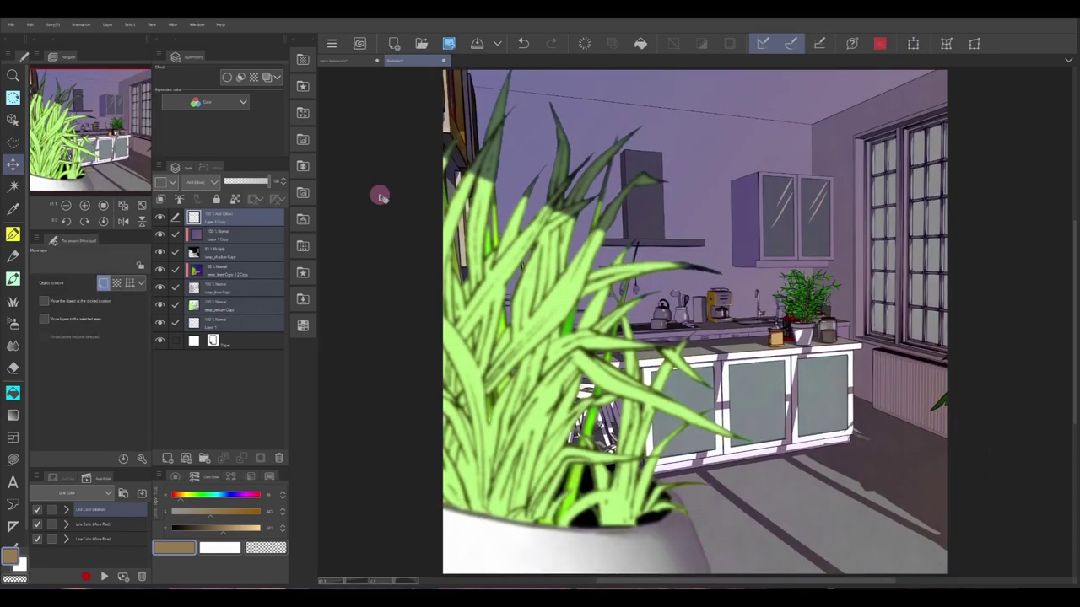